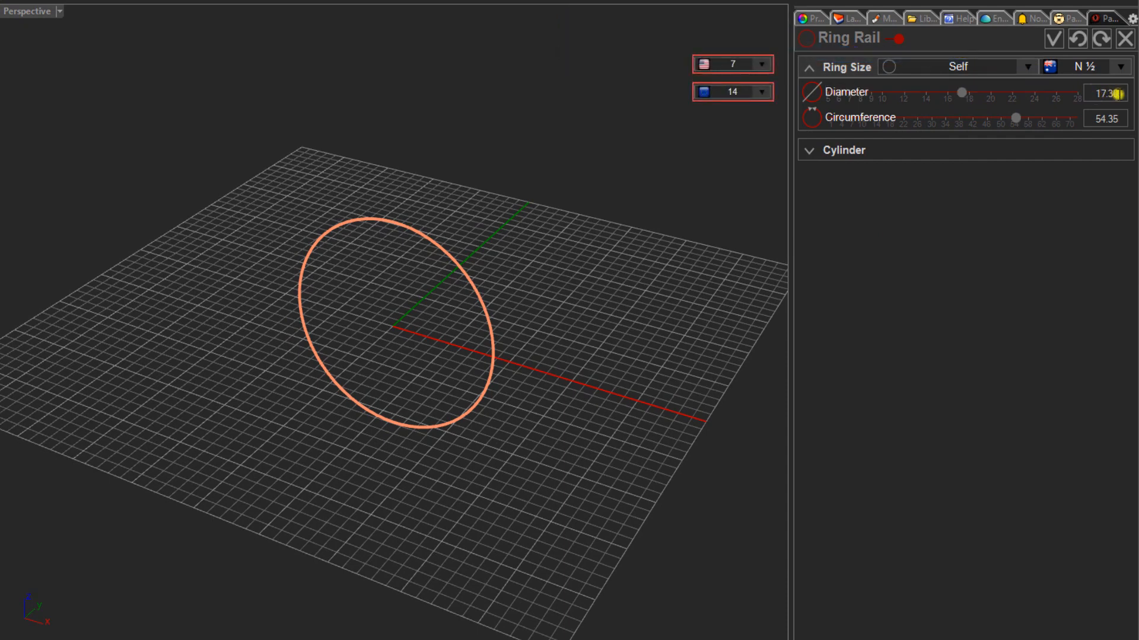
- Create the ring rail with a diameter of 17.30 mm
double_click(1114, 93)
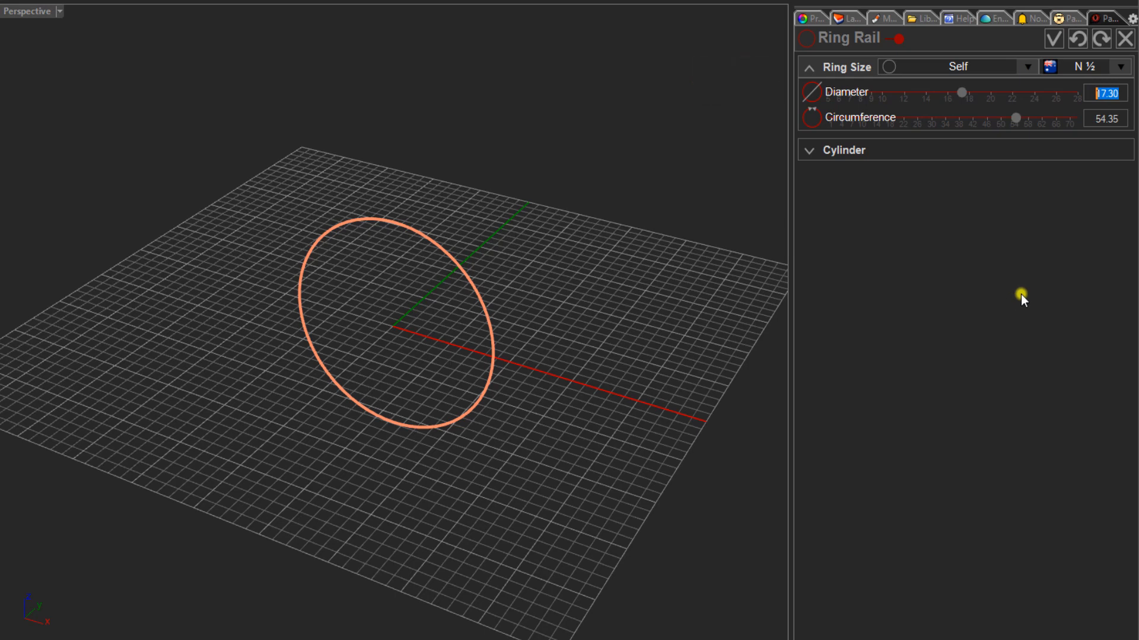
left_click(1053, 38)
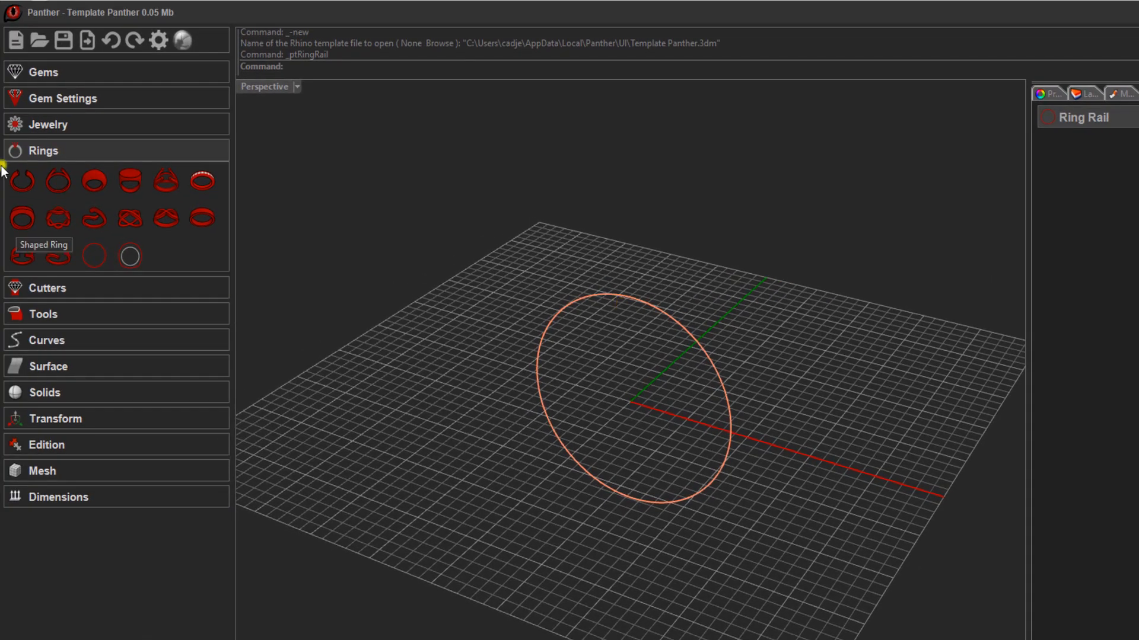
- Create an oval-cut gem with a length of 3.80 mm, keeping its sizes proportional
left_click(49, 73)
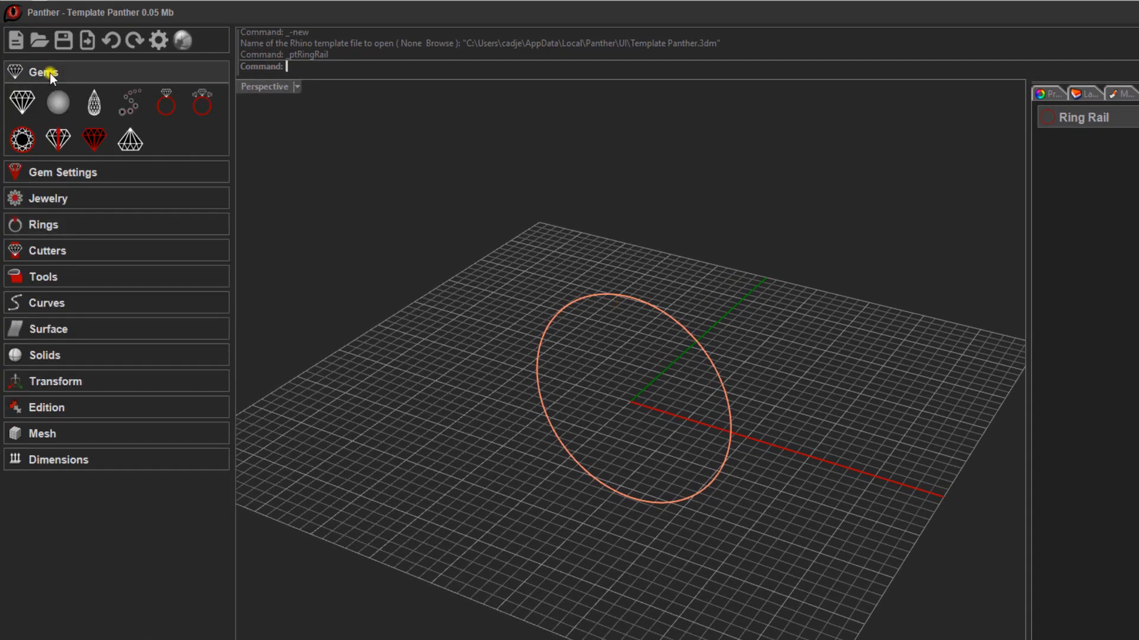
left_click(23, 103)
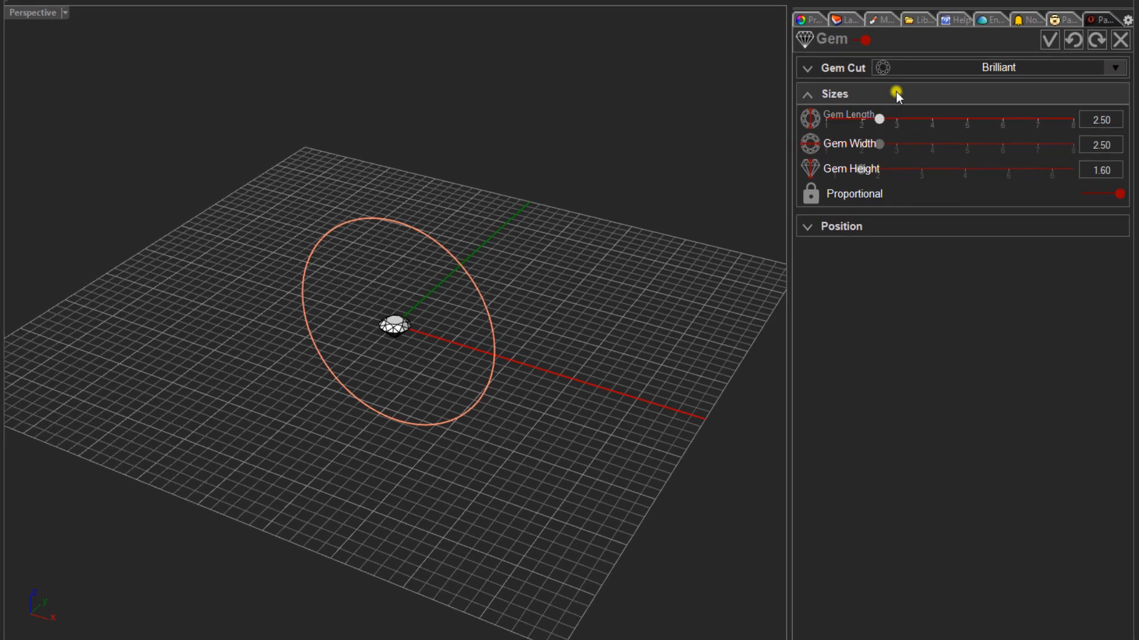
left_click(1118, 68)
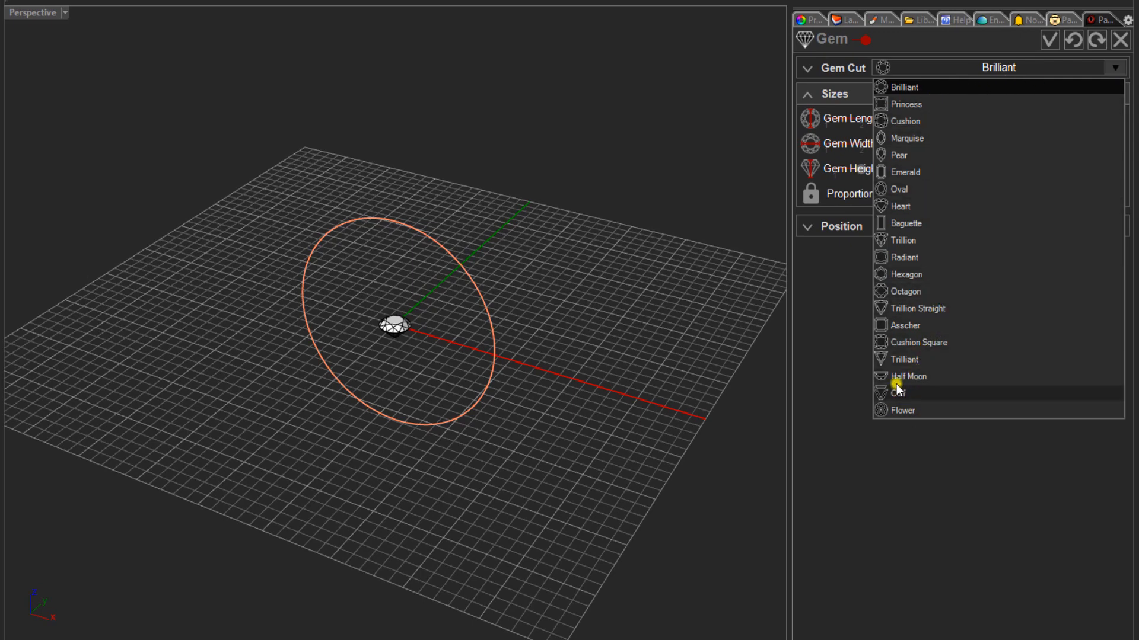
left_click(909, 189)
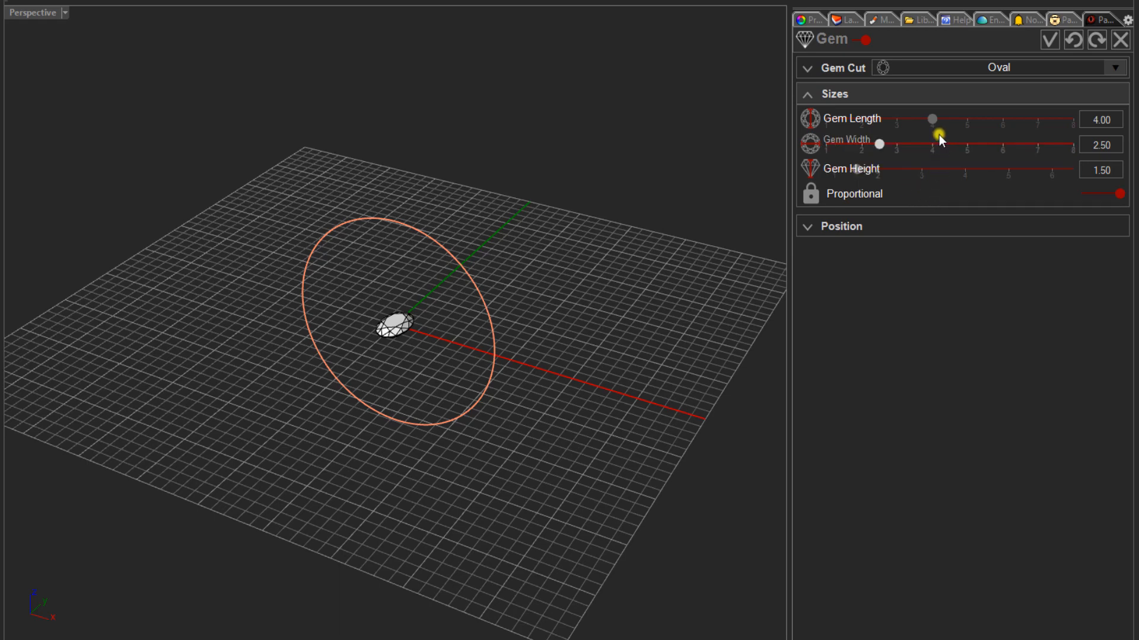
left_click_drag(932, 121, 926, 121)
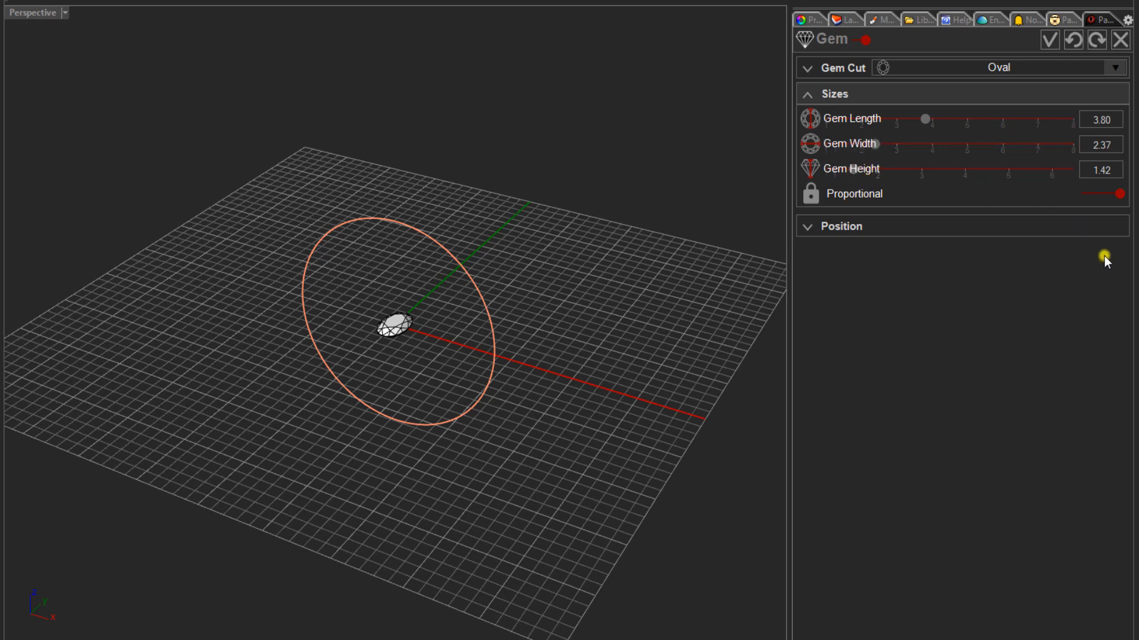
left_click(1049, 39)
- Raise the oval gem vertically in the front view until its lowest point sits about 1 mm above the ring rail's top
left_click(572, 281)
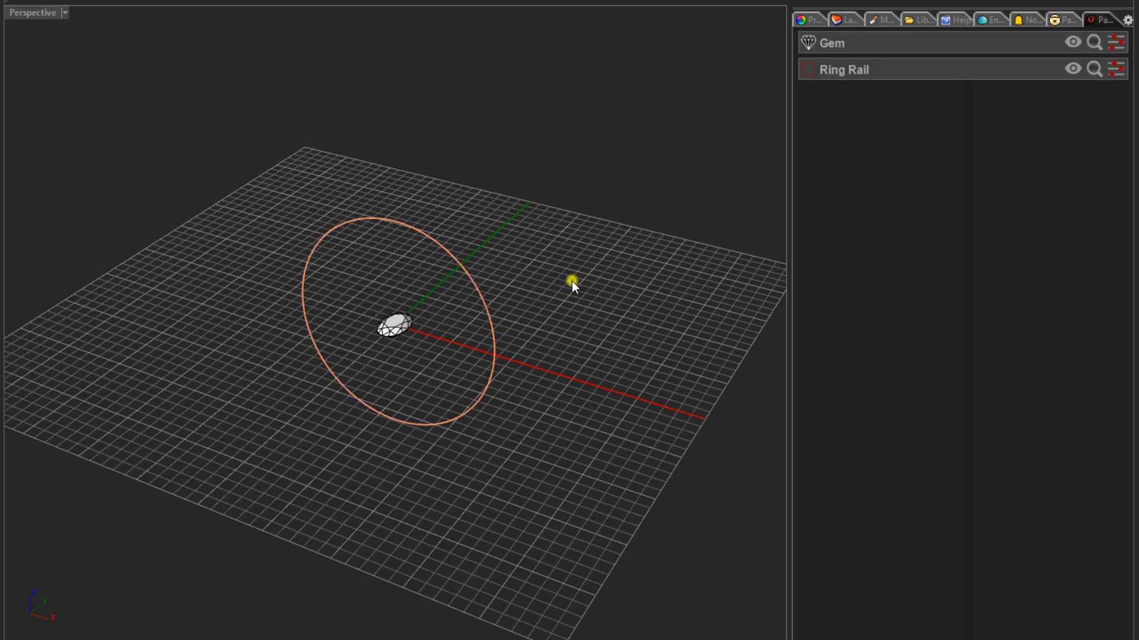
left_click(391, 327)
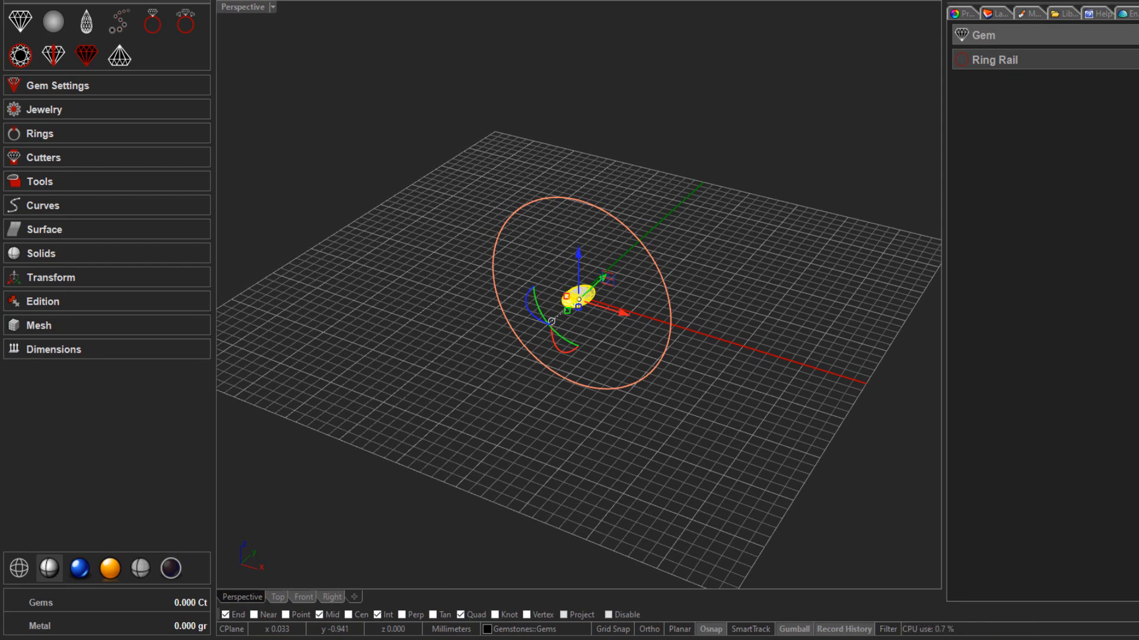
left_click(302, 598)
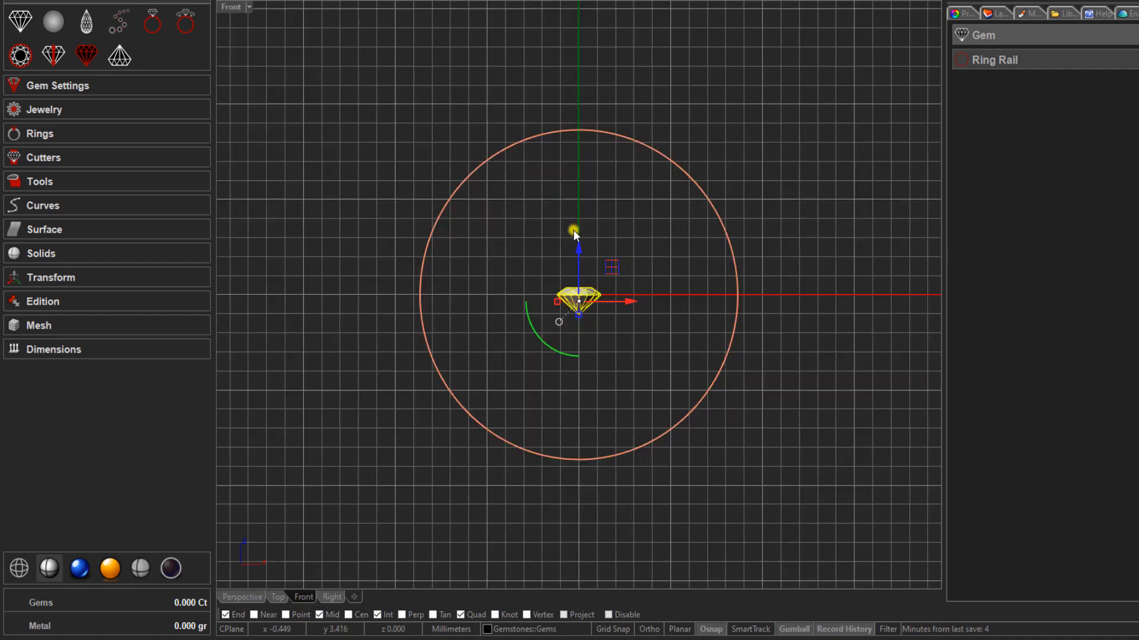
left_click_drag(578, 248, 572, 53)
scroll(582, 68, "up", 4)
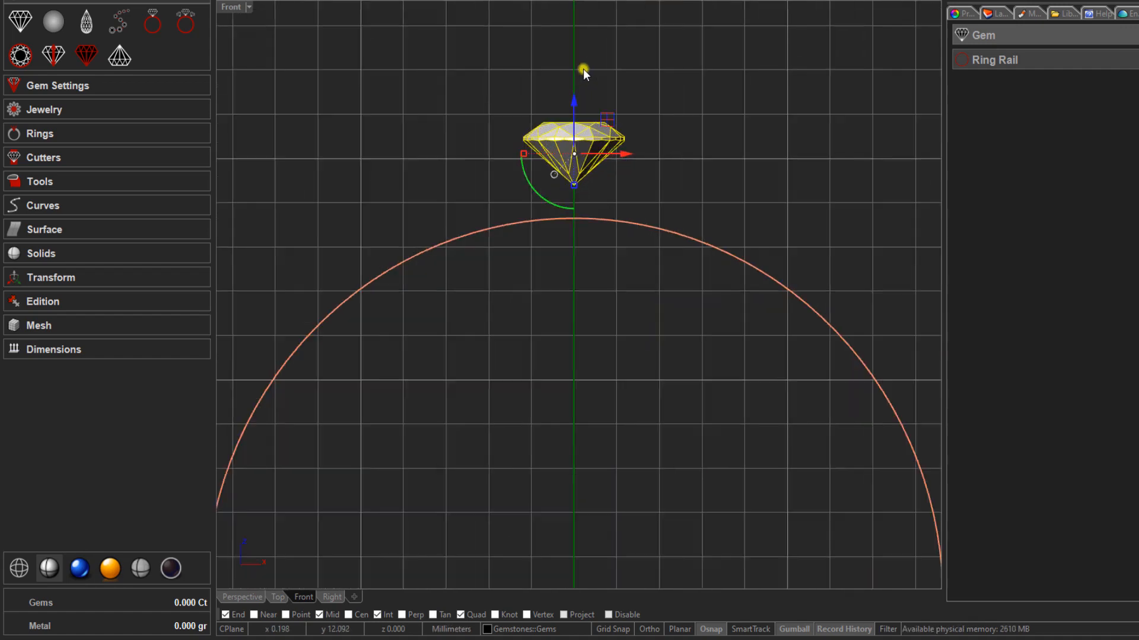
scroll(585, 70, "up", 2)
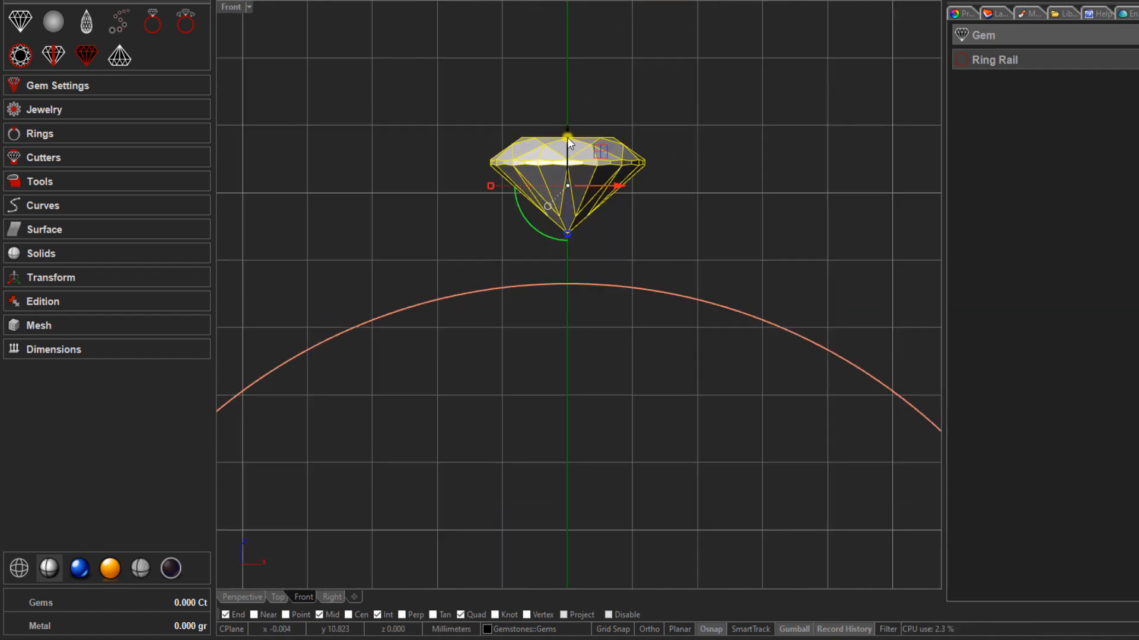
left_click_drag(567, 137, 565, 122)
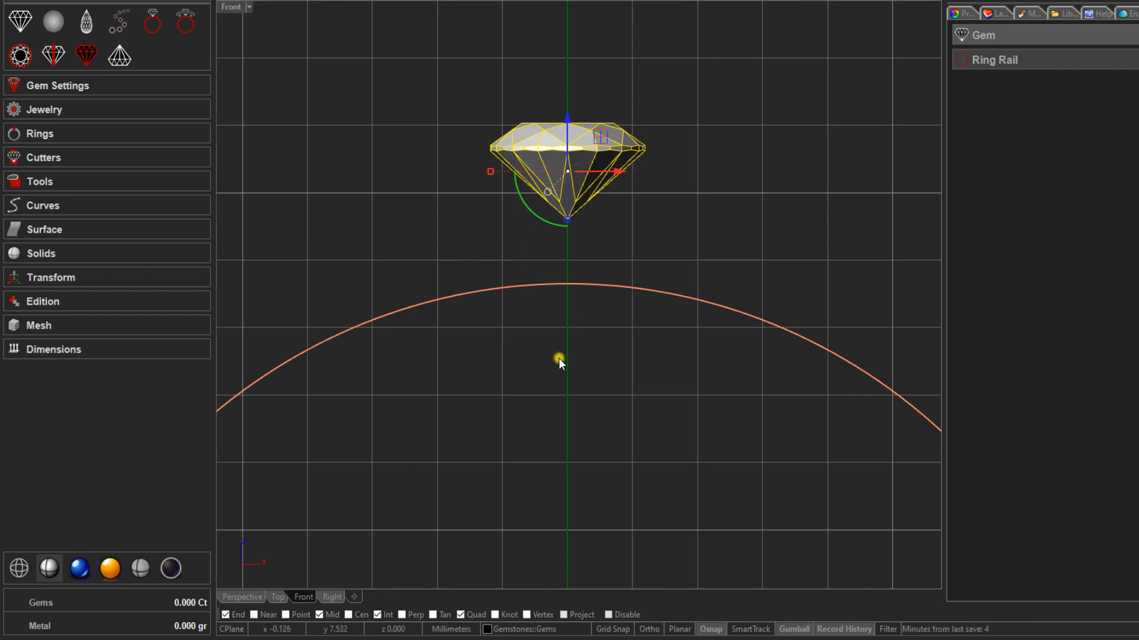
right_click_drag(558, 358, 623, 324)
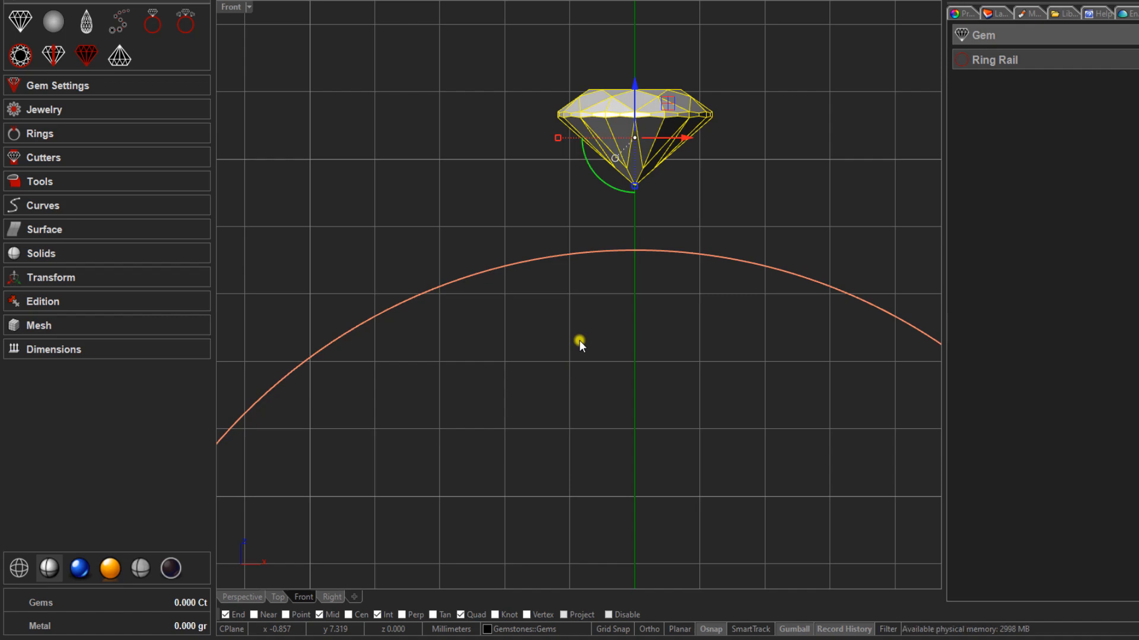
- Add a prong head setting to the selected oval gem, working in the perspective view
left_click(244, 596)
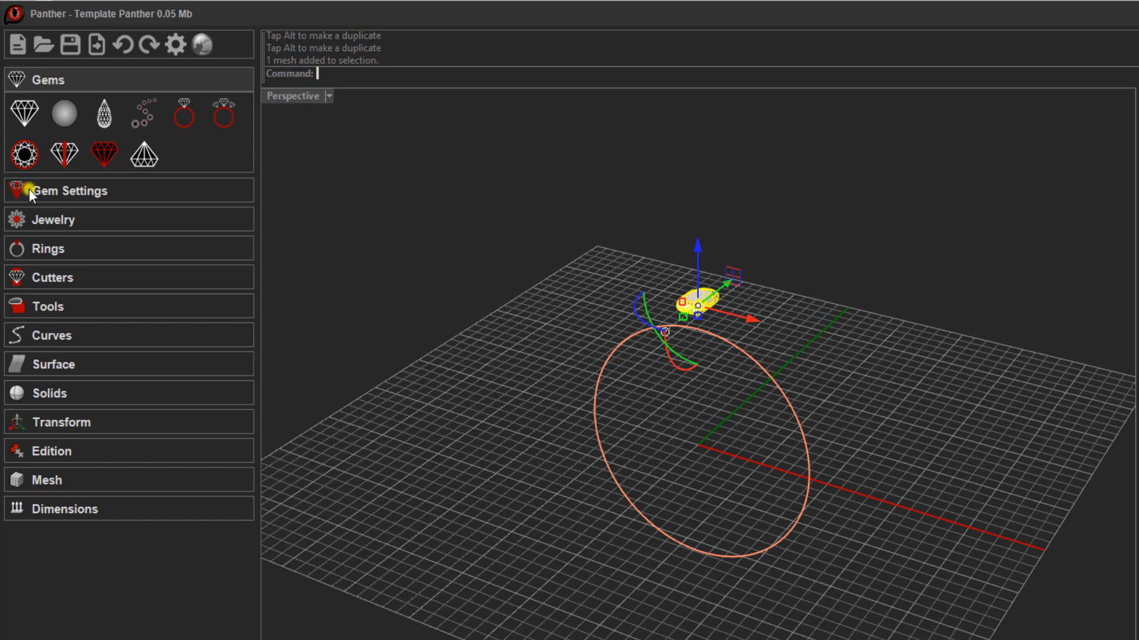
left_click(42, 191)
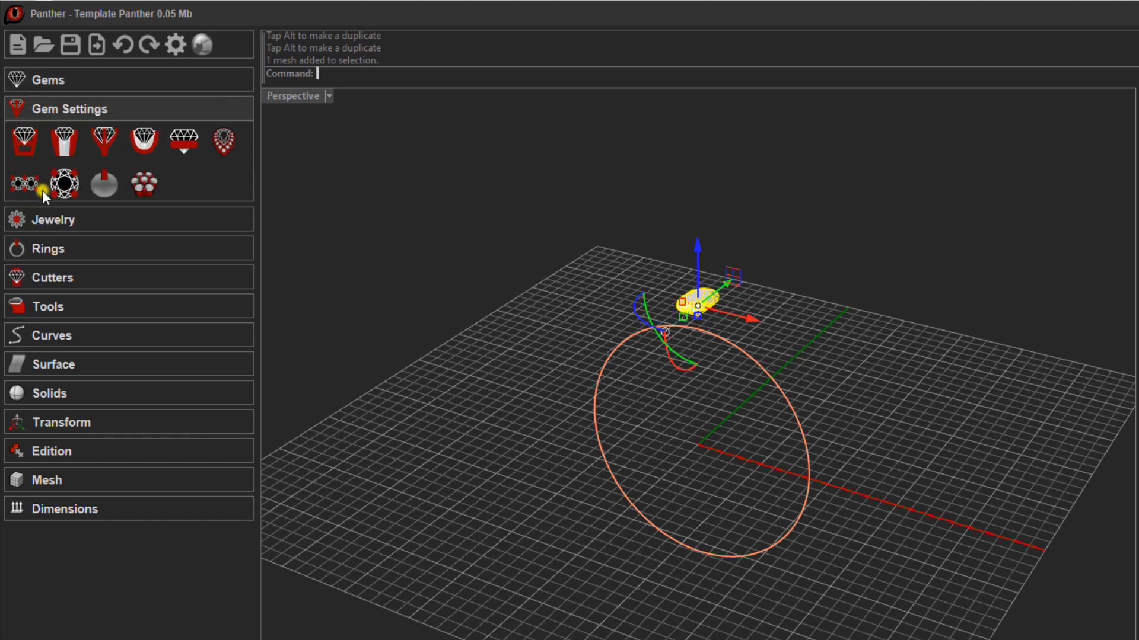
left_click(23, 141)
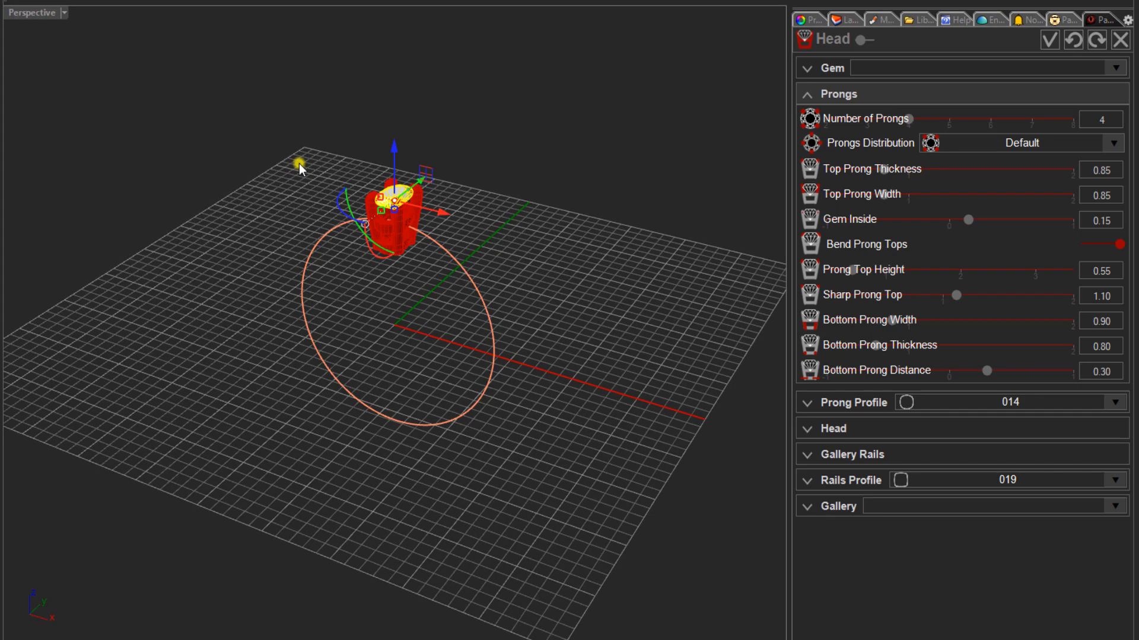
left_click(319, 165)
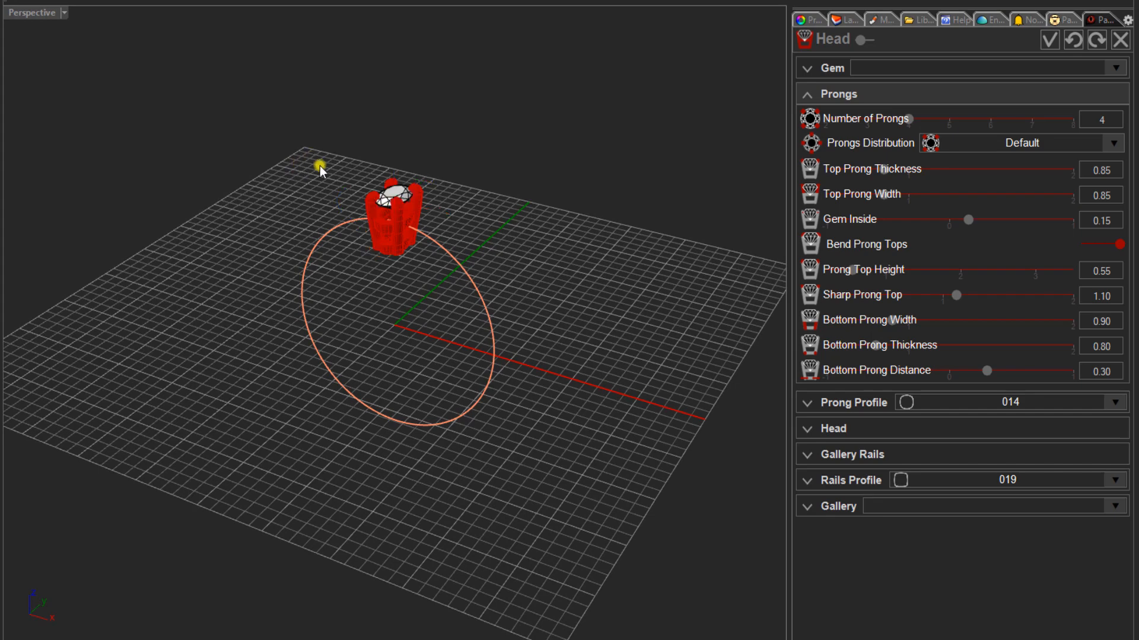
scroll(410, 224, "up", 5)
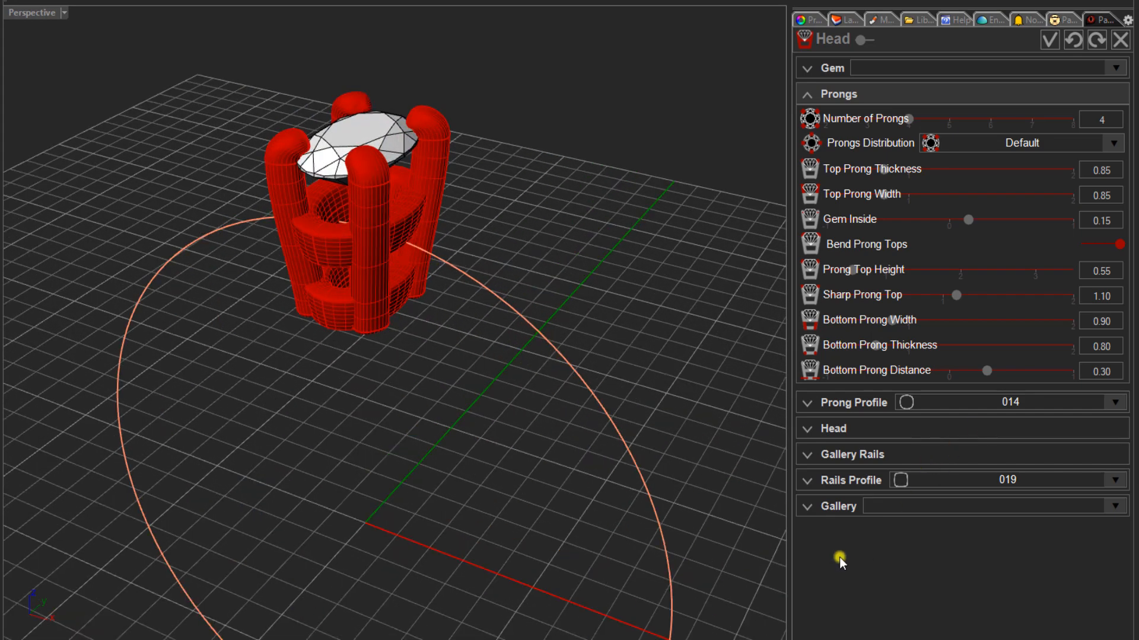
- Look through the head preset gallery and try the prongs with Bend Prong Tops off, restoring it again
left_click(807, 507)
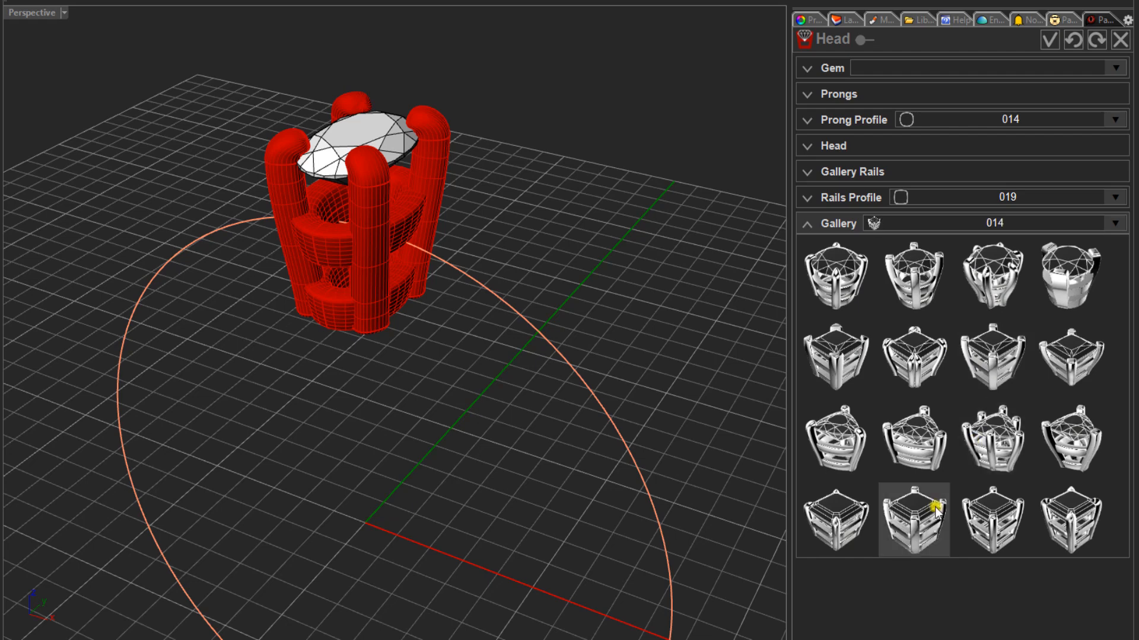
left_click(806, 225)
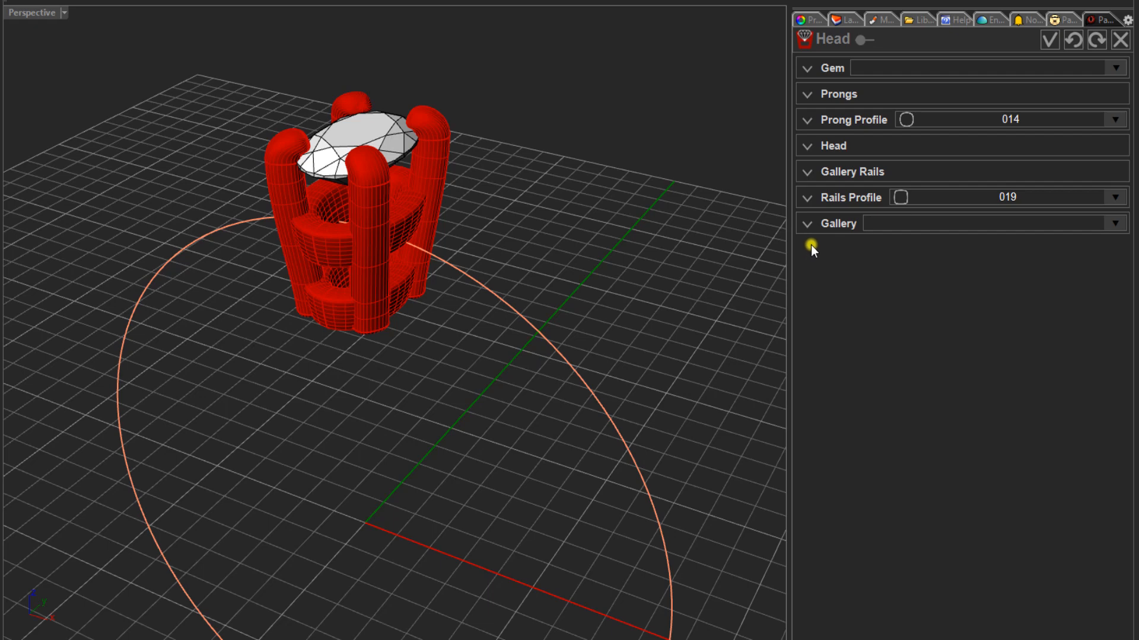
left_click(806, 97)
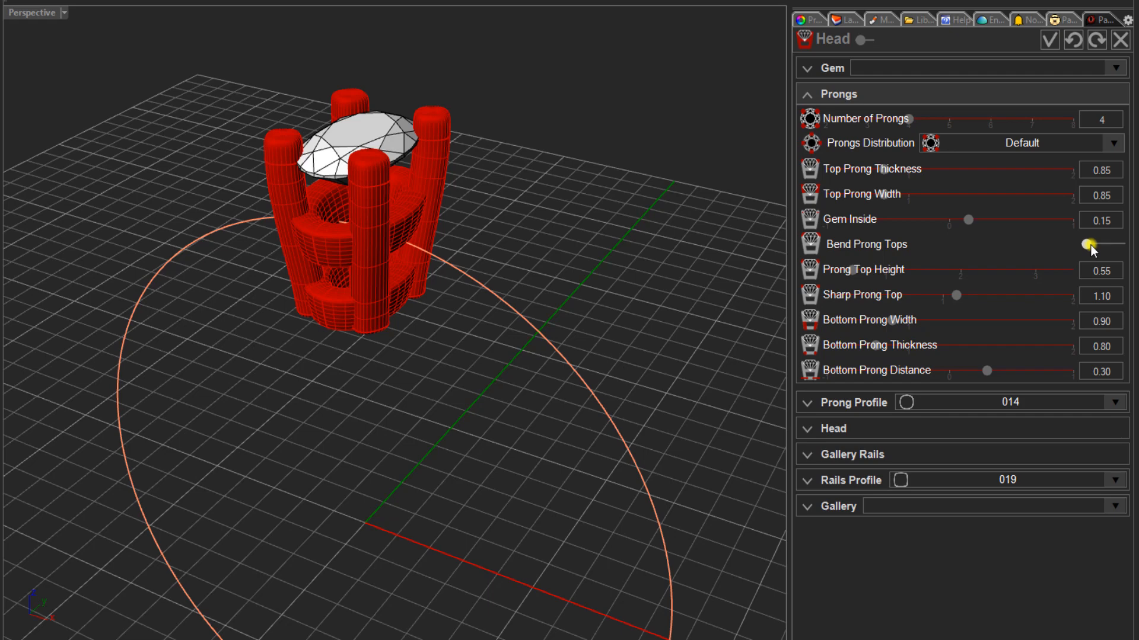
left_click_drag(1090, 244, 1108, 244)
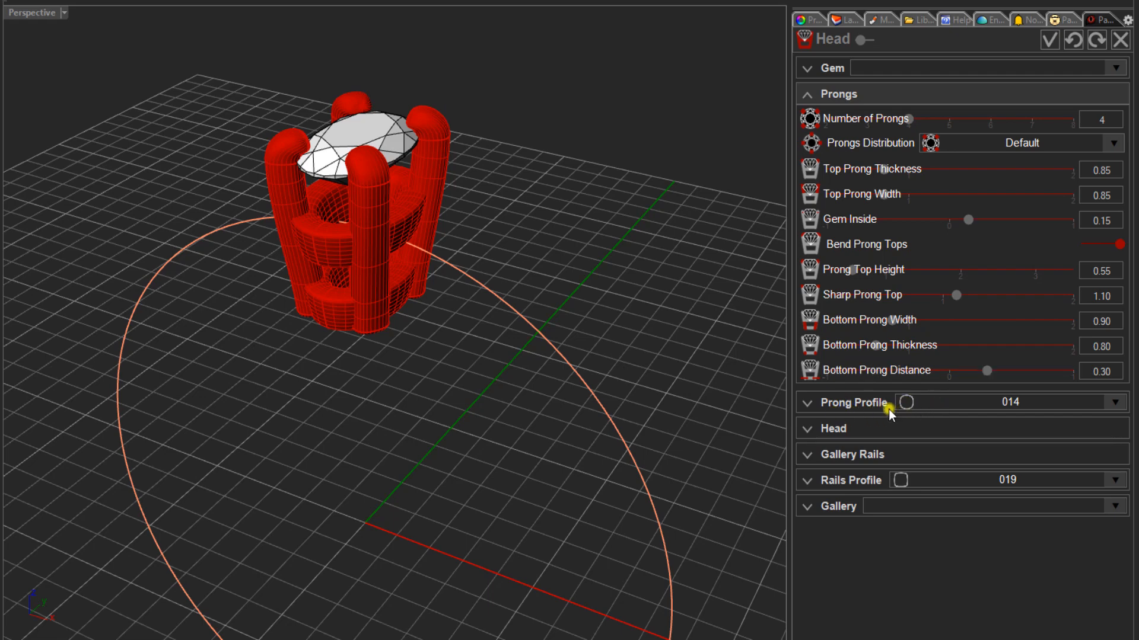
- Set the head's prong profile to 000 and reduce its depth to 2.40 mm so its base meets the ring rail
left_click(944, 403)
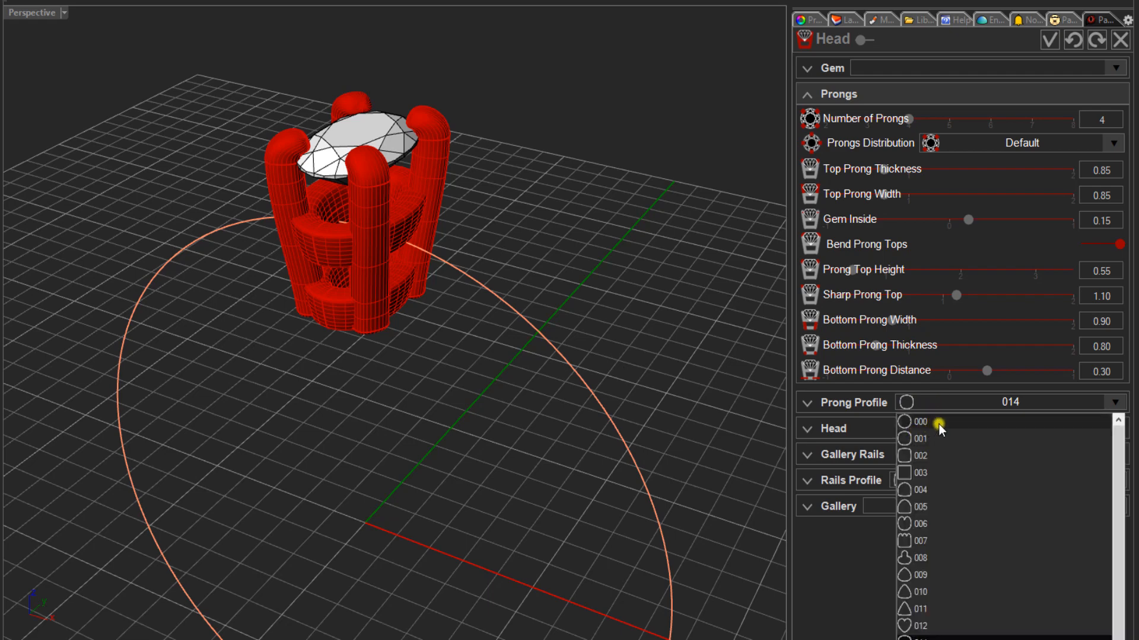
left_click(947, 422)
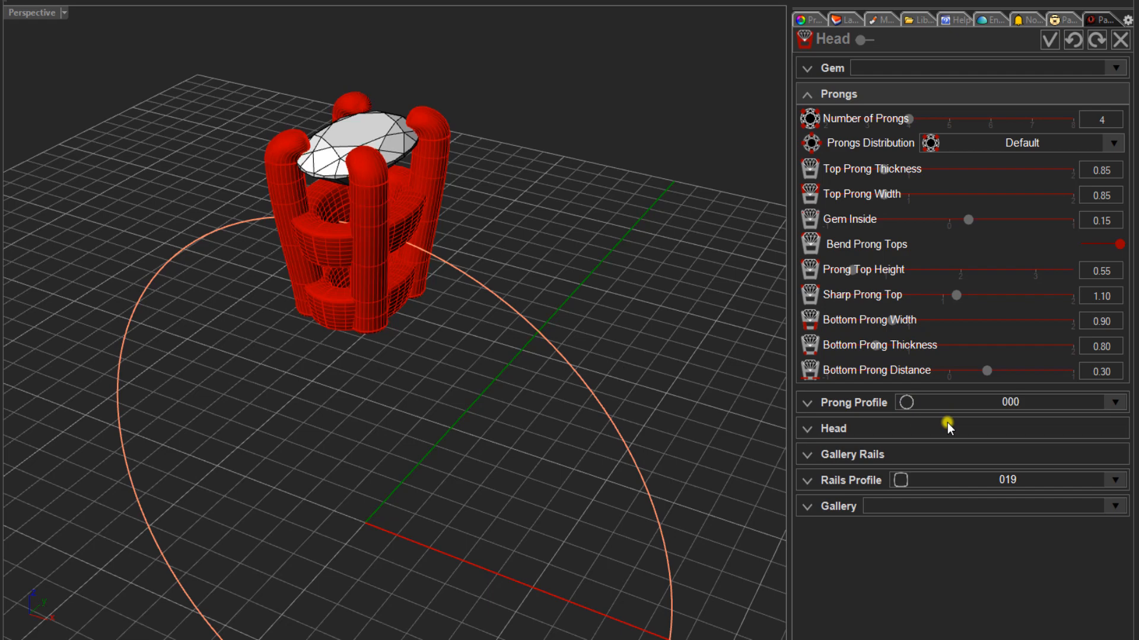
left_click(810, 430)
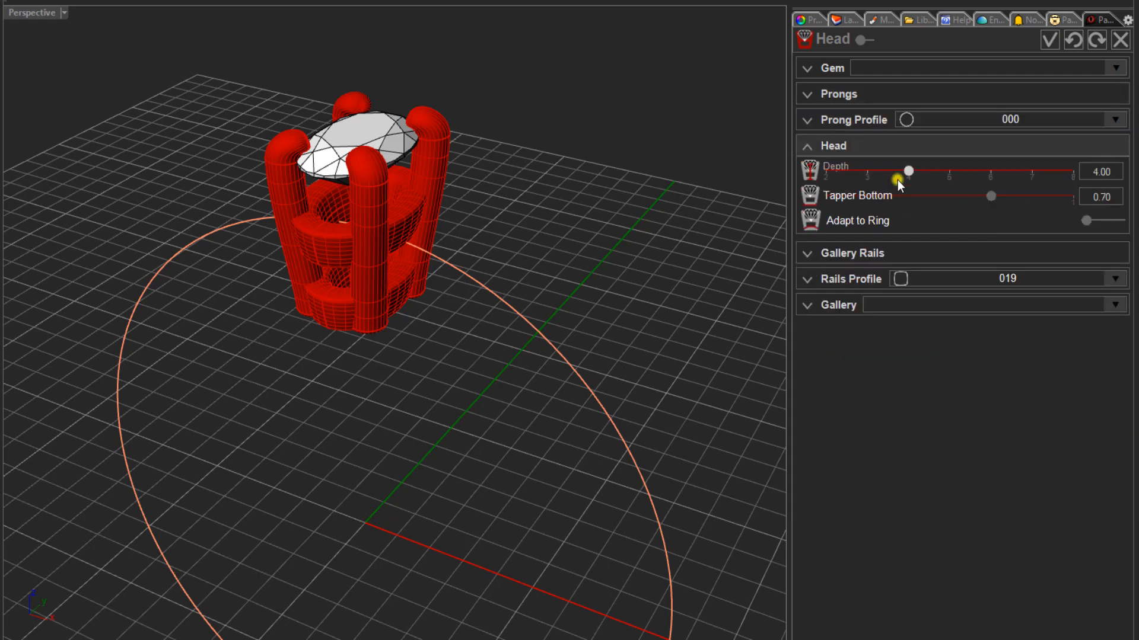
left_click_drag(908, 173, 846, 181)
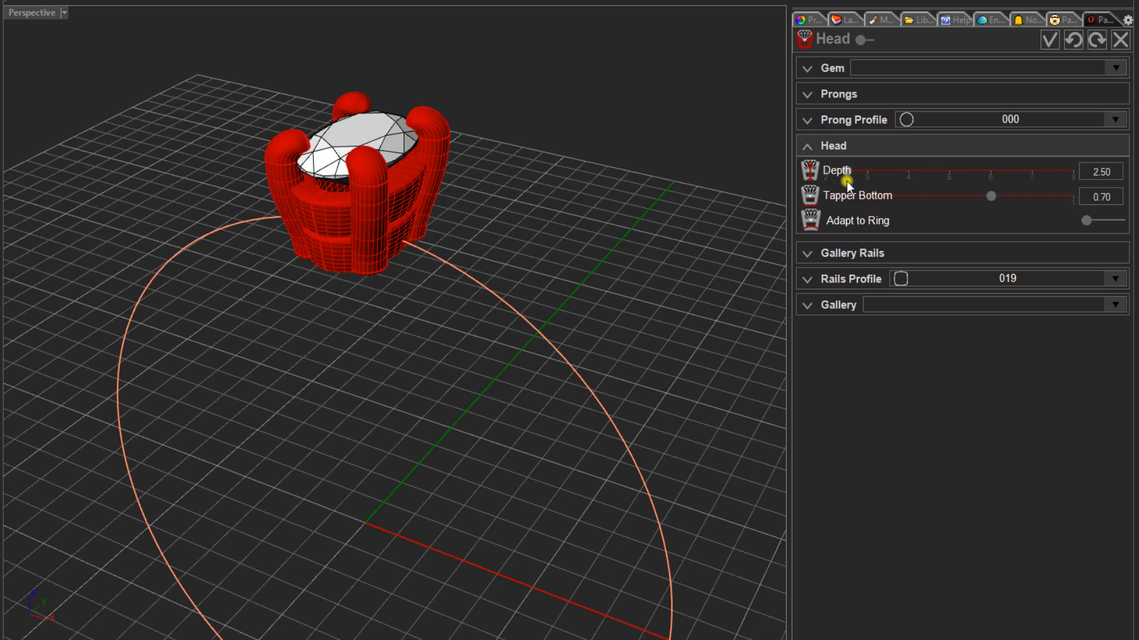
right_click_drag(340, 301, 401, 236)
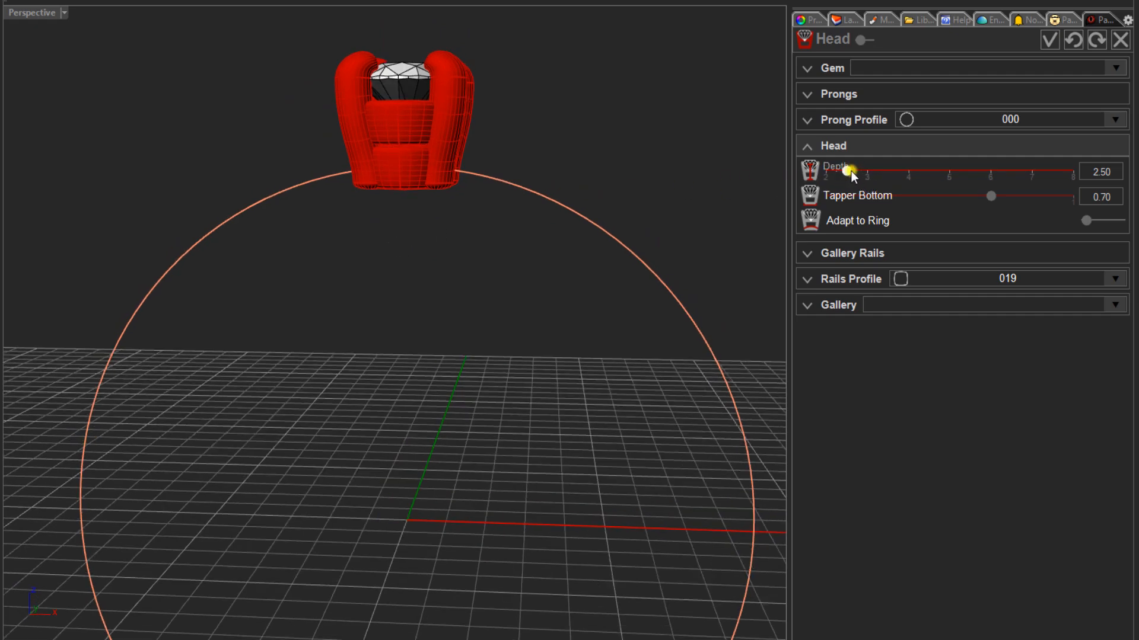
right_click_drag(570, 241, 482, 249)
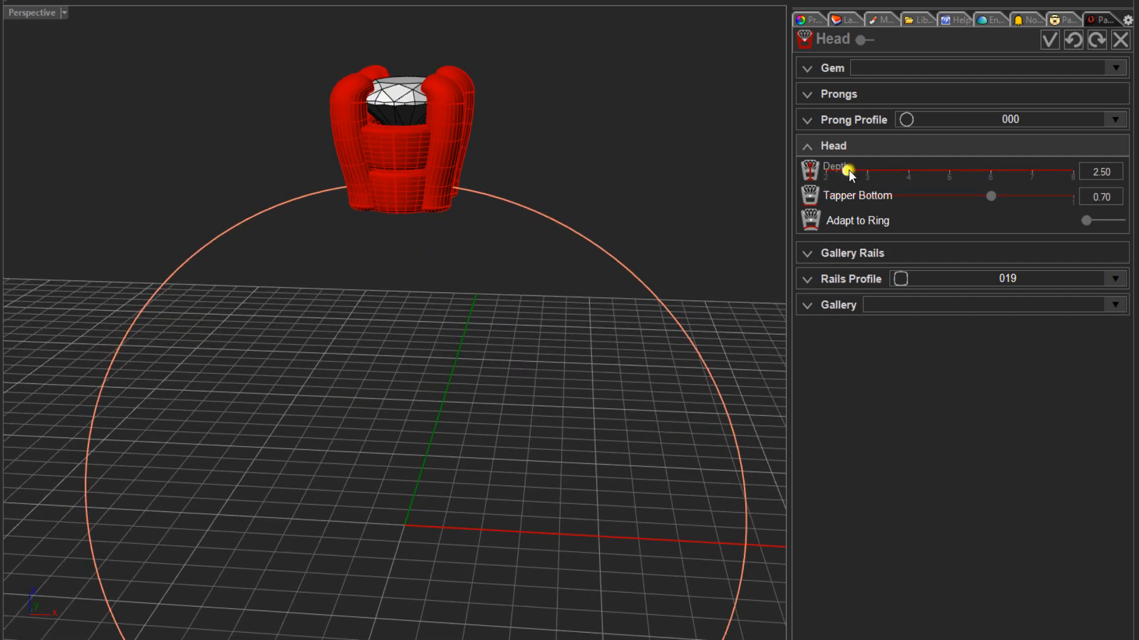
left_click_drag(845, 172, 841, 173)
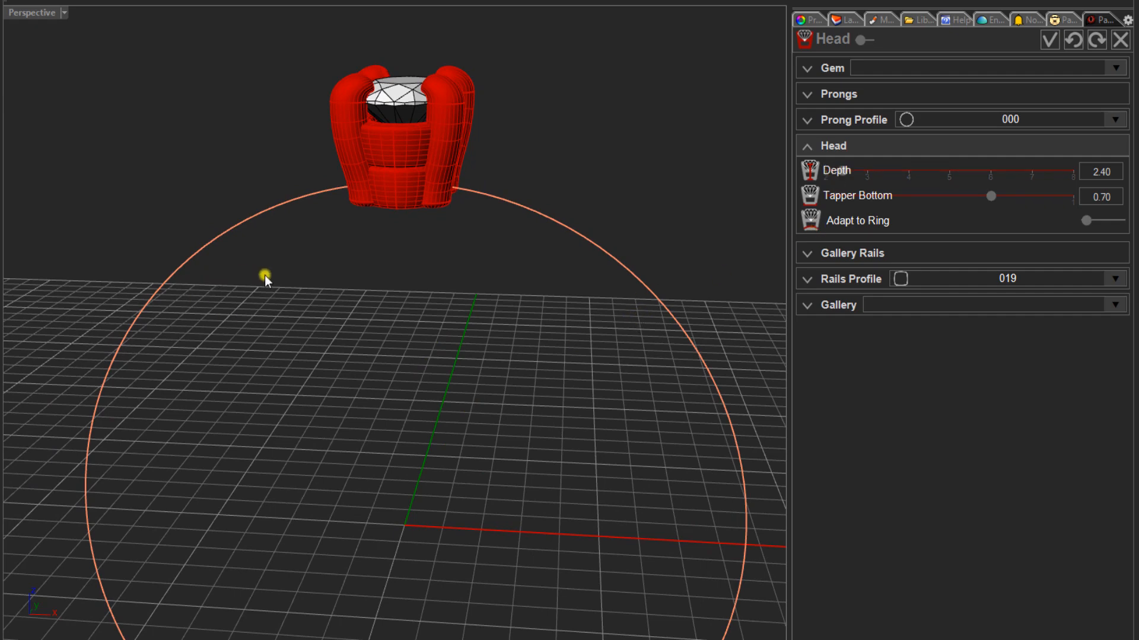
right_click_drag(264, 275, 341, 166)
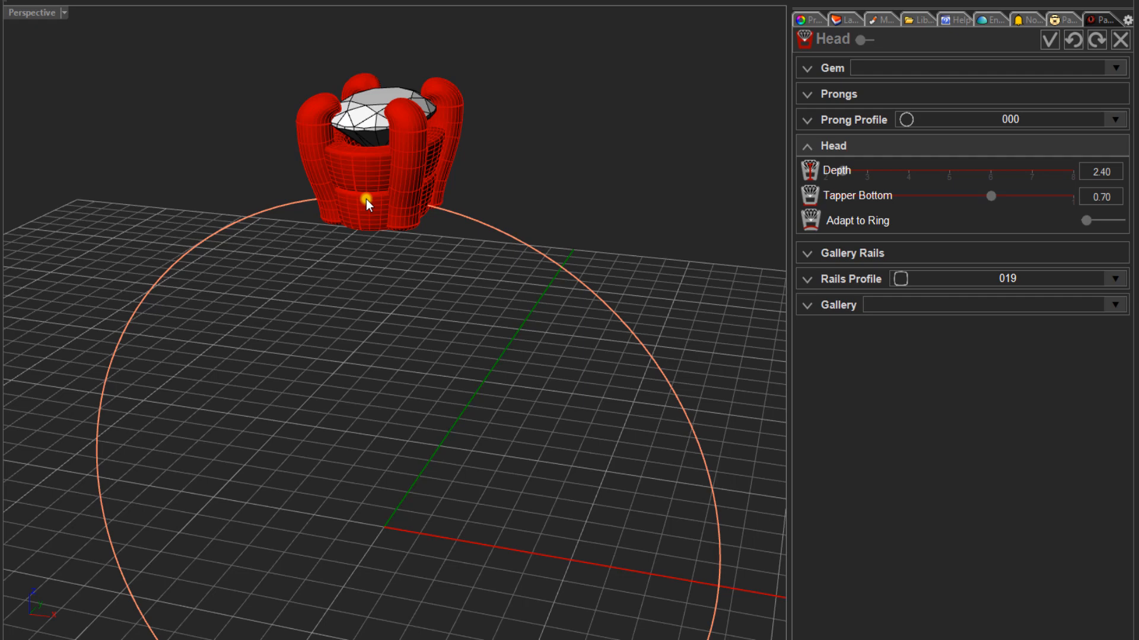
- Turn off the head's top gallery rail and raise the bottom rail height to 1.90 mm
left_click(837, 251)
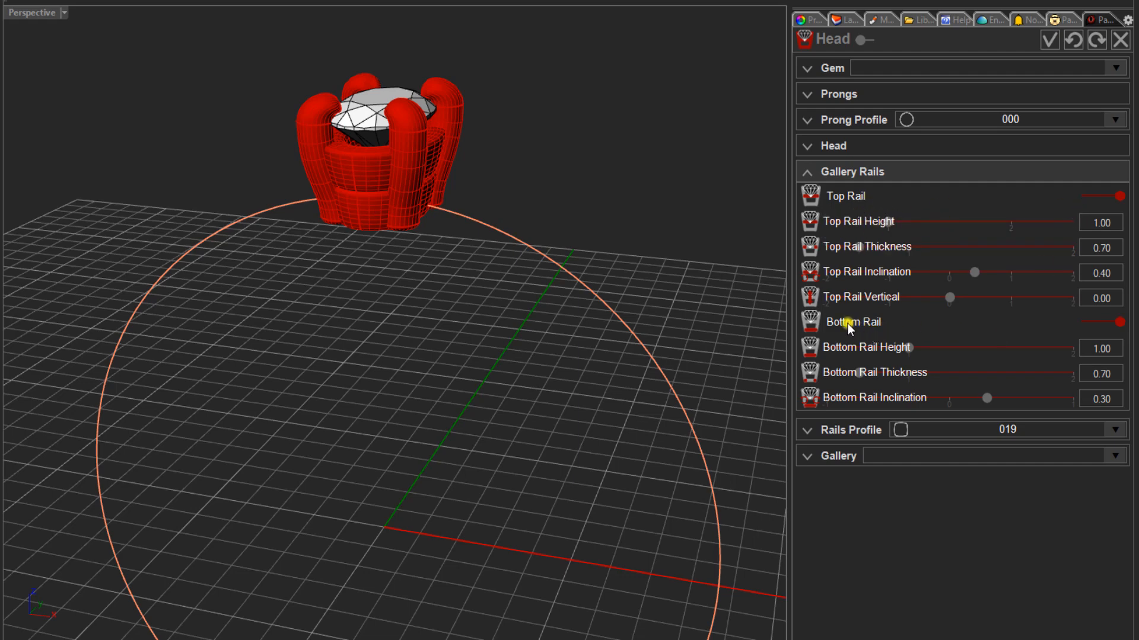
left_click(1092, 196)
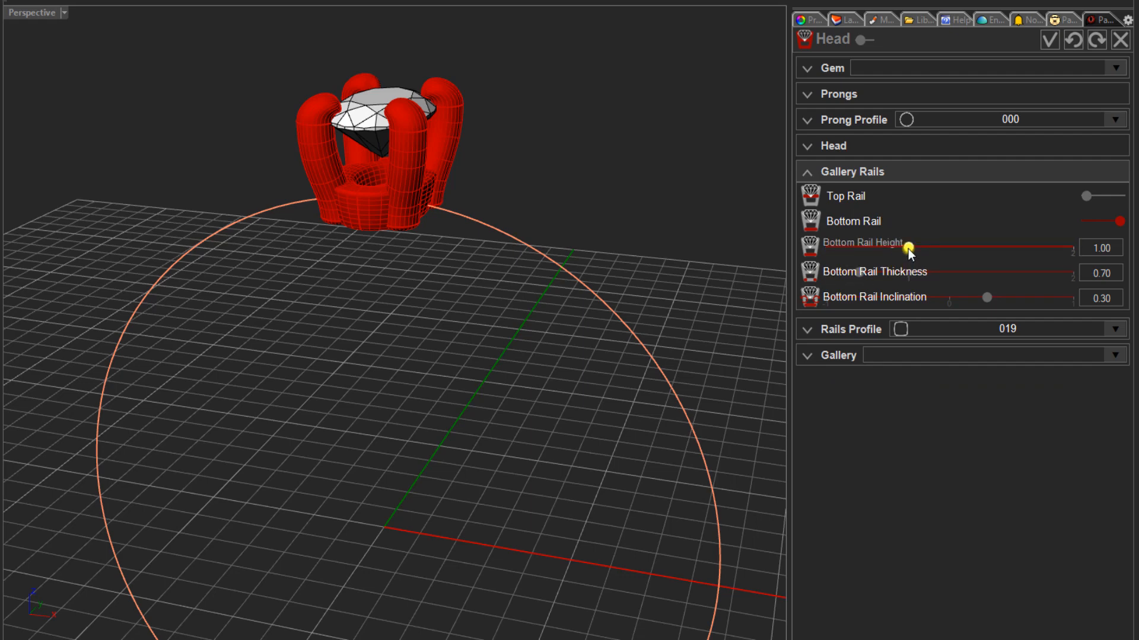
left_click_drag(909, 250, 982, 250)
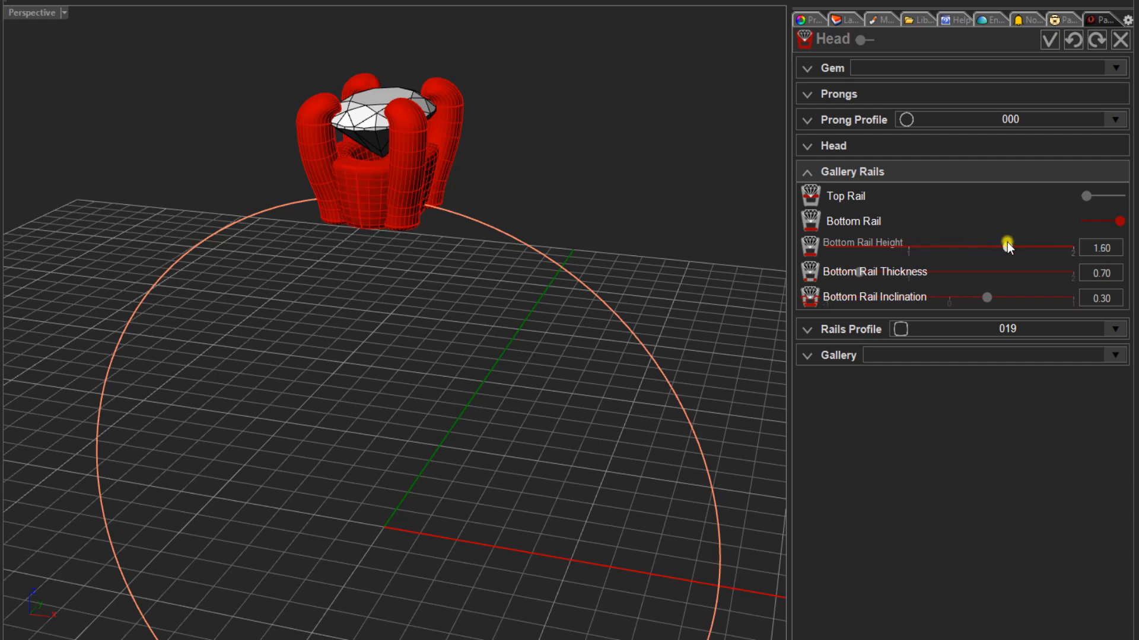
left_click_drag(1008, 248, 1019, 249)
left_click_drag(1030, 249, 1040, 252)
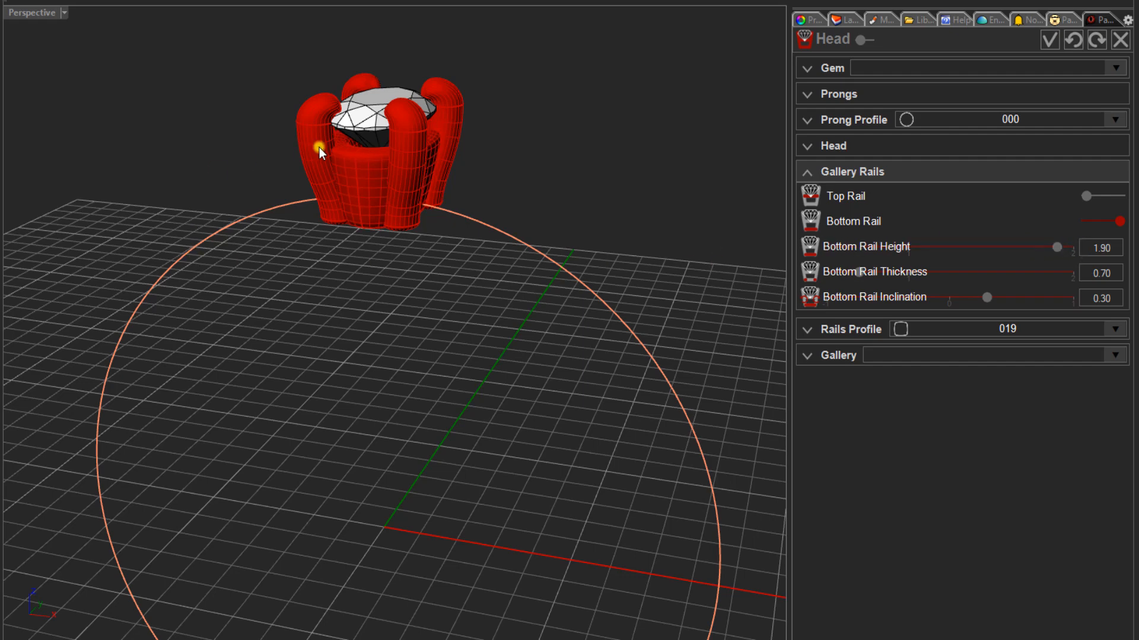
- Reduce the head's bottom rail inclination to 0.20, comparing 0.00 and 0.10 on the way
scroll(315, 150, "up", 2)
scroll(259, 155, "up", 2)
right_click_drag(259, 154, 287, 152)
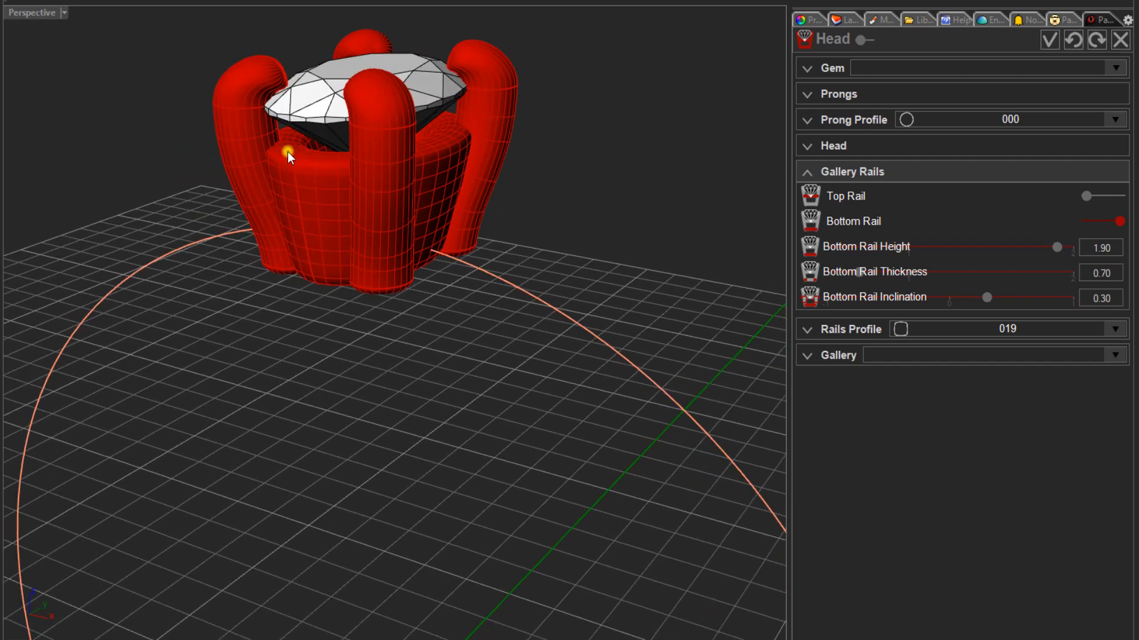
right_click_drag(305, 292, 331, 284)
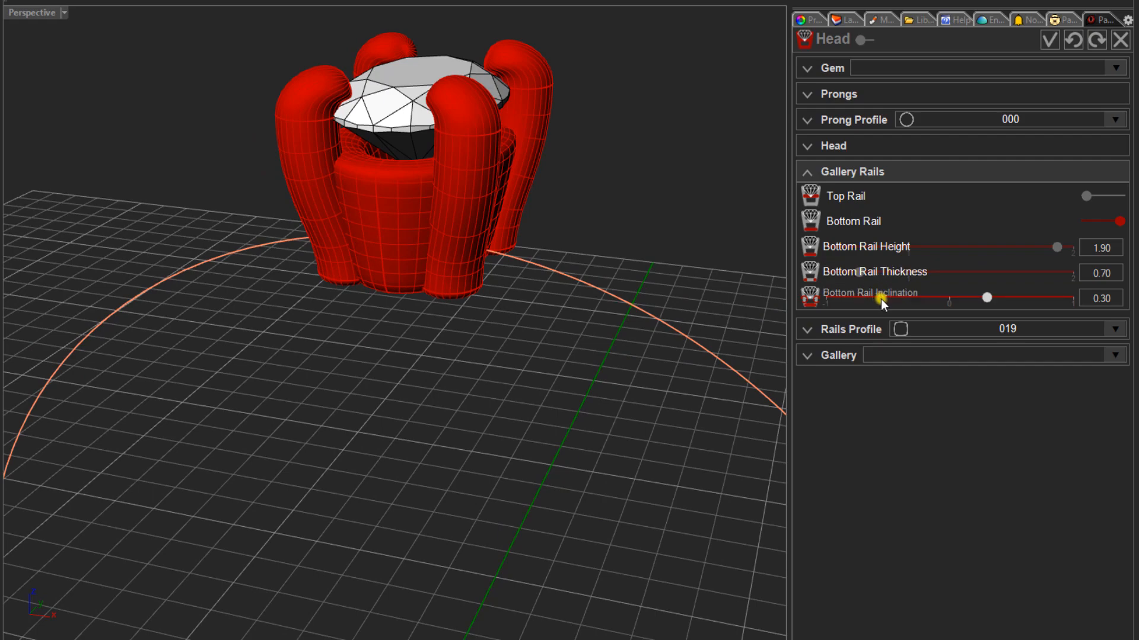
right_click_drag(595, 330, 549, 317)
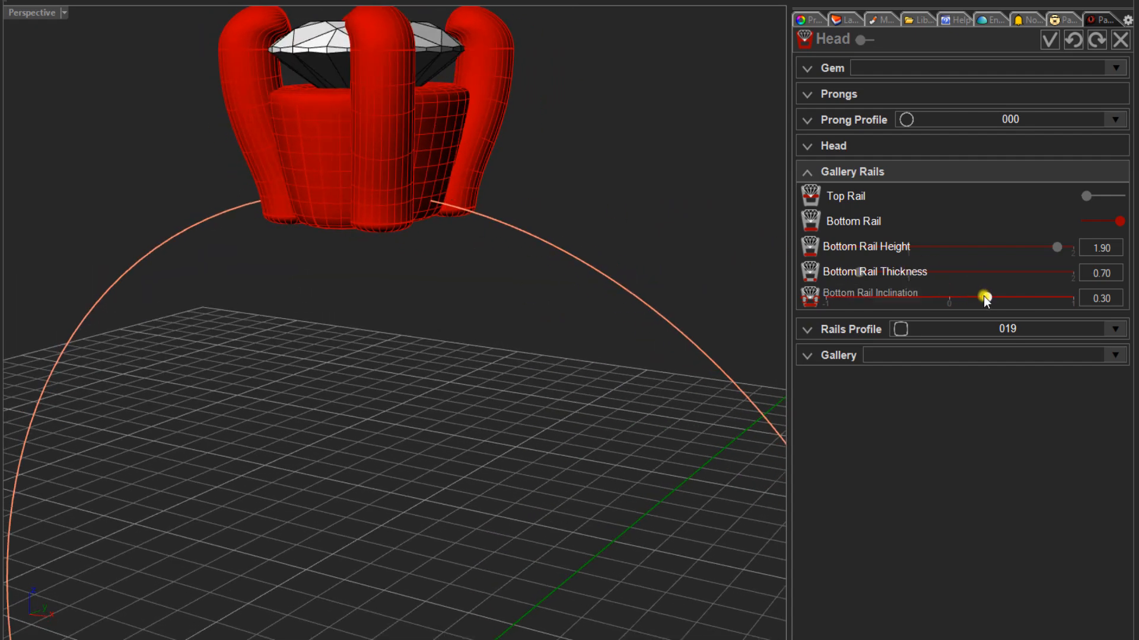
left_click_drag(983, 296, 944, 301)
mouse_move(470, 300)
right_mouse_down()
mouse_move(488, 338)
mouse_move(496, 292)
mouse_move(508, 295)
mouse_move(498, 315)
mouse_move(464, 317)
right_mouse_up()
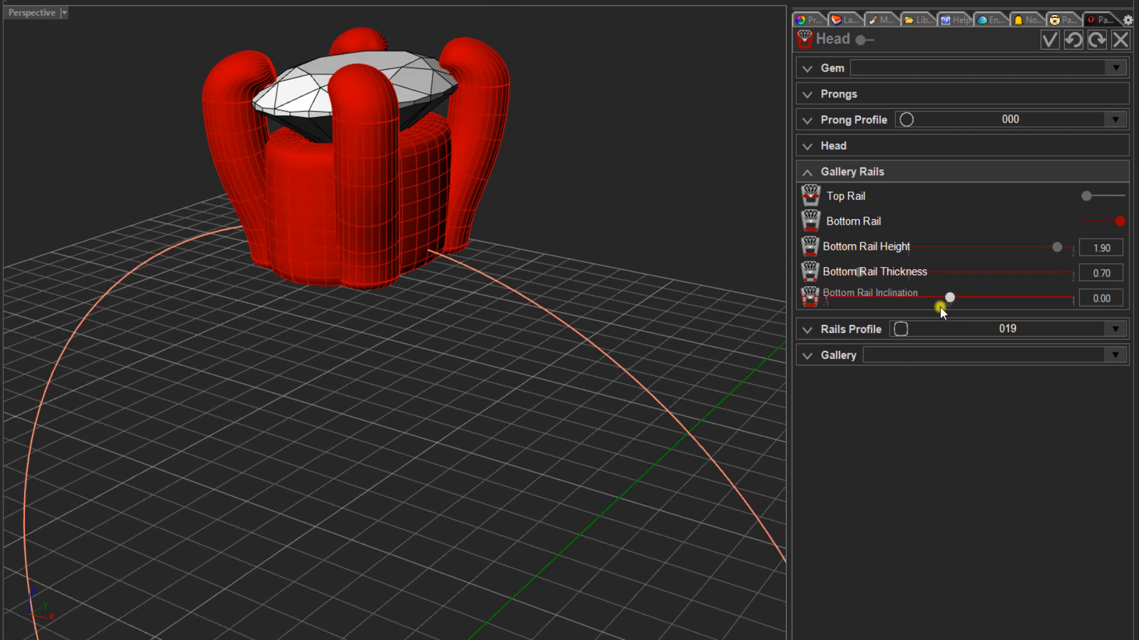
left_click_drag(950, 298, 962, 298)
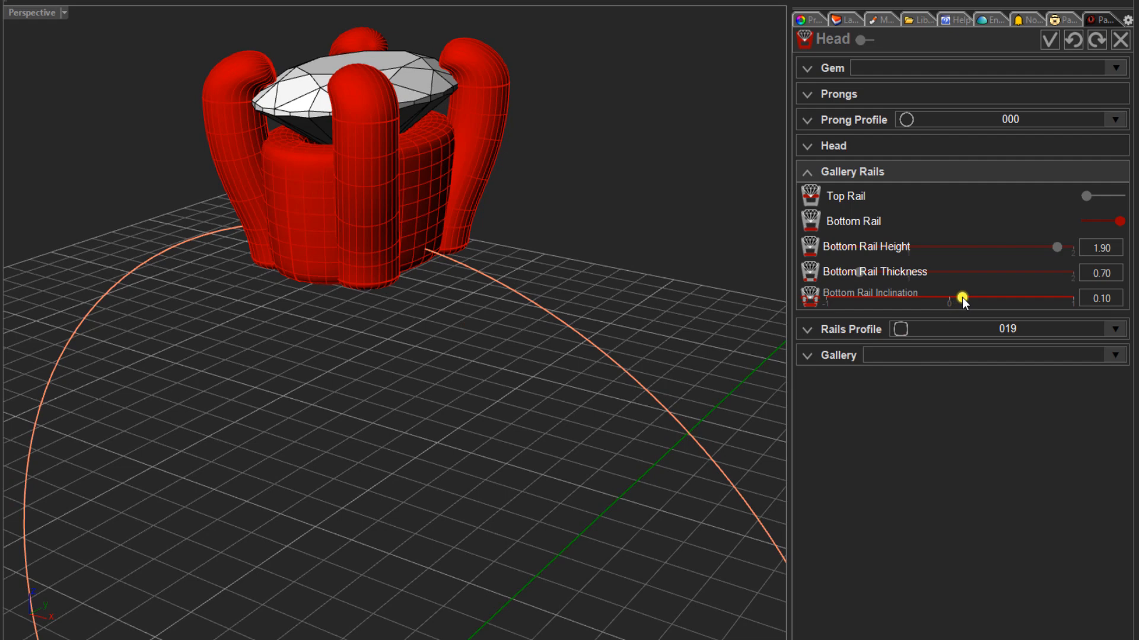
left_click_drag(962, 297, 973, 299)
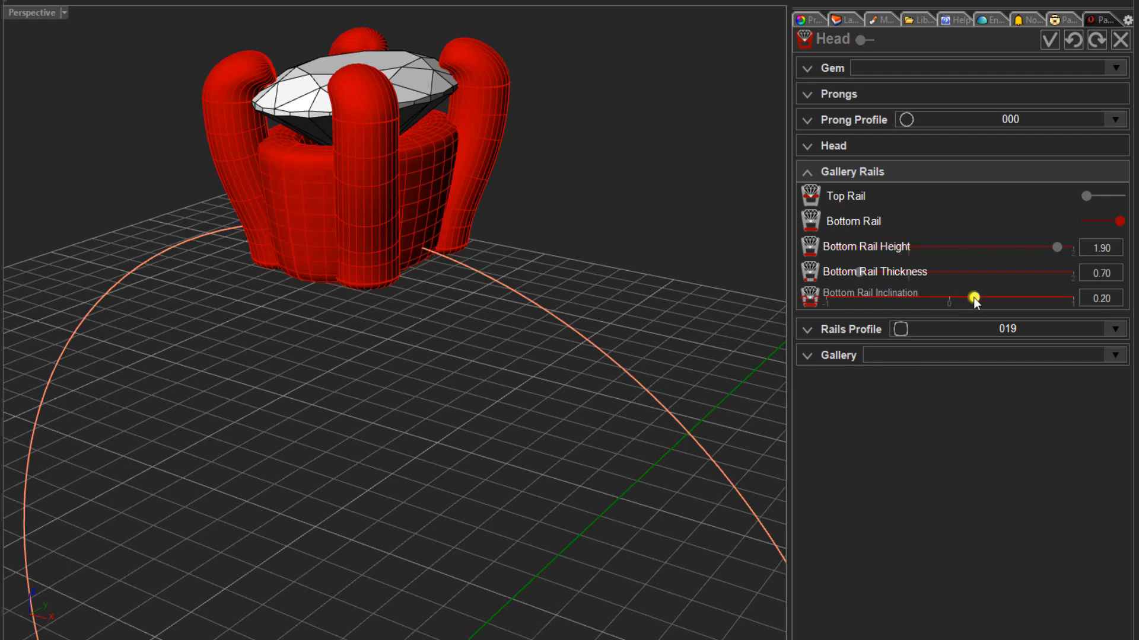
right_click_drag(346, 374, 356, 389)
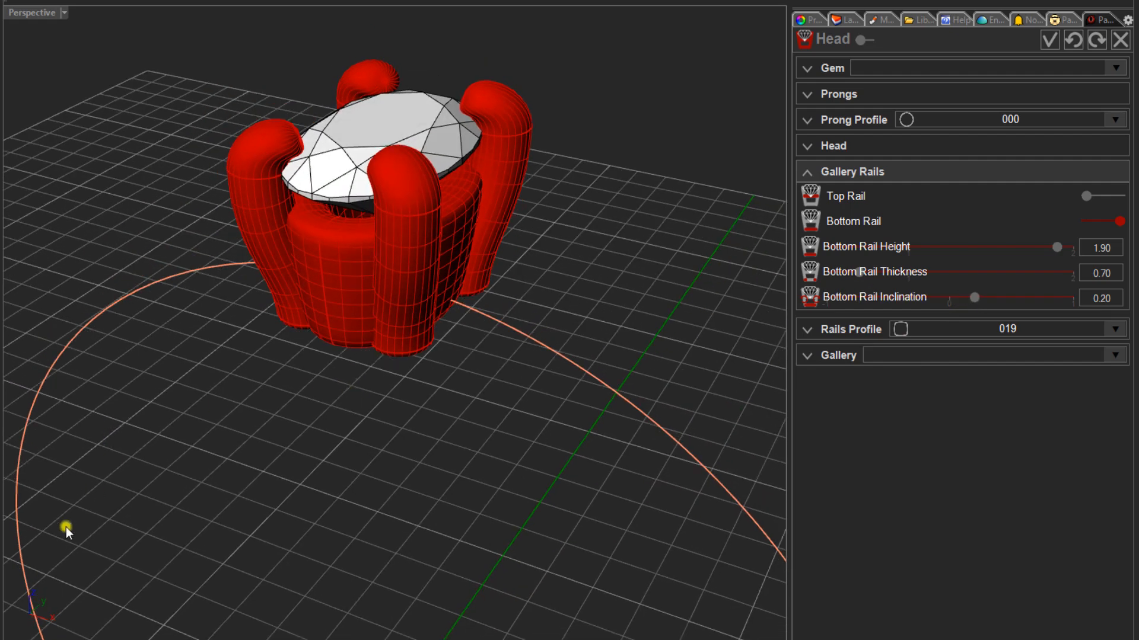
- Turn on Adapt to Ring for the head so its base follows the ring rail
right_click_drag(178, 343, 259, 324)
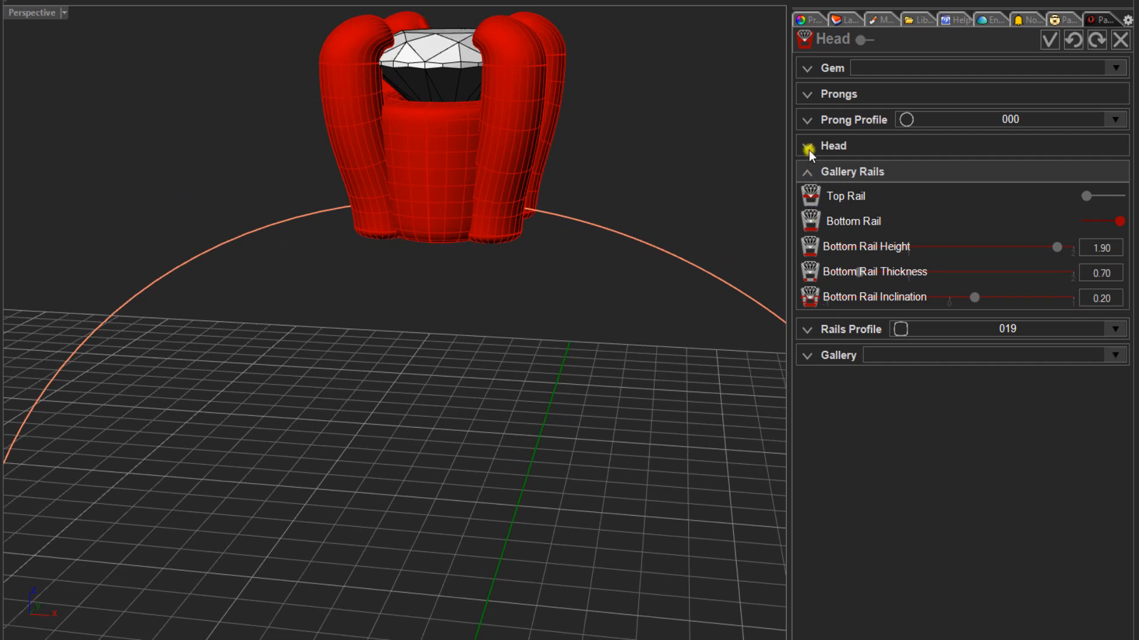
left_click(810, 171)
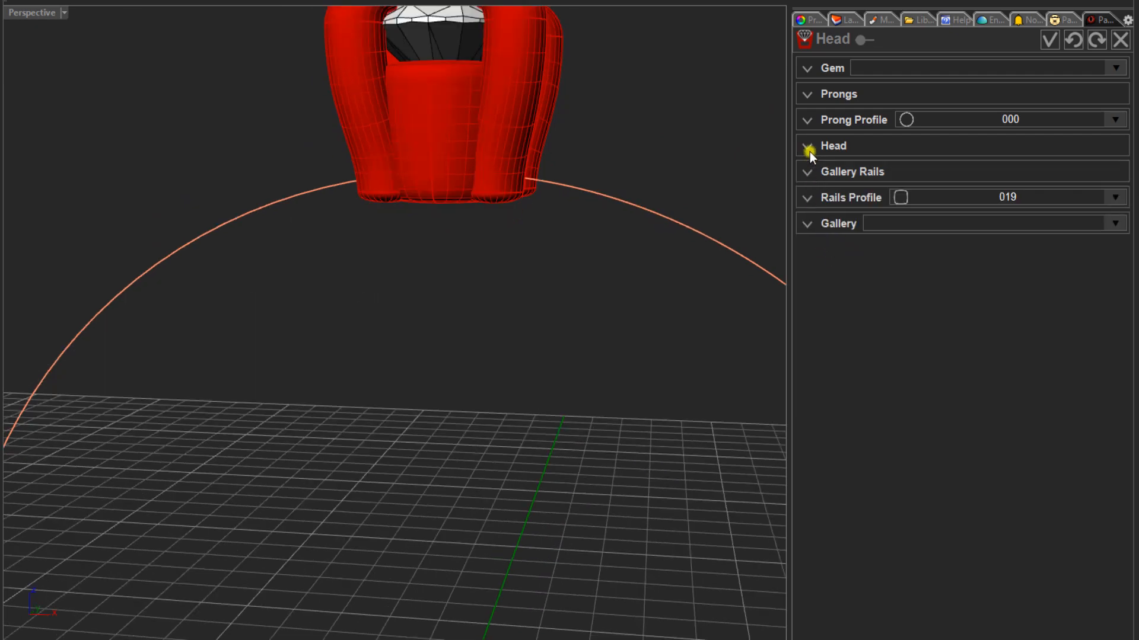
left_click(842, 145)
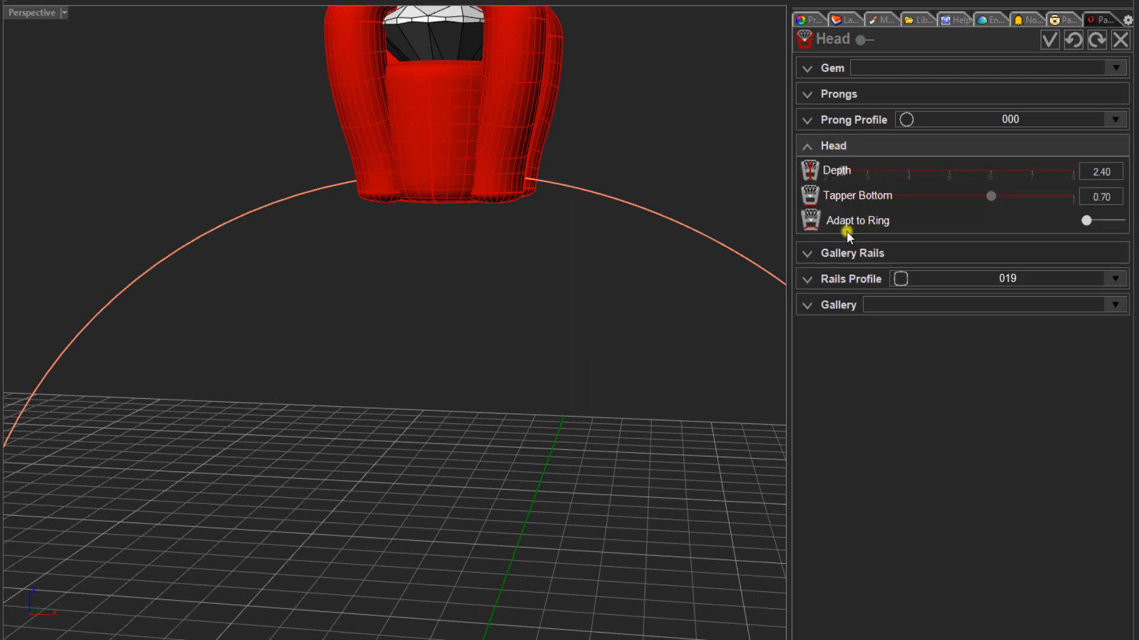
left_click(1110, 223)
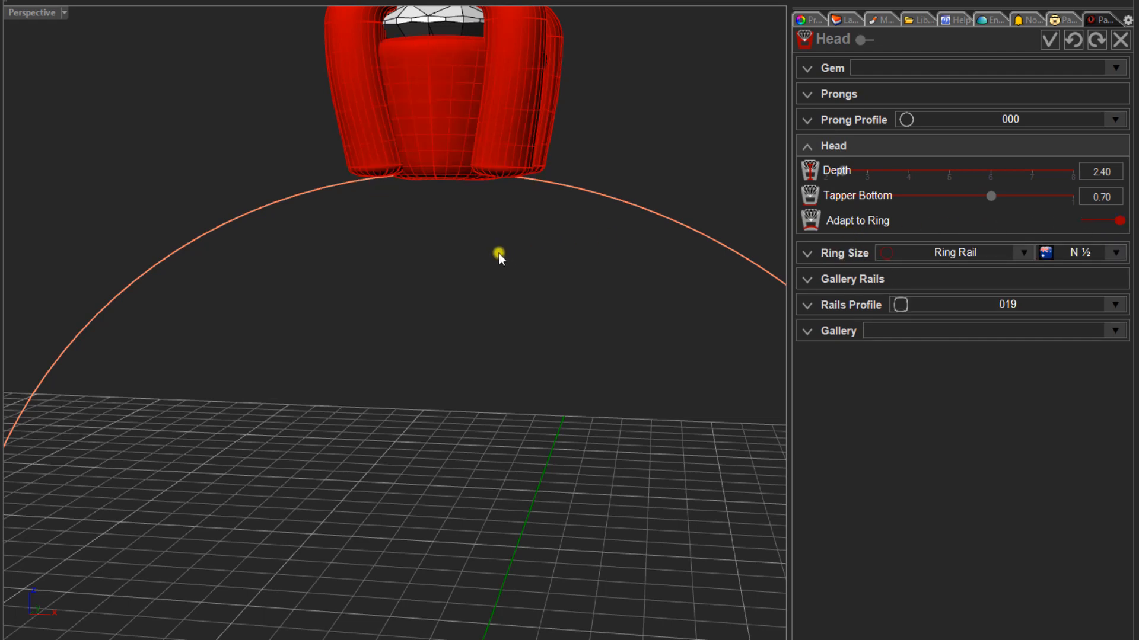
right_click_drag(498, 257, 422, 98)
scroll(424, 101, "up", 4)
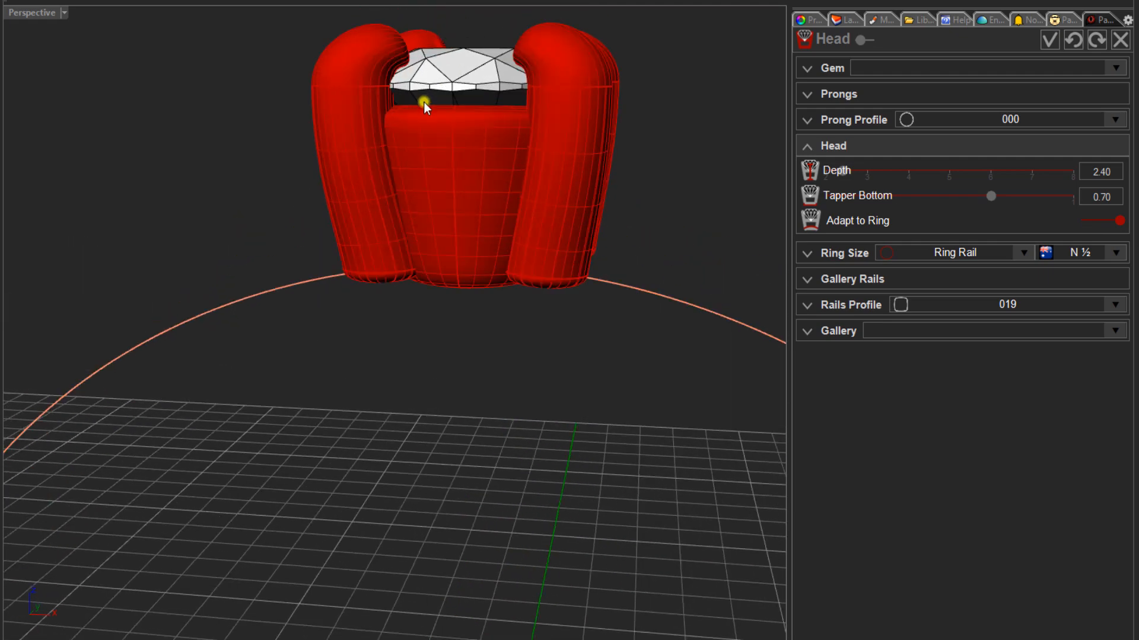
right_click_drag(427, 173, 390, 145)
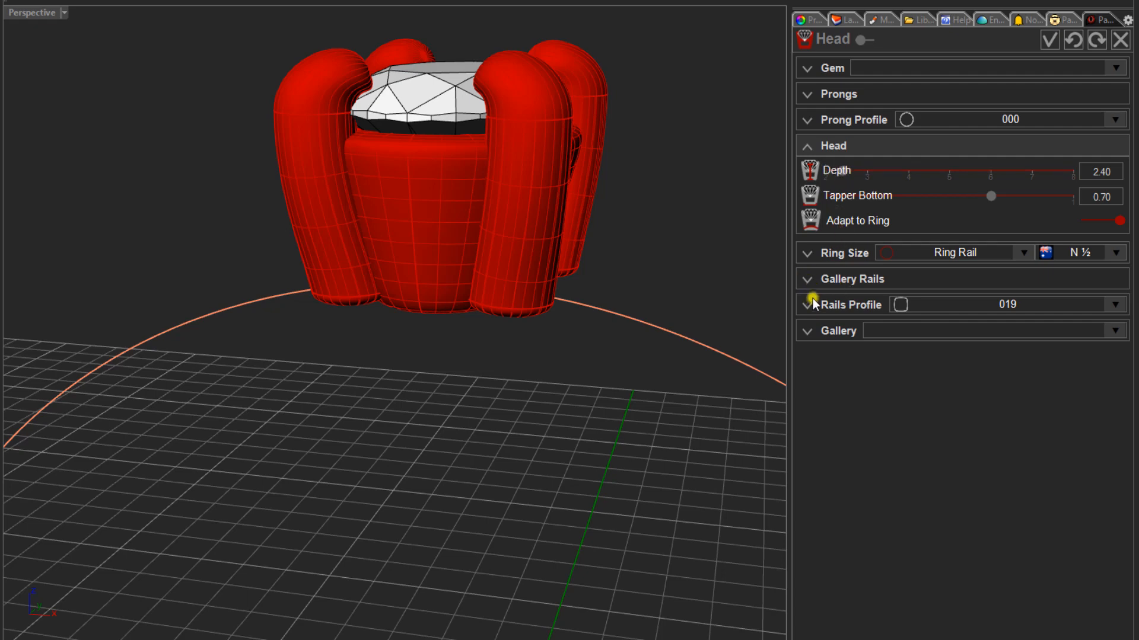
- Lower the head's bottom rail height to 1.70 and accept the head
left_click(845, 279)
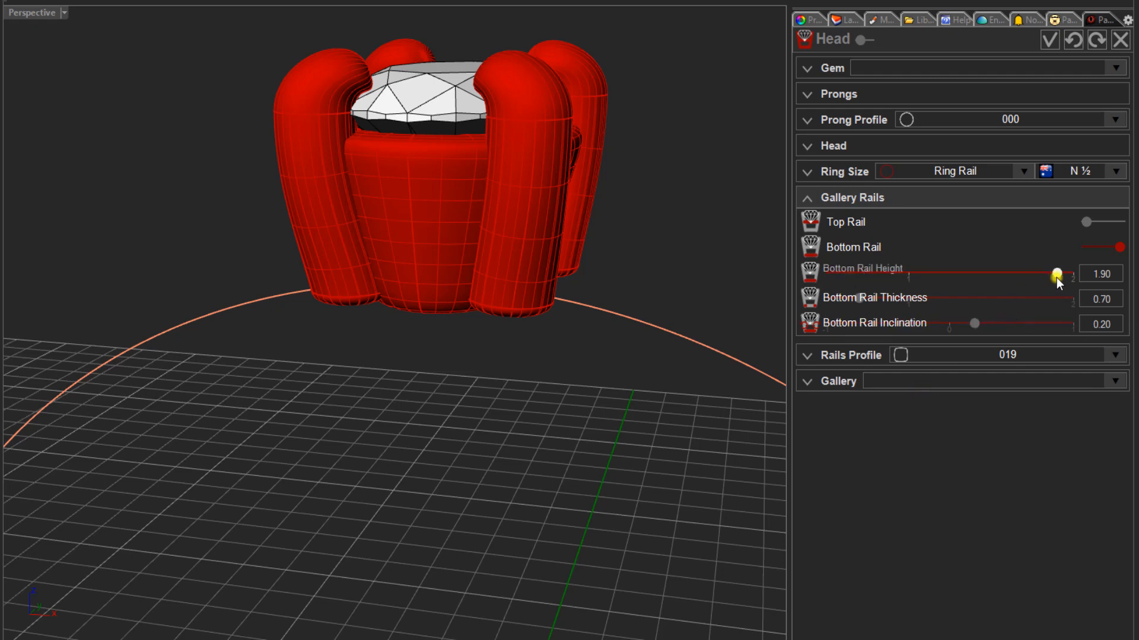
left_click_drag(1038, 274, 1027, 275)
mouse_move(399, 425)
right_mouse_down()
mouse_move(381, 445)
mouse_move(371, 425)
mouse_move(392, 453)
mouse_move(380, 385)
mouse_move(401, 424)
right_mouse_up()
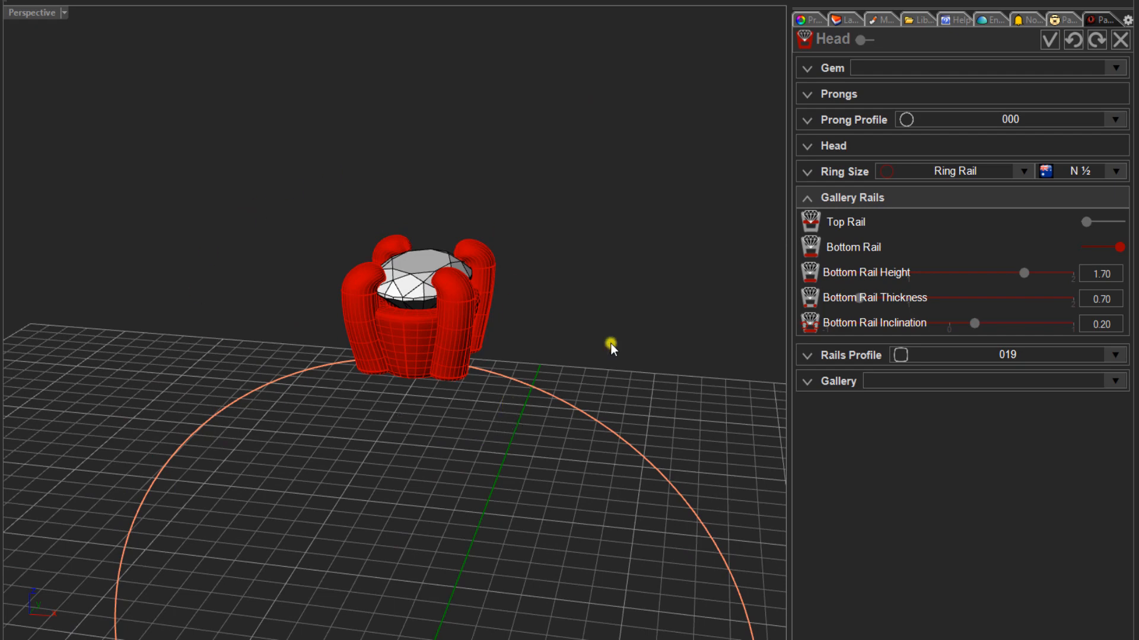
left_click(1049, 40)
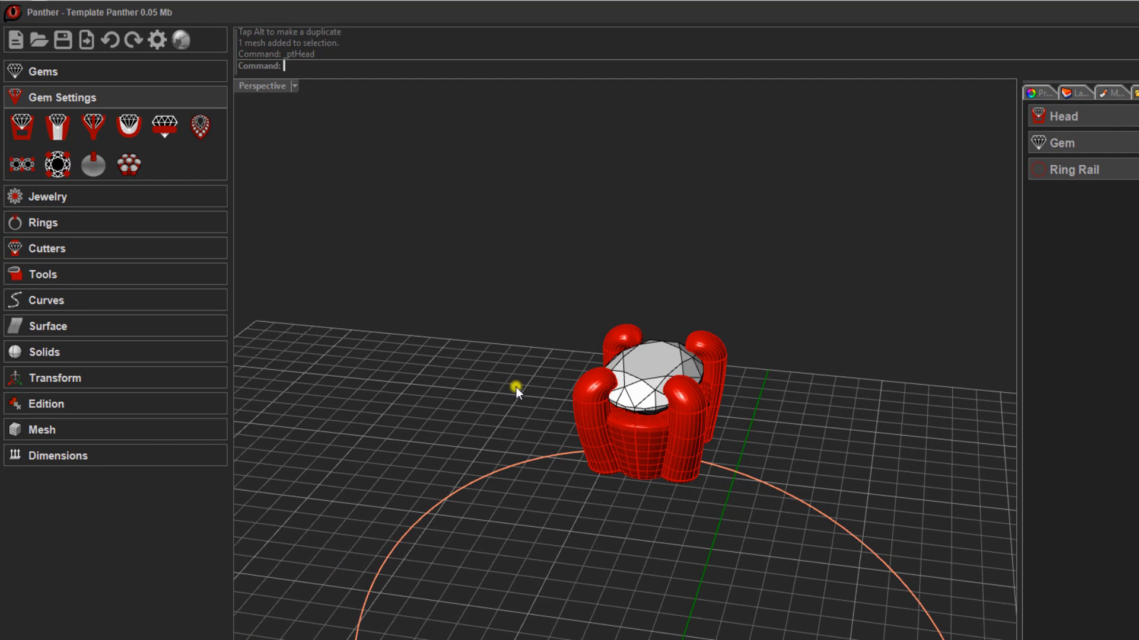
- Add a Round Bypass ring on the ring rail and reduce its top thickness to 1.60
left_click(38, 222)
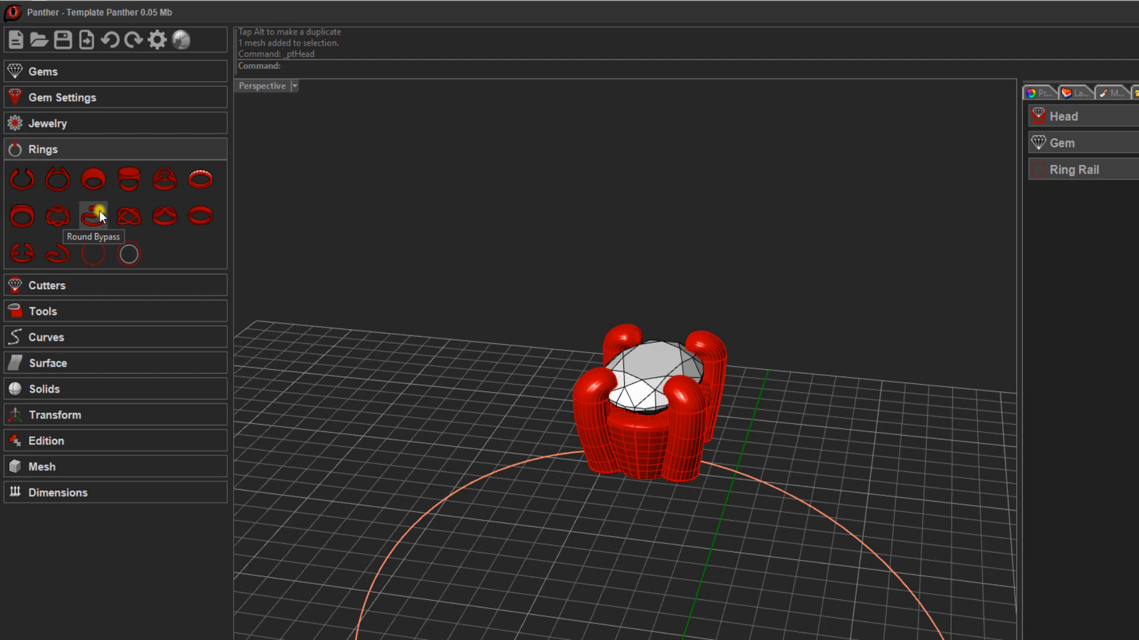
left_click(94, 215)
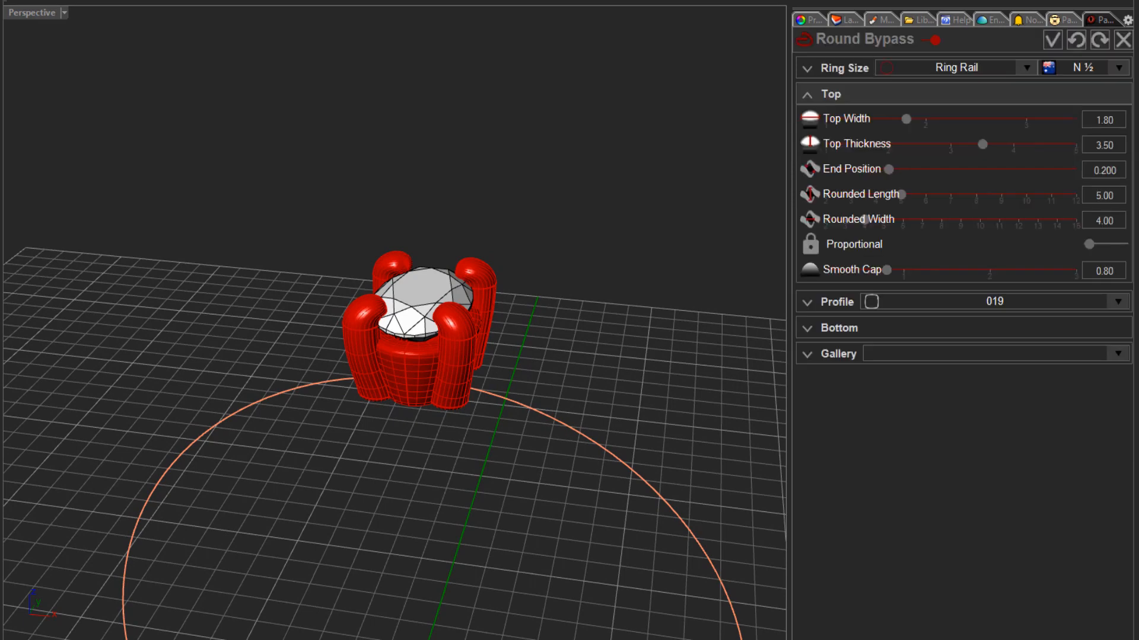
right_click_drag(237, 132, 232, 155)
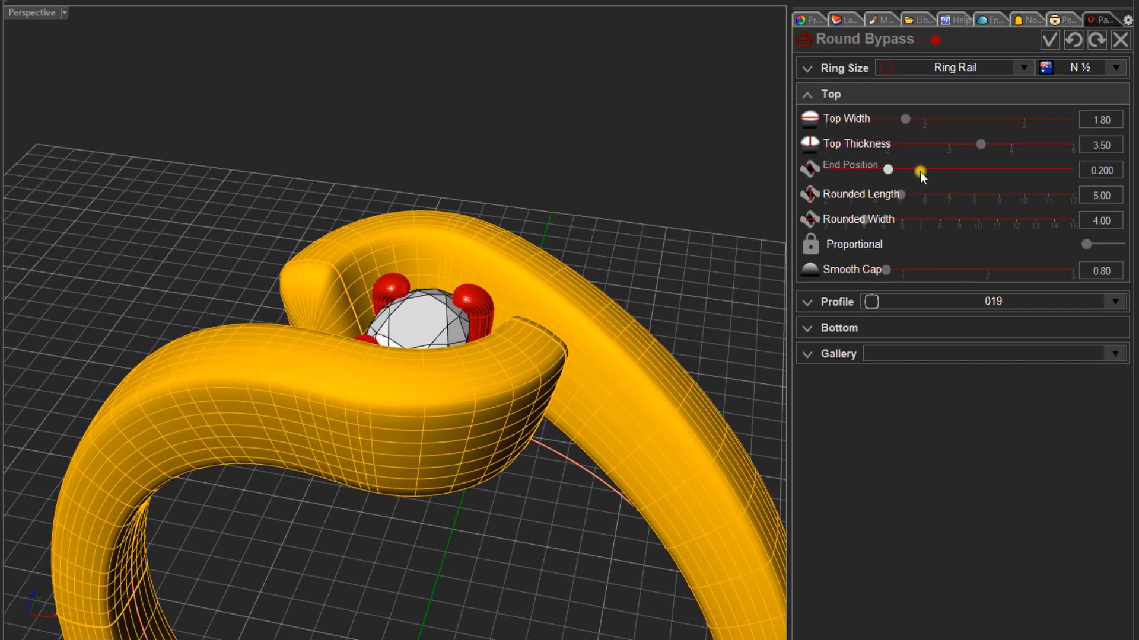
left_click_drag(982, 145, 876, 167)
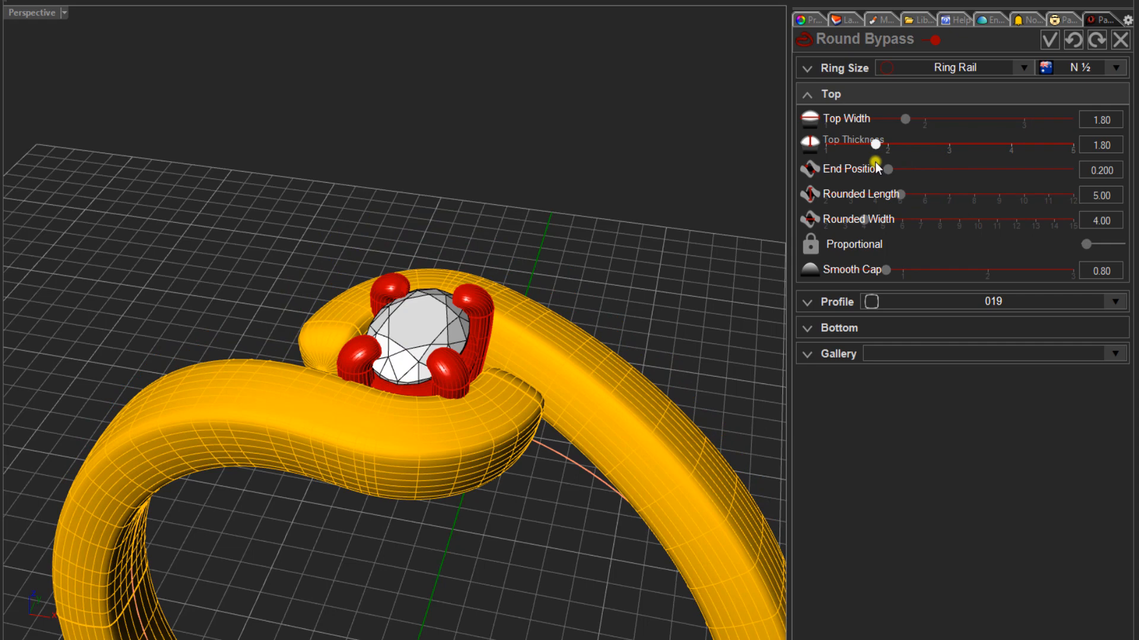
left_click_drag(877, 169, 863, 170)
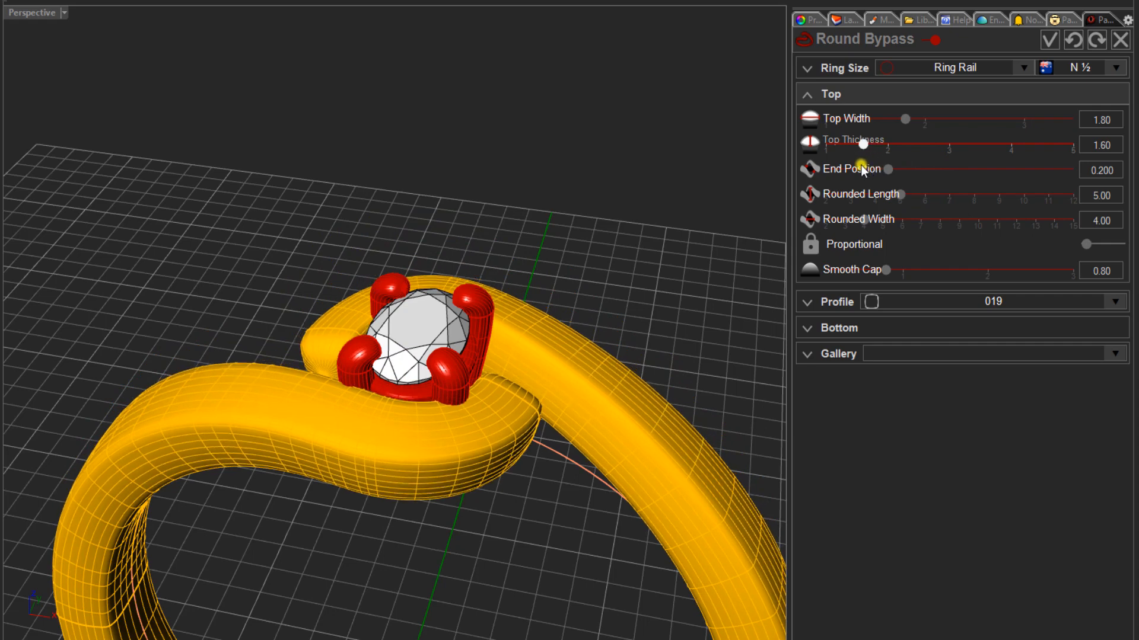
right_click_drag(441, 305, 402, 319)
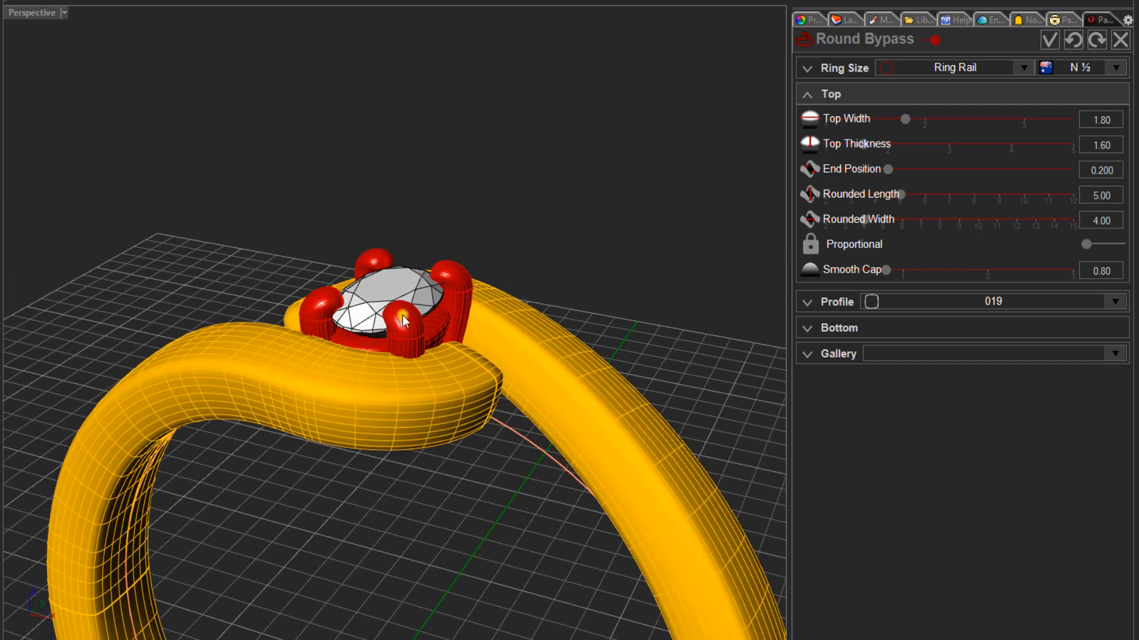
- Try a rounded width of 4.10 and a rounded length of 5.20 on the bypass ring around the head
right_click_drag(375, 380, 415, 432)
scroll(445, 486, "up", 3)
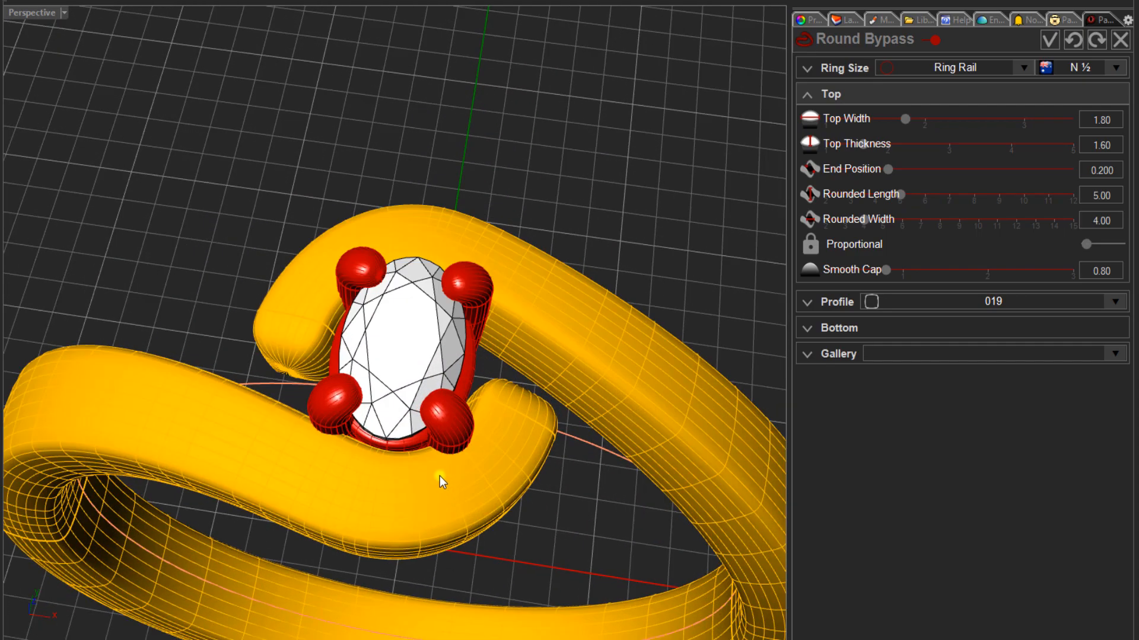
right_click_drag(445, 489, 419, 474)
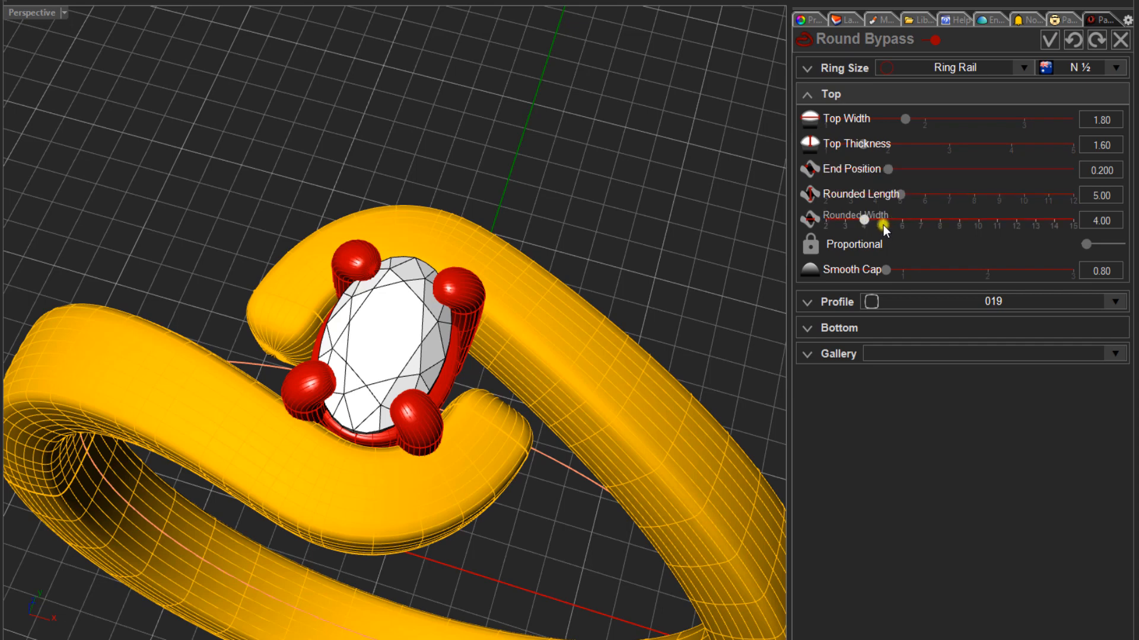
left_click_drag(865, 222, 868, 223)
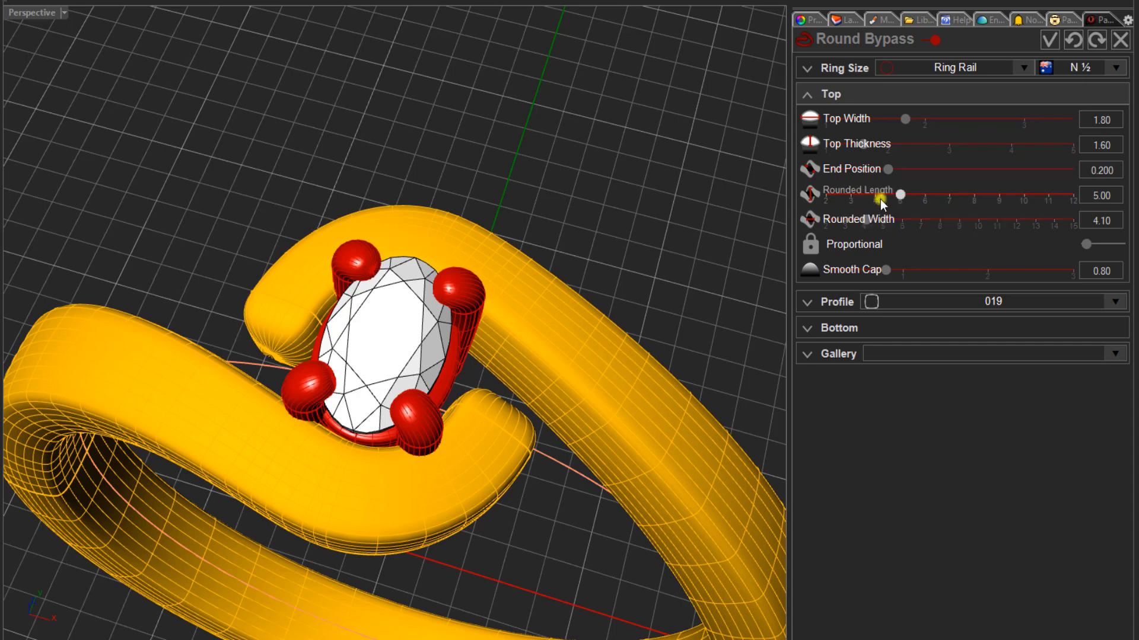
left_click_drag(902, 197, 905, 197)
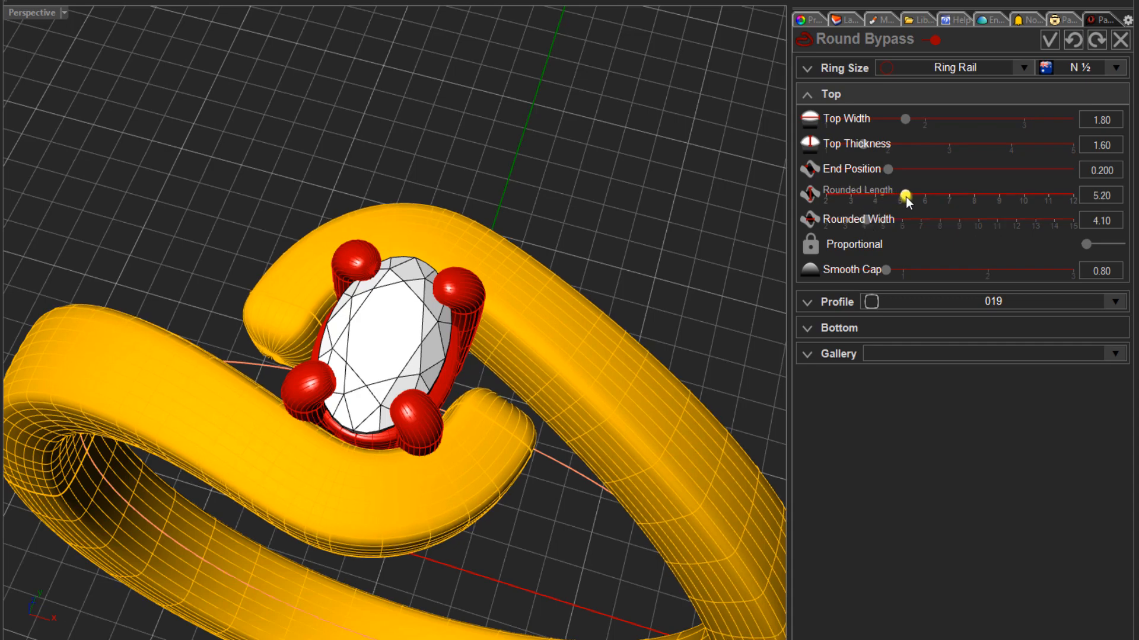
right_click_drag(327, 331, 335, 341)
scroll(390, 481, "up", 2)
scroll(389, 477, "up", 3)
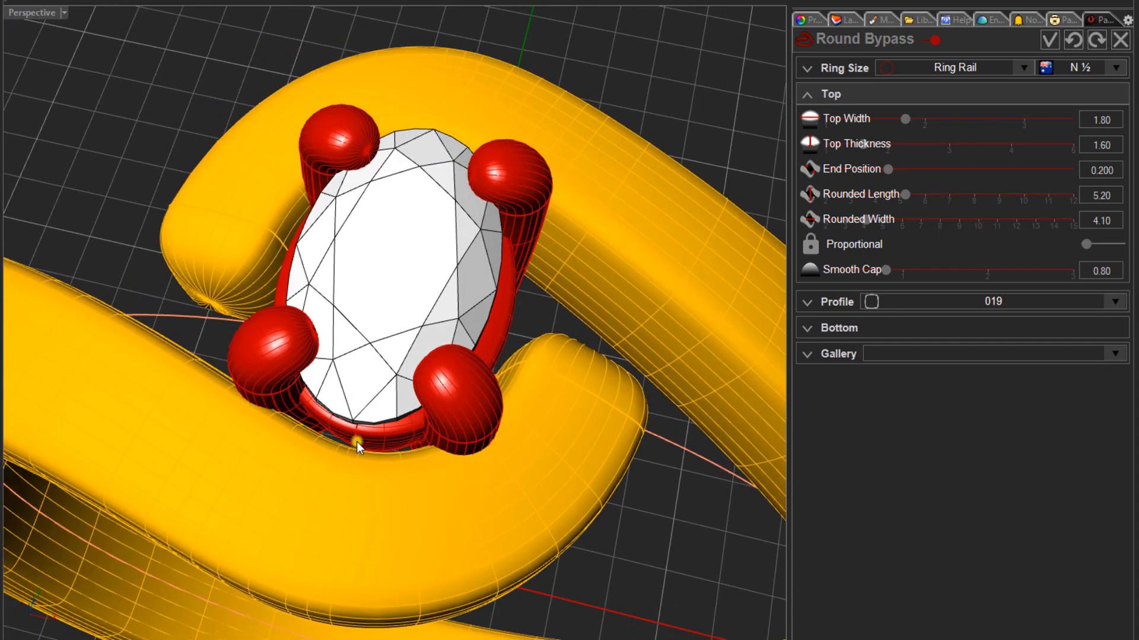
- Try a rounded length of 4.80 with a rounded width of 4.50 to fit the bypass ends around the head
right_click_drag(356, 442, 325, 453)
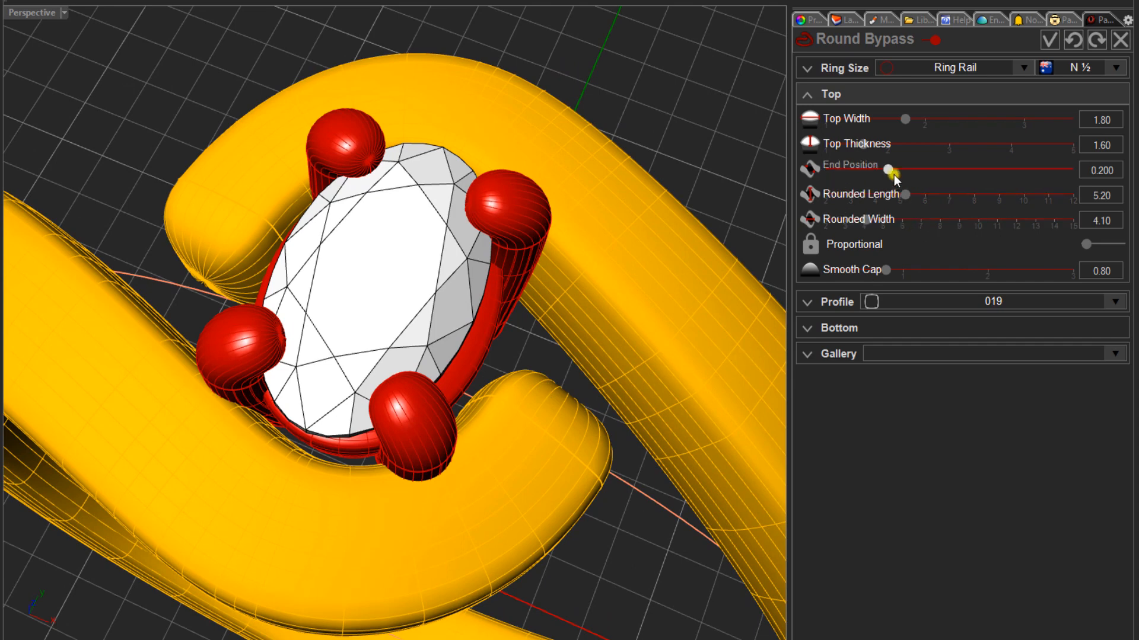
left_click_drag(898, 196, 895, 194)
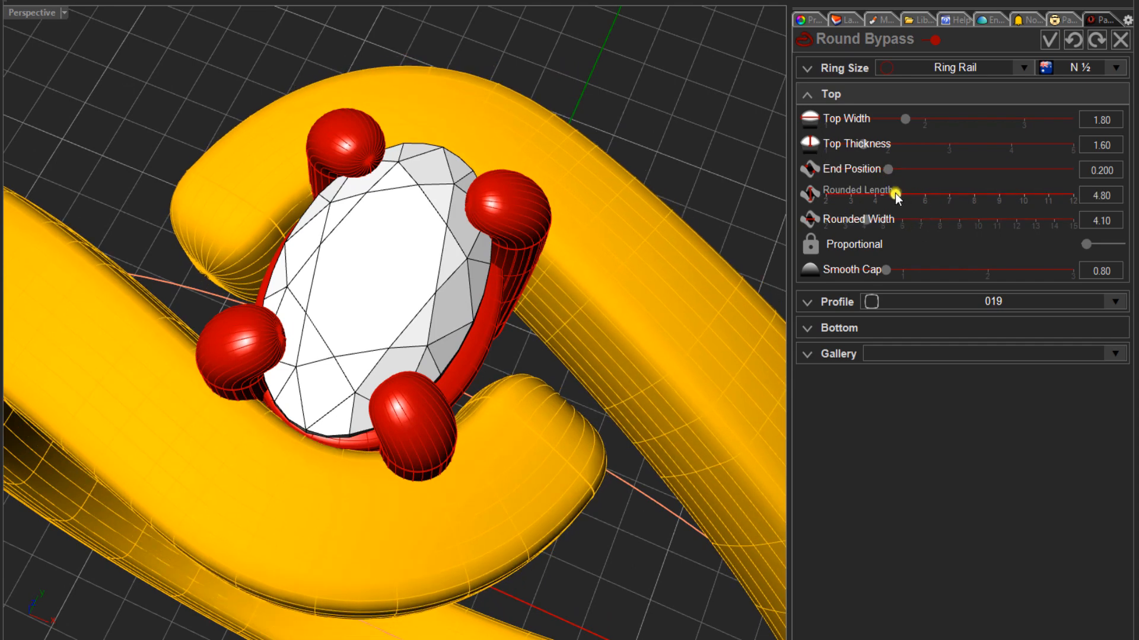
mouse_move(507, 307)
right_mouse_down()
mouse_move(526, 323)
mouse_move(536, 300)
mouse_move(528, 270)
mouse_move(511, 269)
mouse_move(478, 297)
mouse_move(519, 309)
right_mouse_up()
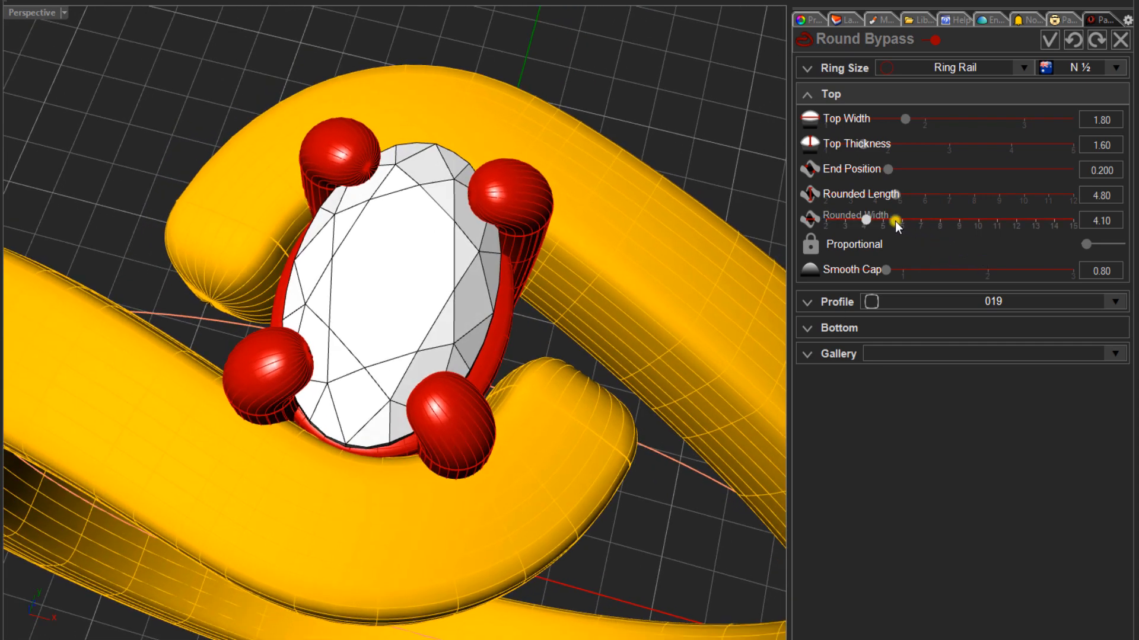
left_click_drag(870, 221, 875, 224)
right_click_drag(442, 353, 415, 351)
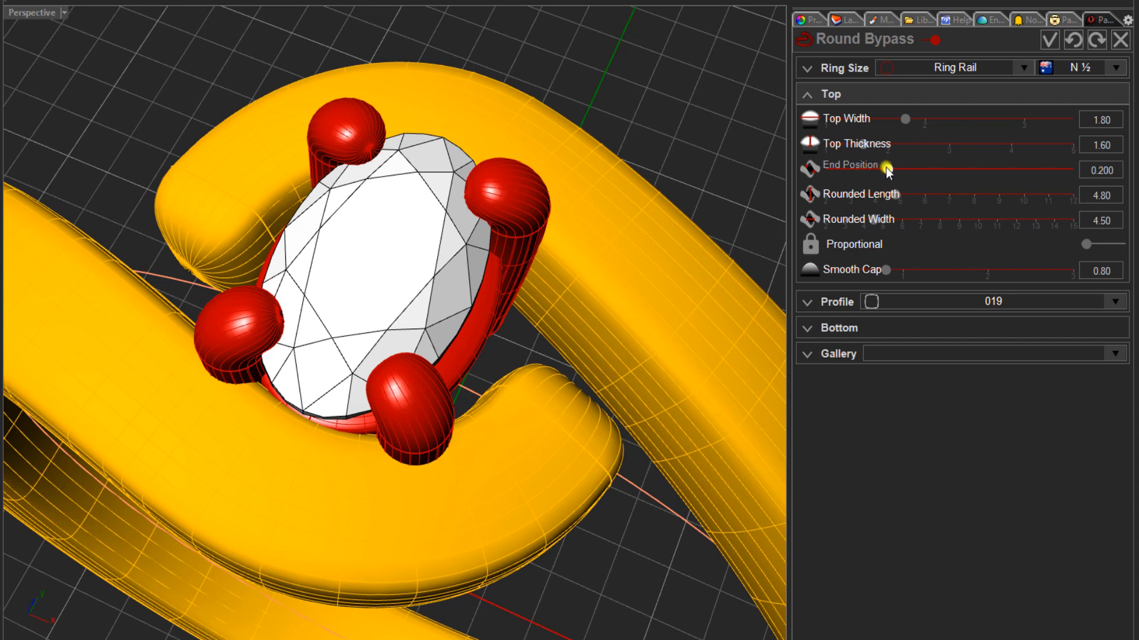
- Adjust the bypass ring's end position to 0.219
mouse_move(887, 172)
left_mouse_down()
mouse_move(872, 176)
mouse_move(899, 165)
left_mouse_up()
right_click_drag(415, 254, 389, 214)
left_click_drag(918, 179, 899, 170)
right_click_drag(449, 301, 462, 339)
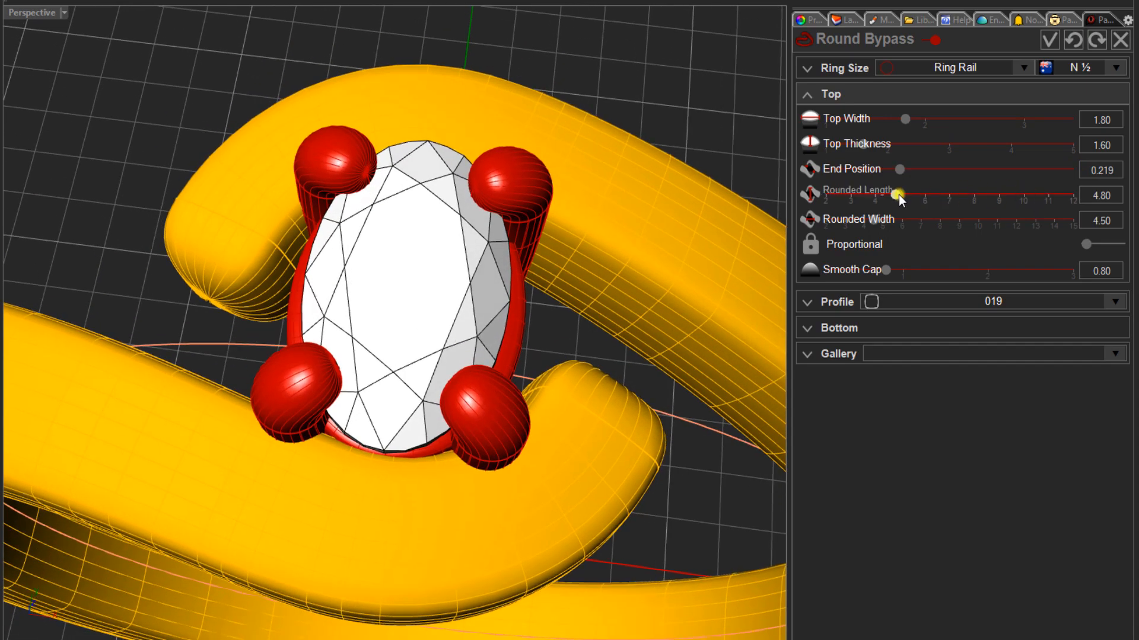
- Set both the rounded width and the rounded length of the bypass ring to 5.00
left_click_drag(896, 197, 884, 223)
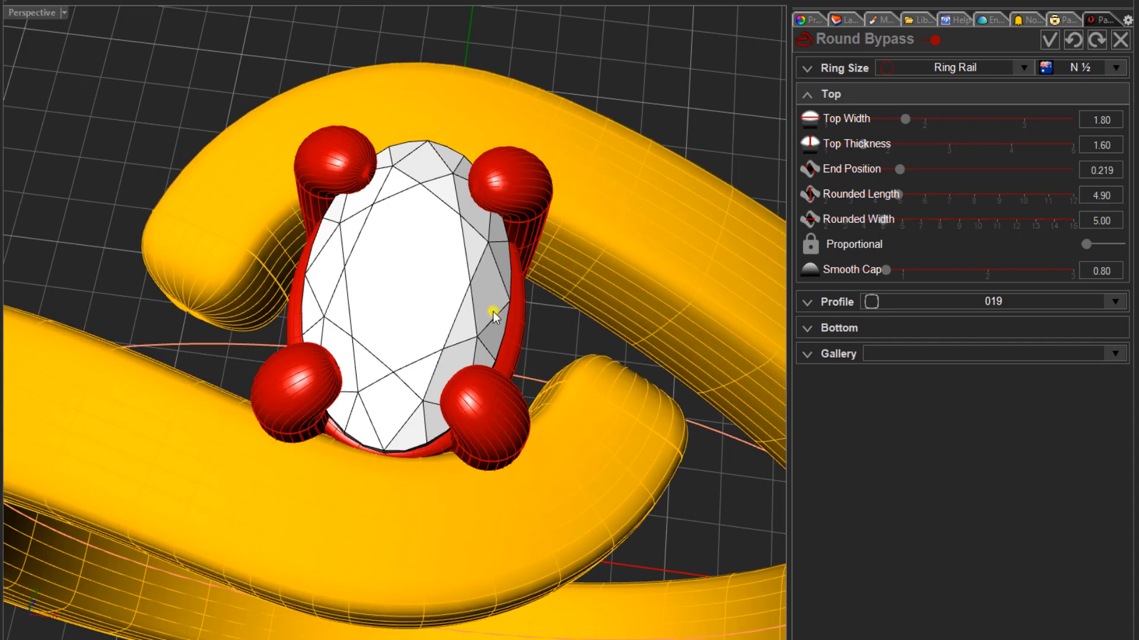
right_click_drag(490, 310, 472, 302)
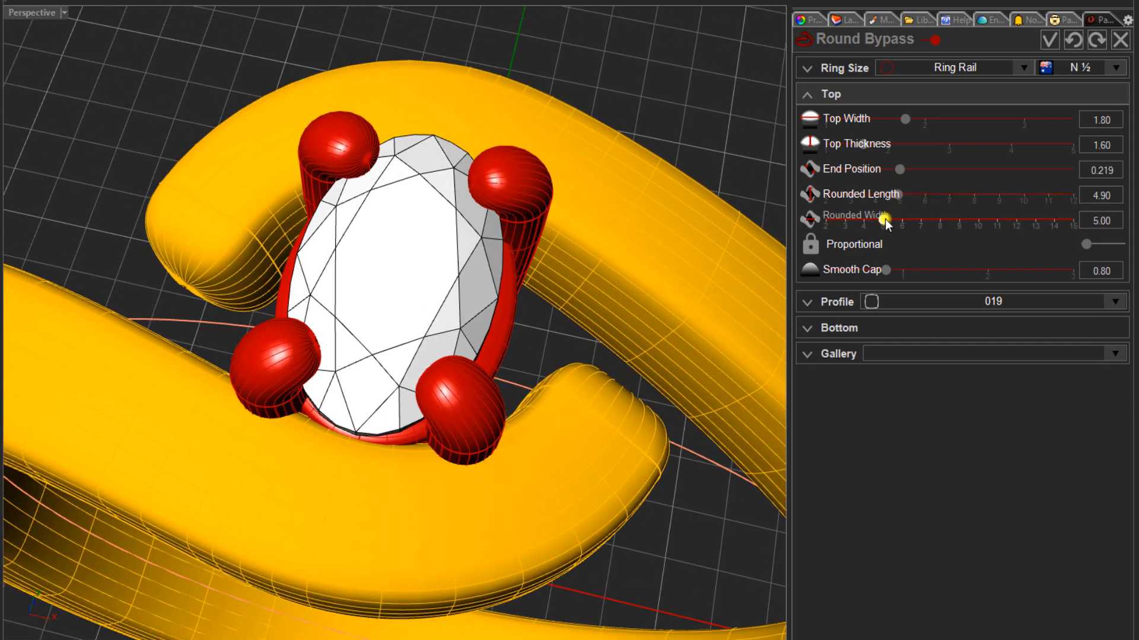
left_click_drag(885, 222, 900, 195)
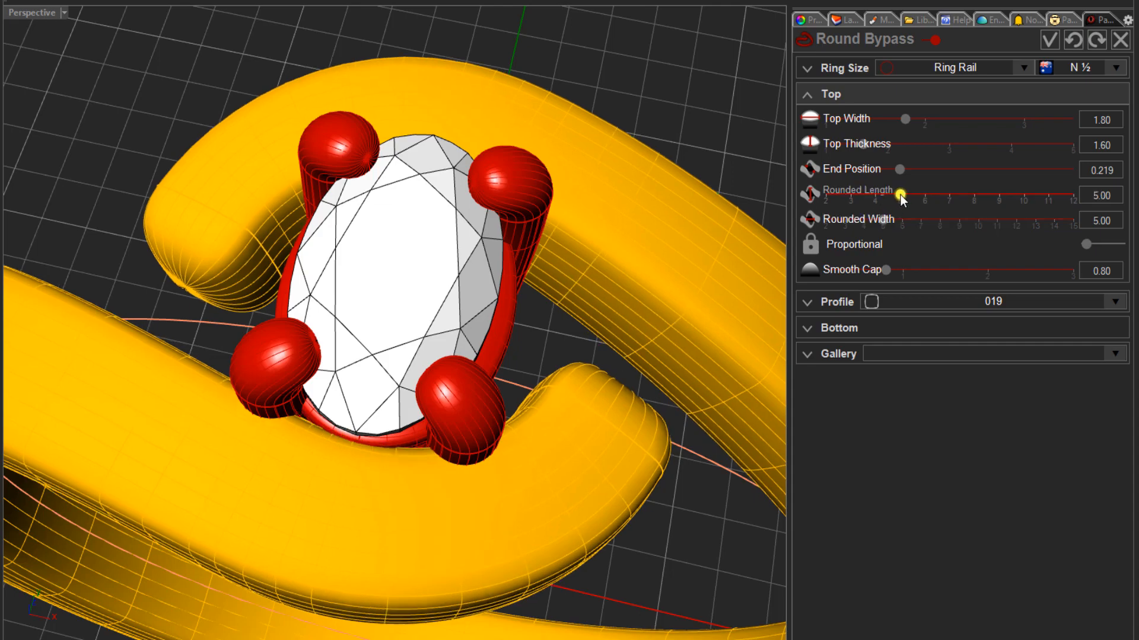
- Enter 0.219 as the bypass ring's end position and check how both ends sit around the head
right_click_drag(306, 356, 414, 310)
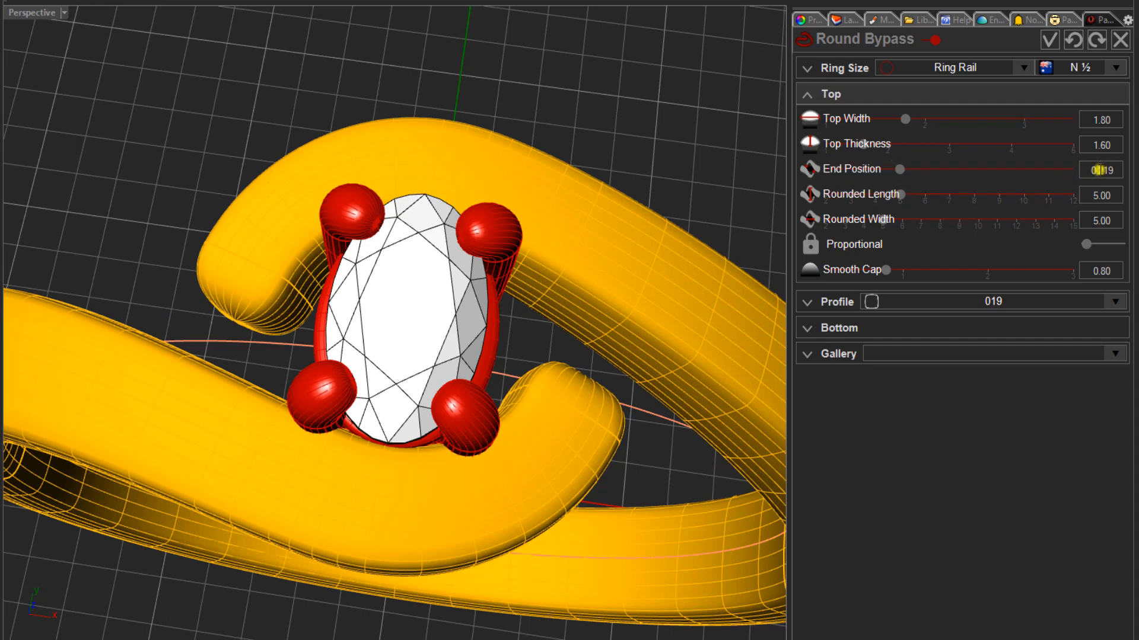
left_click(1084, 170)
type("0.219")
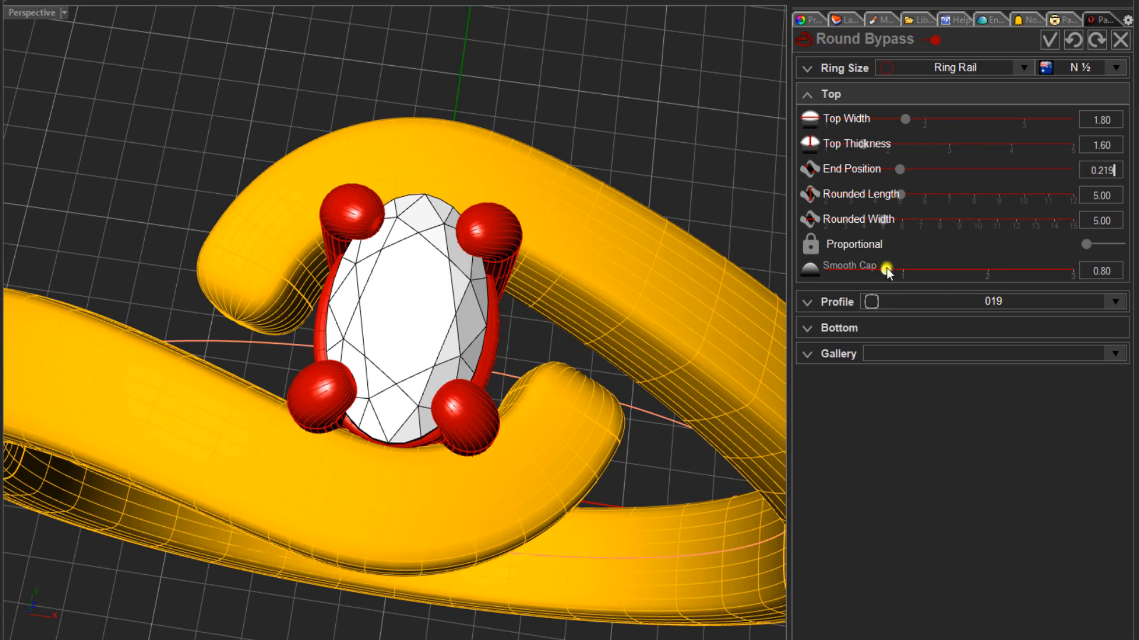
mouse_move(883, 267)
left_mouse_down()
mouse_move(912, 271)
mouse_move(790, 288)
mouse_move(888, 263)
left_mouse_up()
right_click_drag(600, 292, 512, 257)
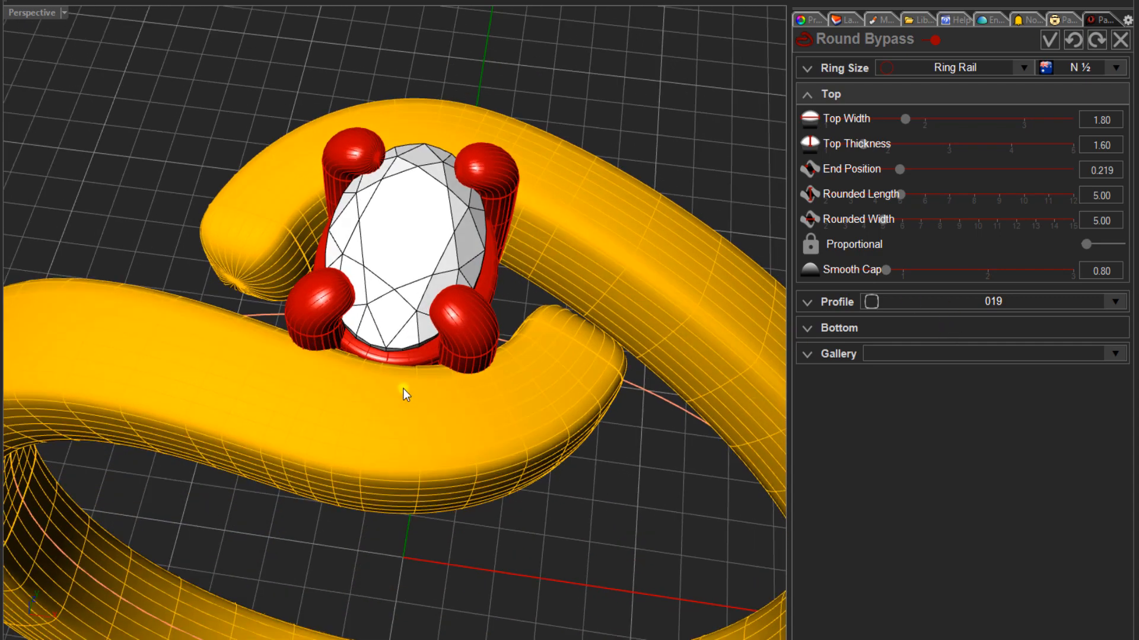
scroll(392, 412, "down", 4)
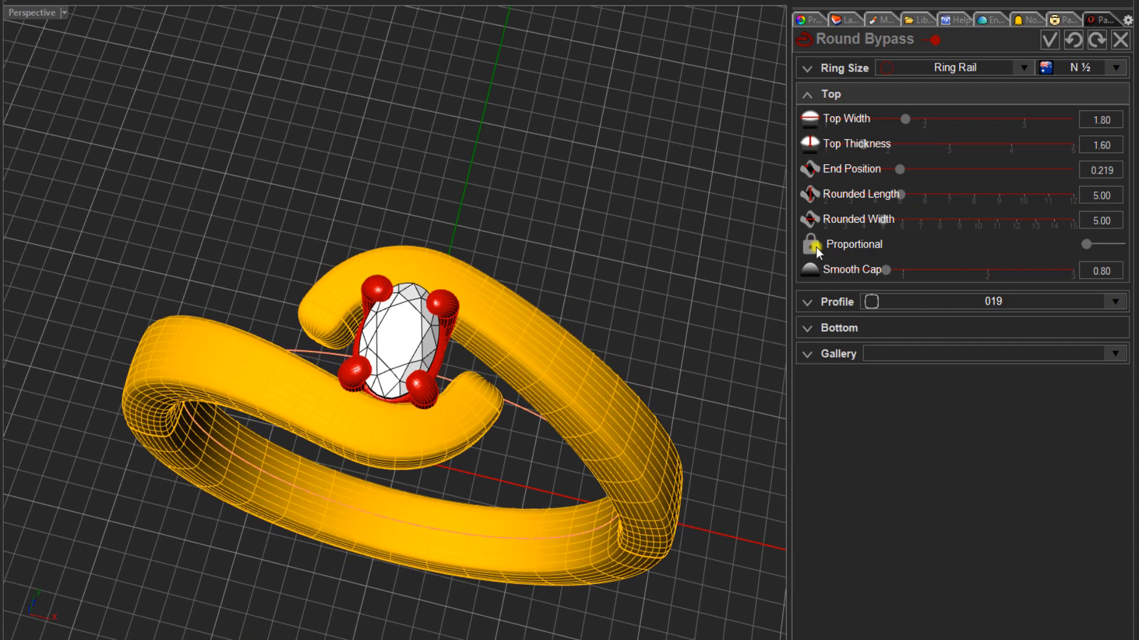
- Set the bypass ring's top width to 2.00
left_click(904, 139)
left_click(907, 118)
left_click_drag(910, 121, 924, 118)
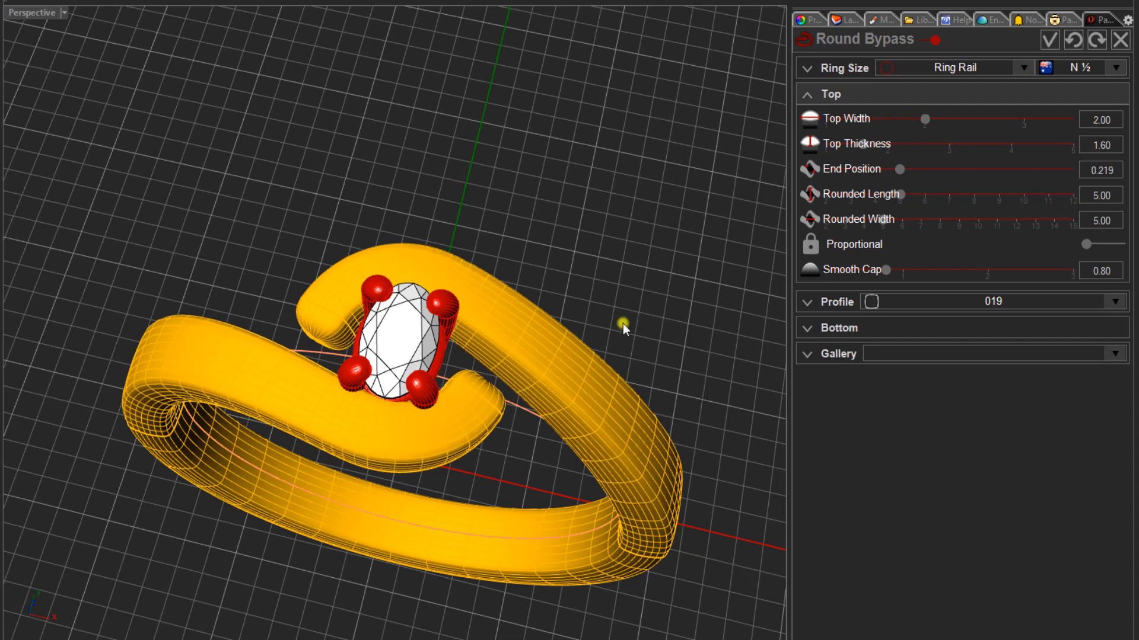
scroll(409, 433, "up", 6)
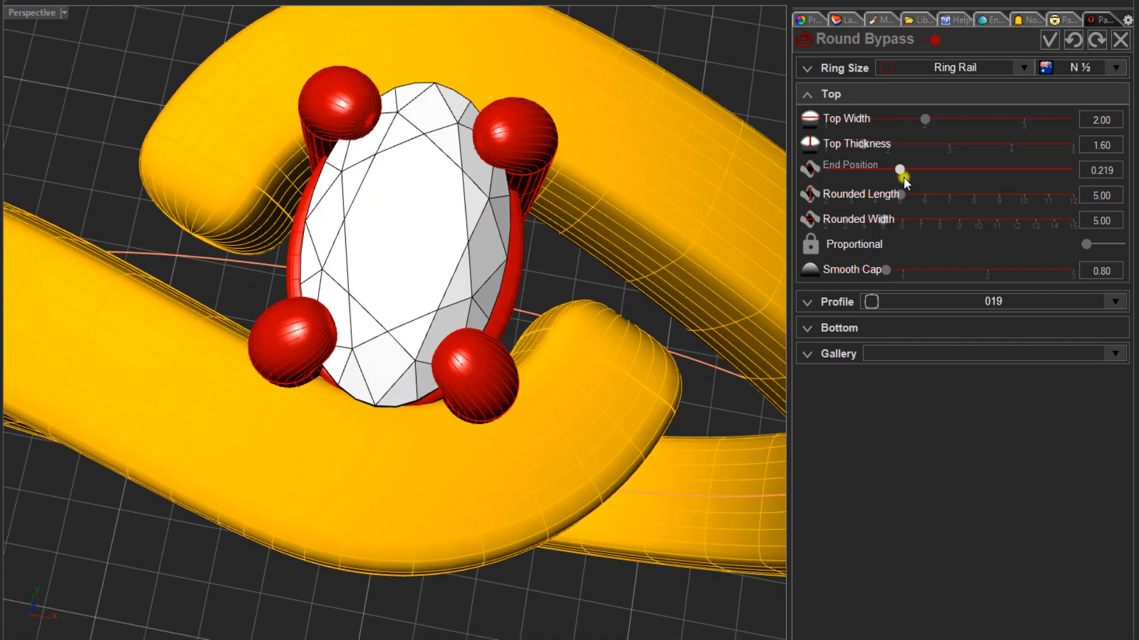
- Set the bypass ring's rounded length to 5.30 and inspect the clearance around the head's prongs and rail
left_click_drag(897, 196, 908, 196)
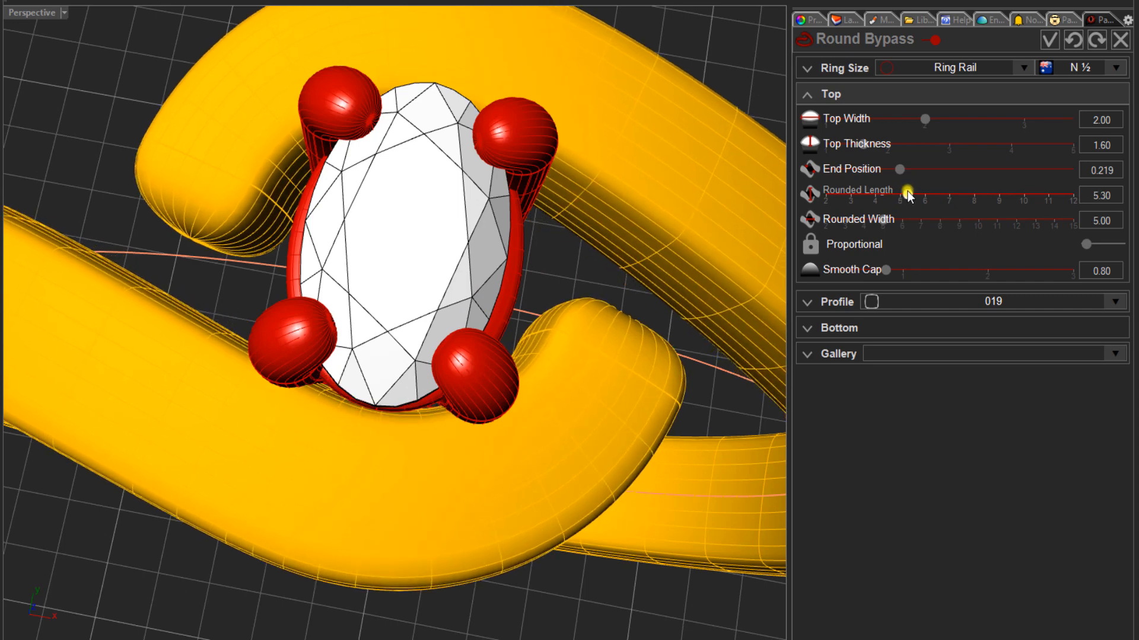
scroll(375, 414, "up", 5)
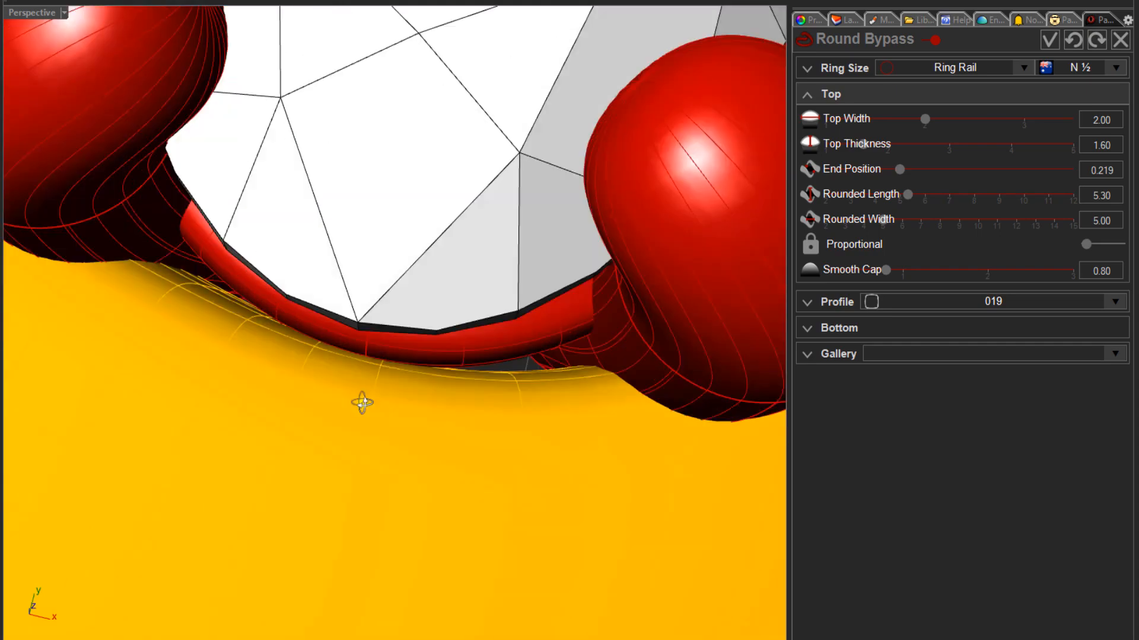
scroll(354, 344, "down", 5)
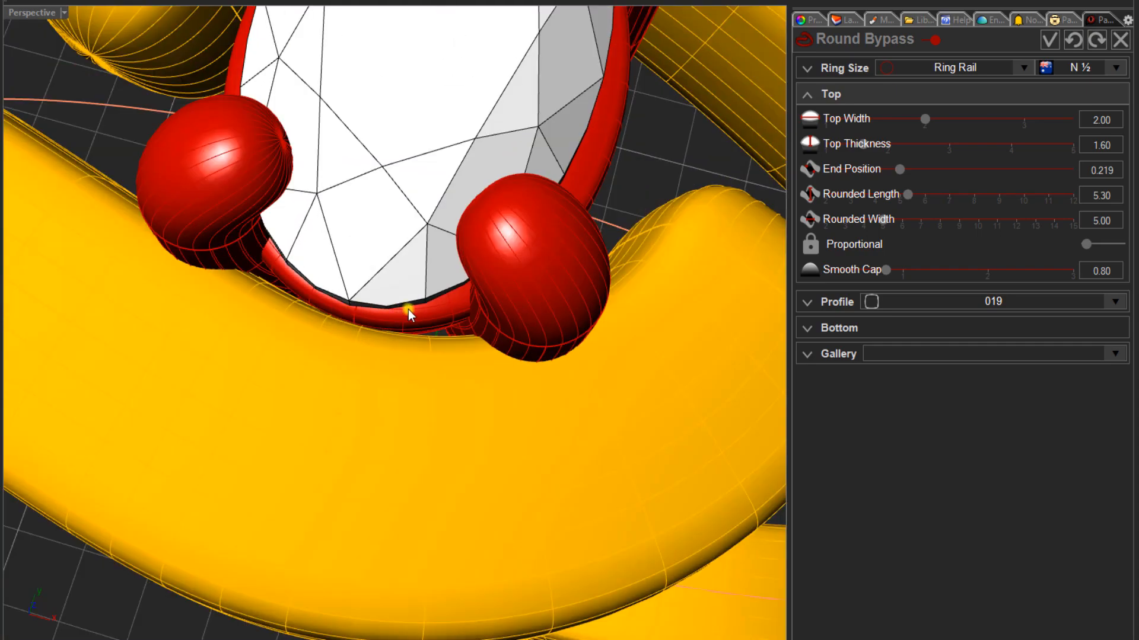
scroll(412, 311, "down", 4)
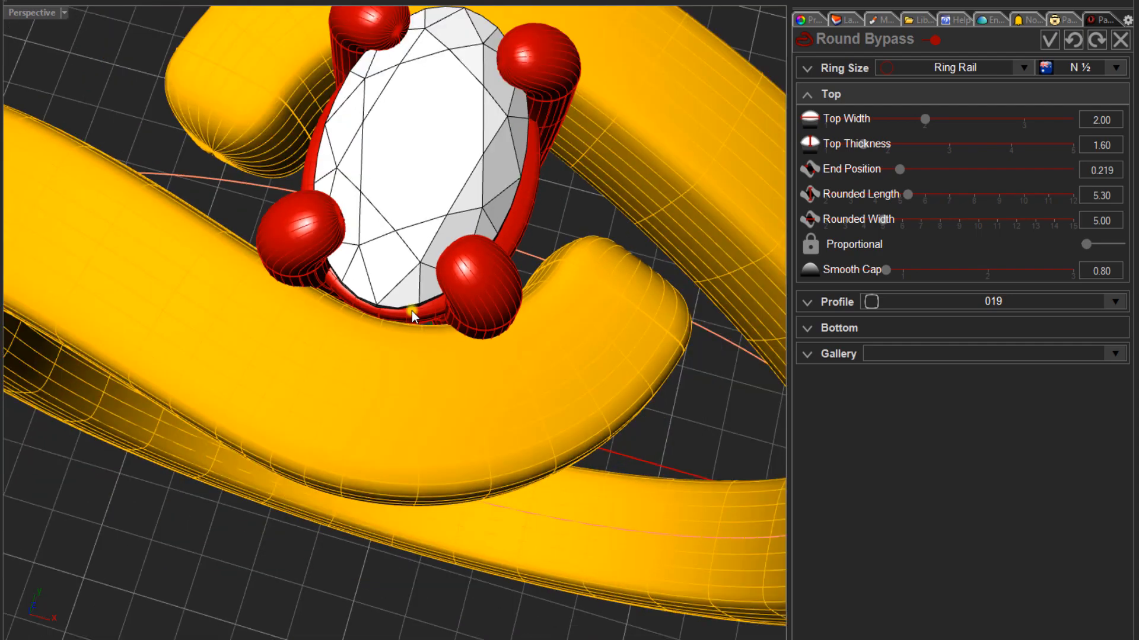
right_click_drag(411, 311, 456, 301)
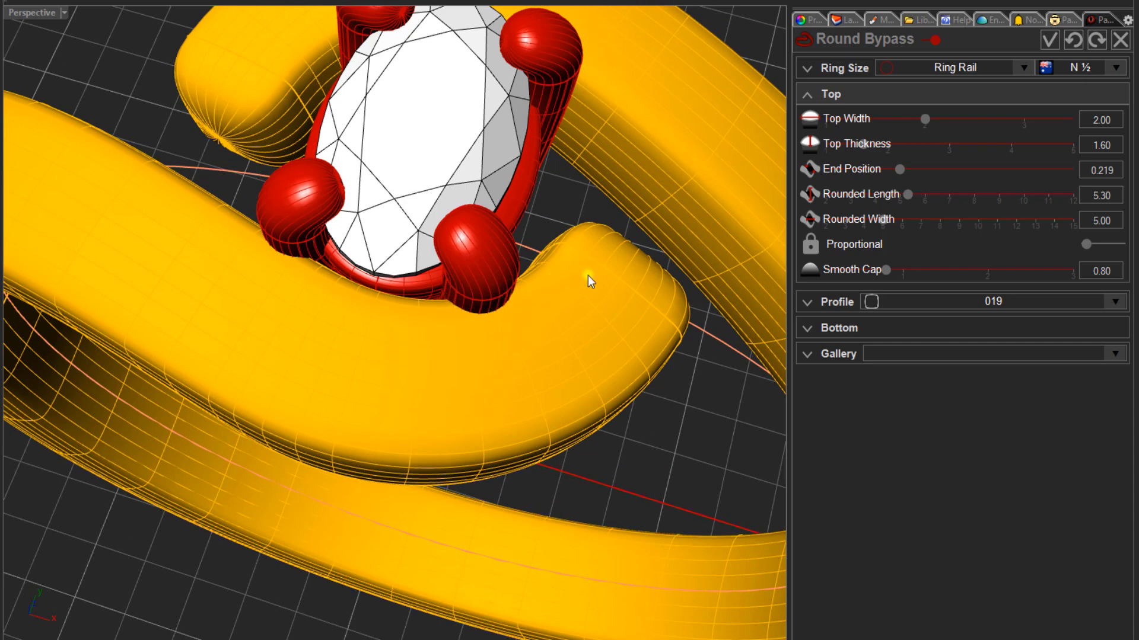
right_click_drag(444, 344, 472, 349)
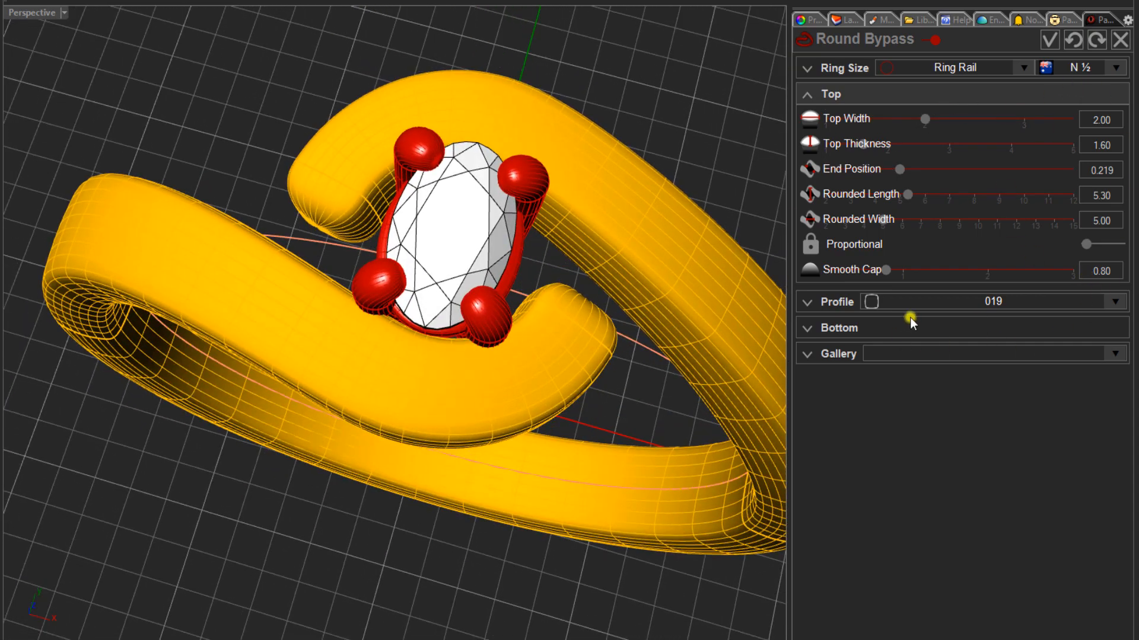
scroll(556, 433, "down", 3)
right_click_drag(427, 393, 420, 518)
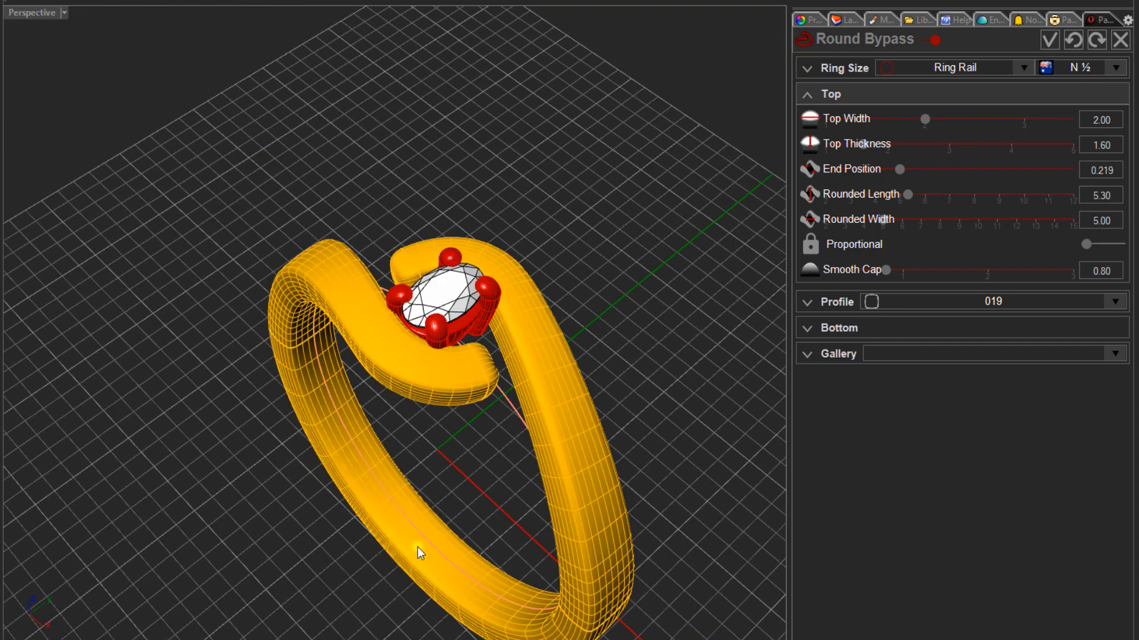
- Set the ring's bottom thickness to 1.80 and bottom width to 3.30, and accept the Round Bypass
left_click(842, 330)
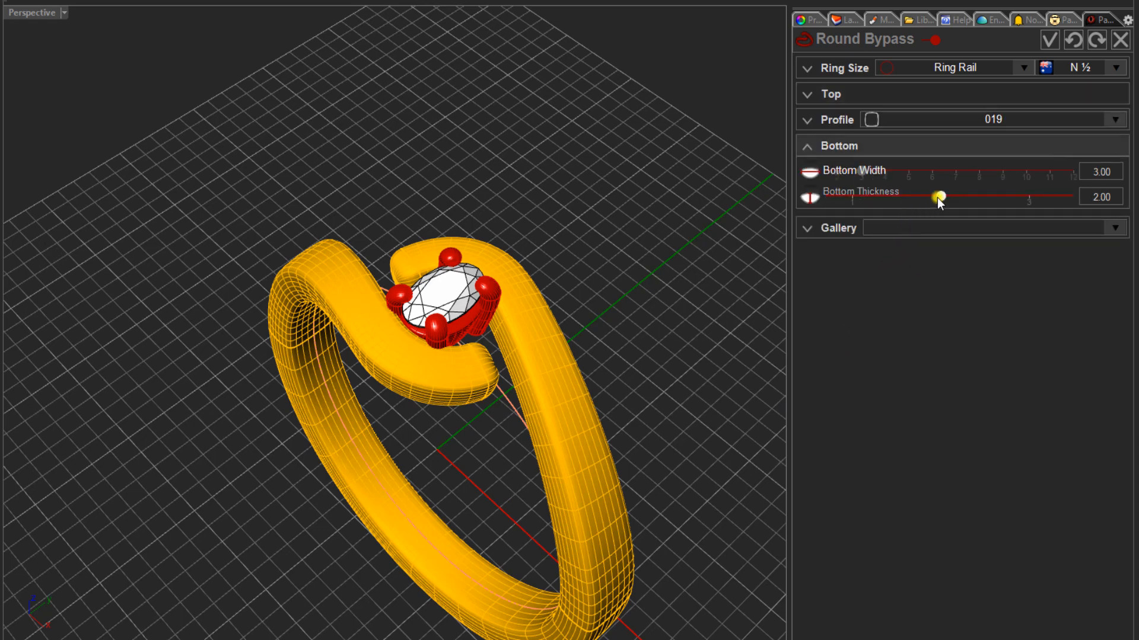
left_click_drag(941, 197, 927, 198)
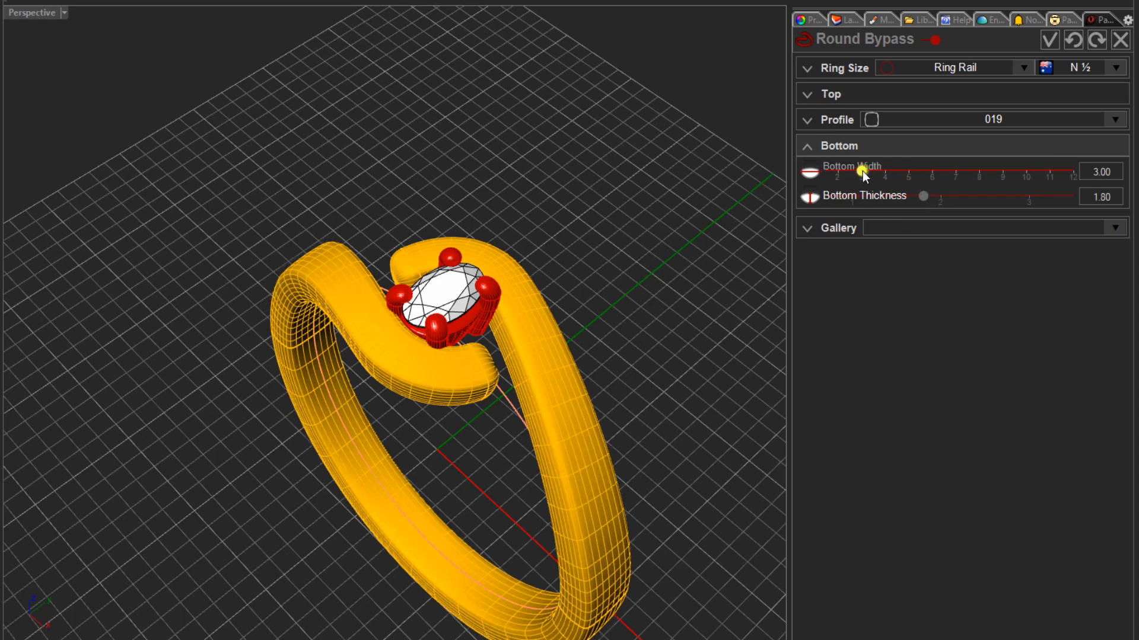
left_click_drag(866, 174, 870, 175)
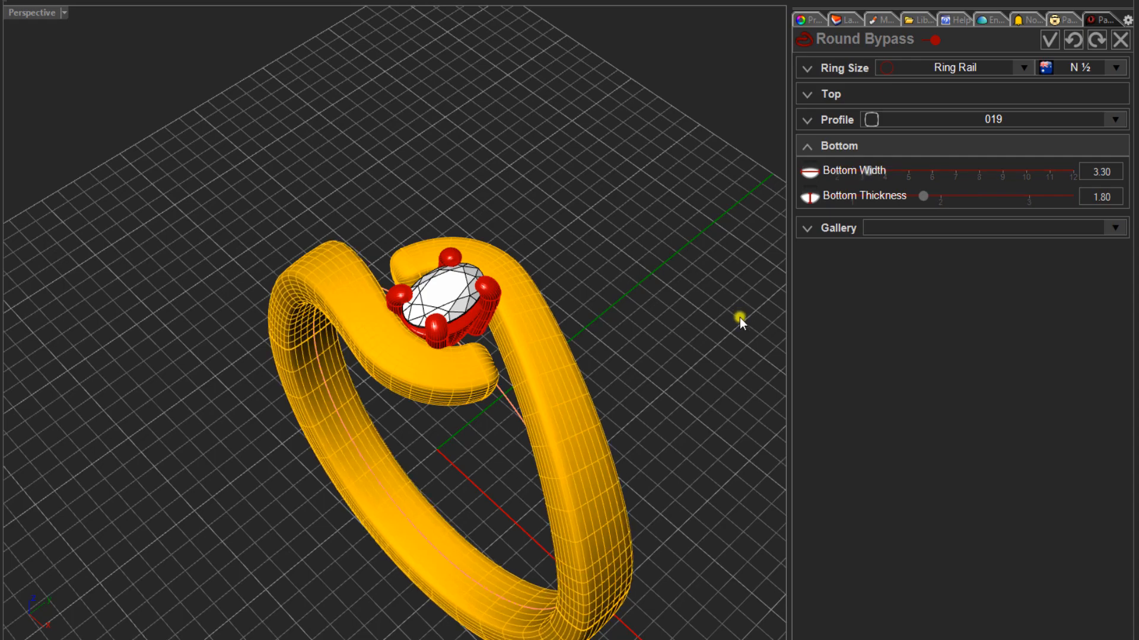
right_click_drag(738, 318, 724, 359)
scroll(663, 287, "down", 3)
scroll(503, 256, "up", 3)
right_click_drag(503, 256, 556, 294)
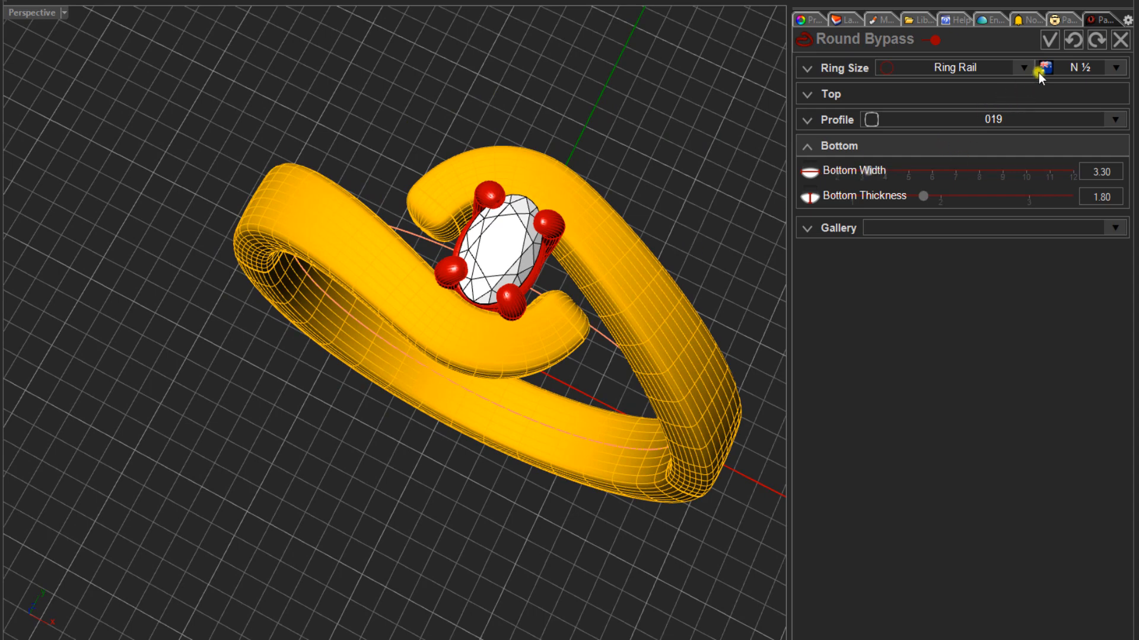
left_click(1050, 41)
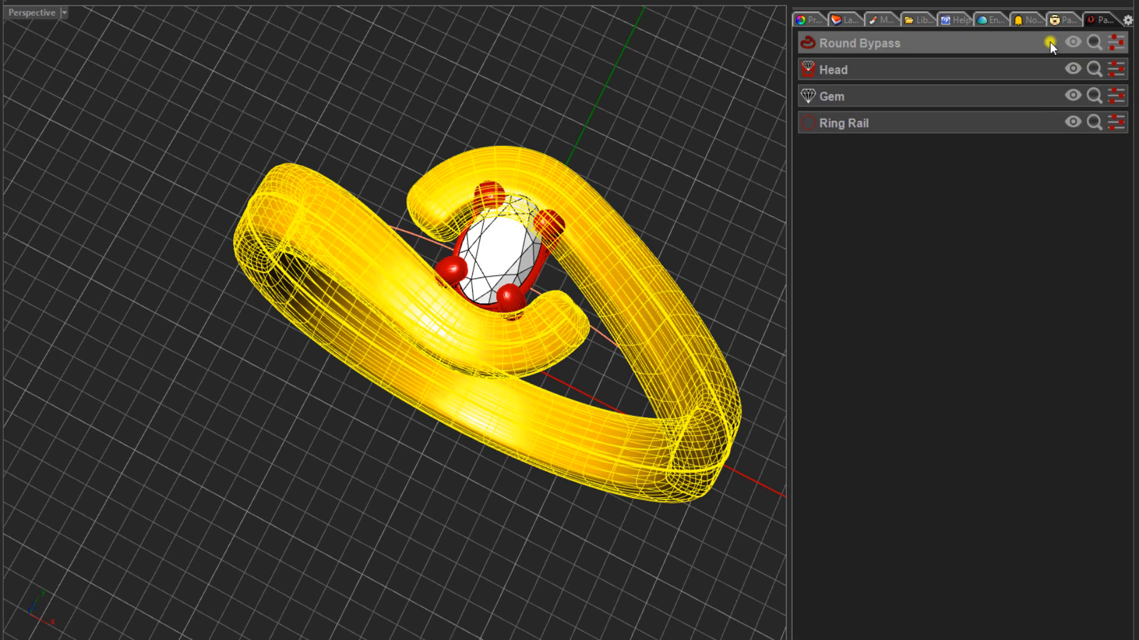
- Place brilliant gems with Gems on Curve along Round Bypass Isocurve 0, using the Bypass as the object they sit on
left_click(190, 198)
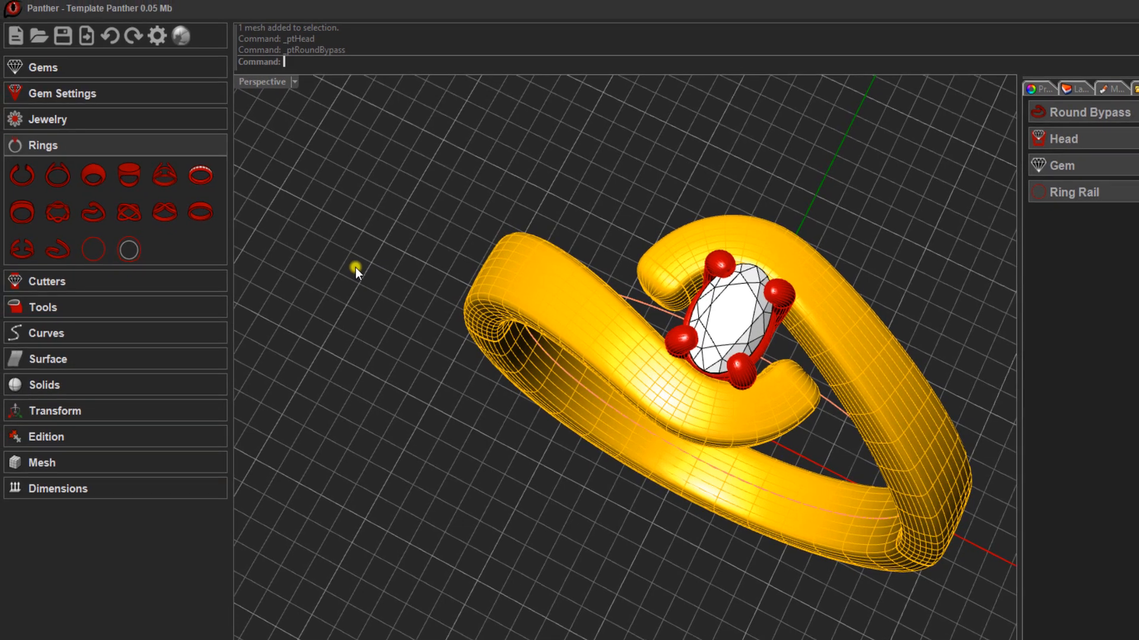
left_click(41, 66)
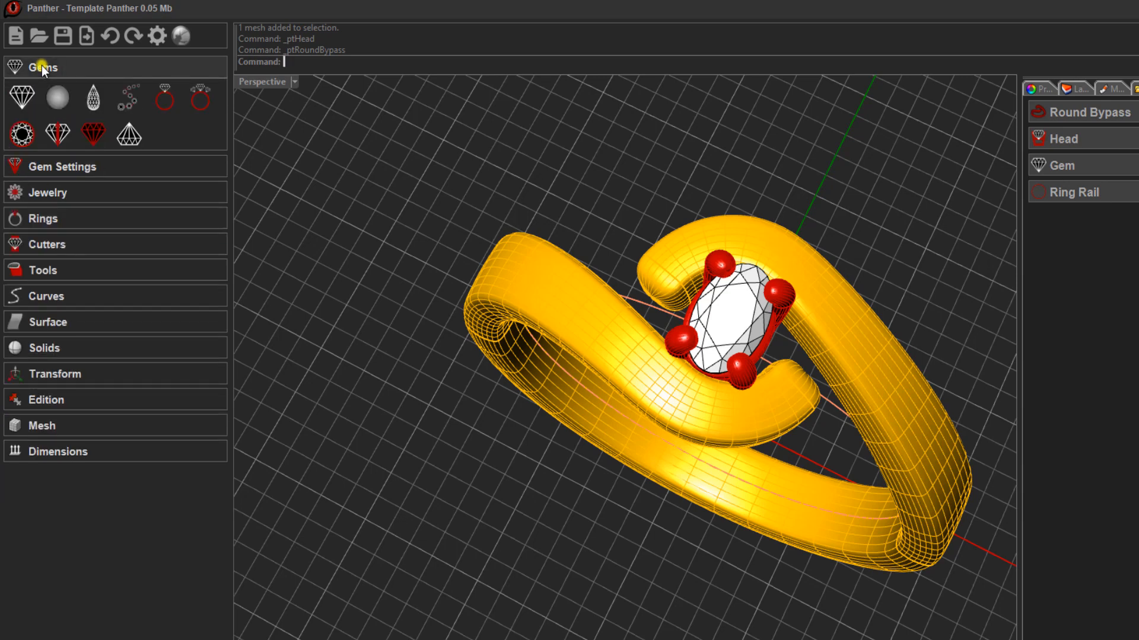
left_click(127, 90)
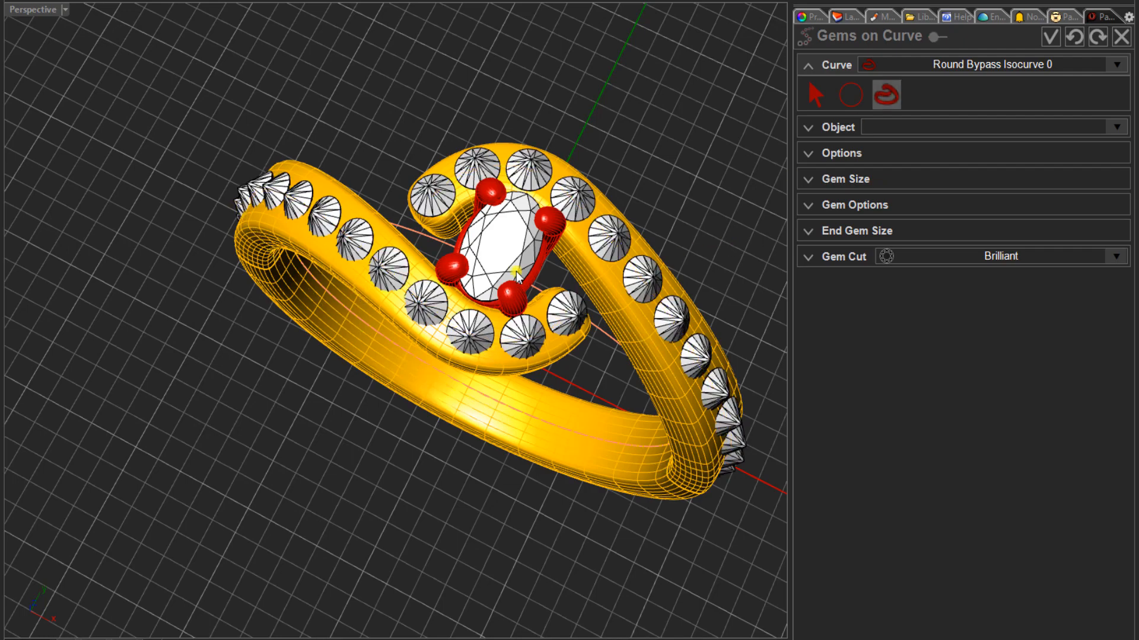
right_click_drag(471, 261, 469, 178)
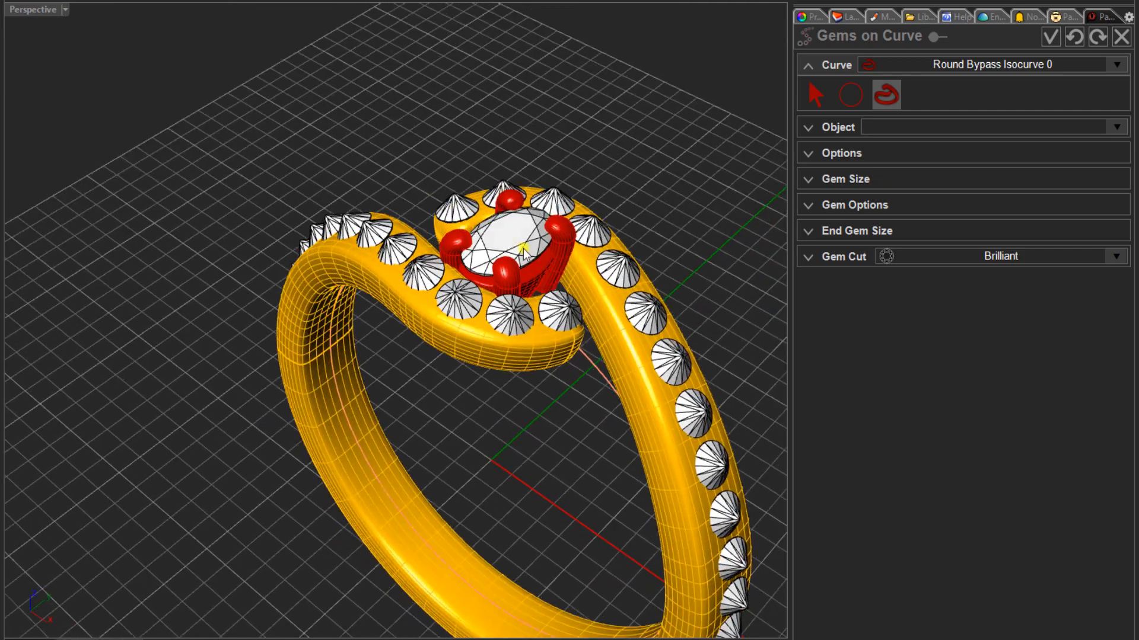
left_click(826, 128)
left_click(922, 121)
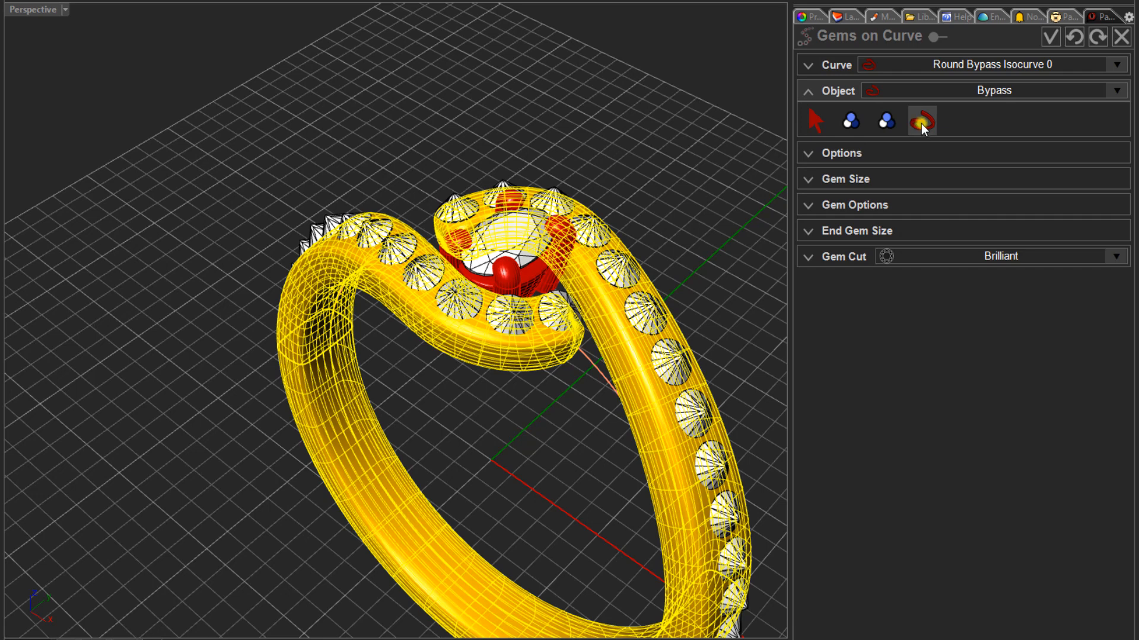
mouse_move(414, 165)
right_mouse_down()
mouse_move(487, 252)
mouse_move(481, 216)
mouse_move(432, 170)
mouse_move(356, 51)
mouse_move(521, 125)
mouse_move(626, 149)
mouse_move(622, 226)
mouse_move(552, 259)
mouse_move(469, 249)
right_mouse_up()
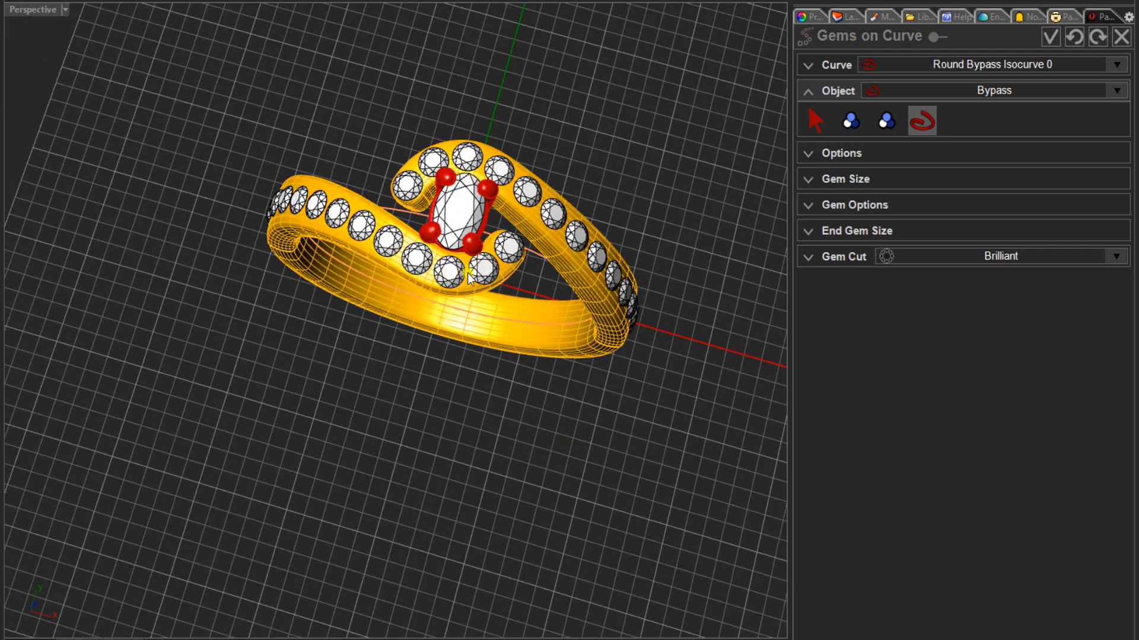
scroll(468, 276, "up", 3)
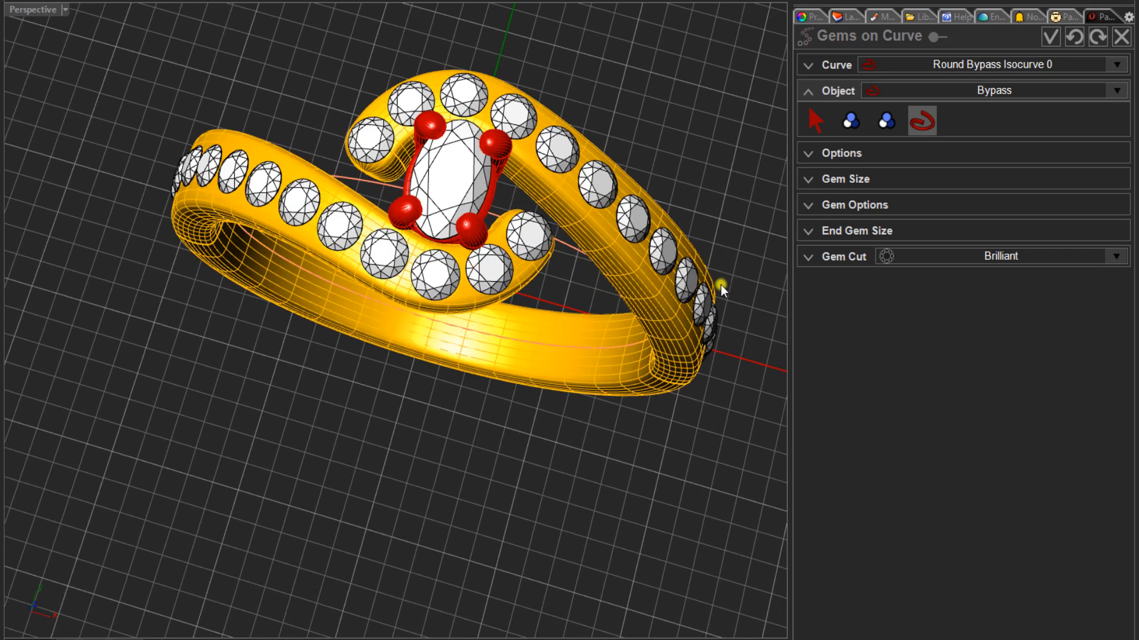
- Limit the gem row to one bypass arm with Proportional off, a start point of 0.980 and an end point of 0.850
left_click(808, 154)
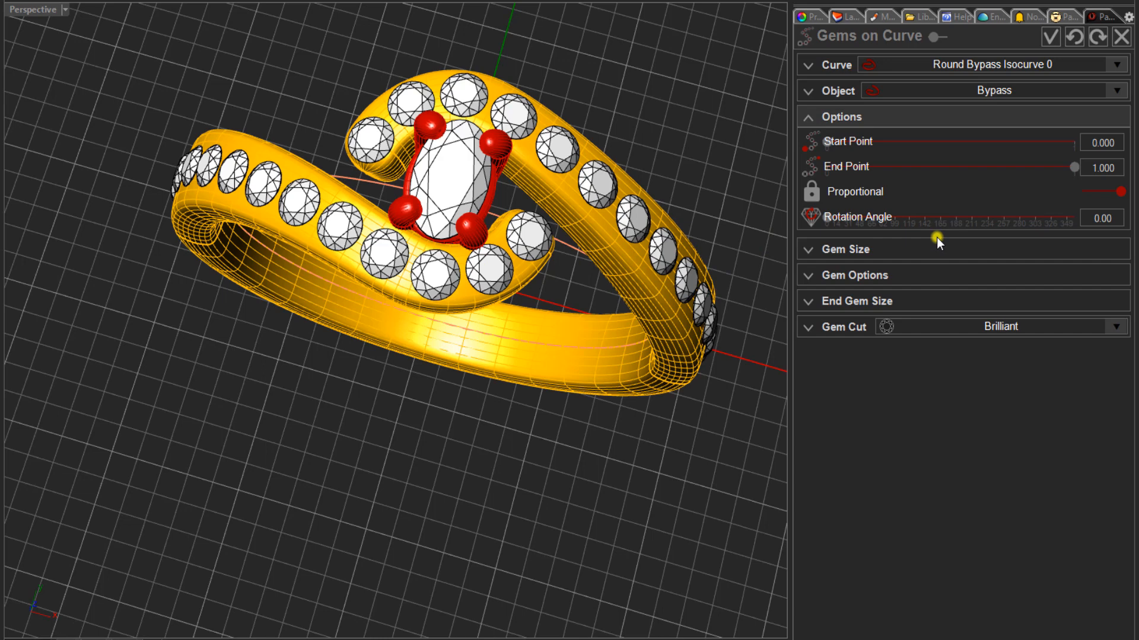
left_click_drag(830, 145, 1033, 141)
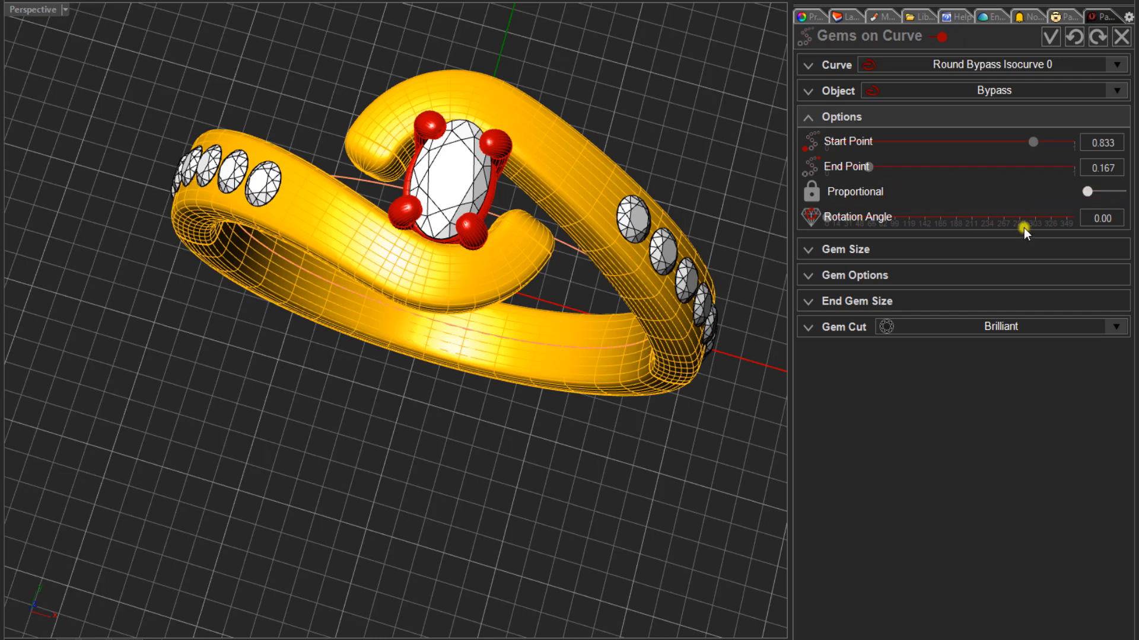
left_click_drag(866, 169, 1067, 146)
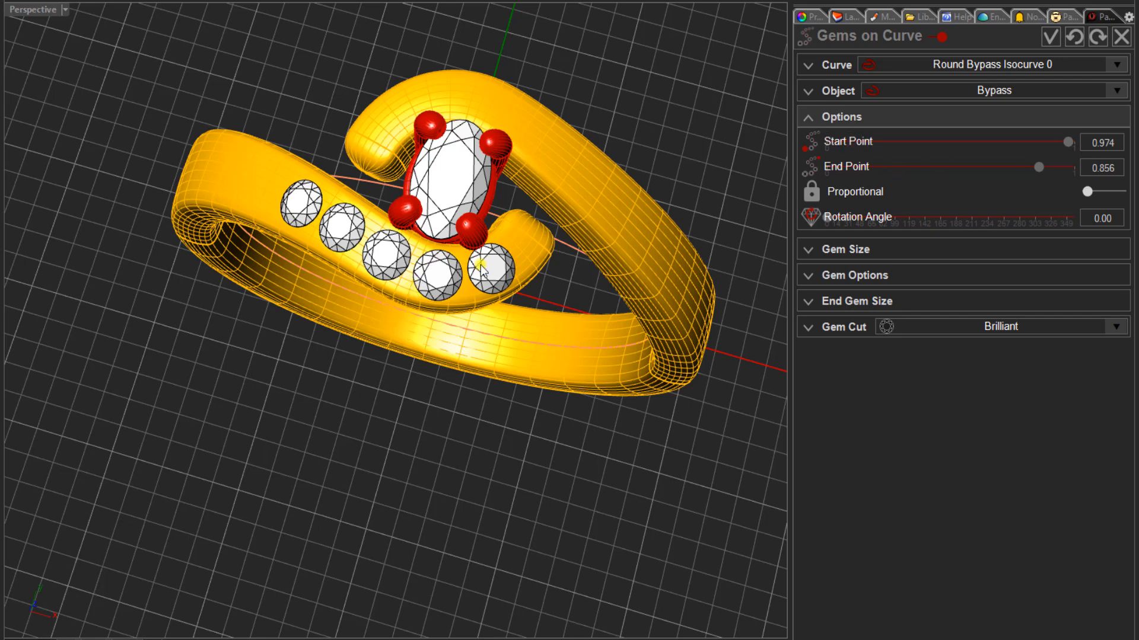
scroll(484, 263, "up", 2)
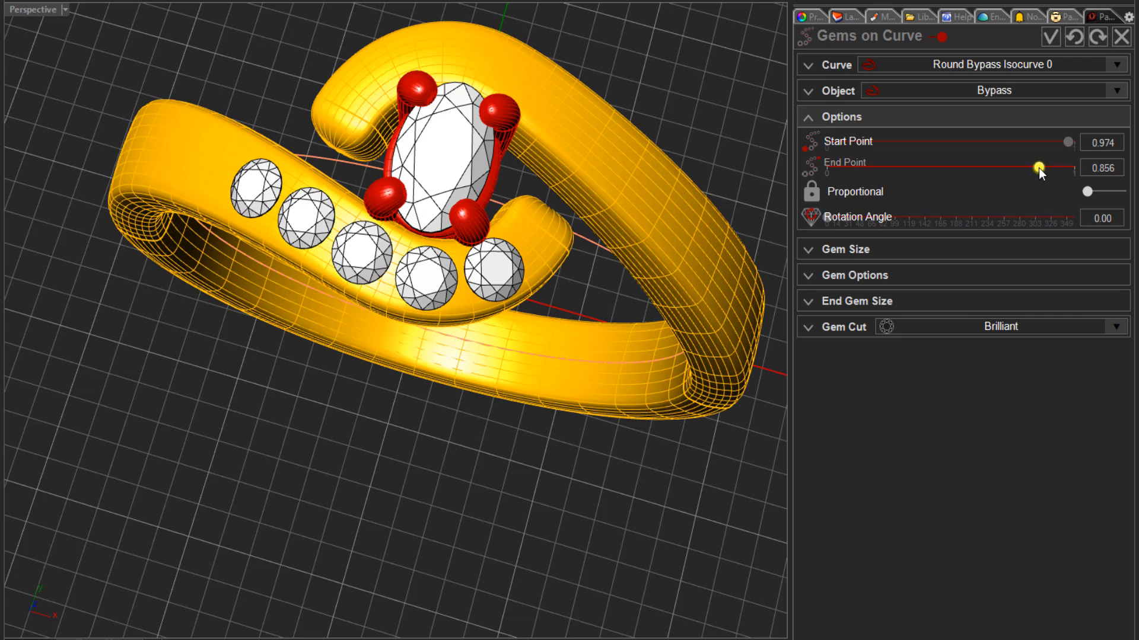
left_click(1069, 144)
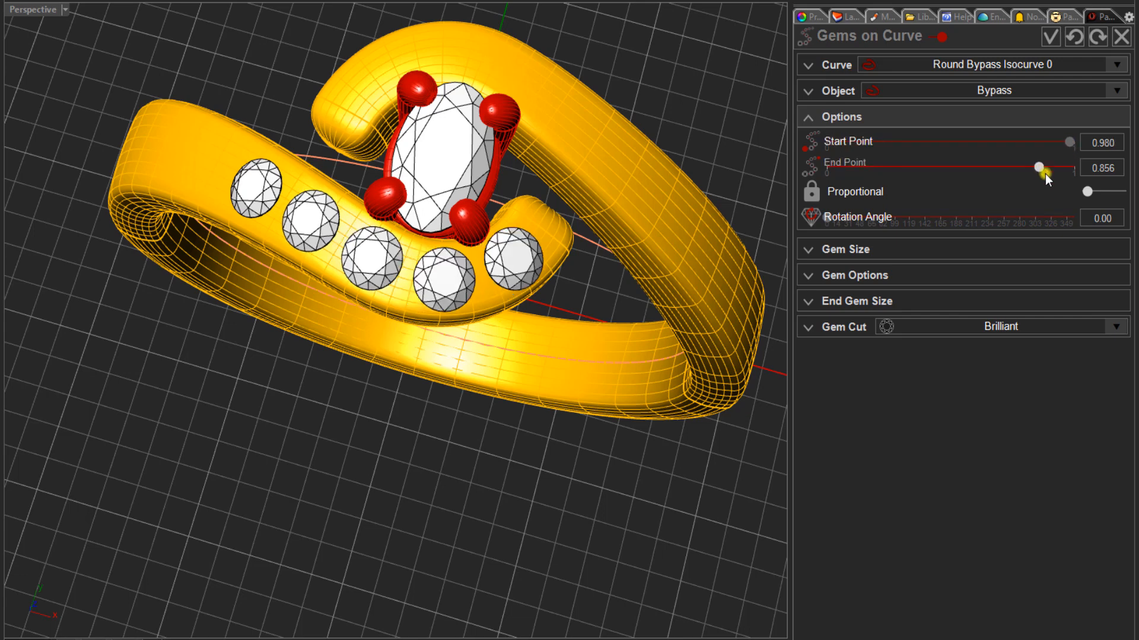
left_click_drag(1037, 167, 1036, 168)
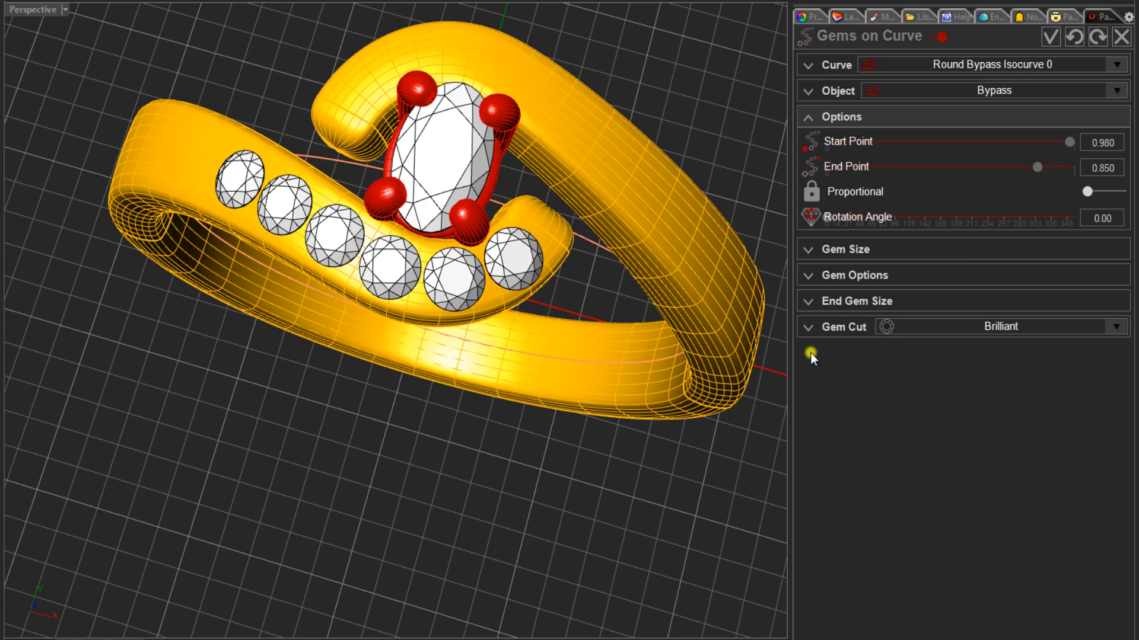
- Set the row's gem length and width to 1.40 with proportional sizing
left_click(837, 248)
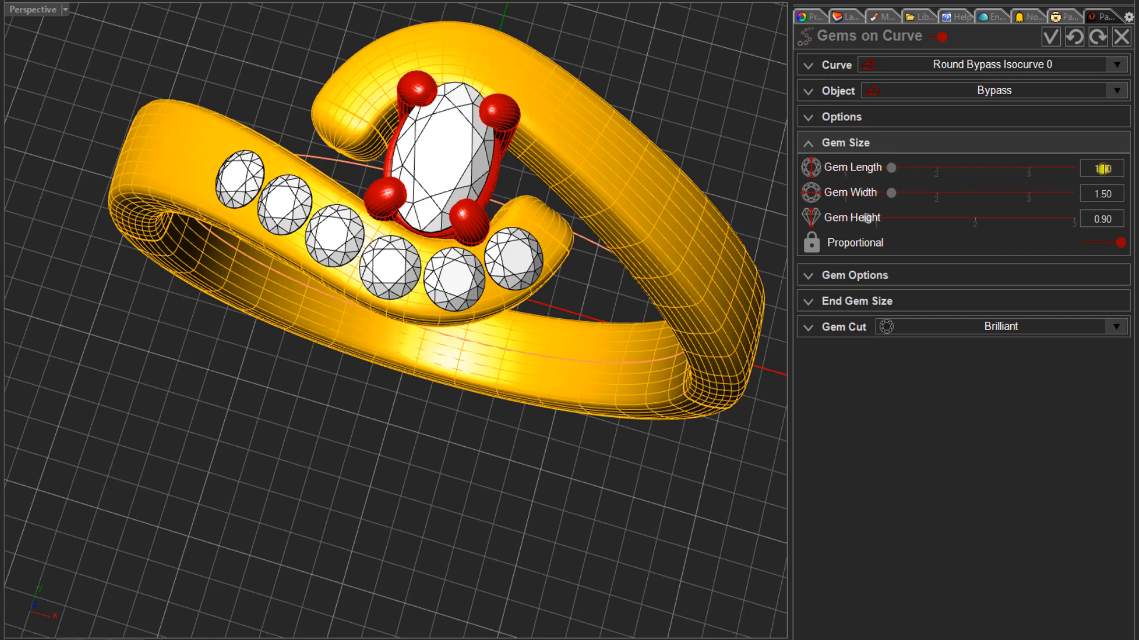
left_click_drag(1103, 169, 1114, 172)
type("4")
left_click(1103, 193)
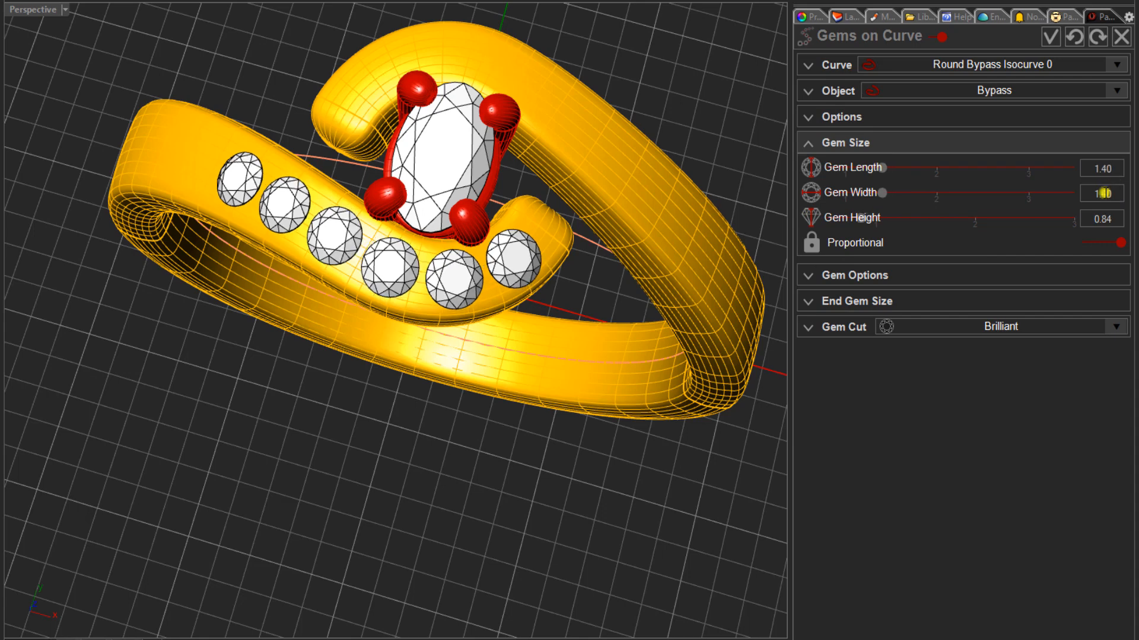
- Enable gradual sizes for the gem row, with end gem length and width of 1.00 kept proportional
left_click(848, 301)
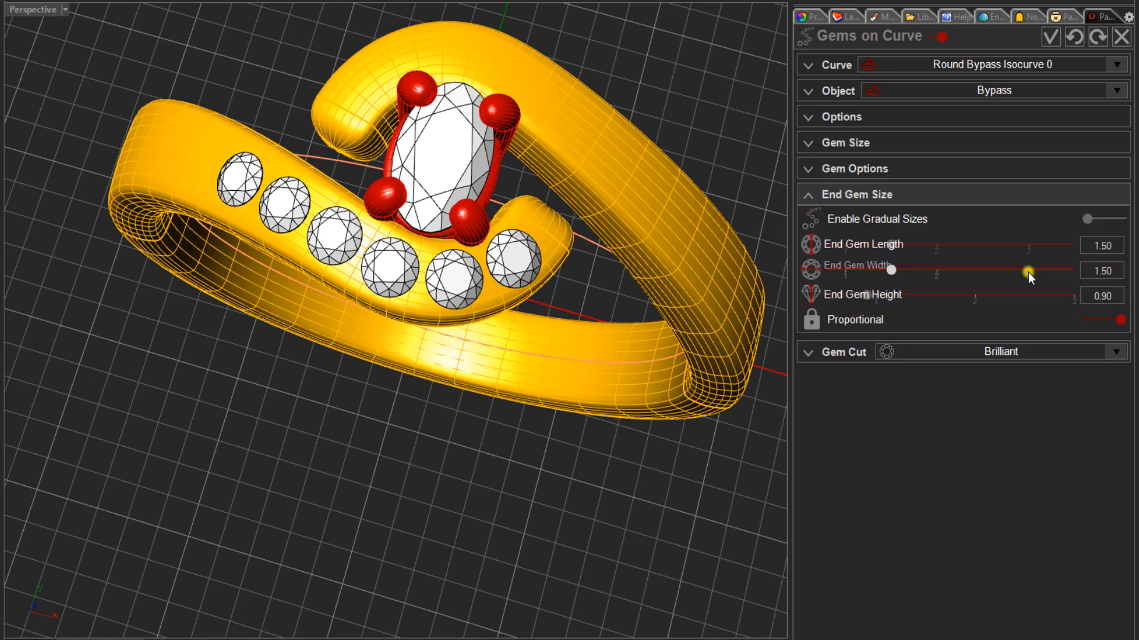
left_click(1113, 220)
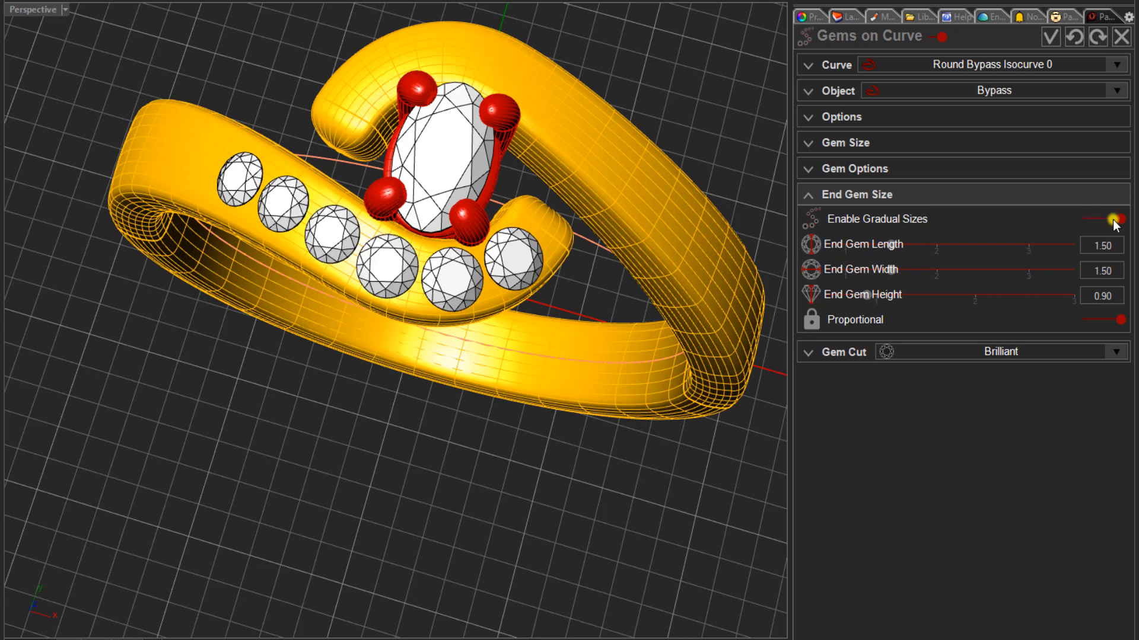
left_click(1102, 245)
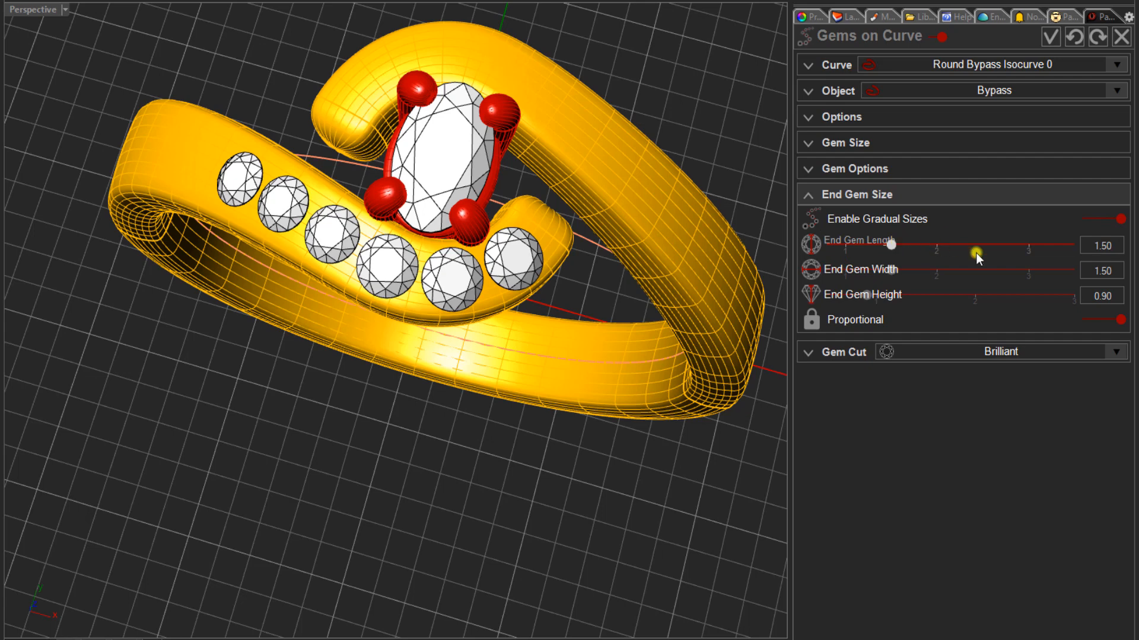
double_click(1090, 244)
type("1")
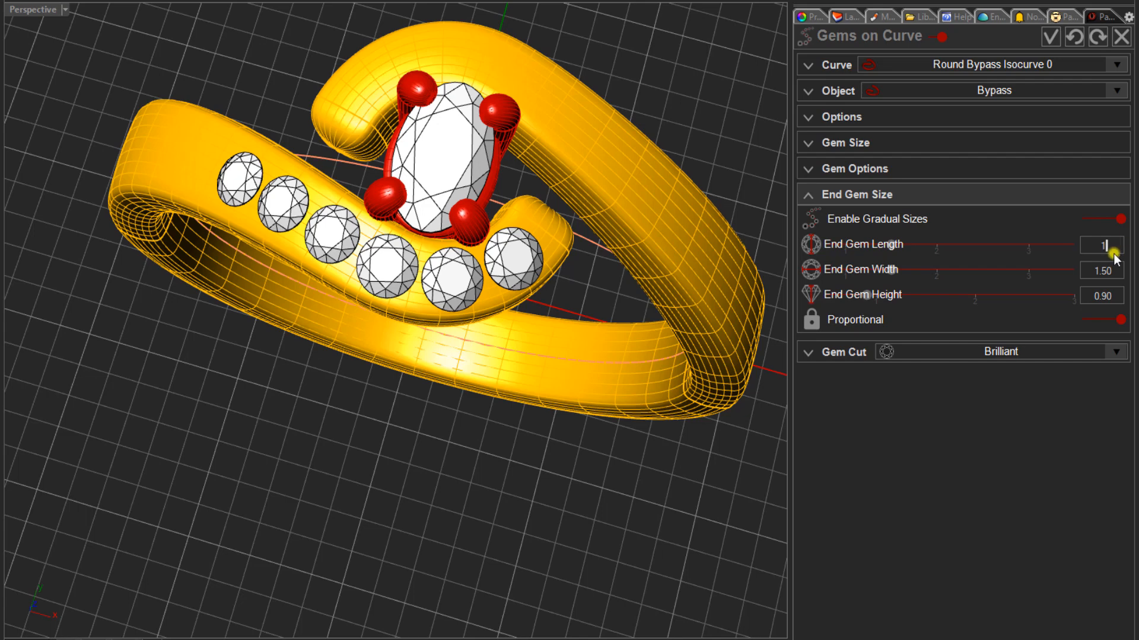
left_click(1104, 271)
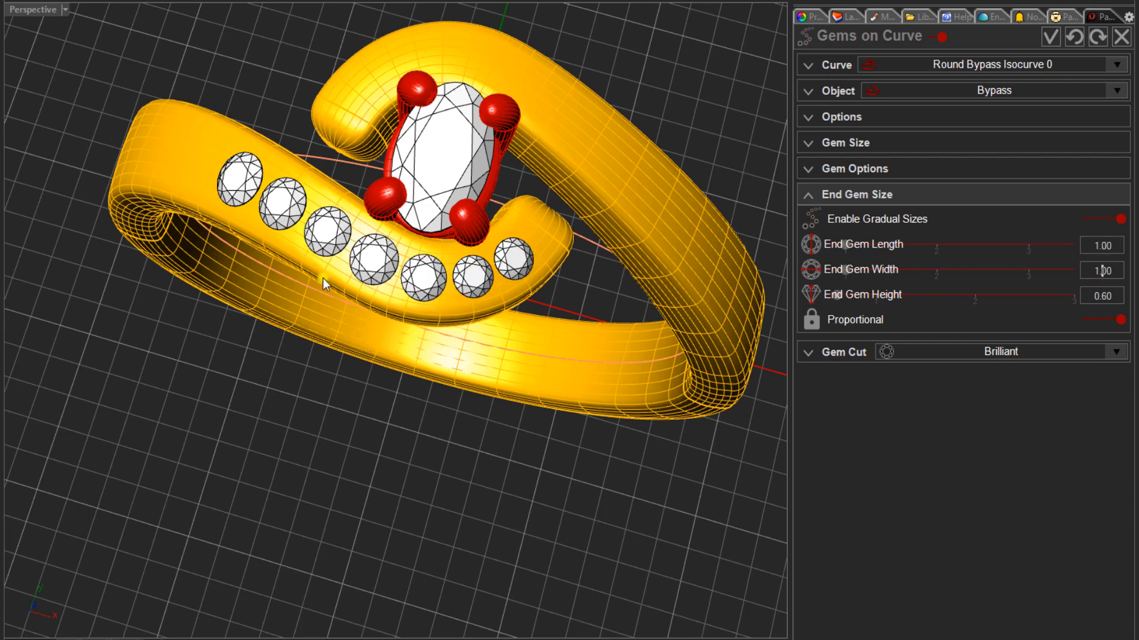
- Set the gem placement of the row to Table and accept the Gems on Curve
scroll(366, 267, "up", 2)
mouse_move(365, 267)
right_mouse_down()
mouse_move(315, 273)
mouse_move(378, 268)
right_mouse_up()
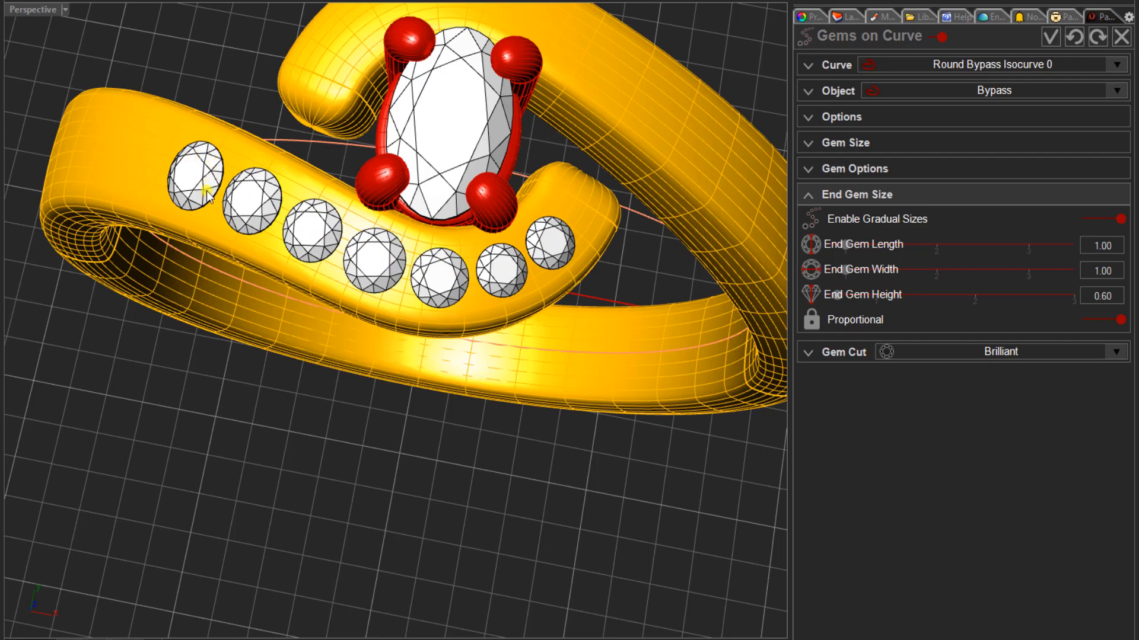
mouse_move(296, 260)
right_mouse_down()
mouse_move(288, 295)
mouse_move(264, 217)
mouse_move(229, 216)
mouse_move(211, 236)
mouse_move(237, 261)
mouse_move(312, 274)
right_mouse_up()
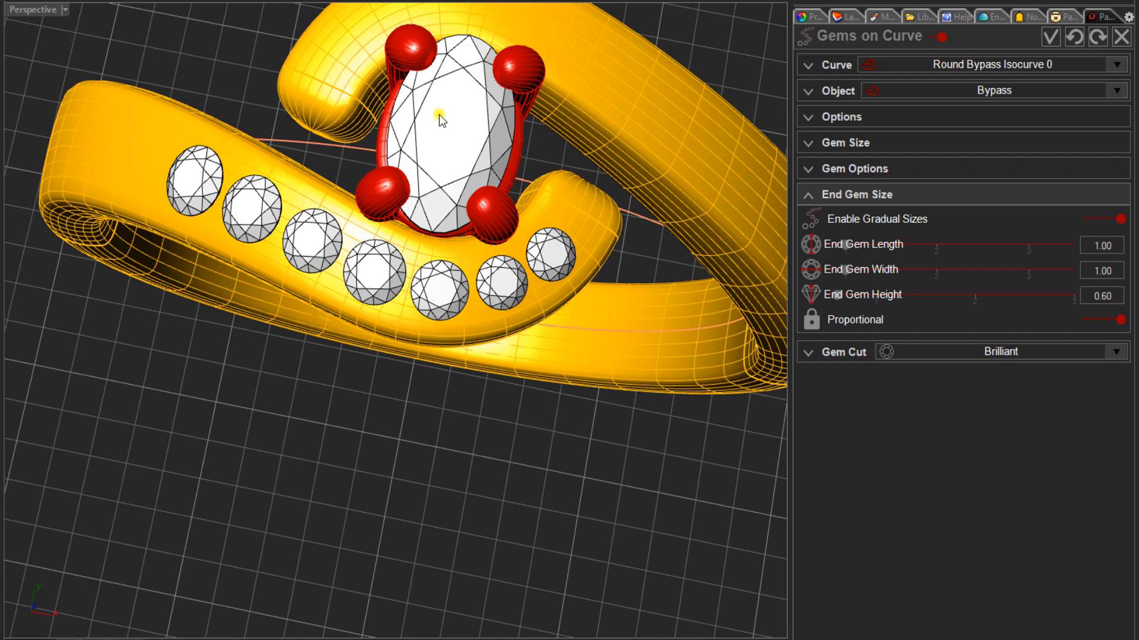
scroll(423, 151, "down", 2)
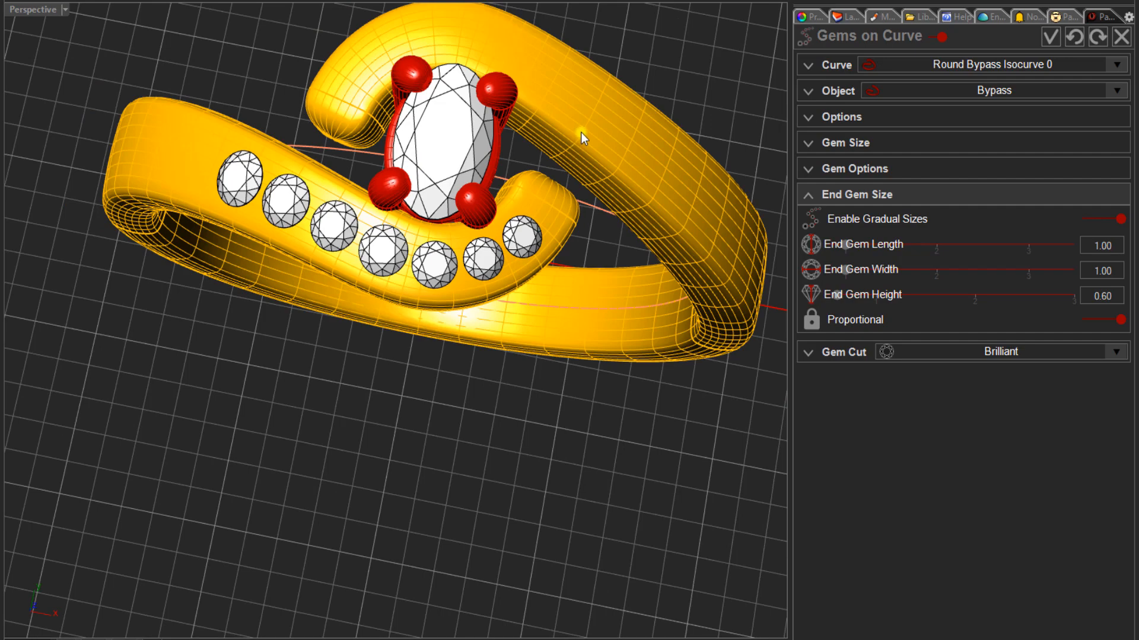
right_click_drag(457, 347, 443, 228)
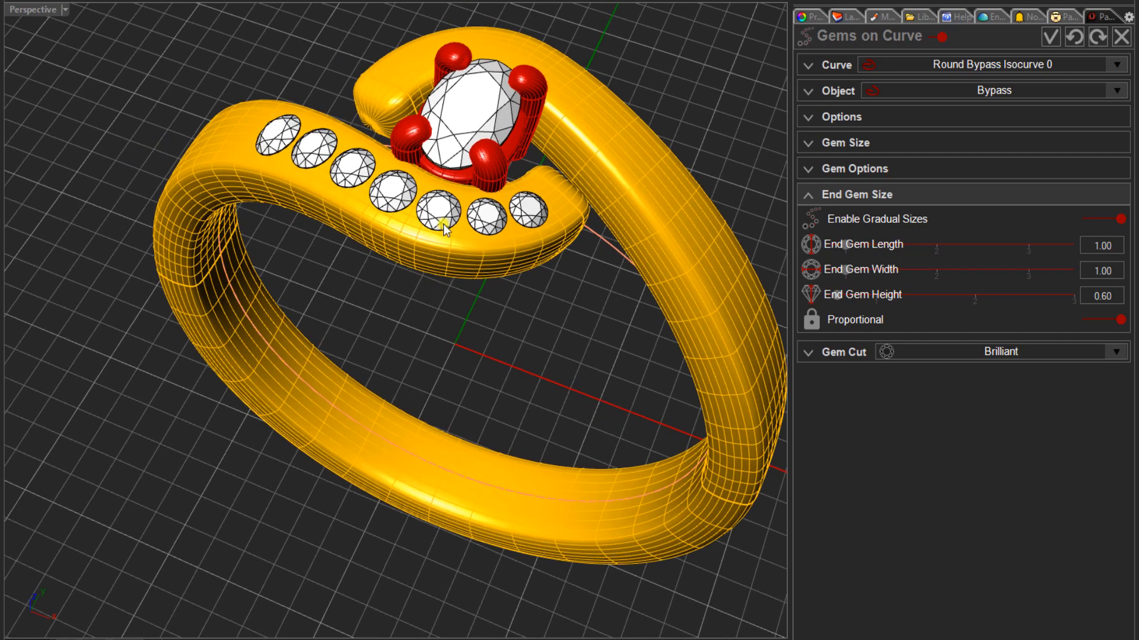
scroll(443, 225, "up", 2)
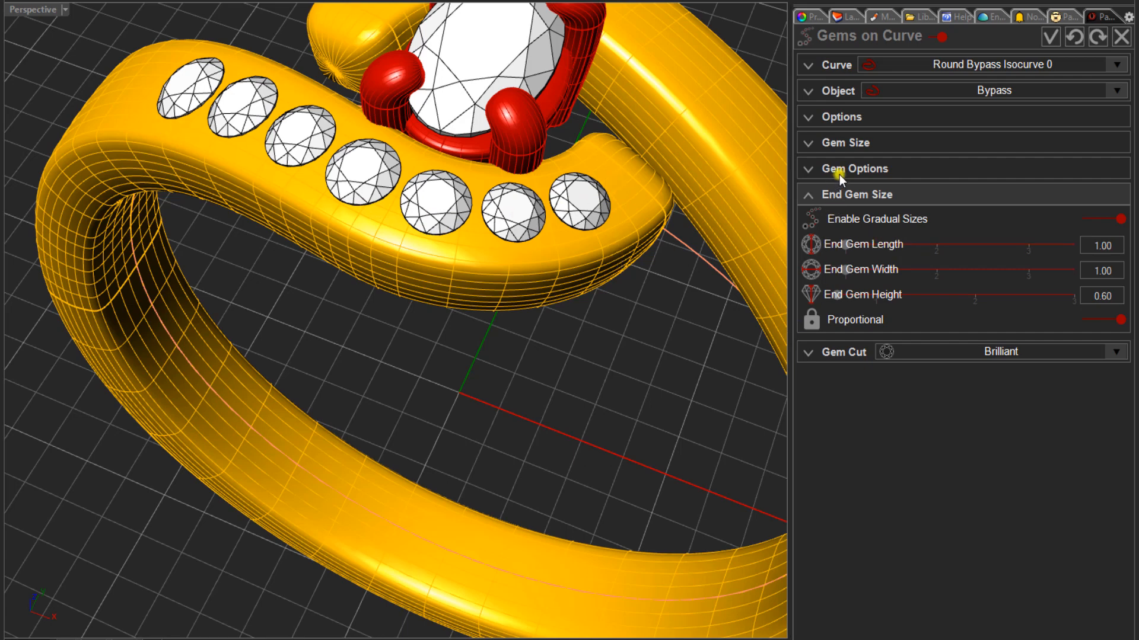
left_click(865, 169)
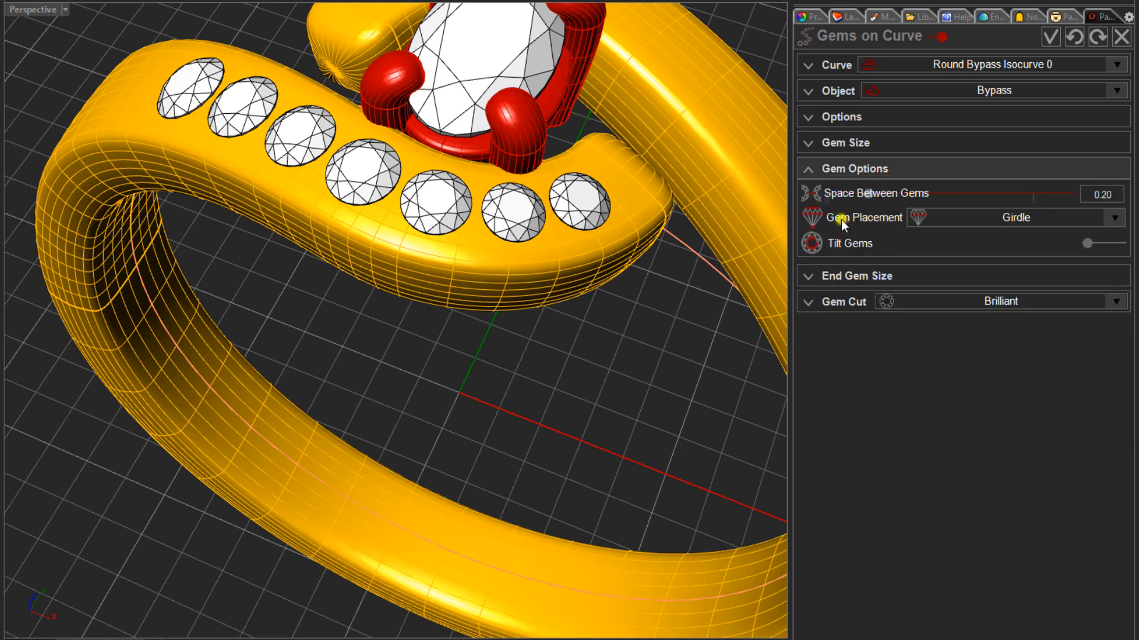
left_click(1114, 219)
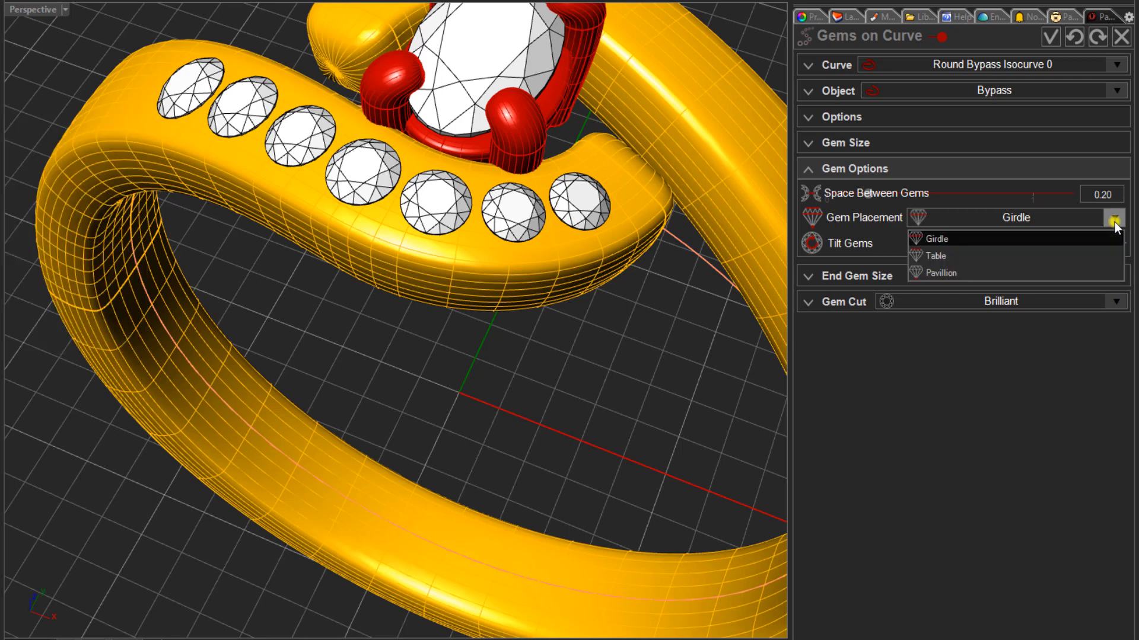
left_click(942, 255)
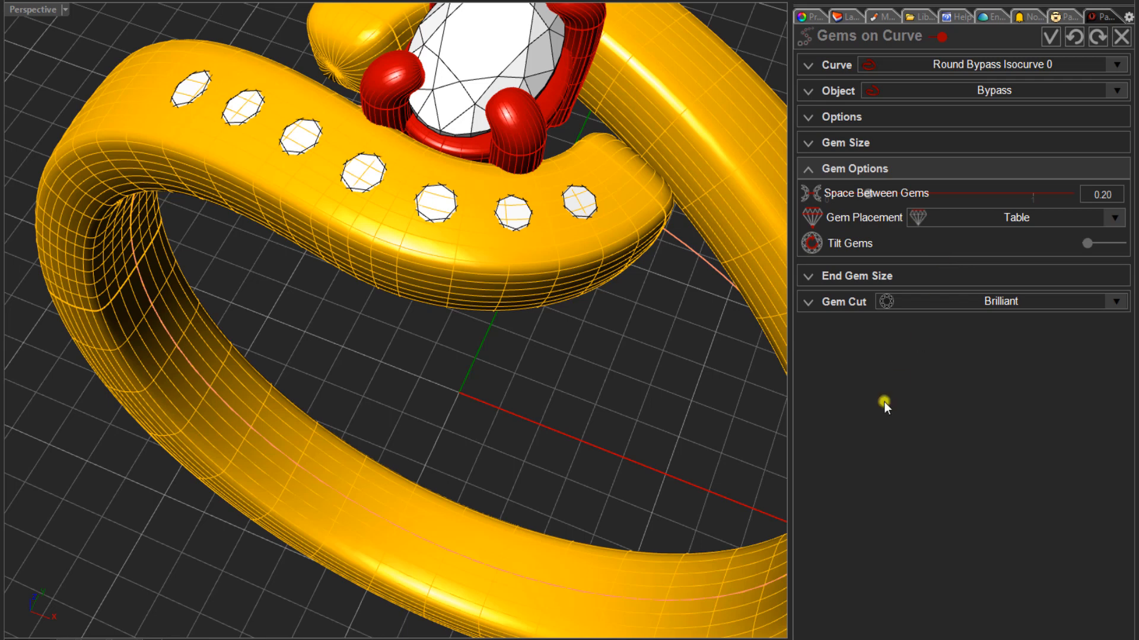
left_click(1049, 37)
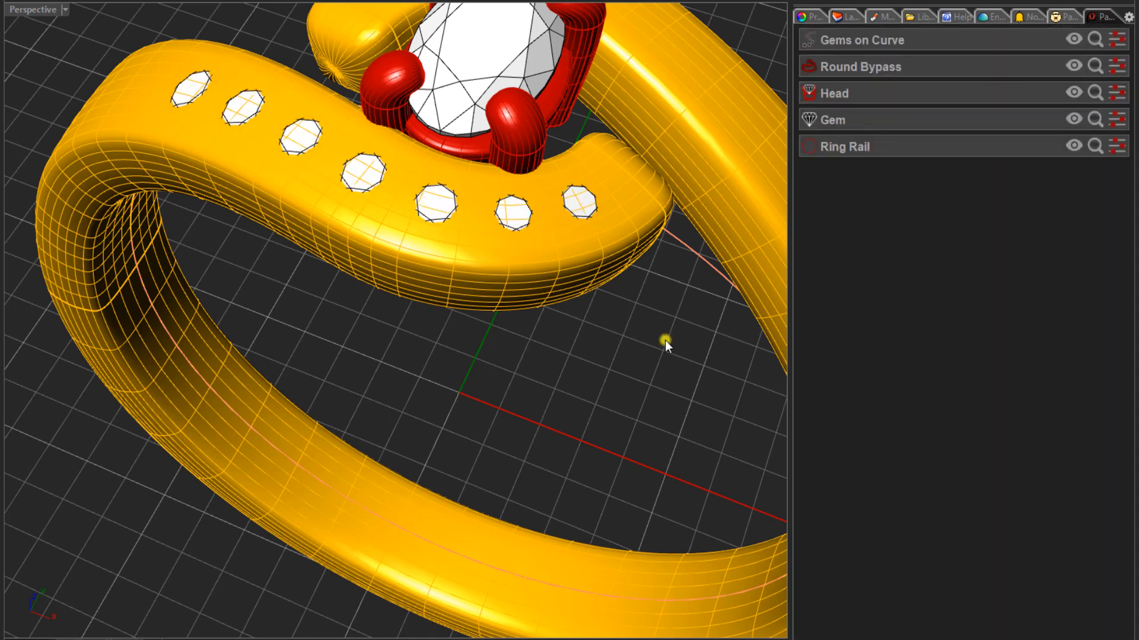
- Select the group of gems on the bypass arm and create a Channel Cutter for them
right_click_drag(367, 385, 378, 413)
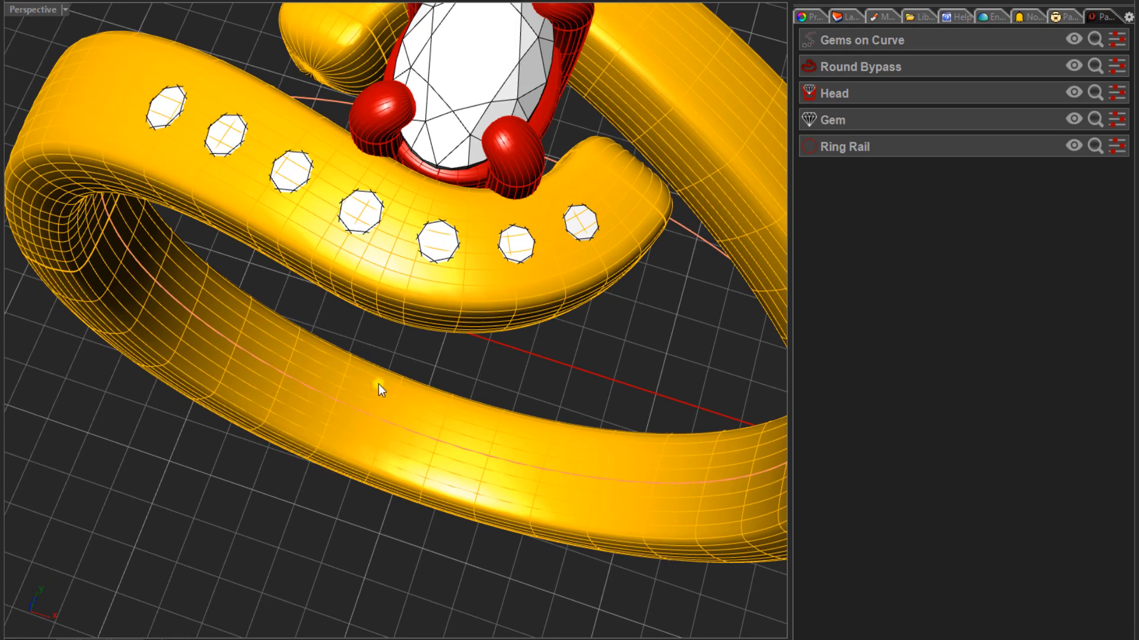
right_click_drag(369, 371, 343, 340)
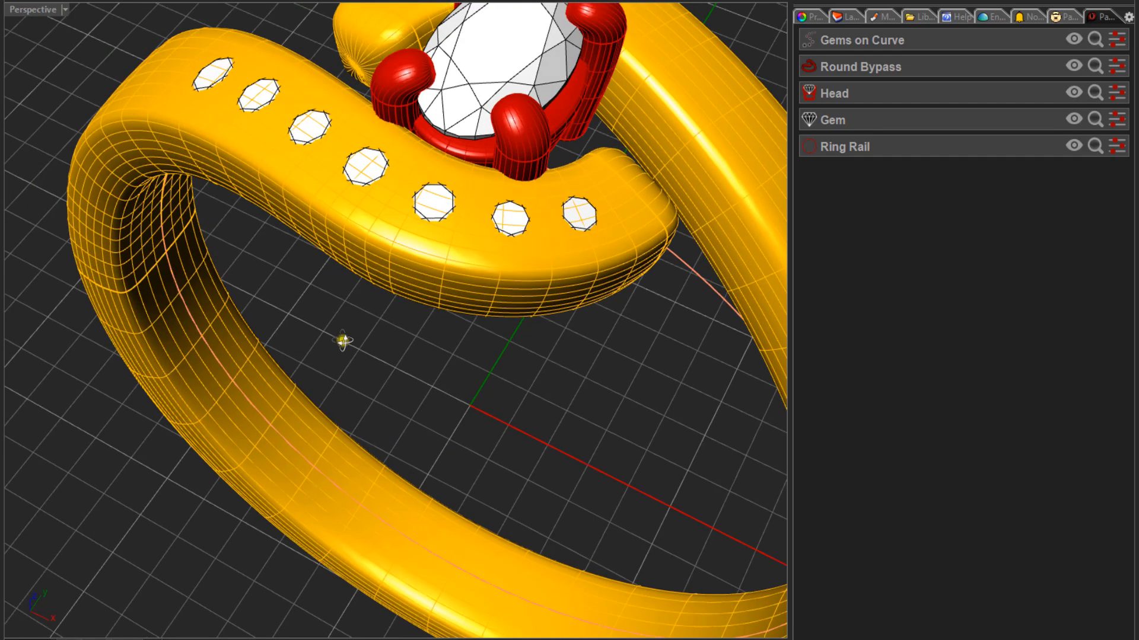
left_click(434, 215)
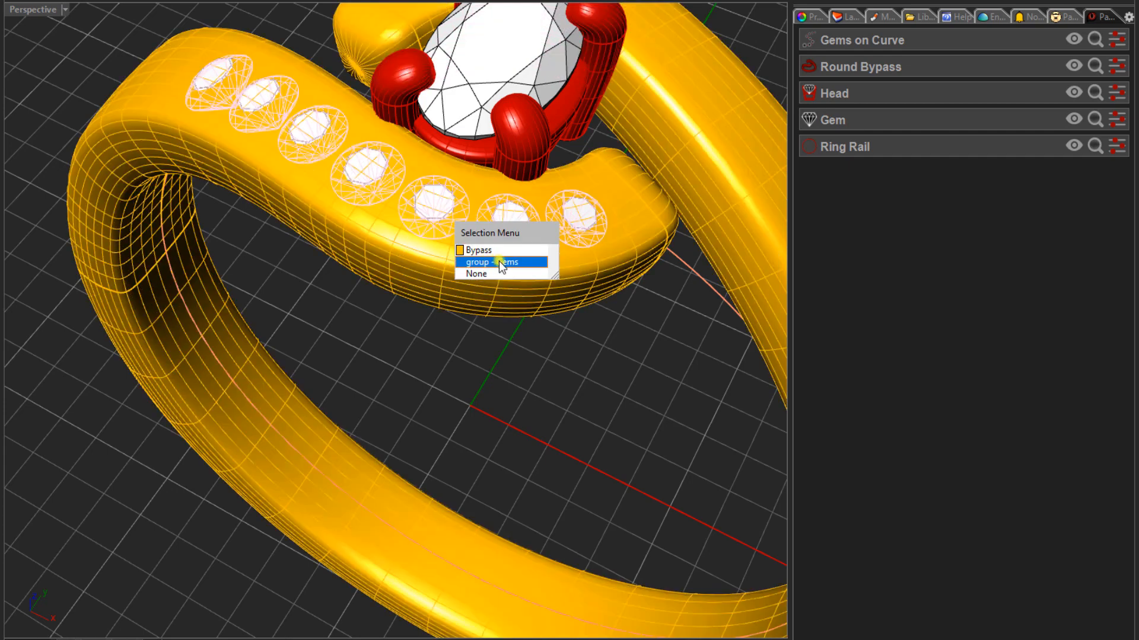
left_click(500, 261)
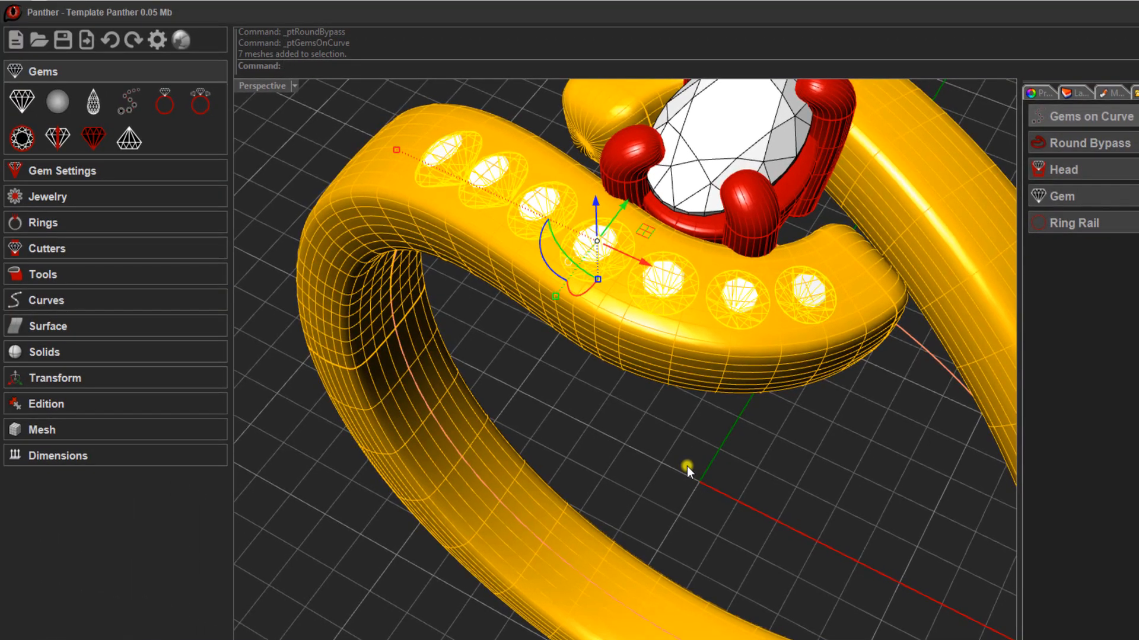
left_click(87, 248)
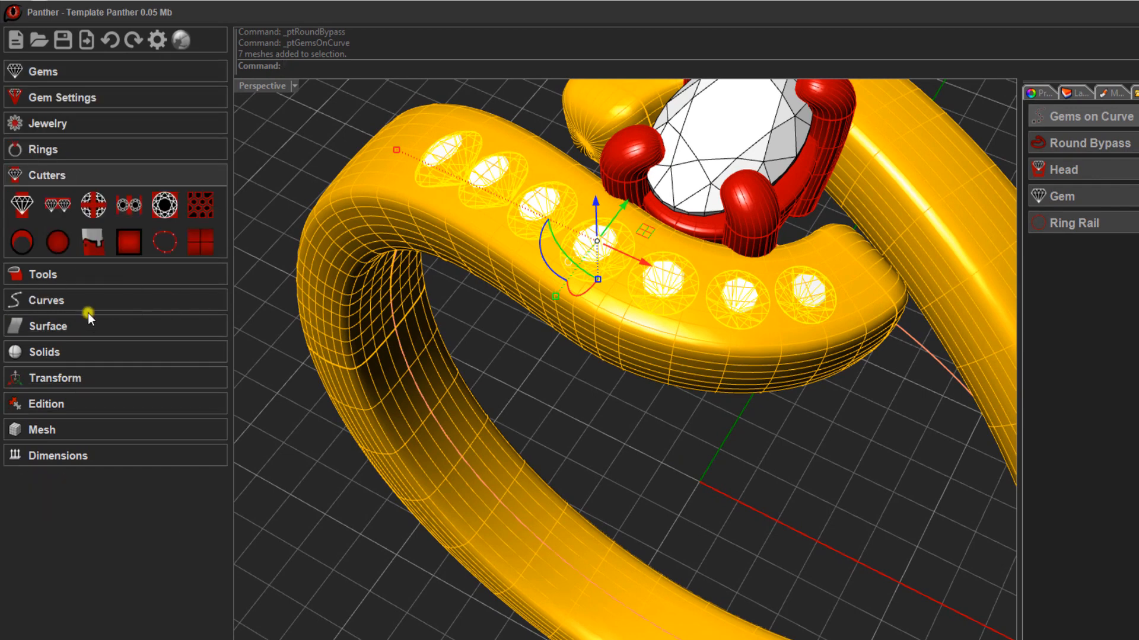
left_click(60, 205)
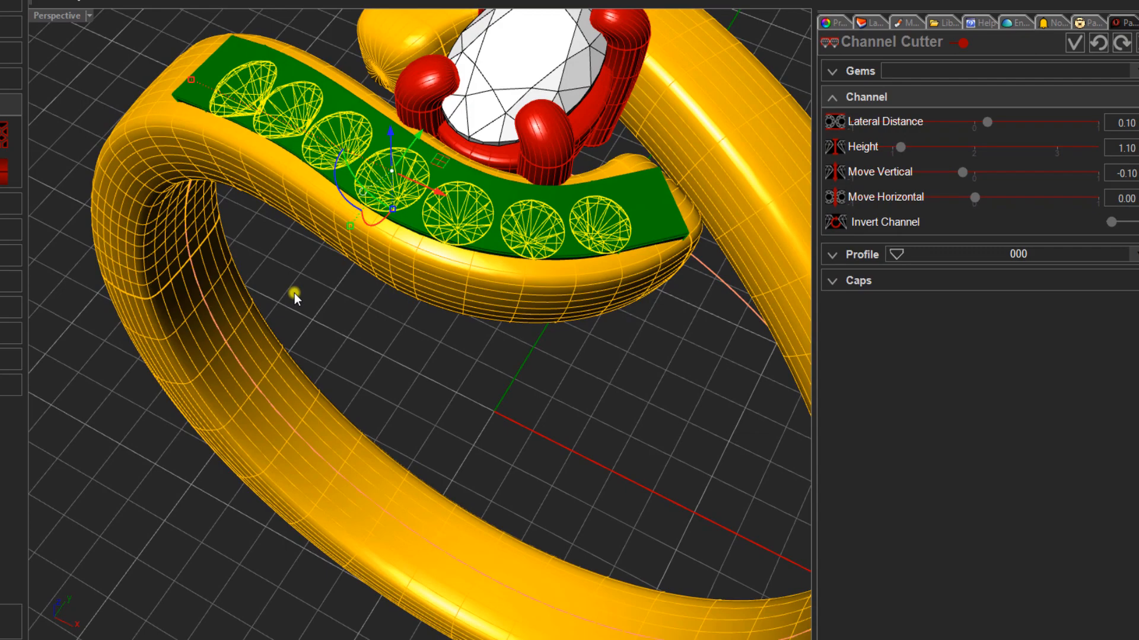
left_click(497, 377)
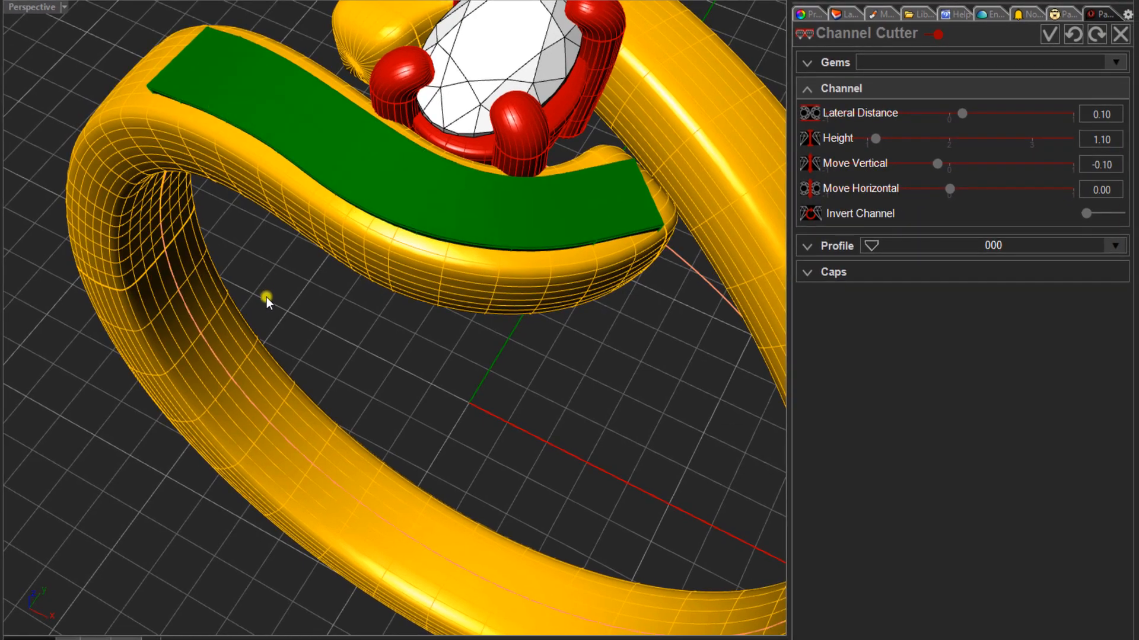
- Show the ring in wireframe from the front and set the channel cutter's Move Vertical to 0.40
right_click_drag(287, 294, 310, 294)
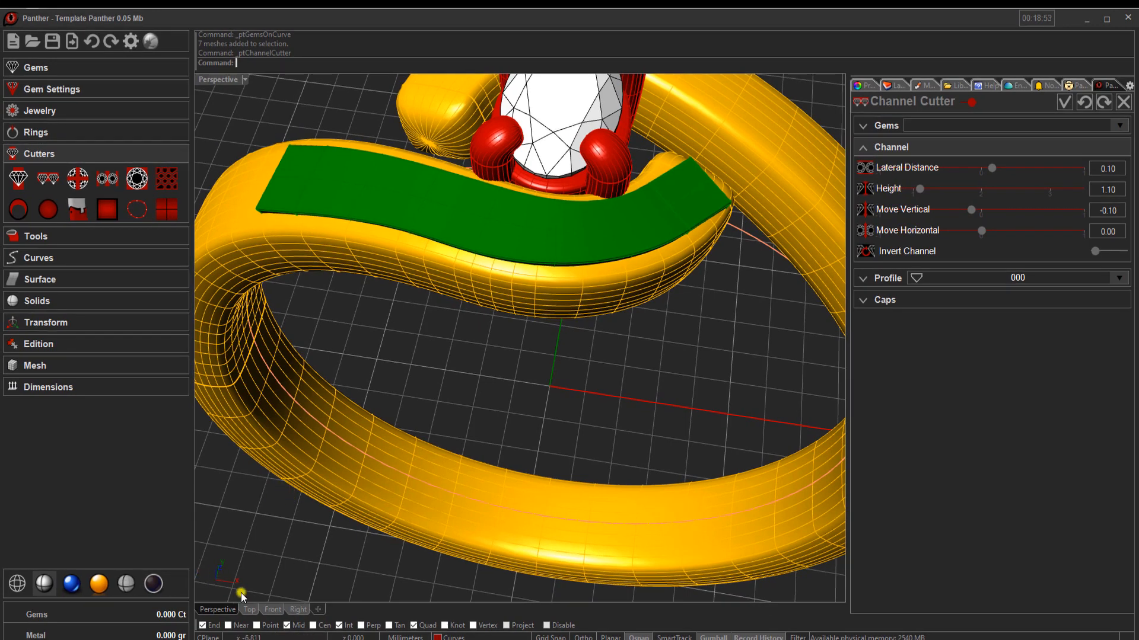
left_click(271, 611)
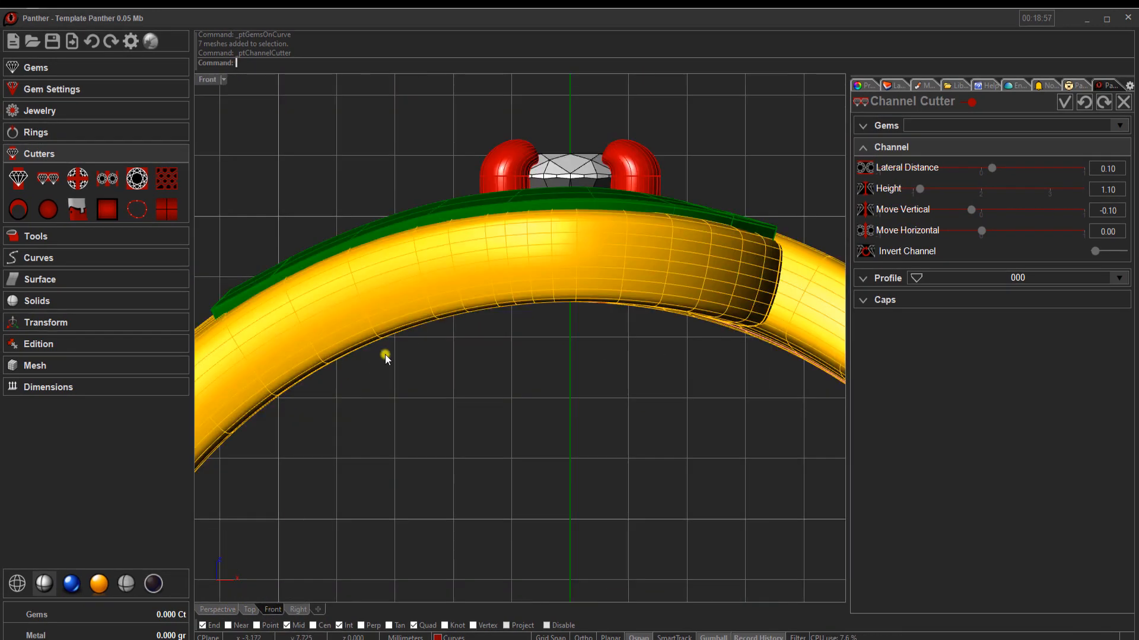
left_click(18, 584)
scroll(456, 297, "up", 5)
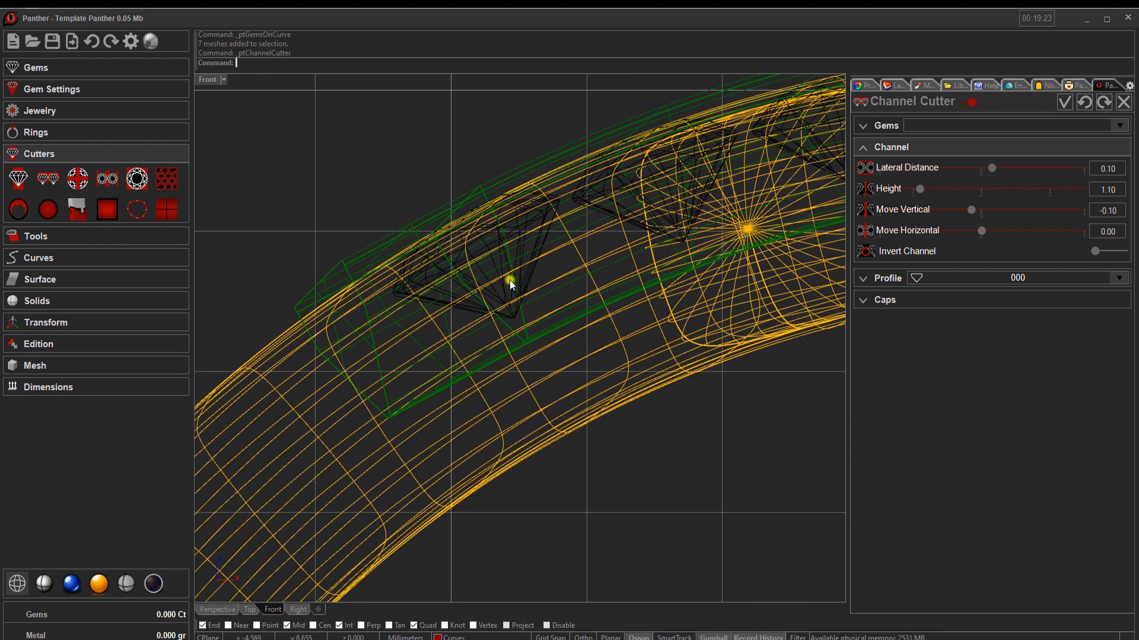
scroll(492, 287, "up", 5)
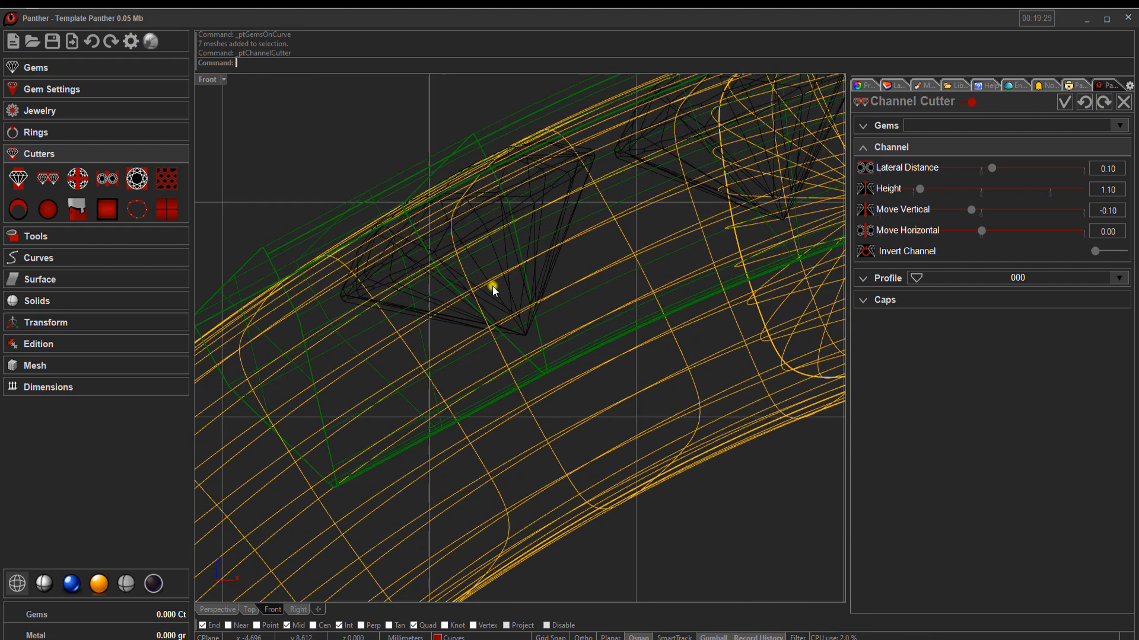
scroll(513, 340, "down", 4)
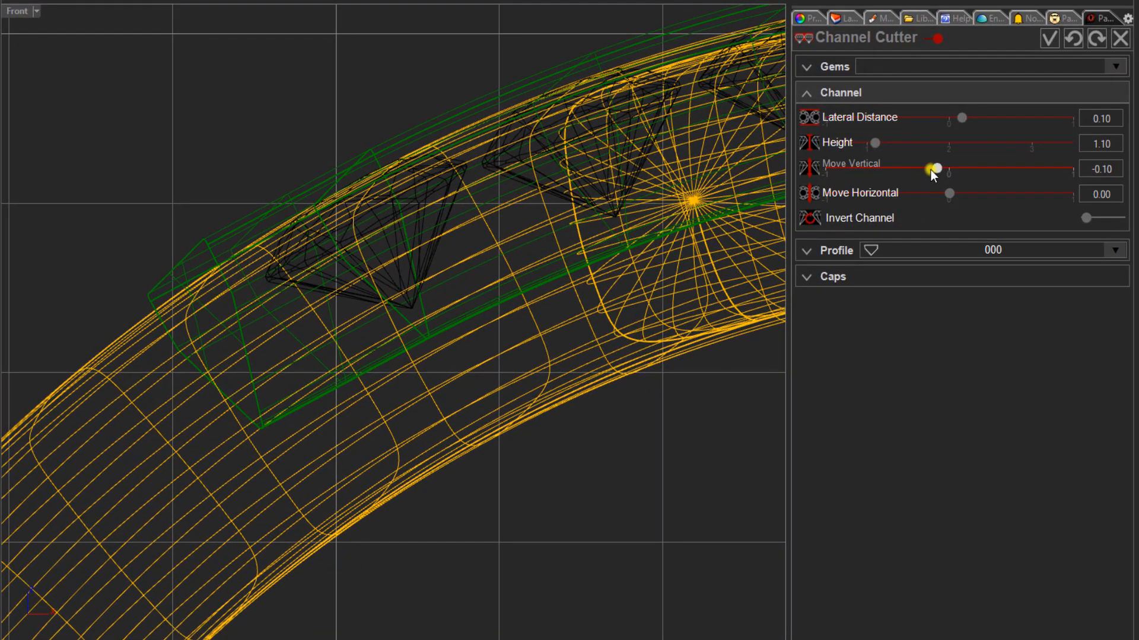
left_click_drag(941, 169, 1001, 187)
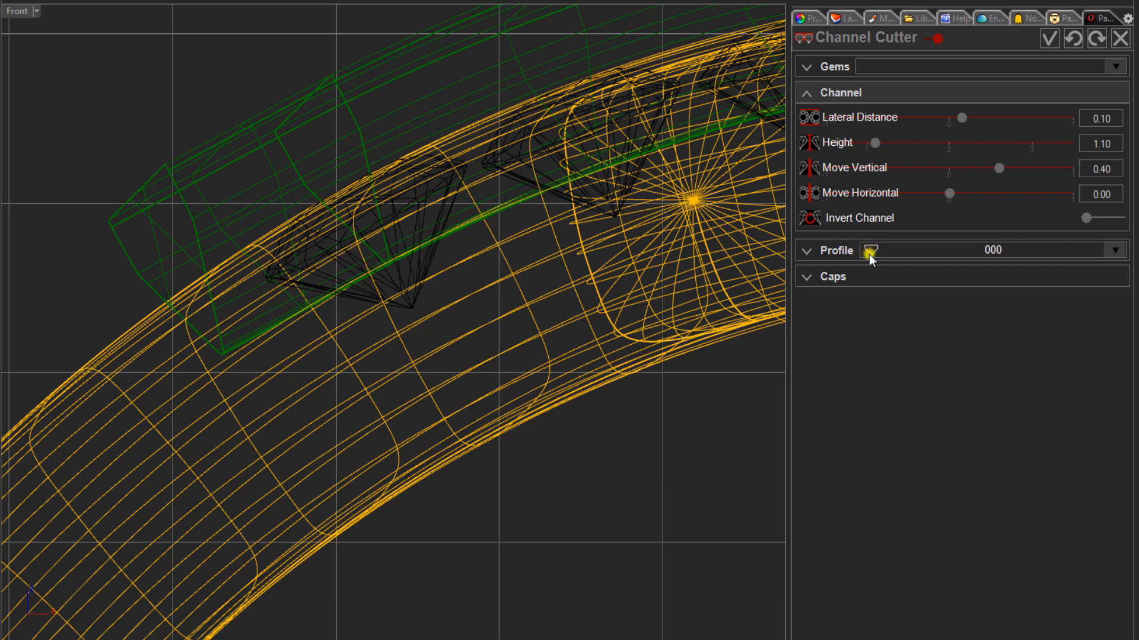
- Change the channel cutter's profile to 006 and set its Move Vertical to 0.30
left_click(1114, 252)
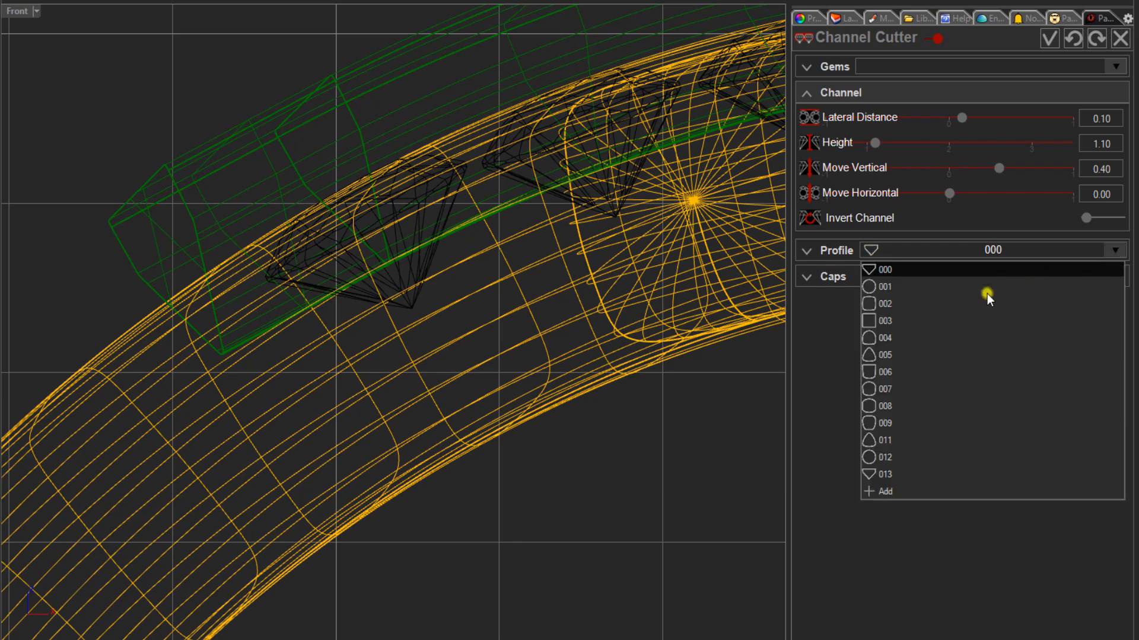
left_click(911, 371)
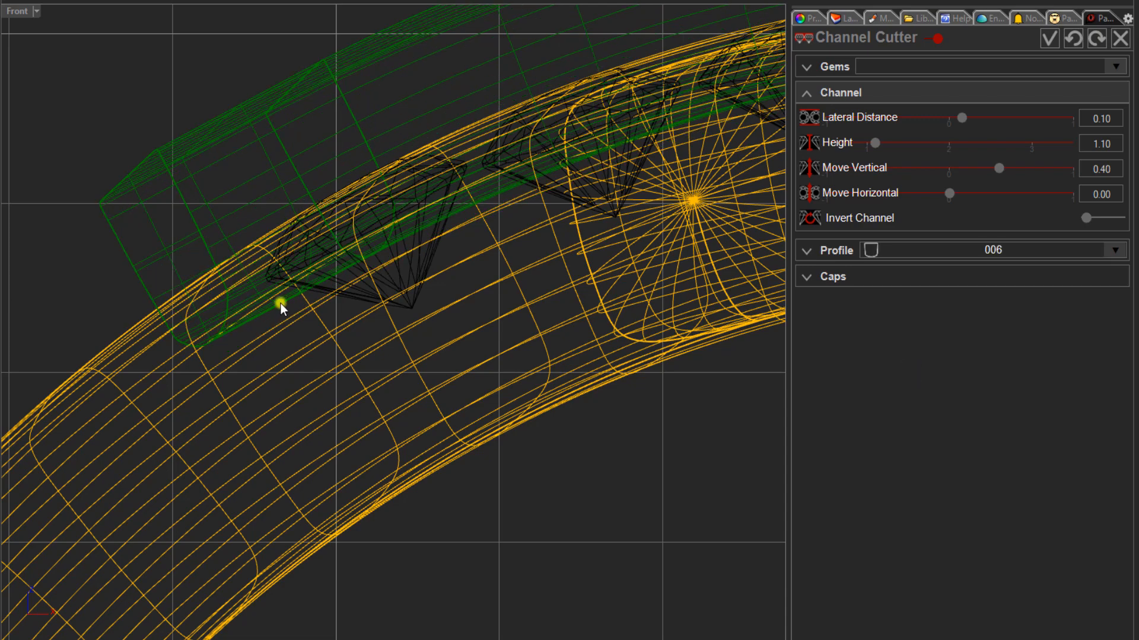
scroll(284, 295, "up", 2)
scroll(297, 323, "down", 3)
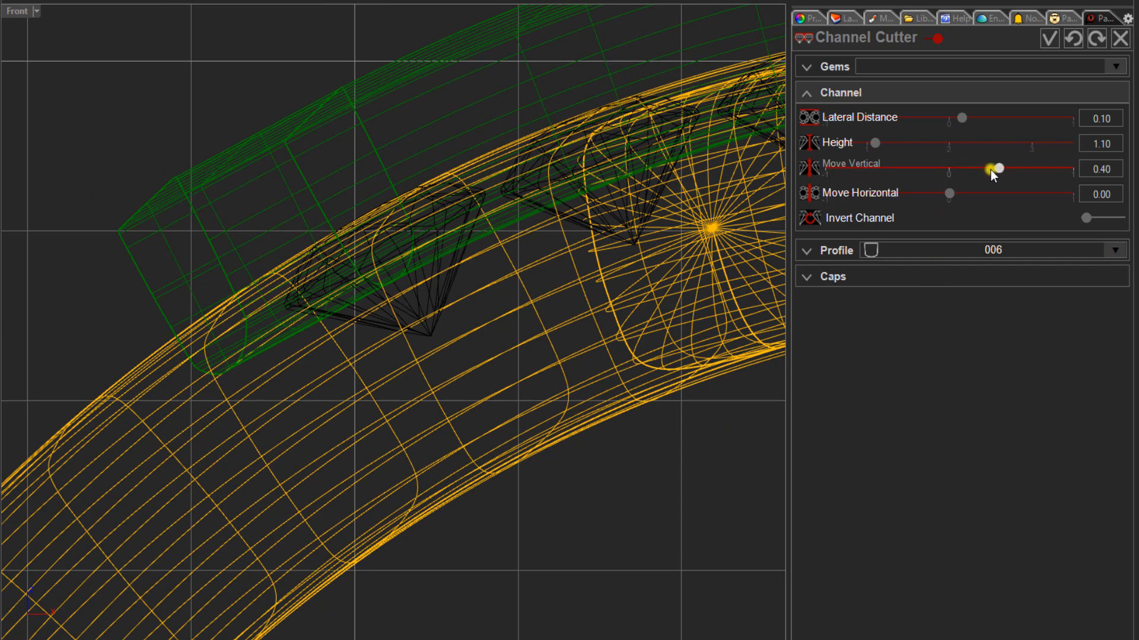
left_click_drag(996, 169, 991, 169)
scroll(347, 311, "down", 2)
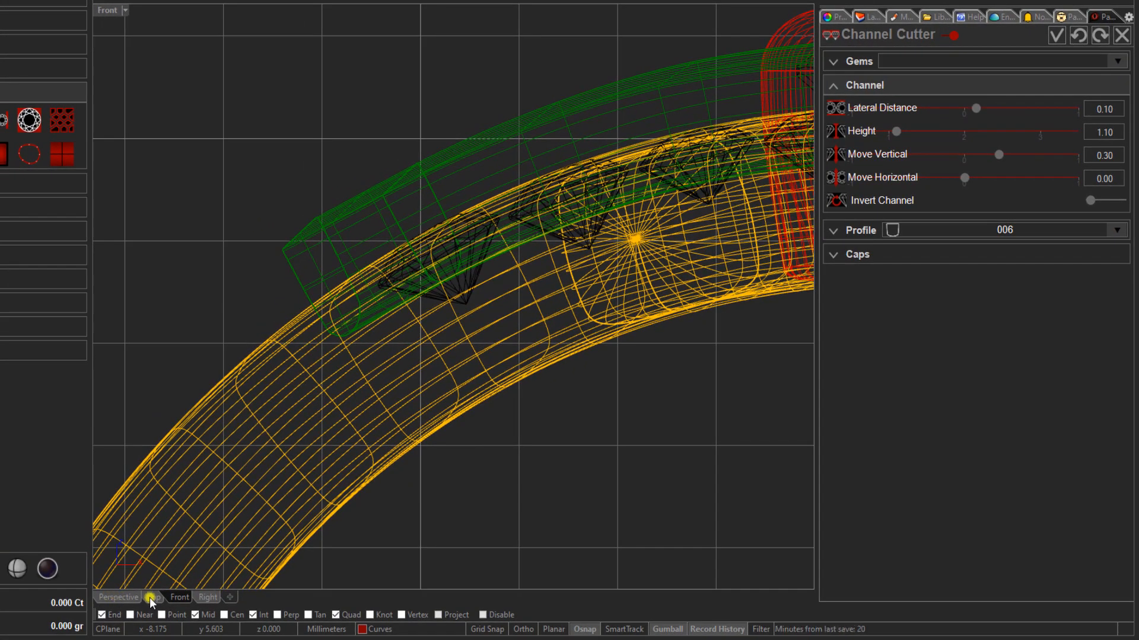
- Return to the perspective view and set the channel cutter's end cap type to Sharp
left_click(122, 598)
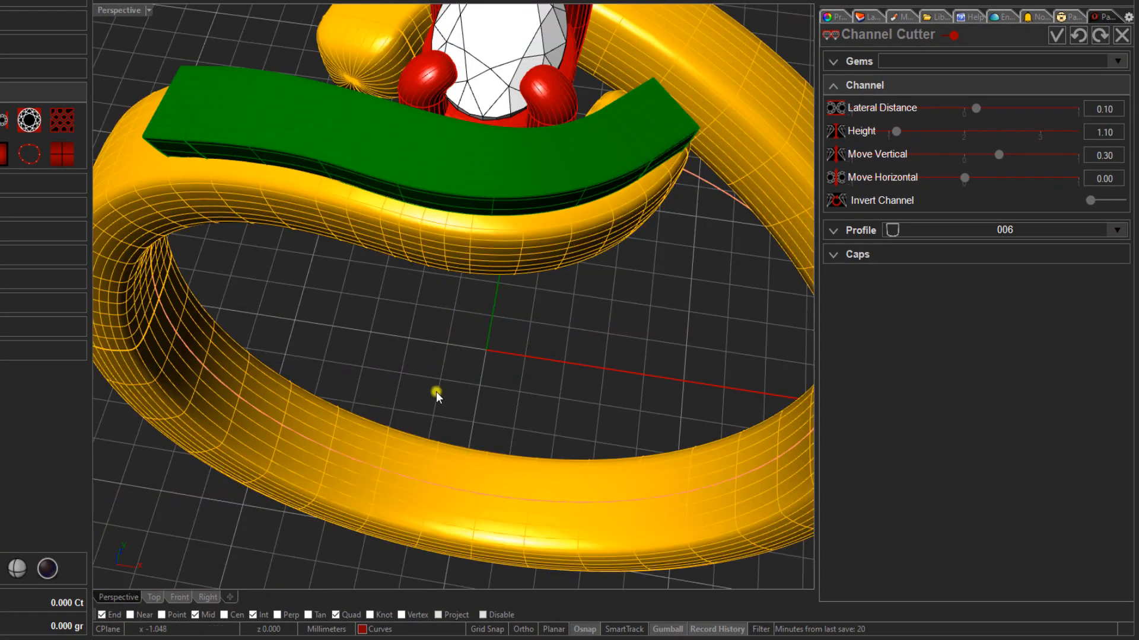
mouse_move(437, 393)
right_mouse_down()
mouse_move(308, 353)
mouse_move(391, 372)
mouse_move(397, 386)
mouse_move(444, 376)
right_mouse_up()
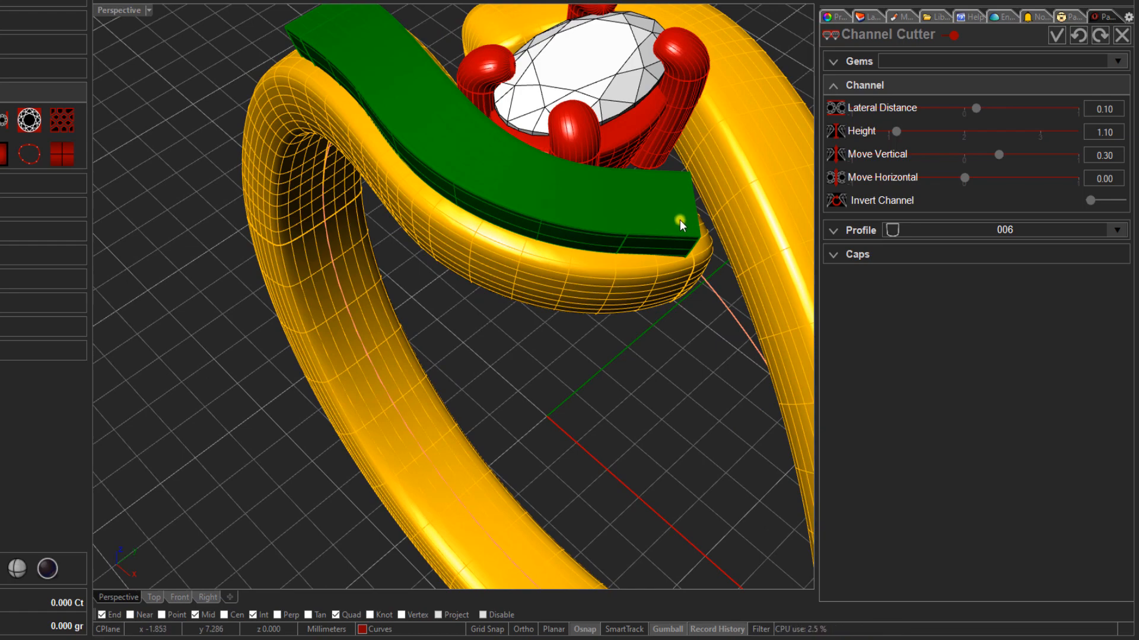
right_click_drag(501, 311, 501, 332)
scroll(451, 216, "down", 3)
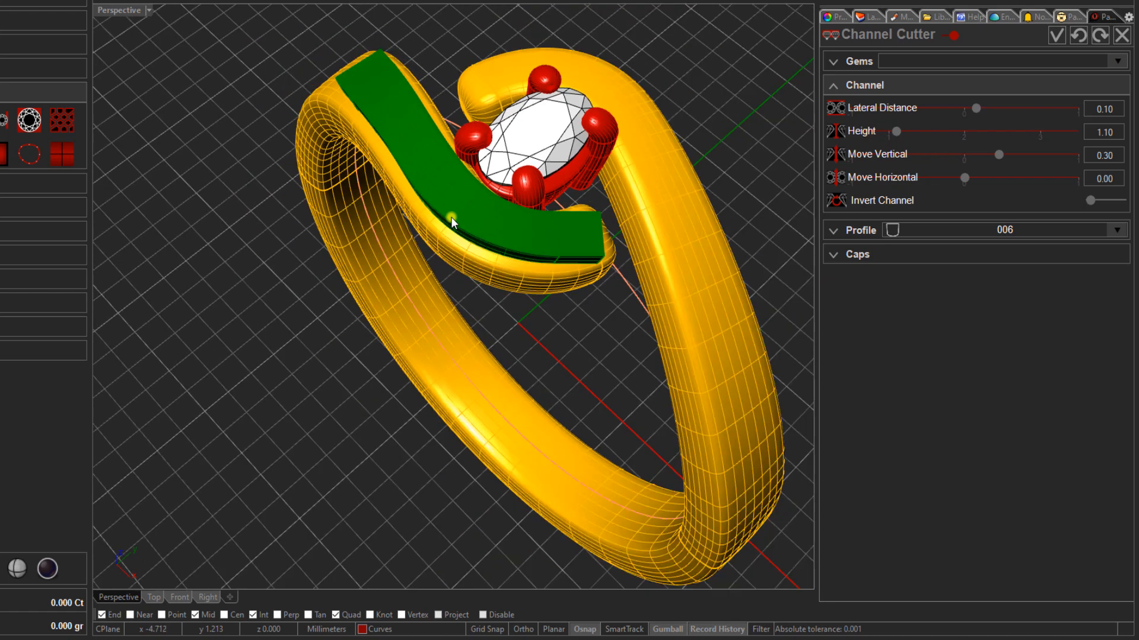
left_click(856, 255)
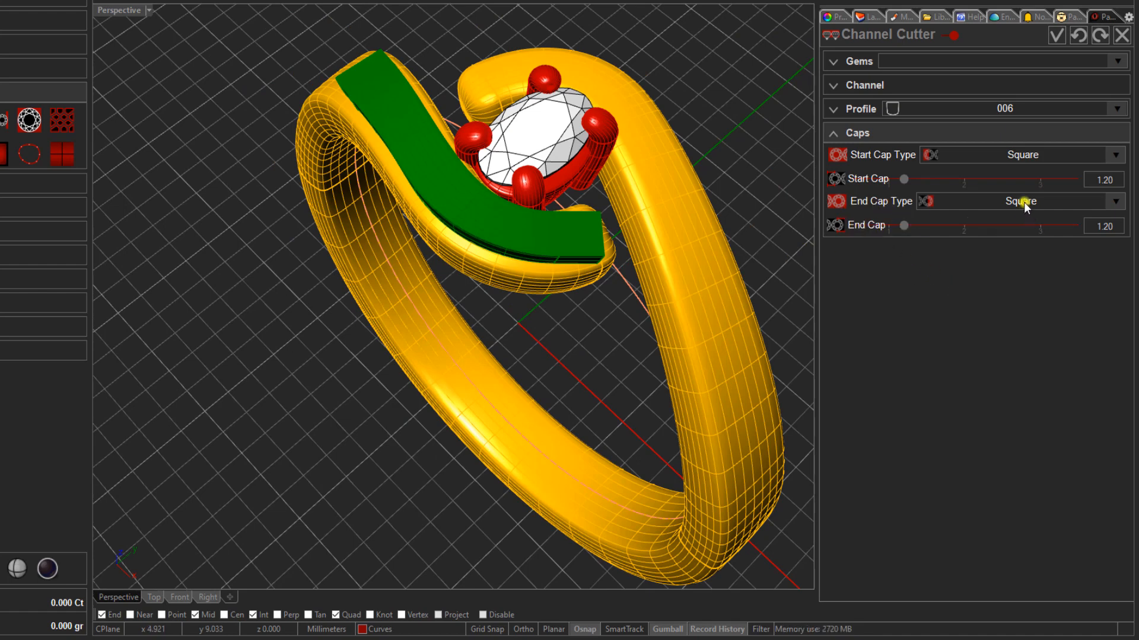
left_click(1115, 202)
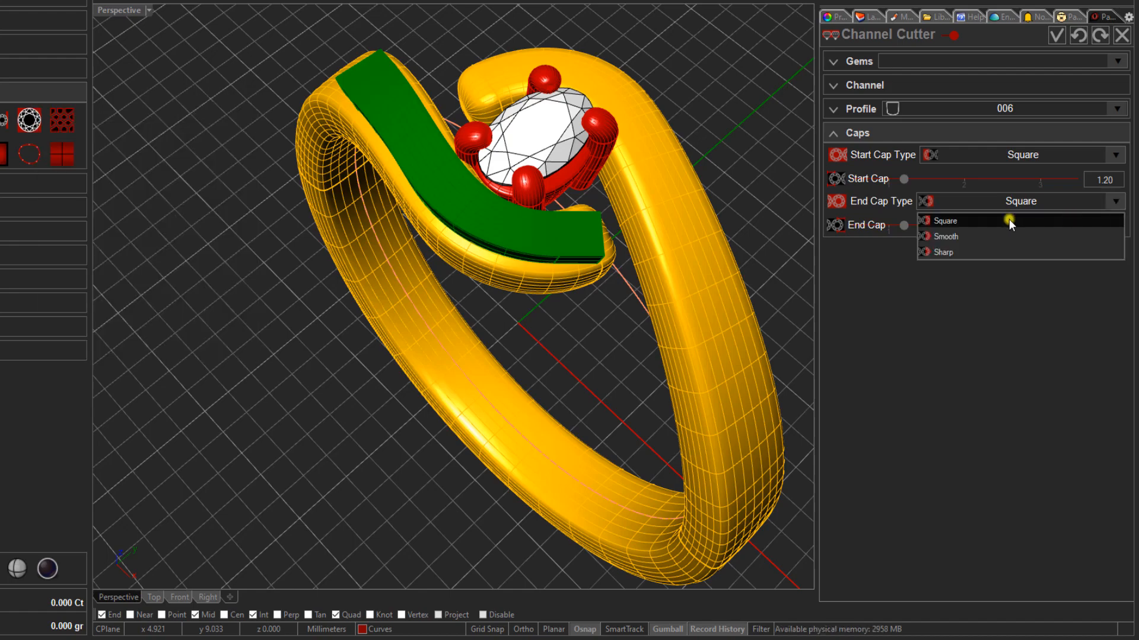
left_click(960, 251)
scroll(559, 244, "up", 6)
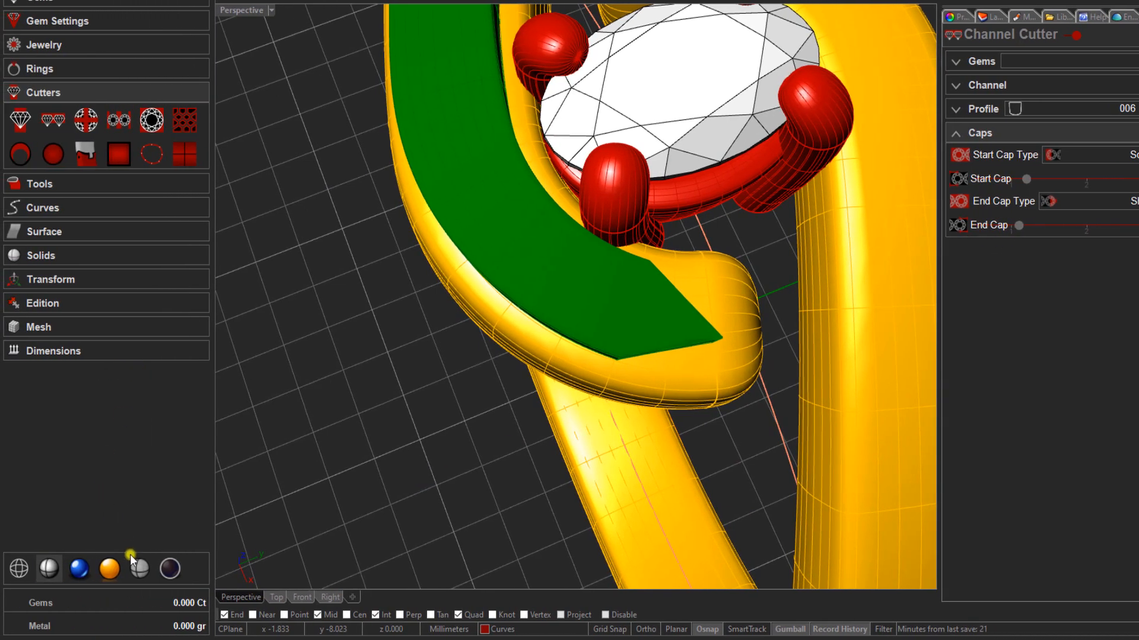
- Show the model in semi-transparent shading and set the channel cutter's End Cap length to 1.20
left_click(138, 569)
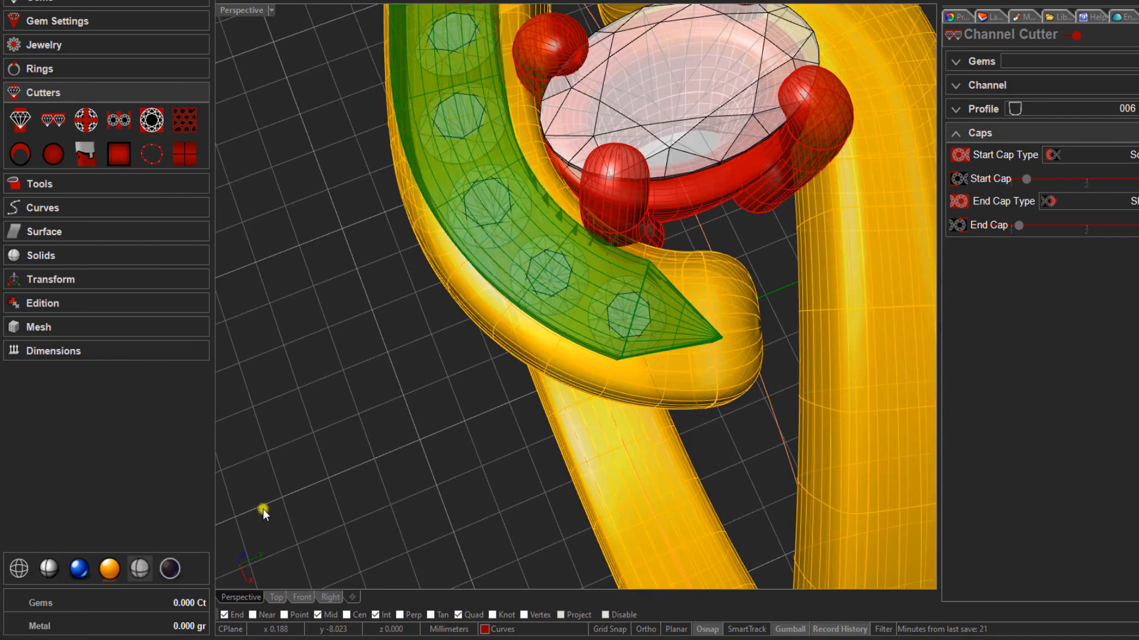
right_click_drag(338, 427, 322, 435)
scroll(617, 368, "up", 3)
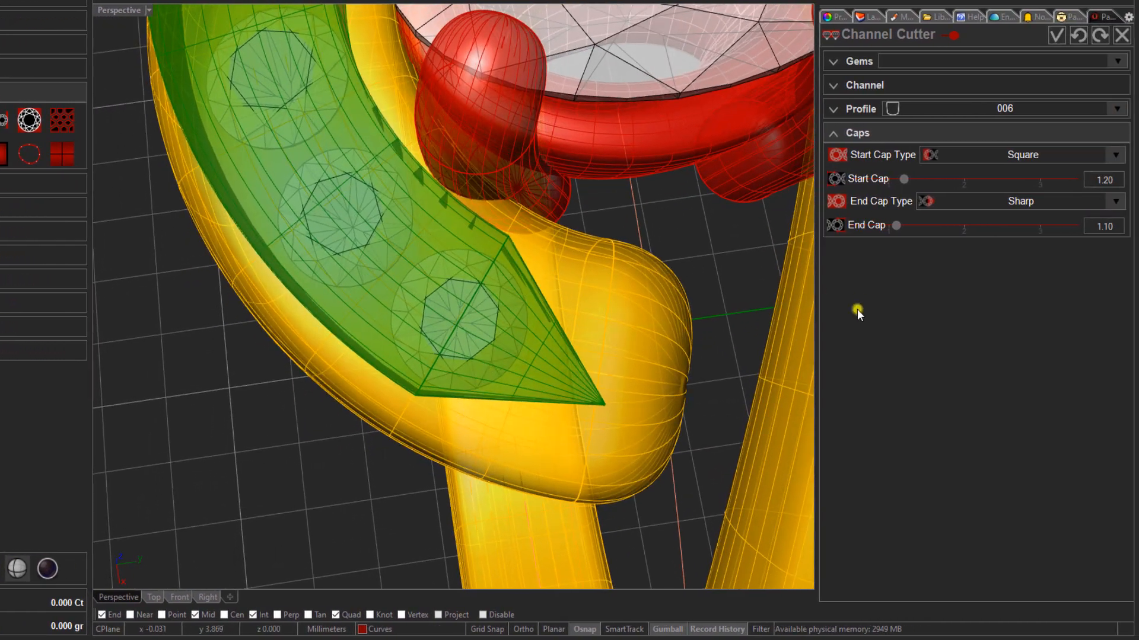
left_click(902, 227)
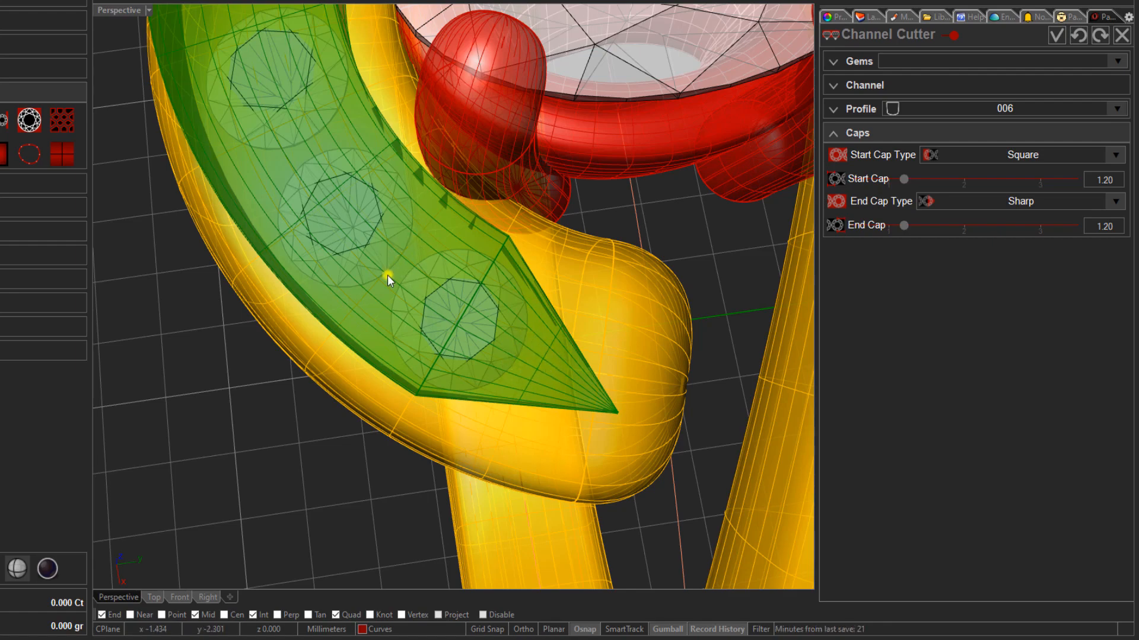
- Set the channel cutter's Start Cap length to 1.10 at the square end of the channel
scroll(405, 294, "down", 5)
right_click_drag(402, 294, 599, 272)
scroll(585, 281, "down", 3)
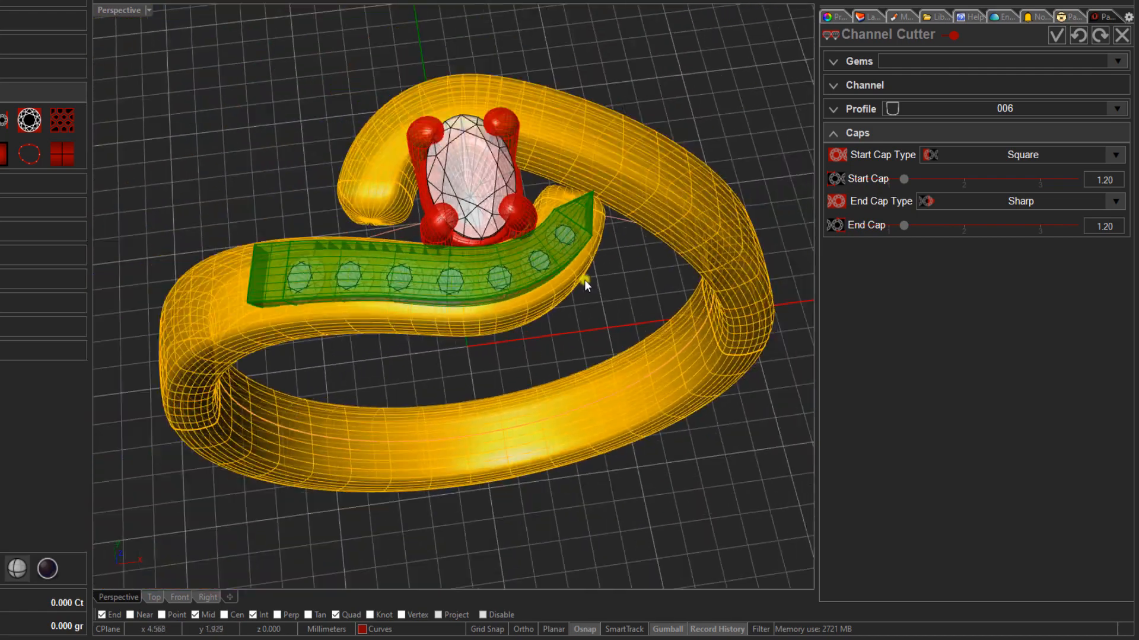
right_click_drag(474, 284, 389, 358)
scroll(270, 373, "up", 6)
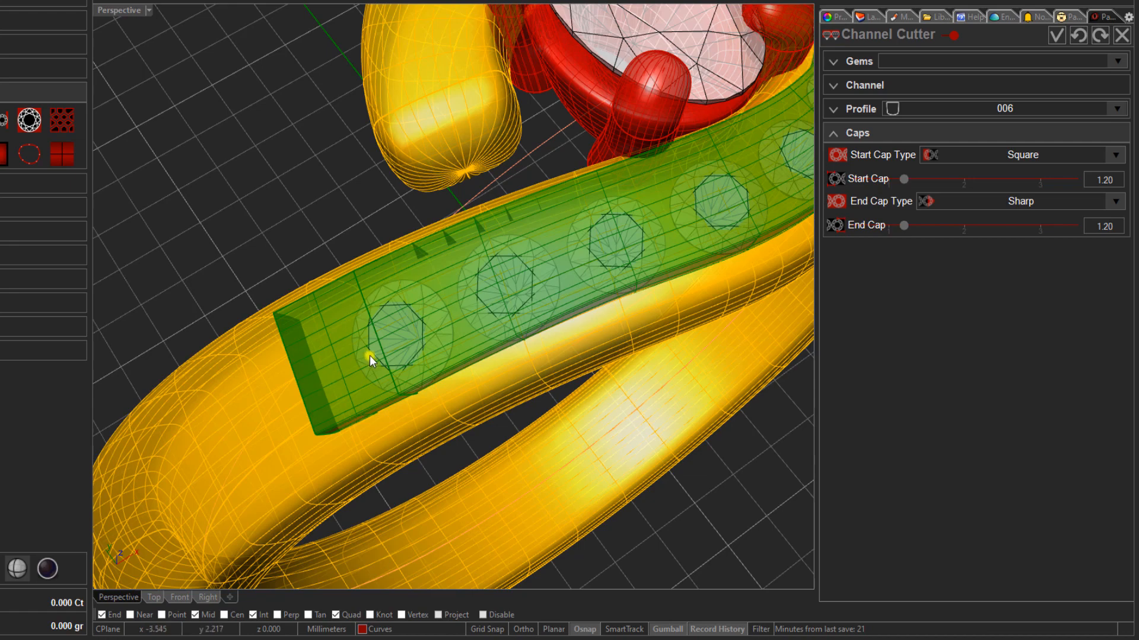
left_click_drag(905, 183, 900, 184)
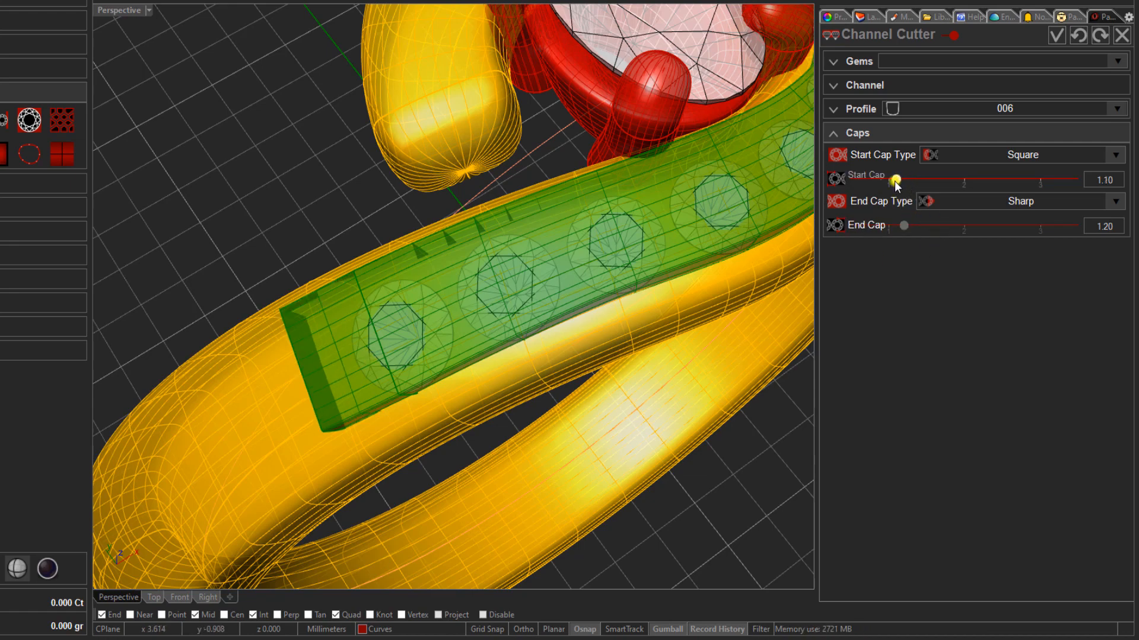
- Check the channel cutter's fit along the bypass arm and accept it
right_click_drag(471, 386, 341, 354)
scroll(457, 383, "up", 2)
scroll(380, 368, "down", 5)
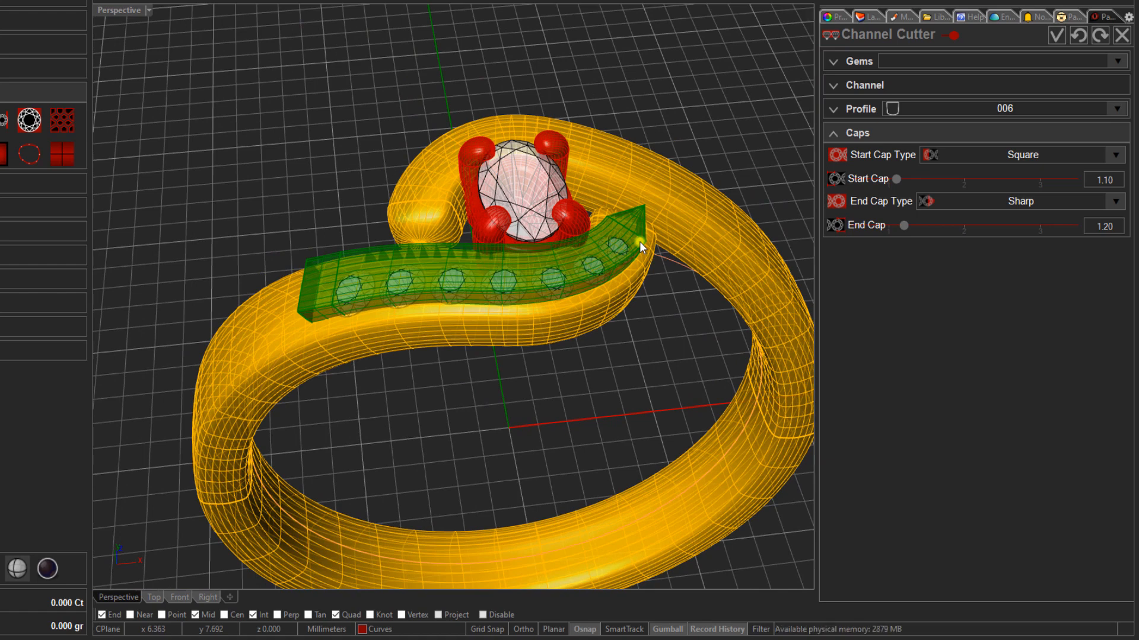
right_click_drag(639, 241, 642, 301)
scroll(583, 318, "up", 4)
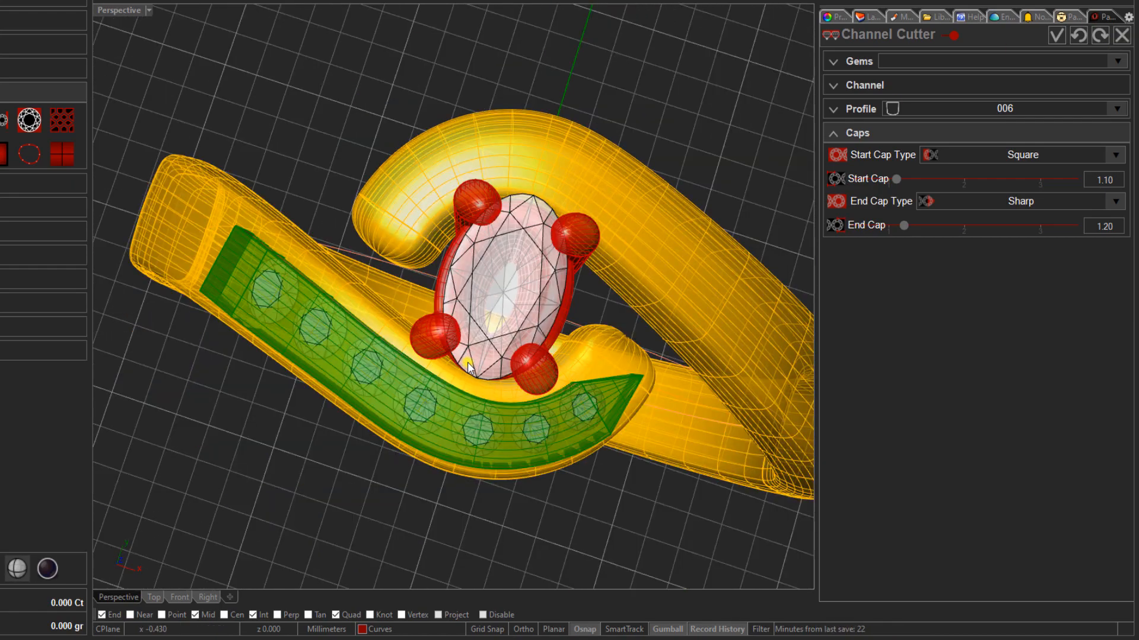
scroll(557, 394, "up", 5)
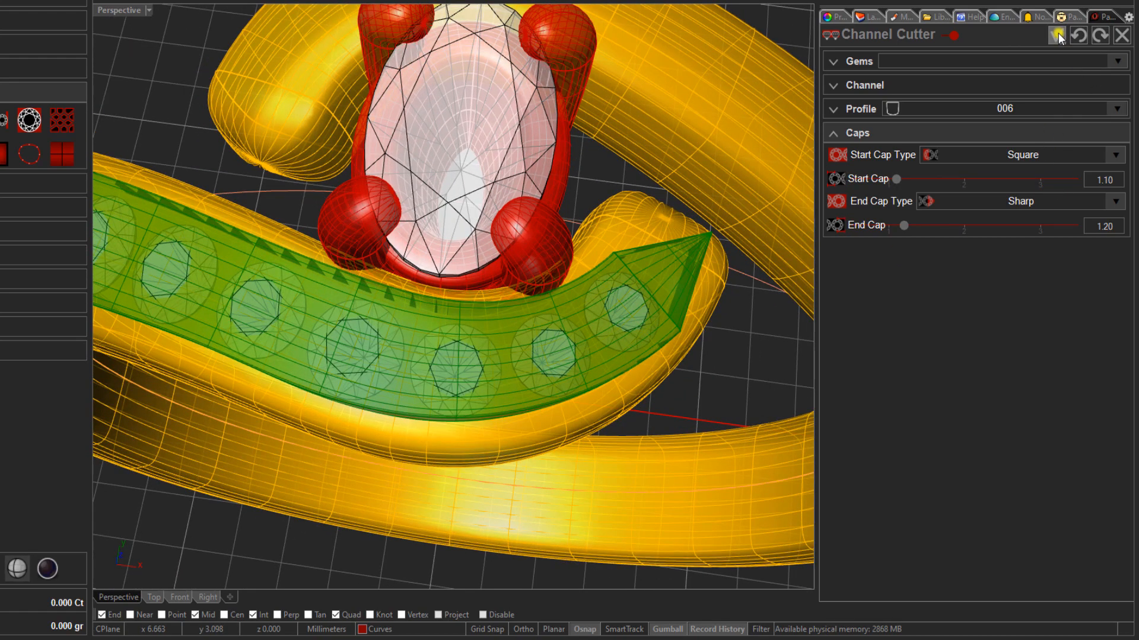
left_click(1058, 33)
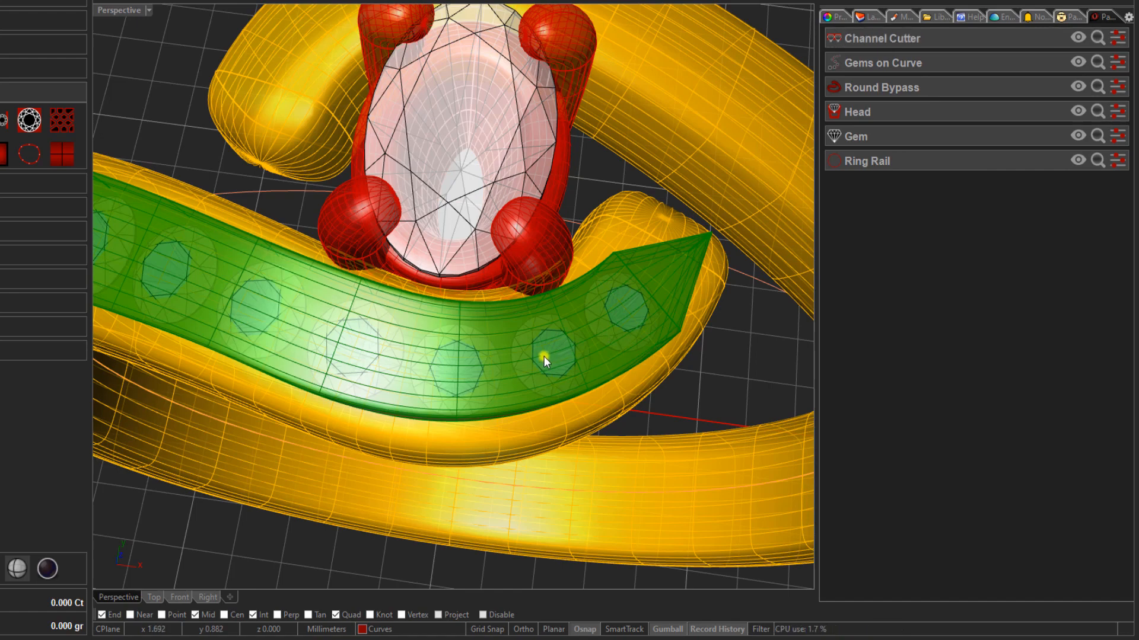
scroll(545, 356, "down", 5)
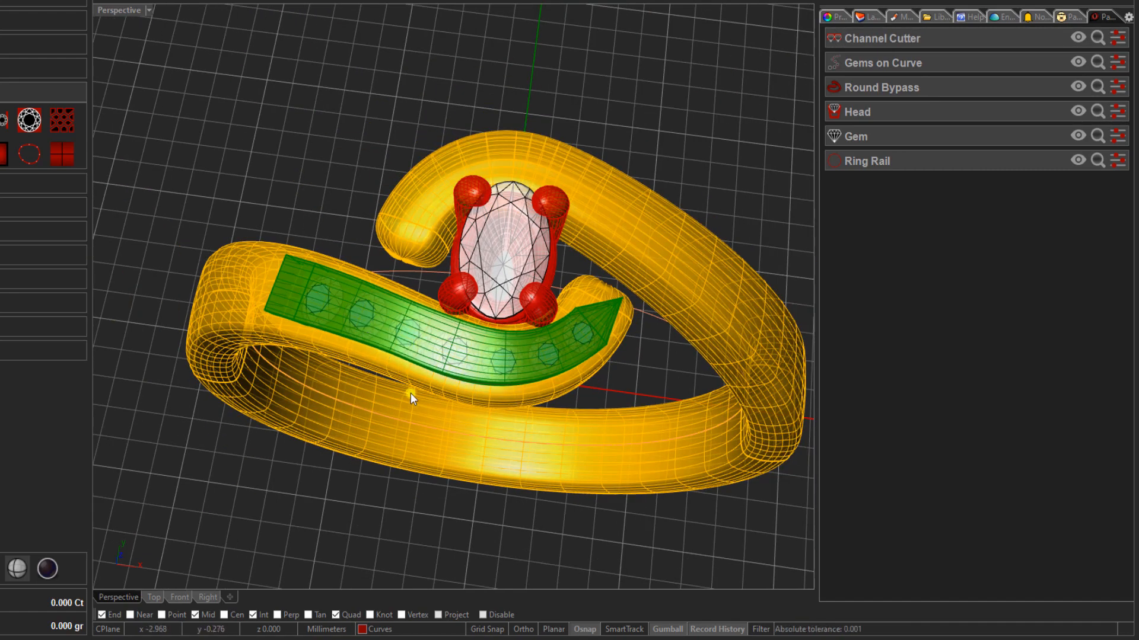
scroll(355, 302, "up", 3)
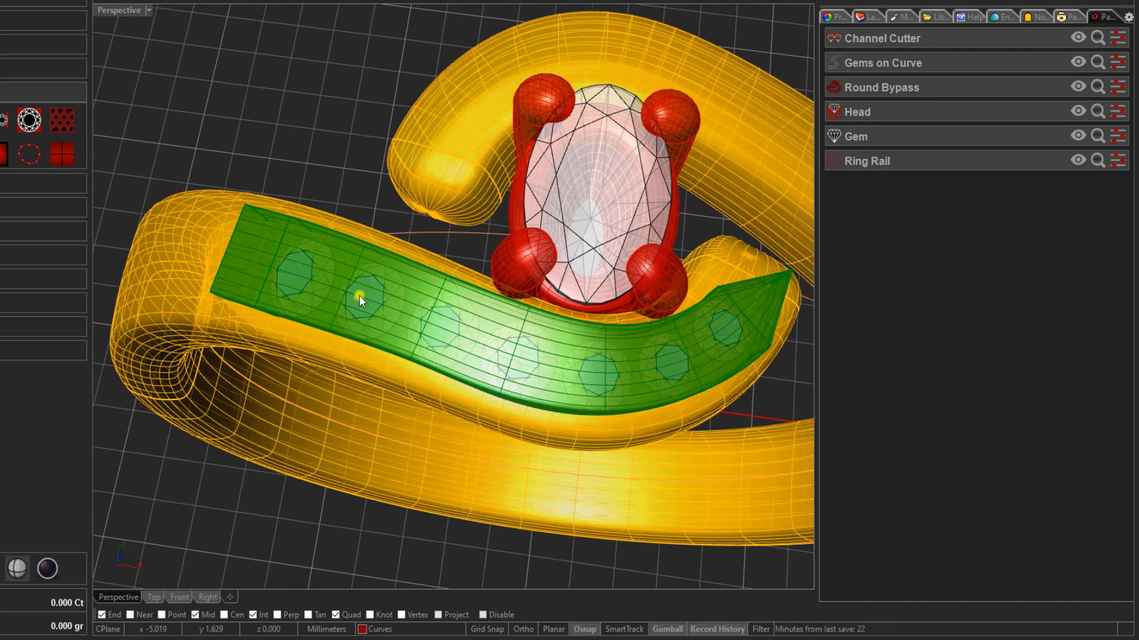
left_click(360, 297)
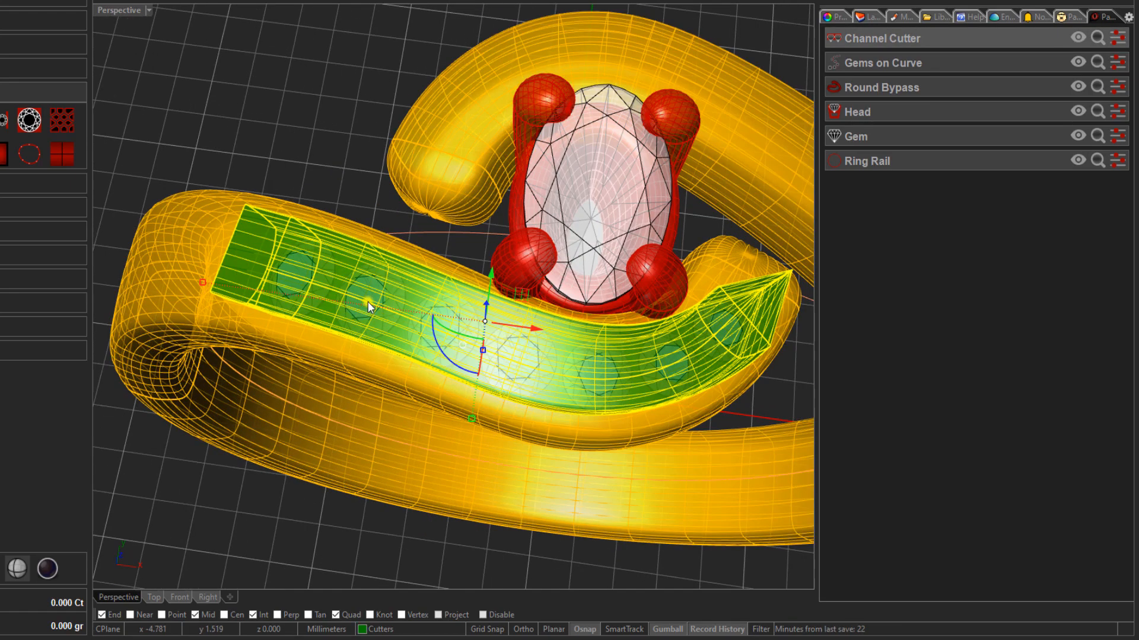
left_click(368, 302, "shift")
key("Escape")
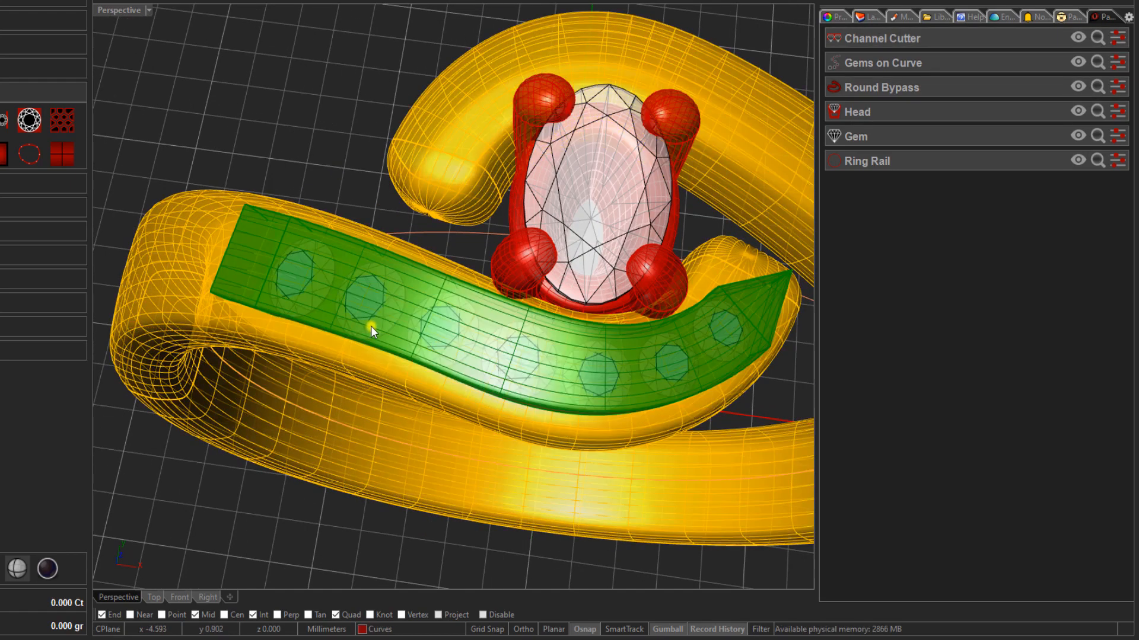
left_click(372, 326)
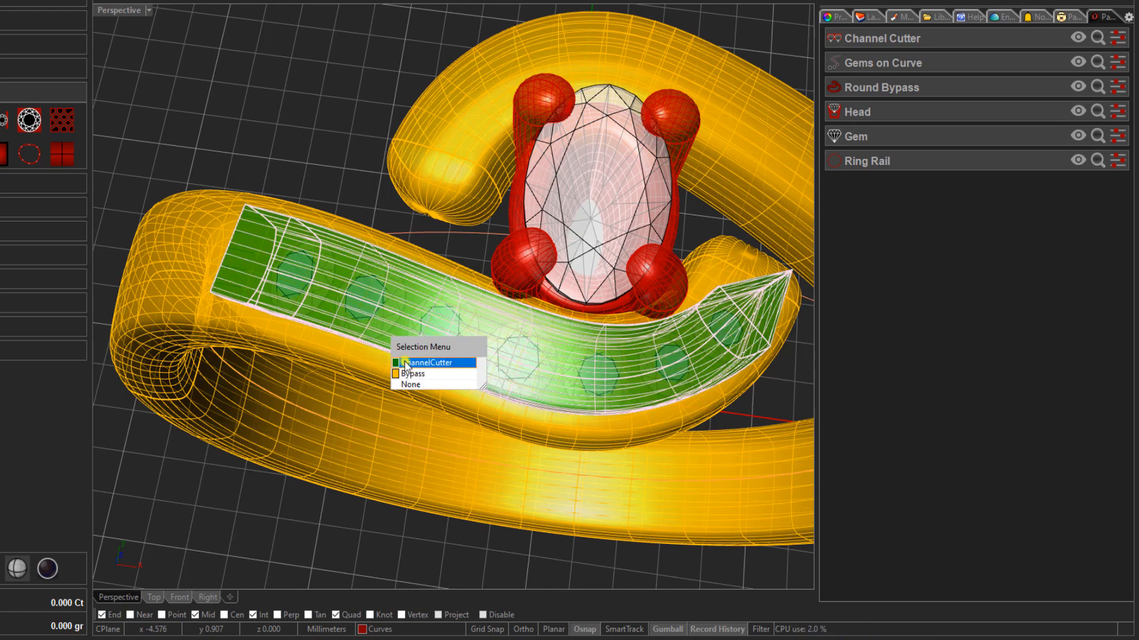
left_click(287, 115)
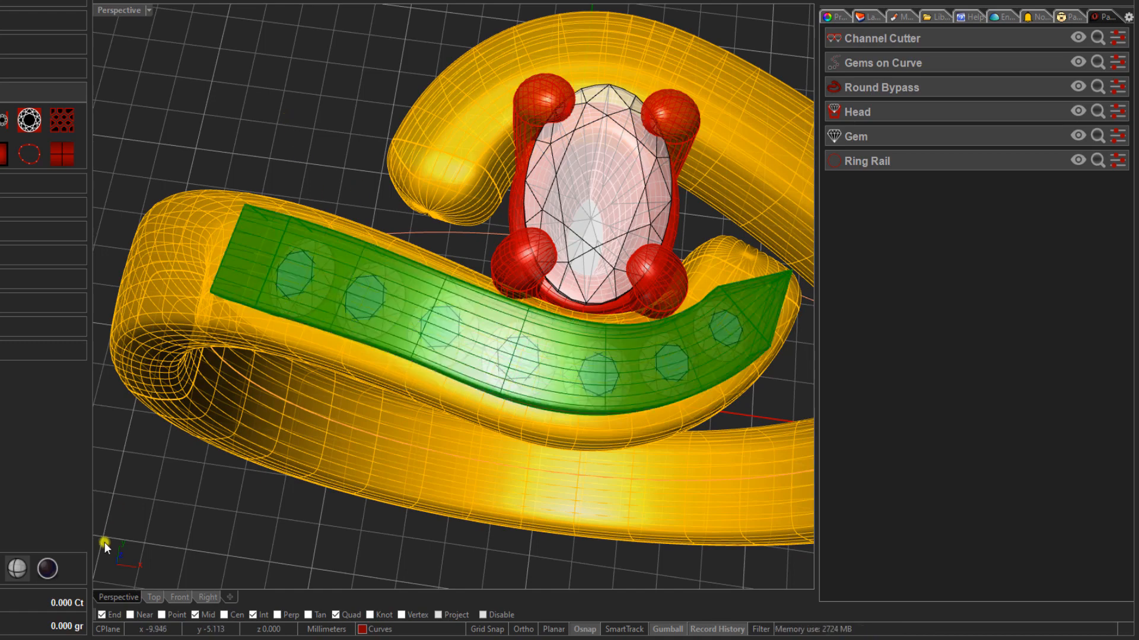
- Select the bypass arm's gems and their channel cutter together in the front view and return to the perspective view
left_click(178, 597)
scroll(444, 282, "up", 5)
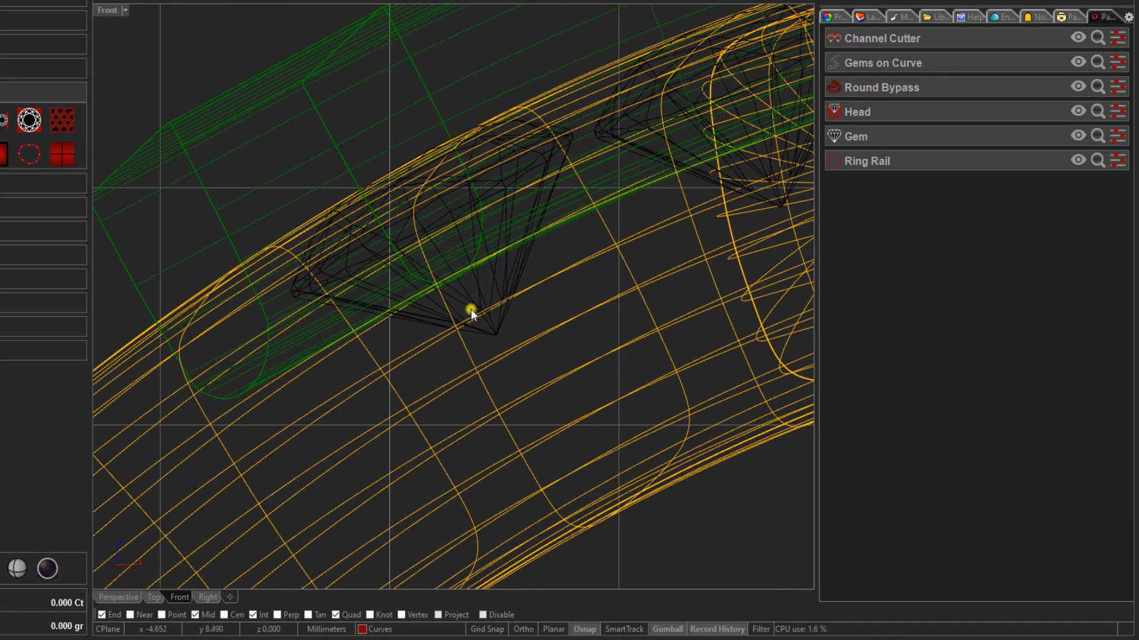
left_click(501, 284)
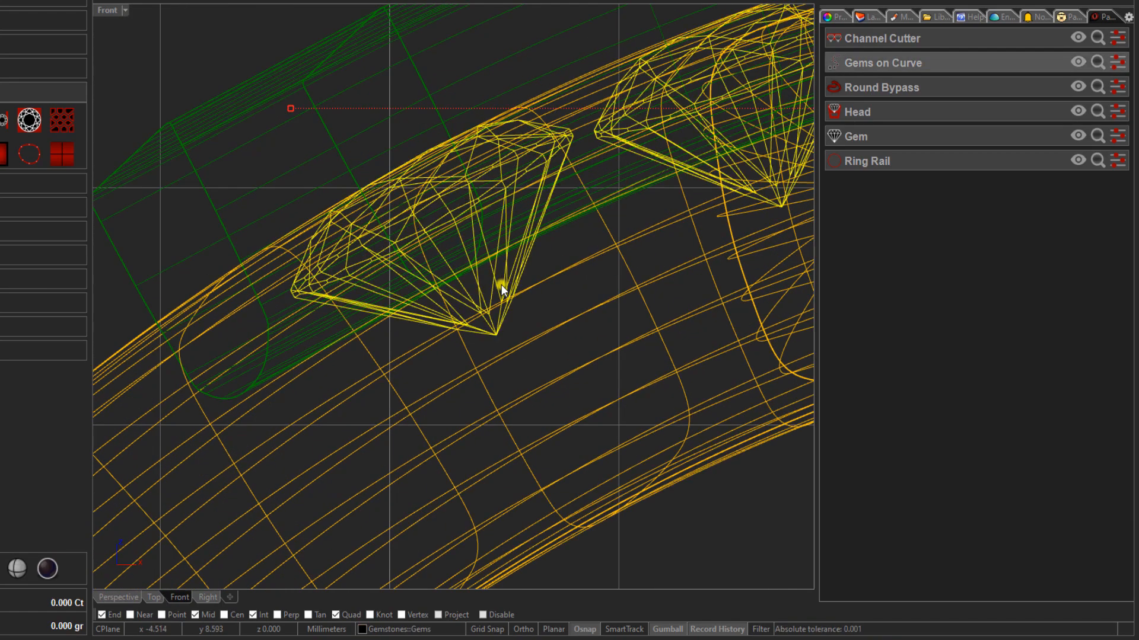
key("shift")
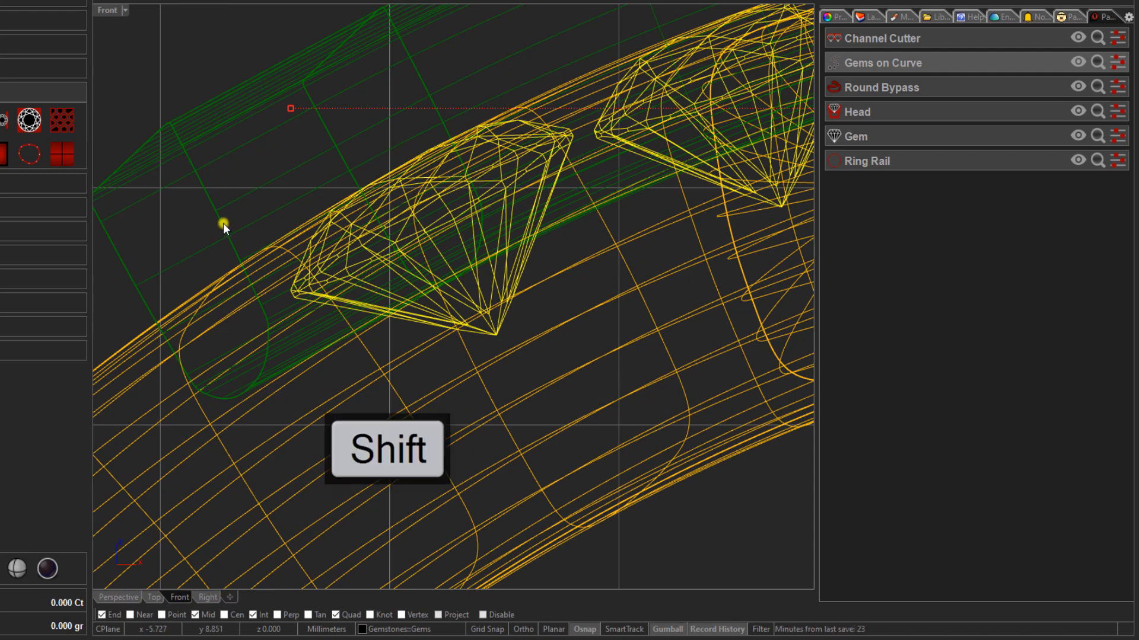
left_click(223, 223, "shift")
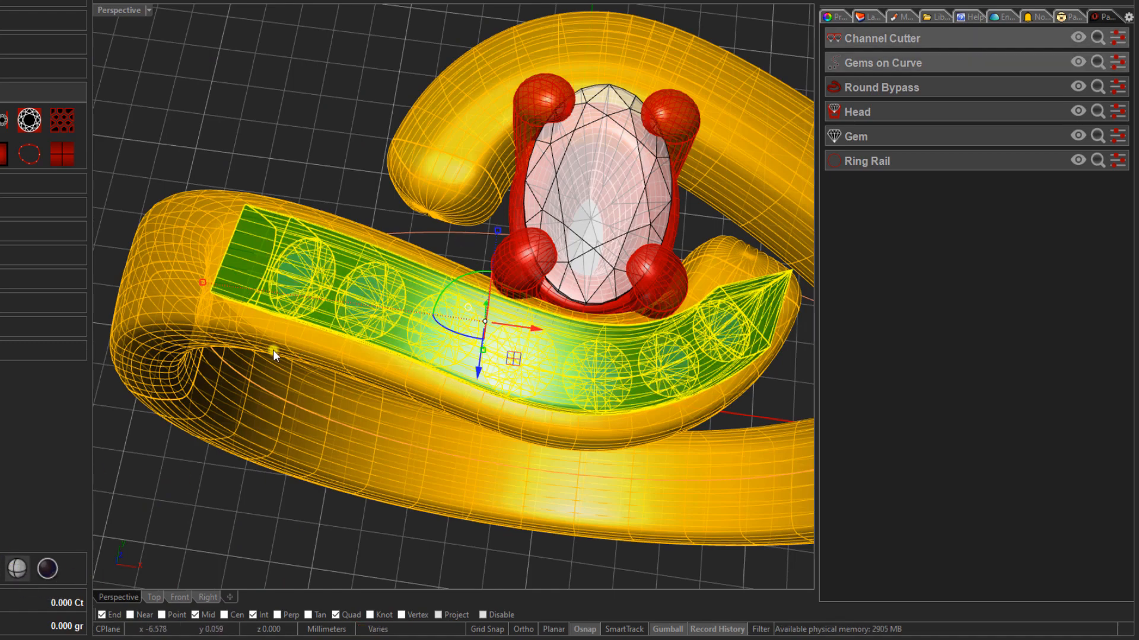
scroll(273, 350, "down", 2)
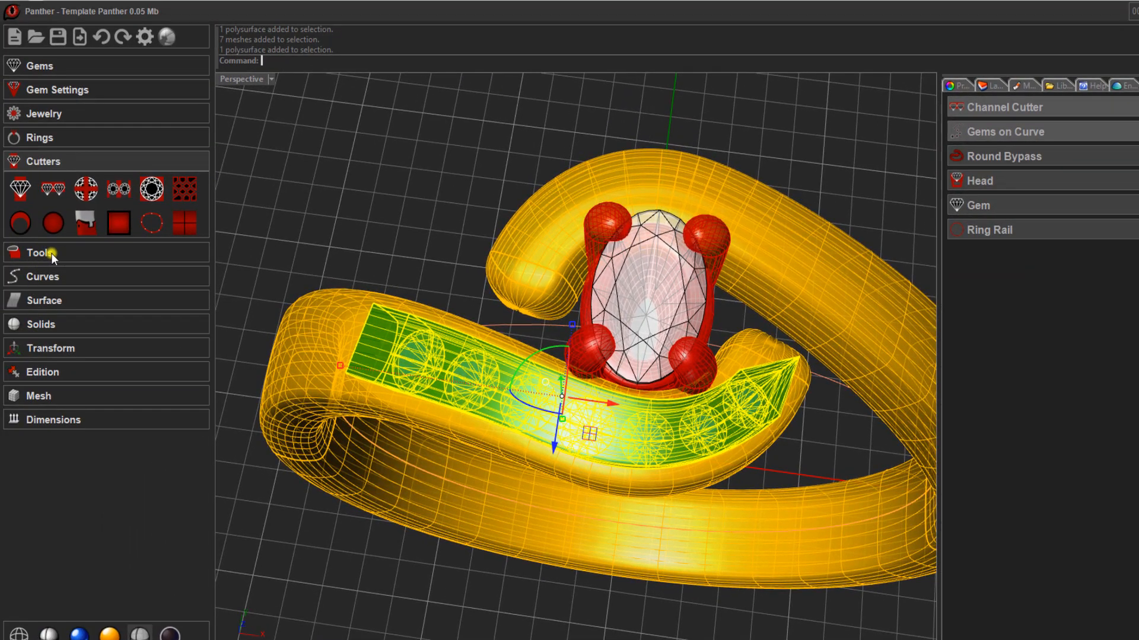
- Mirror the selected gems and channel cutter onto the other bypass arm with only Mirror Diagonal enabled, and clear the selection
left_click(69, 252)
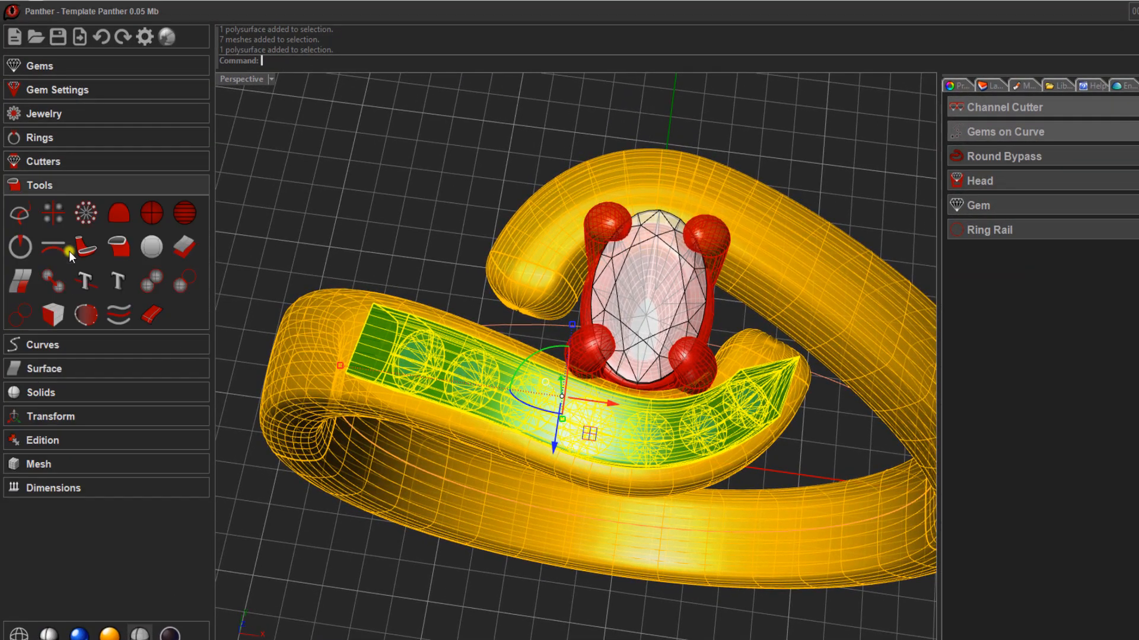
left_click(52, 214)
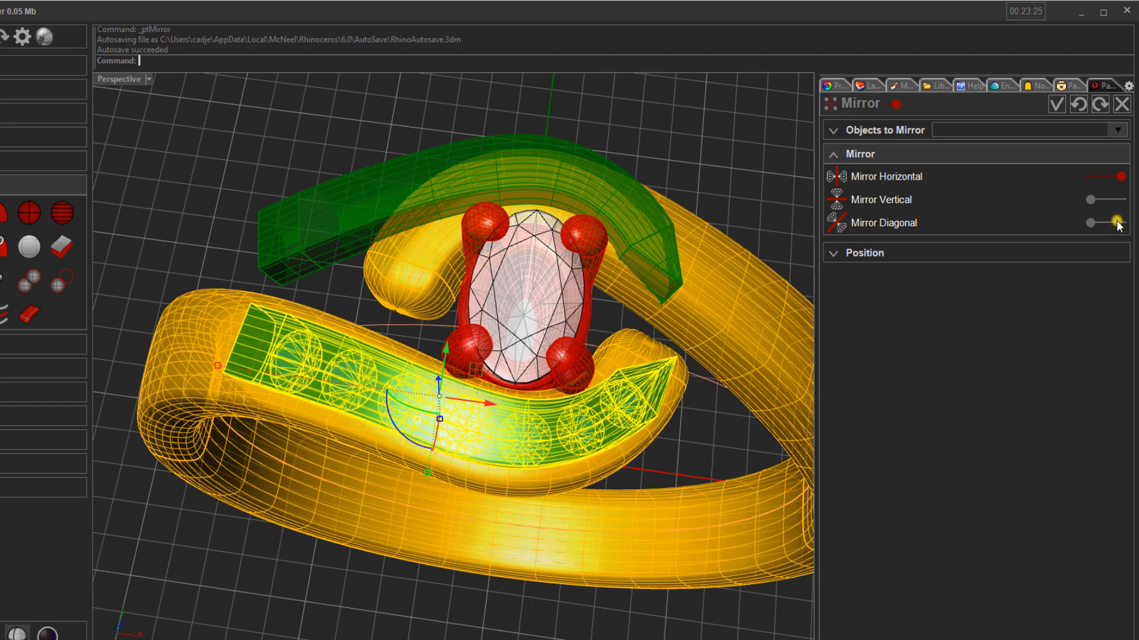
left_click(1117, 223)
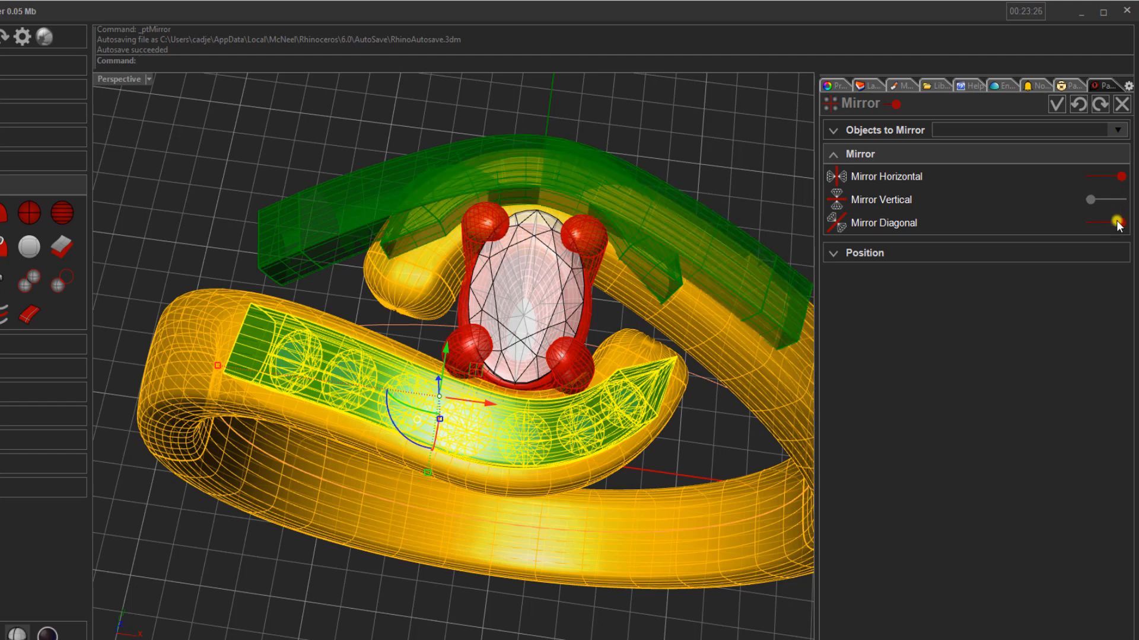
left_click(1092, 177)
left_click(1054, 105)
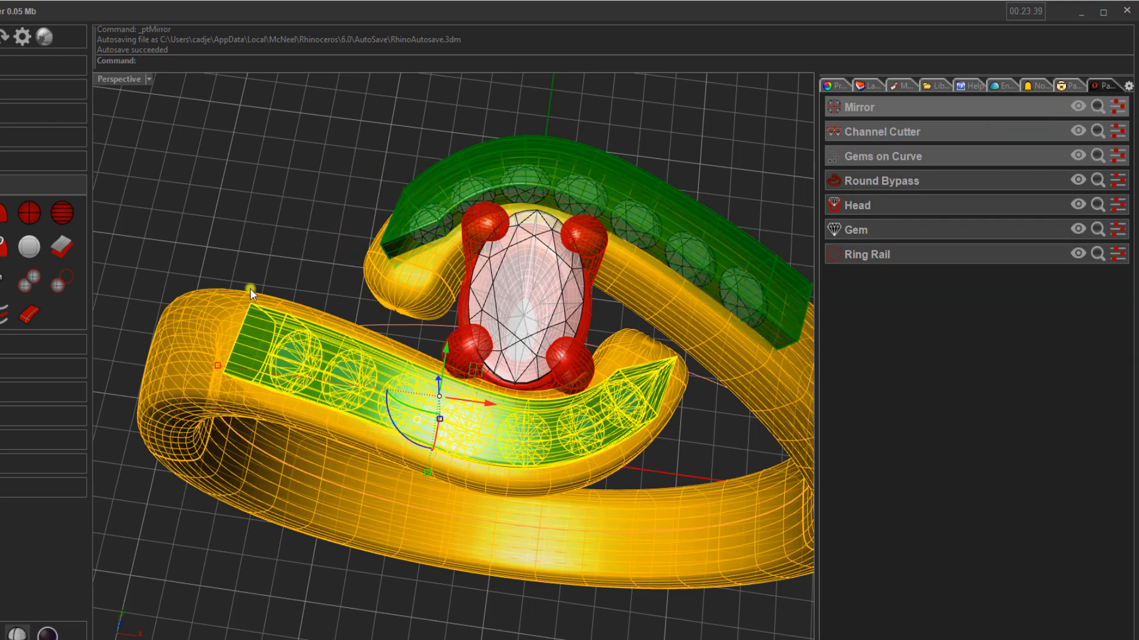
left_click(240, 198)
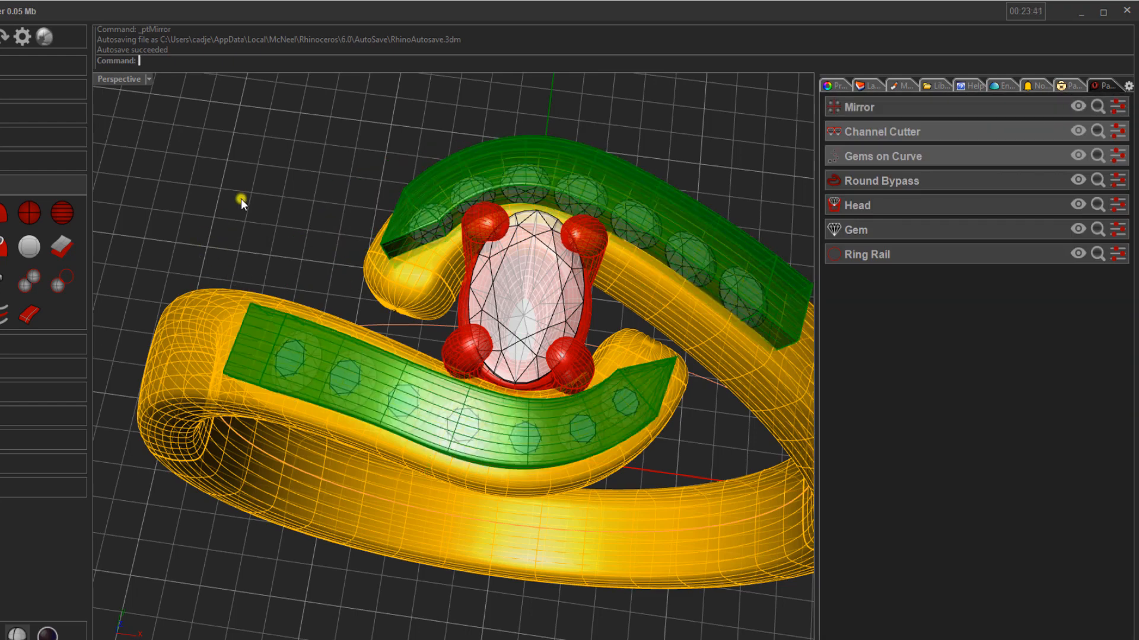
- Start a Boolean Difference and set the Bypass ring as Object A
scroll(229, 232, "down", 3)
mouse_move(229, 232)
right_mouse_down()
mouse_move(242, 300)
mouse_move(241, 264)
mouse_move(222, 245)
right_mouse_up()
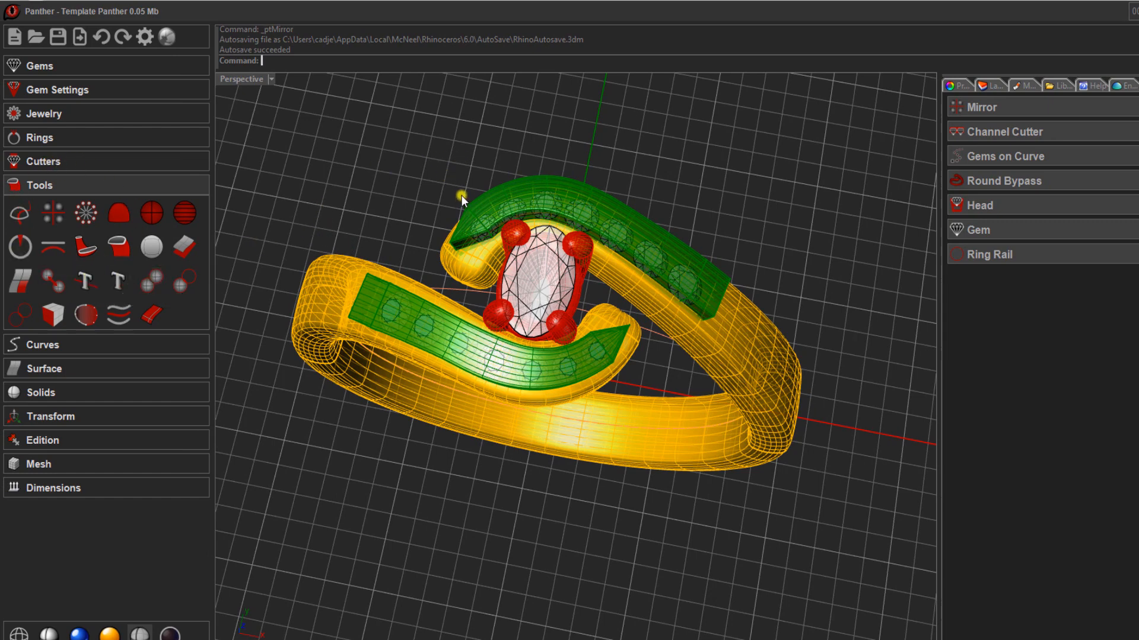
scroll(326, 197, "up", 2)
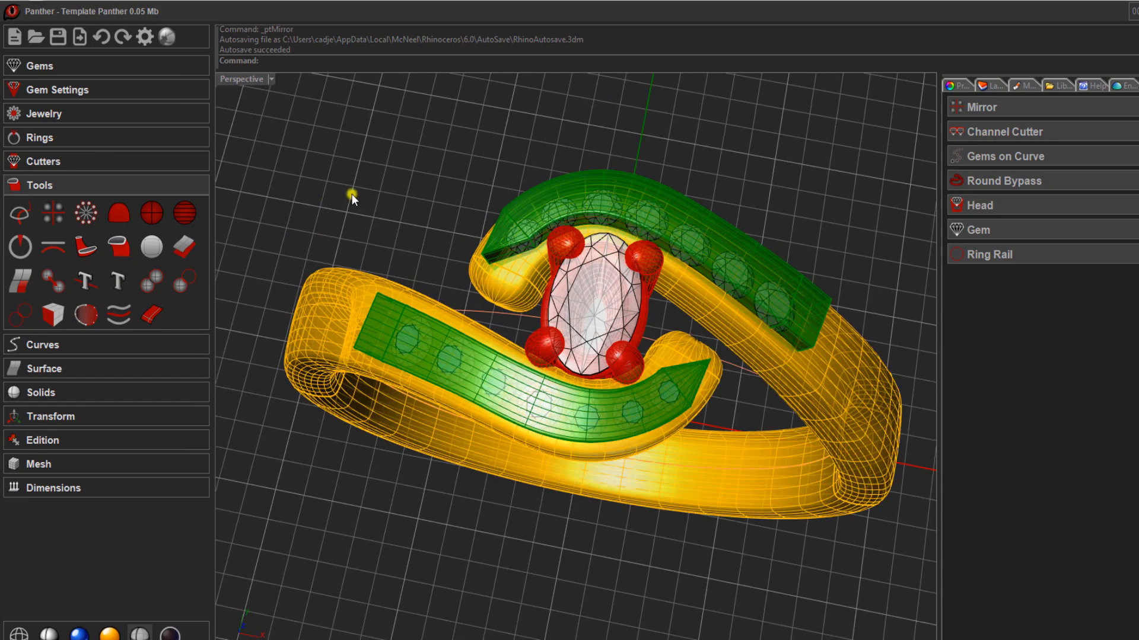
left_click(194, 282)
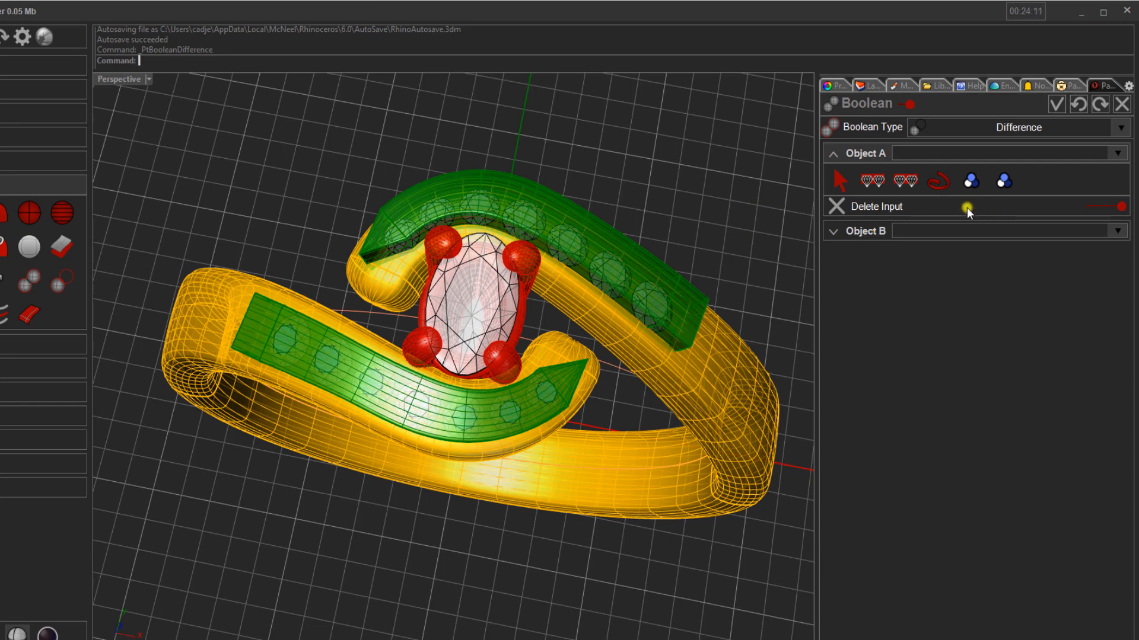
left_click(938, 181)
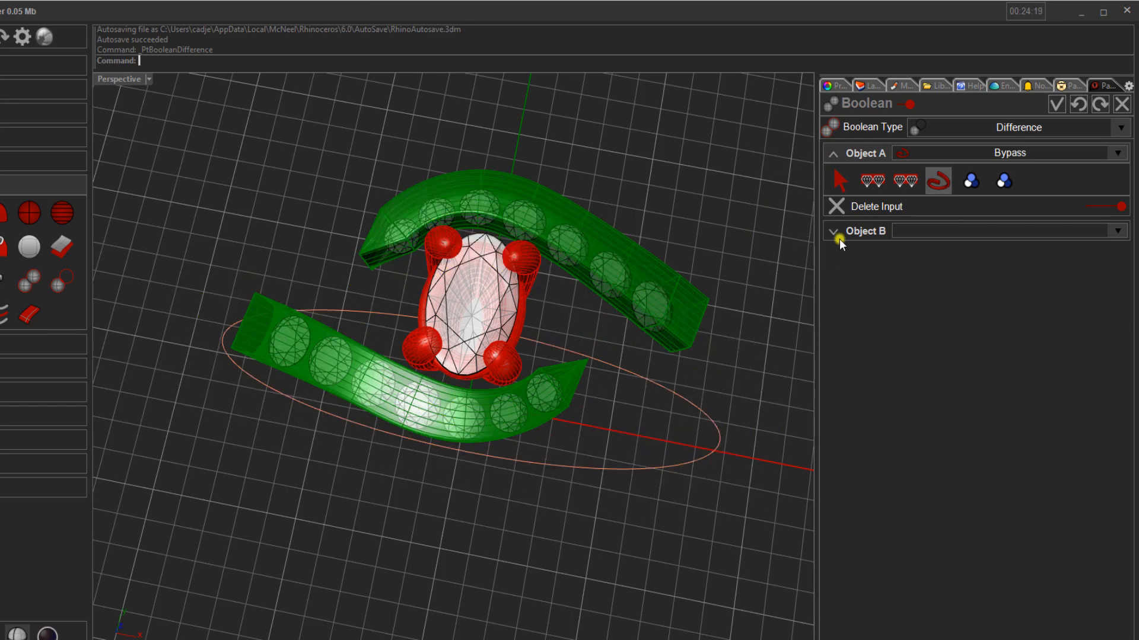
- Pick both channel cutters from the document as Object B and cut them from the bypass ring
left_click(870, 230)
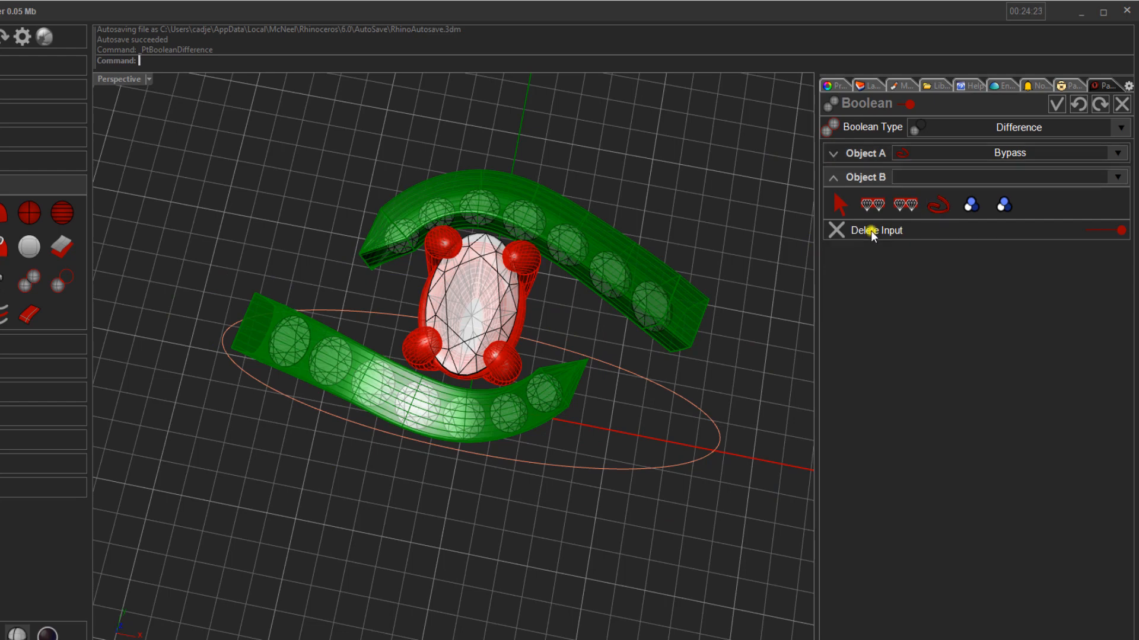
left_click(838, 208)
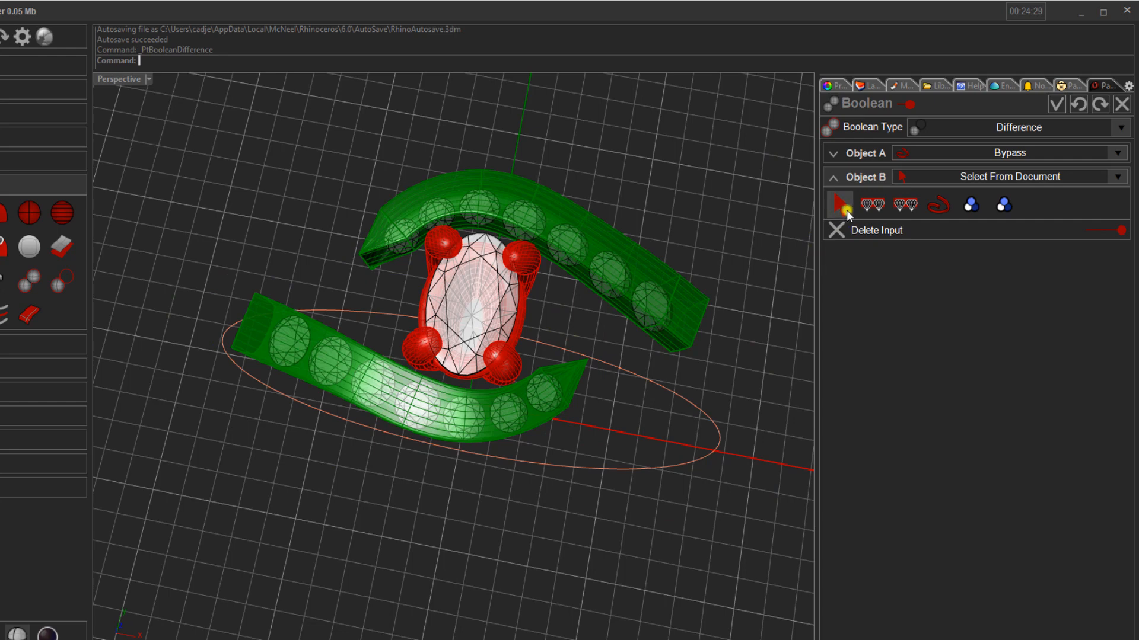
left_click(257, 333)
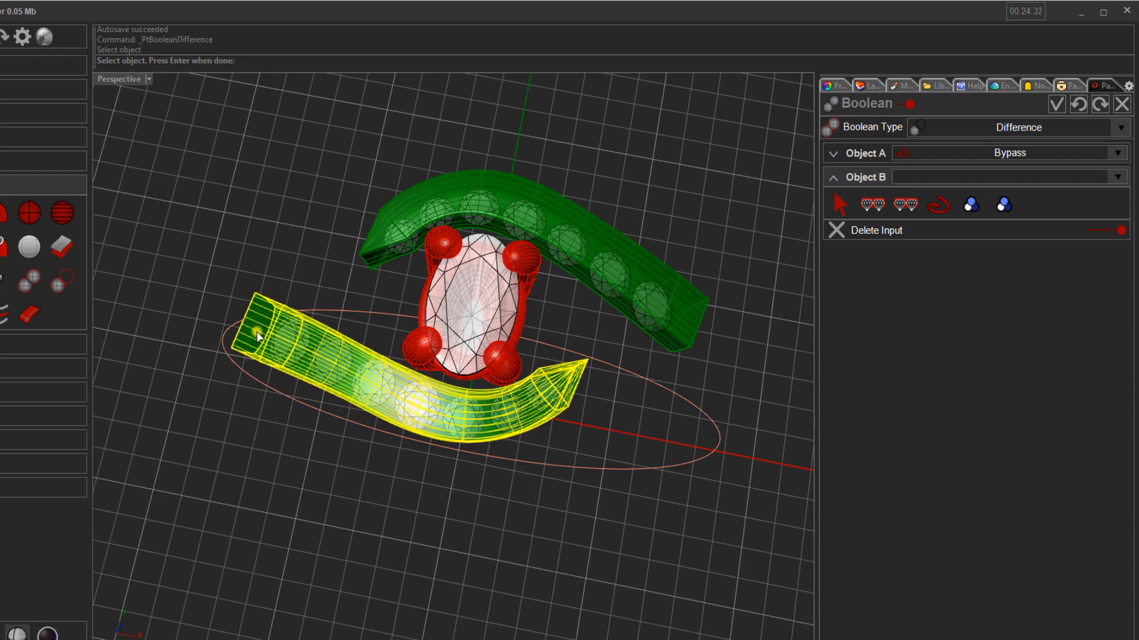
left_click(372, 256)
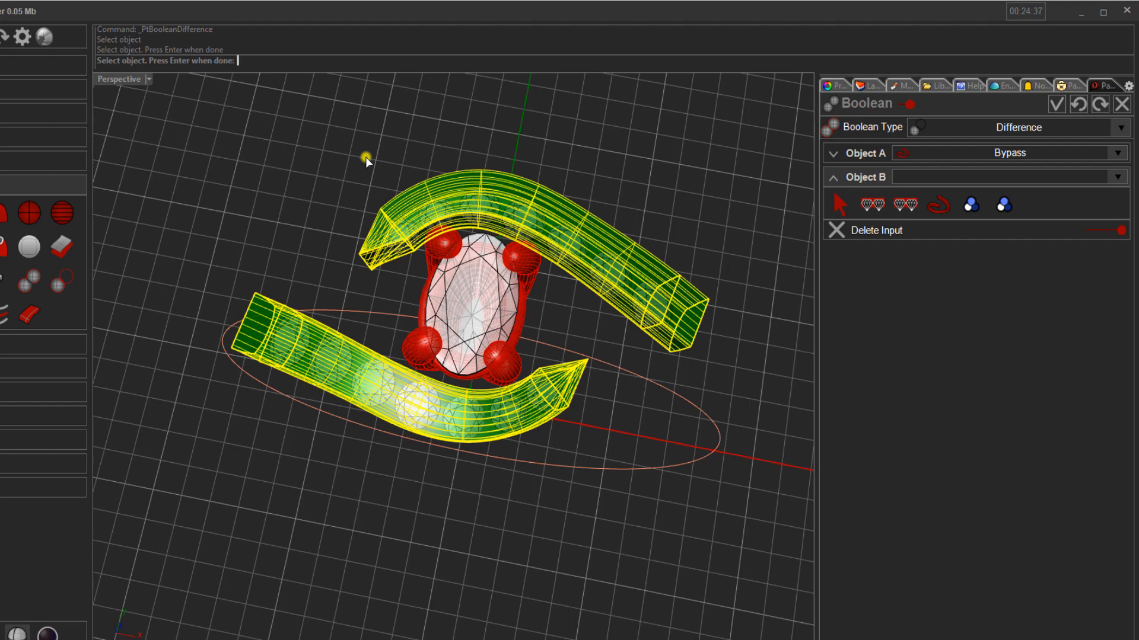
key("Return")
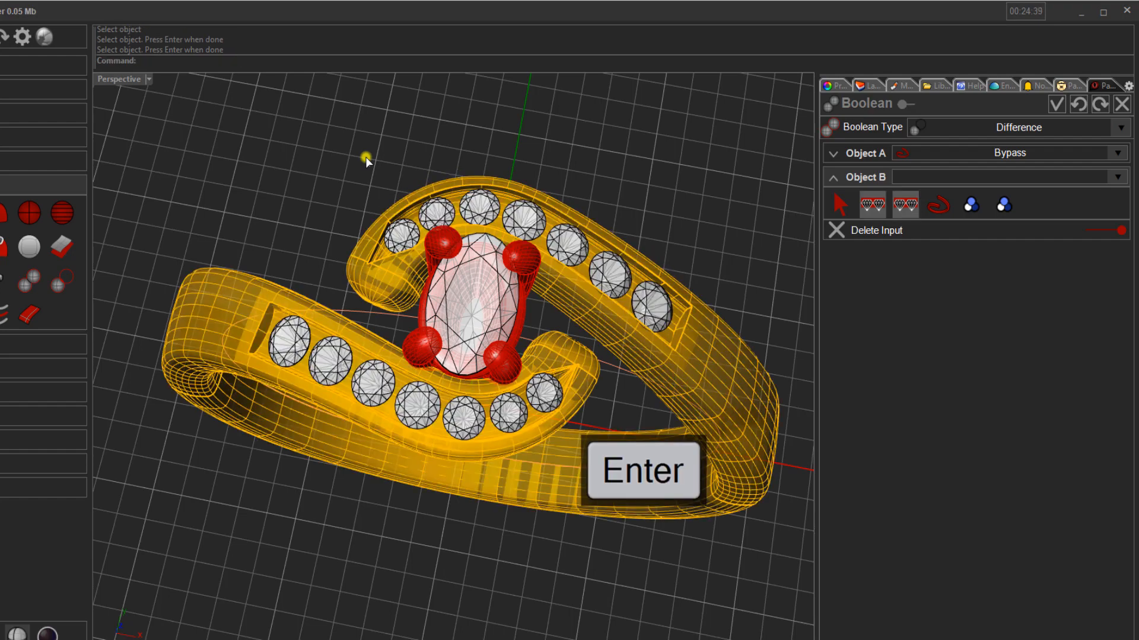
- Switch the viewport to Shaded display and examine the channels cut into both bypass arms
mouse_move(310, 229)
right_mouse_down()
mouse_move(312, 178)
mouse_move(297, 211)
right_mouse_up()
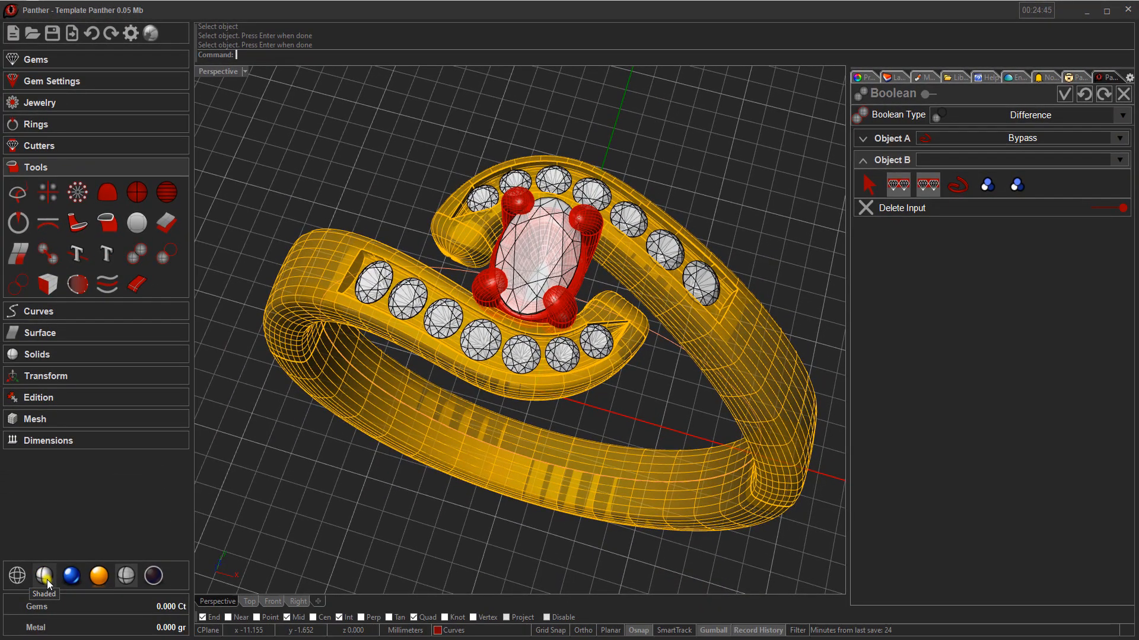
left_click(47, 584)
right_click_drag(436, 306, 482, 301)
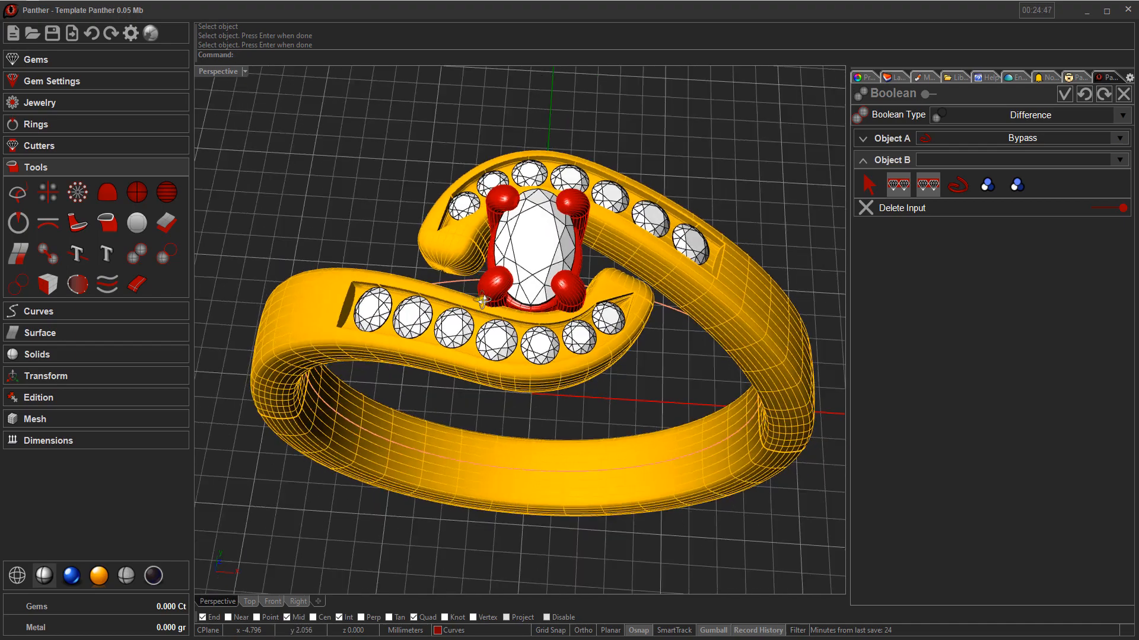
scroll(347, 350, "up", 10)
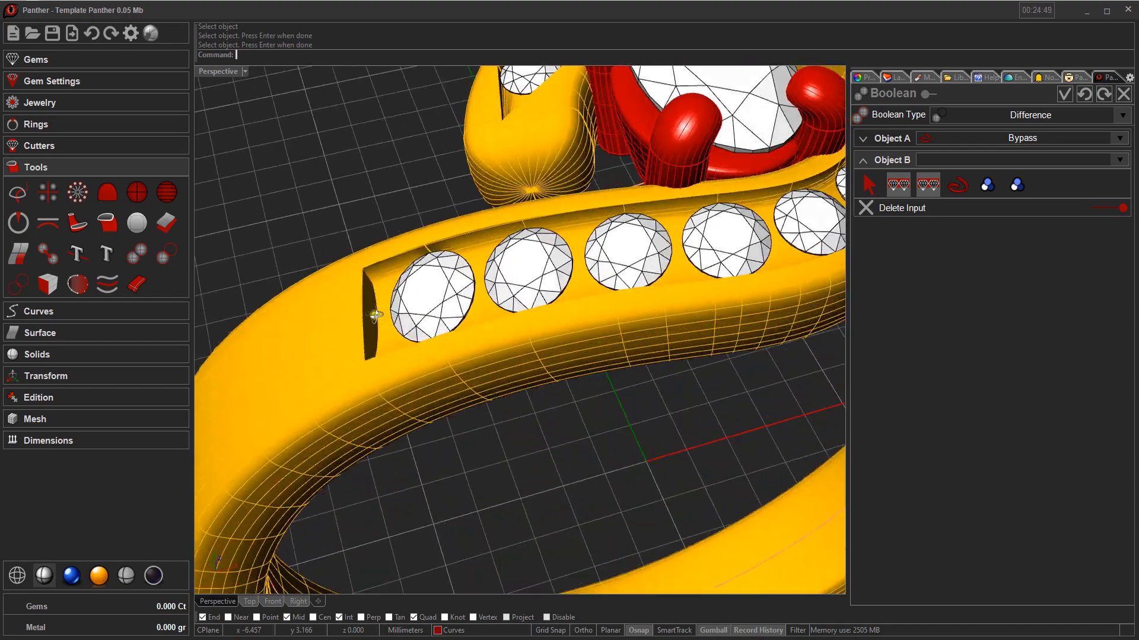
scroll(375, 314, "down", 10)
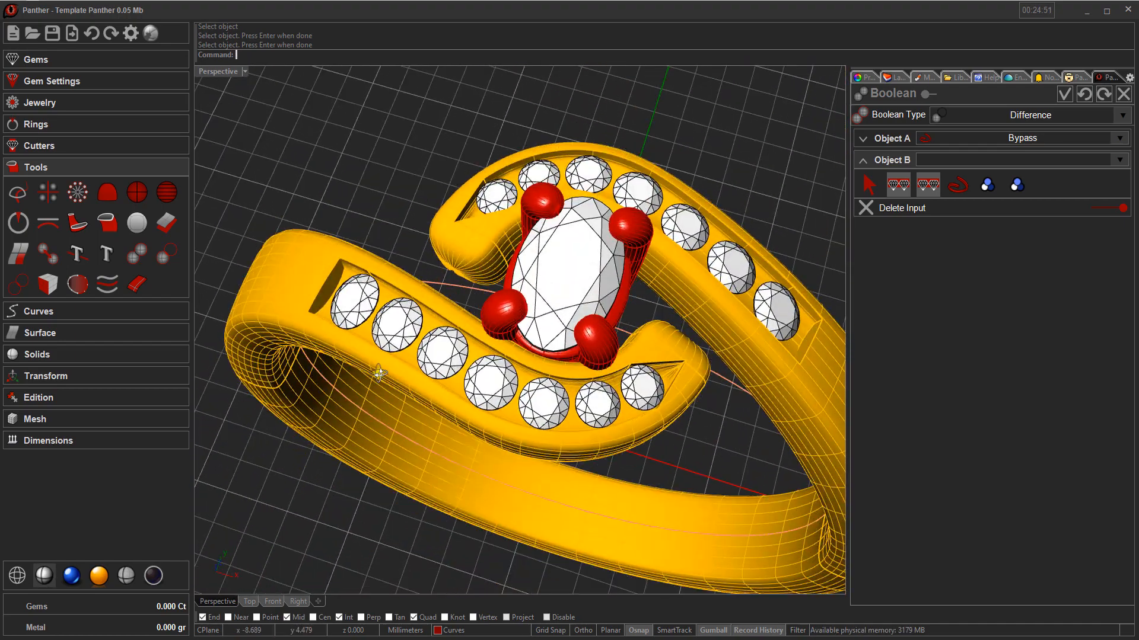
right_click_drag(379, 373, 383, 373)
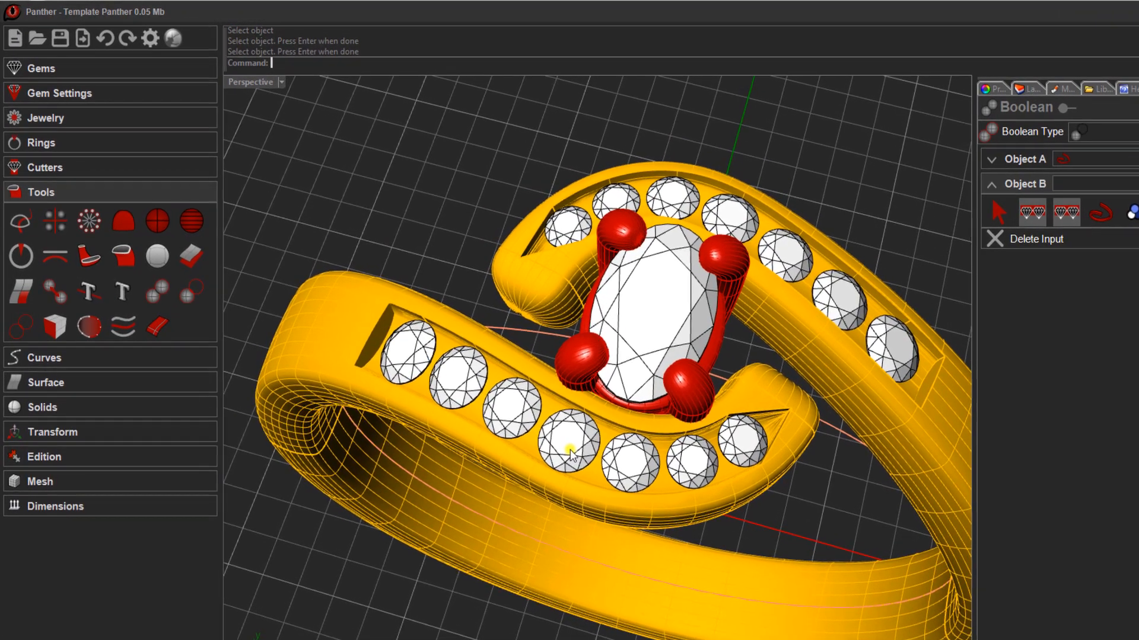
- Start a Prongs Row on the gems of both bypass arms and validate the pending Boolean's changes
left_click(495, 396)
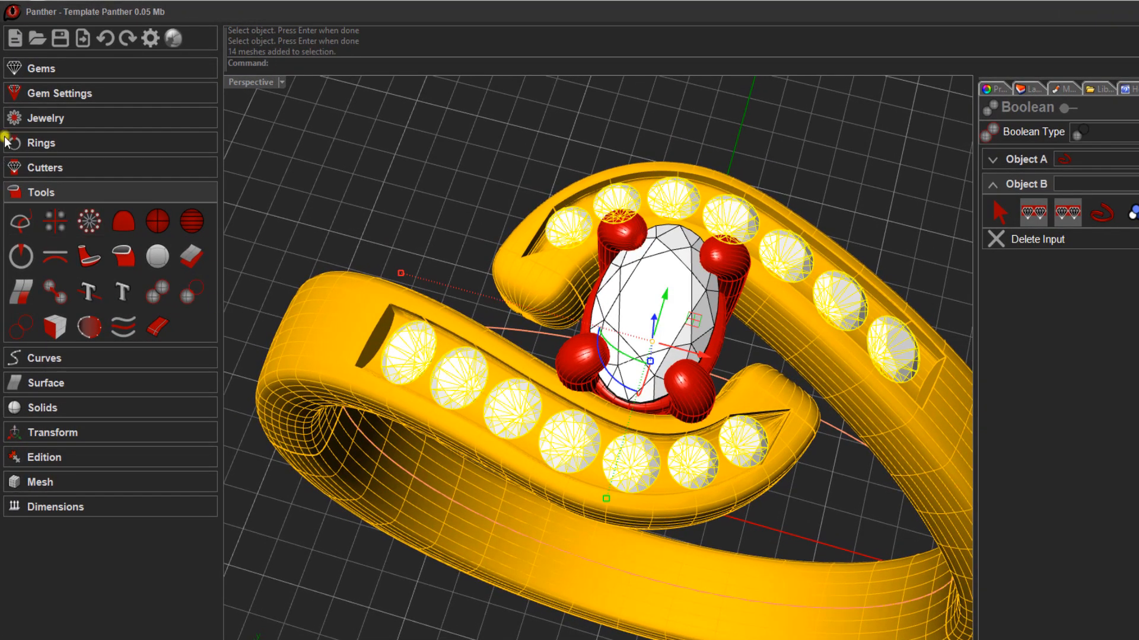
left_click(79, 93)
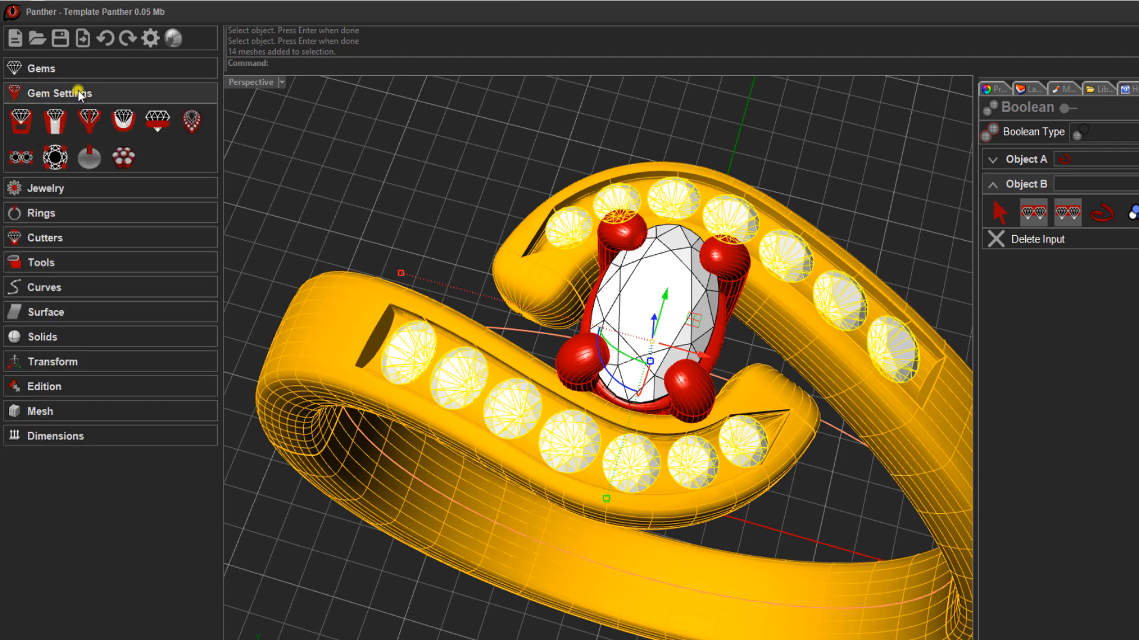
left_click(21, 159)
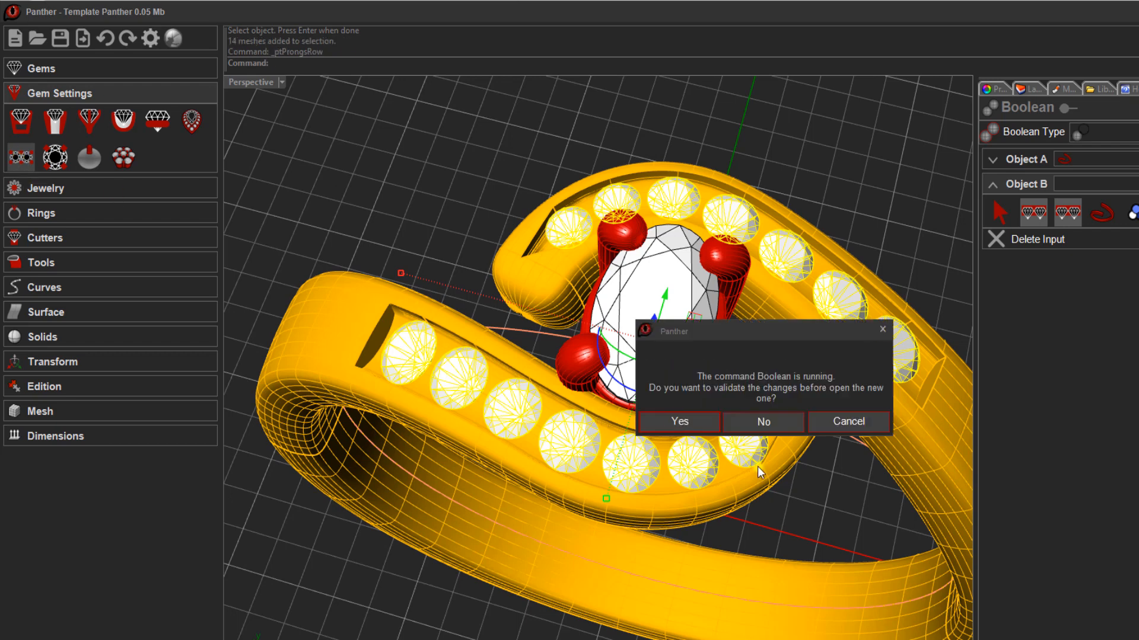
left_click(682, 421)
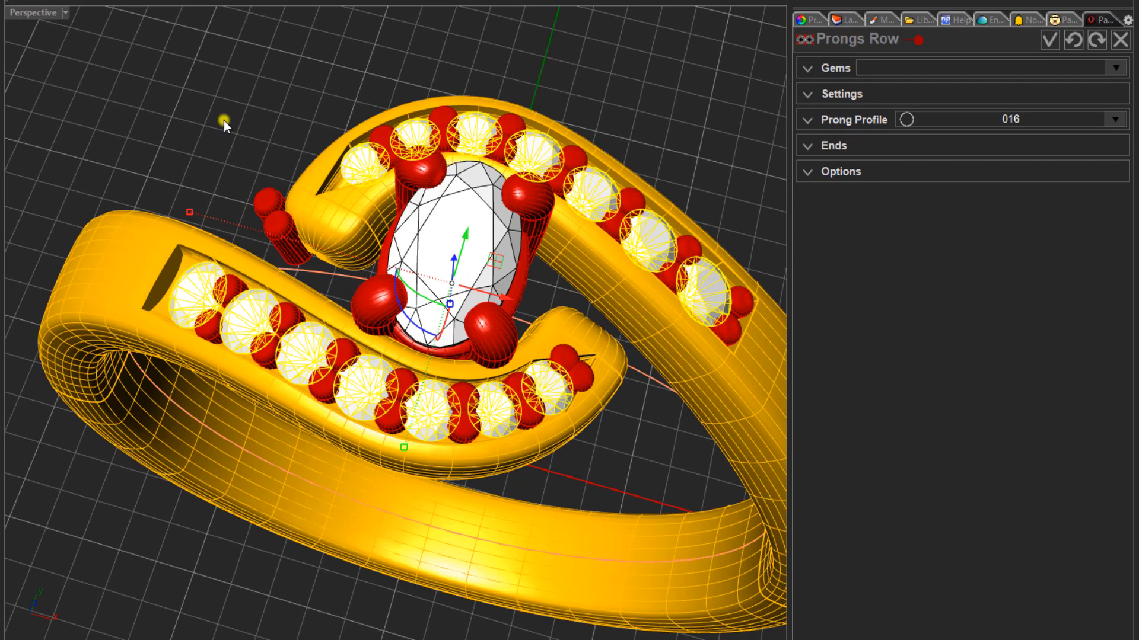
mouse_move(223, 119)
right_mouse_down()
mouse_move(300, 109)
mouse_move(232, 126)
right_mouse_up()
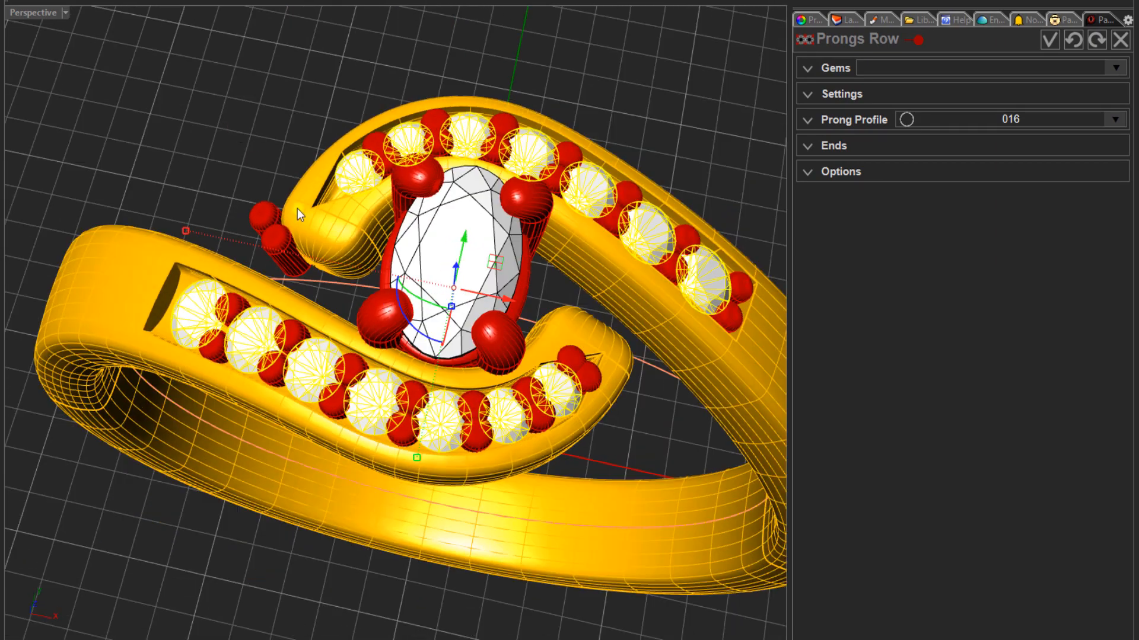
left_click(833, 145)
left_click(1106, 170)
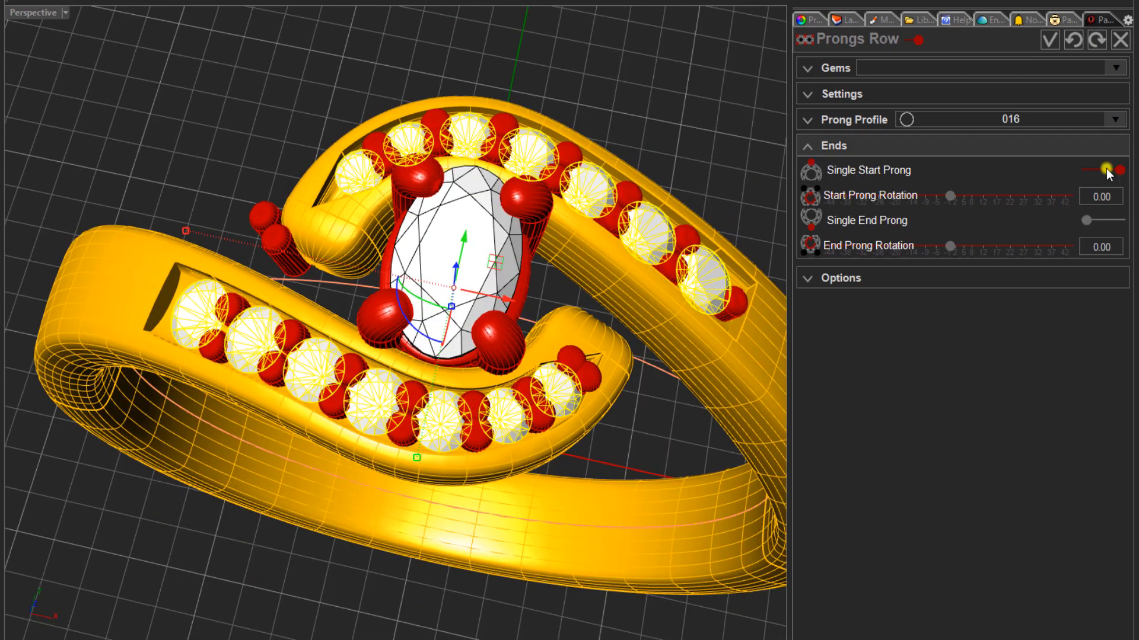
left_click(1107, 170)
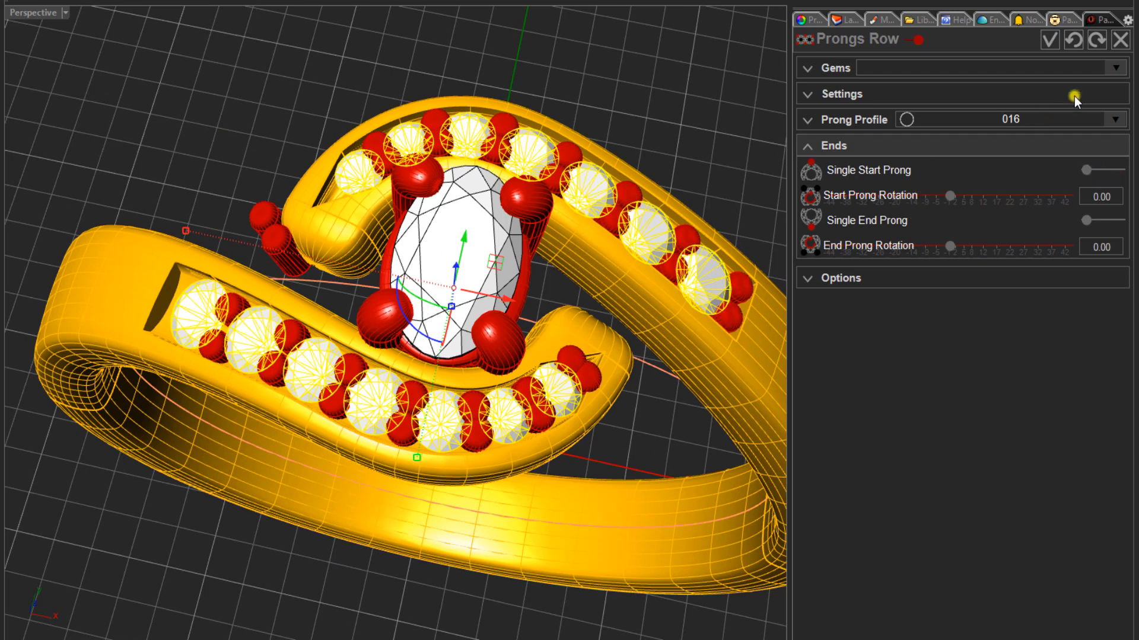
left_click(1118, 41)
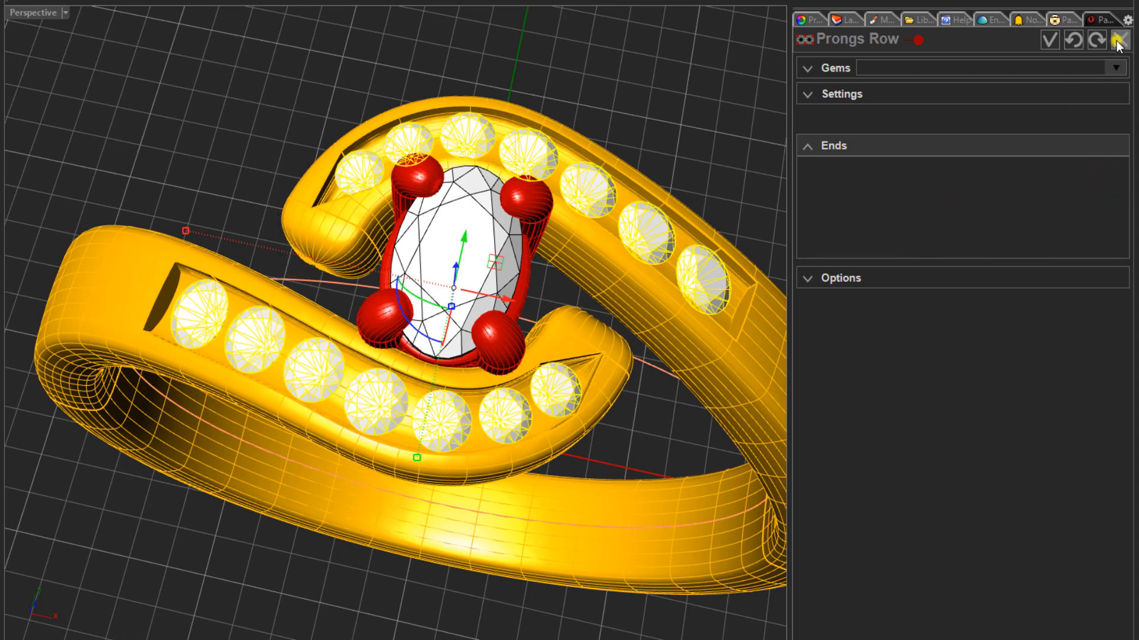
- Ungroup the channel gems of both bypass arms so that each gem can be selected individually
left_click(198, 114)
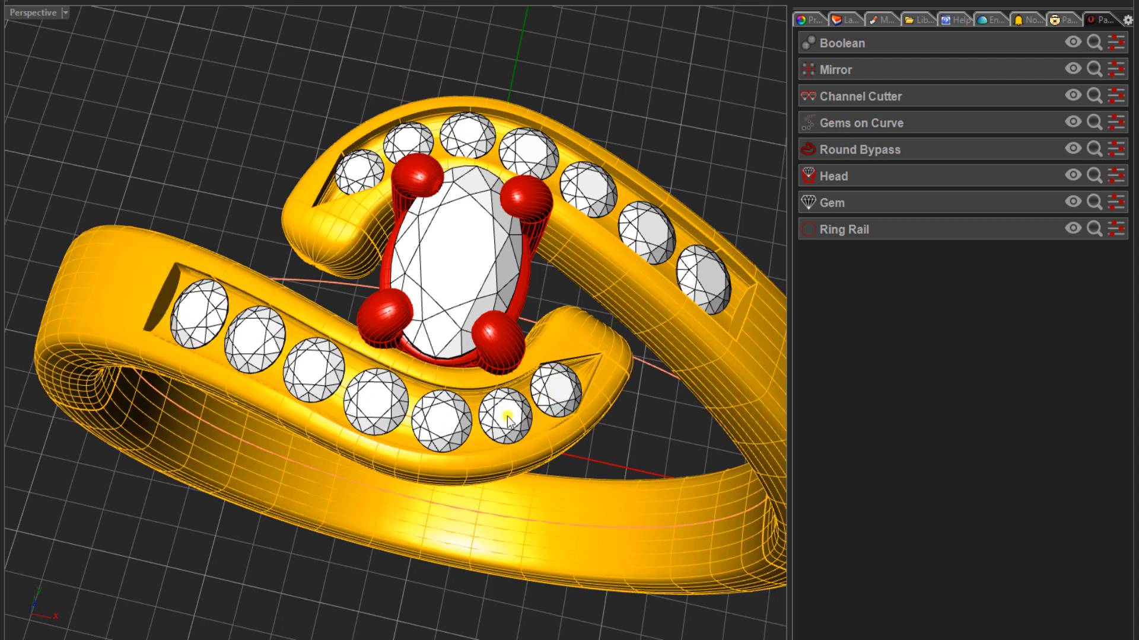
left_click(309, 367)
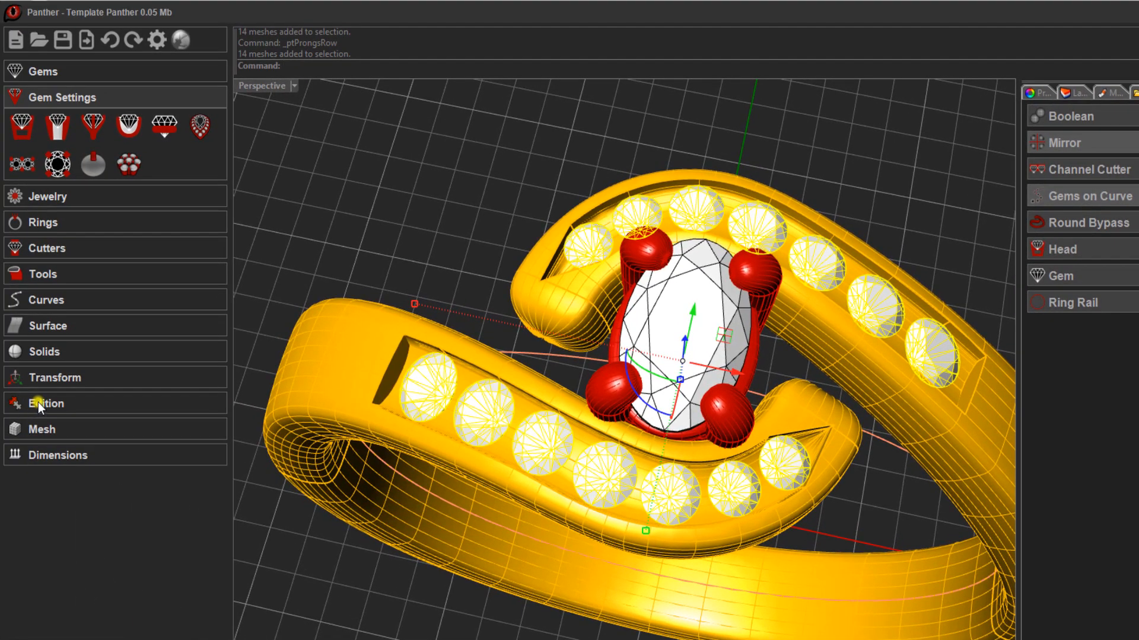
left_click(38, 402)
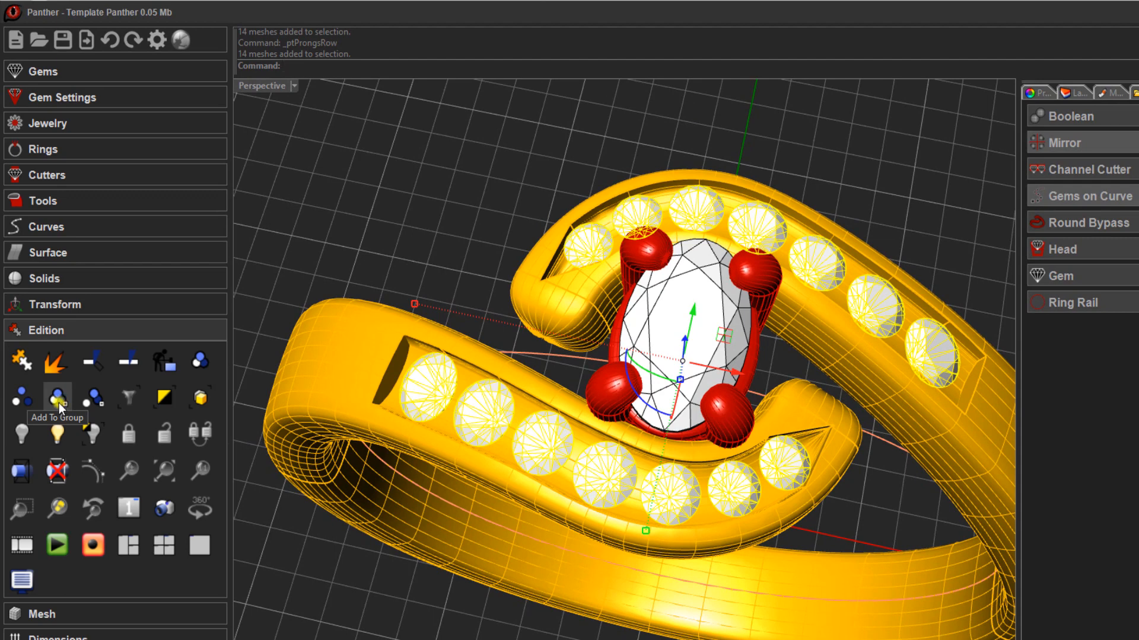
left_click(24, 397)
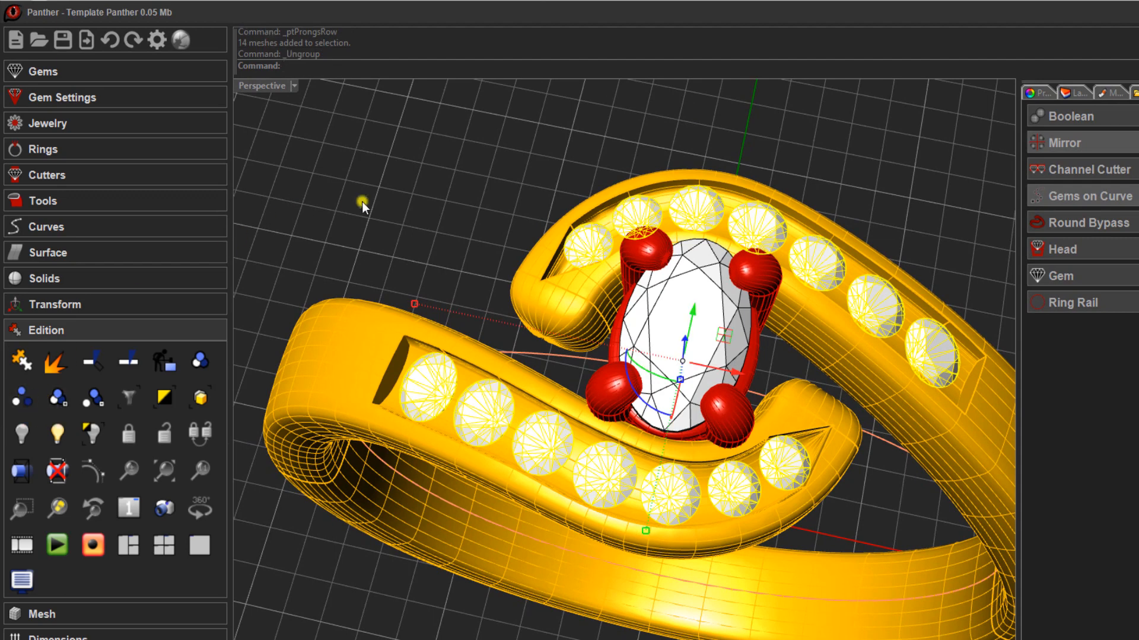
left_click(378, 199)
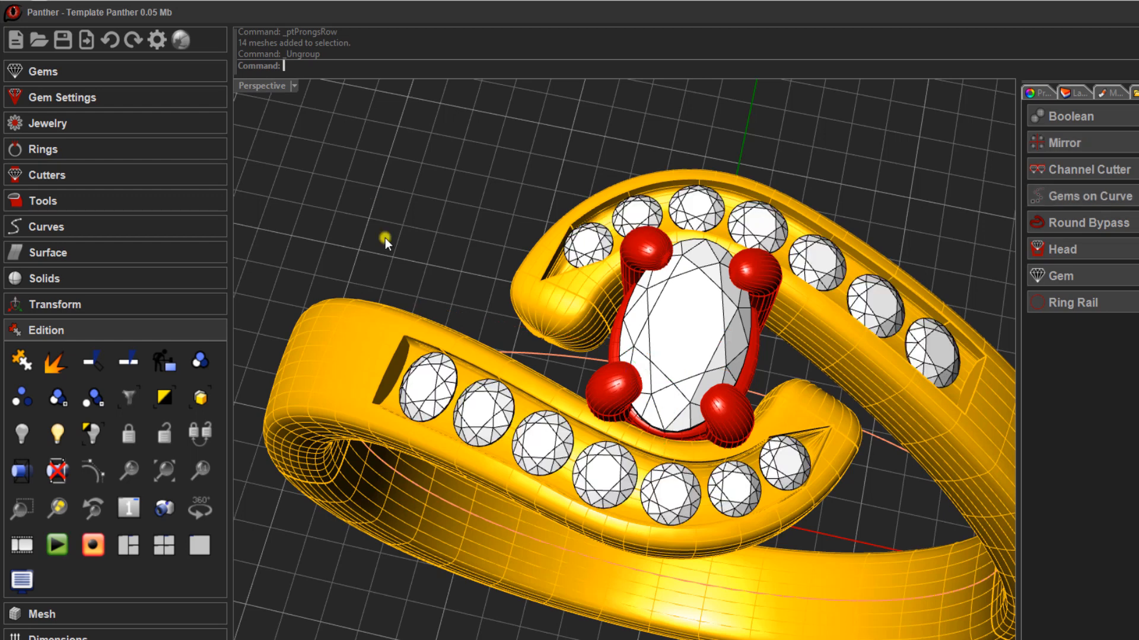
left_click(431, 392)
key("Escape")
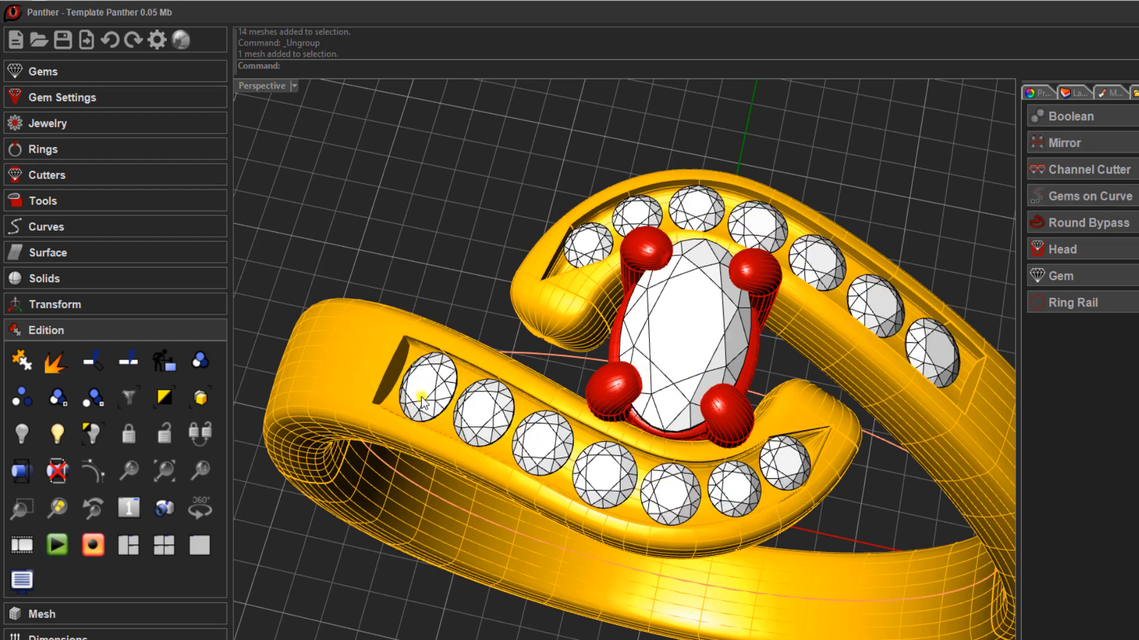
- Select the seven gems on the front bypass arm and create a Prongs Row on them
left_click(422, 397, "shift")
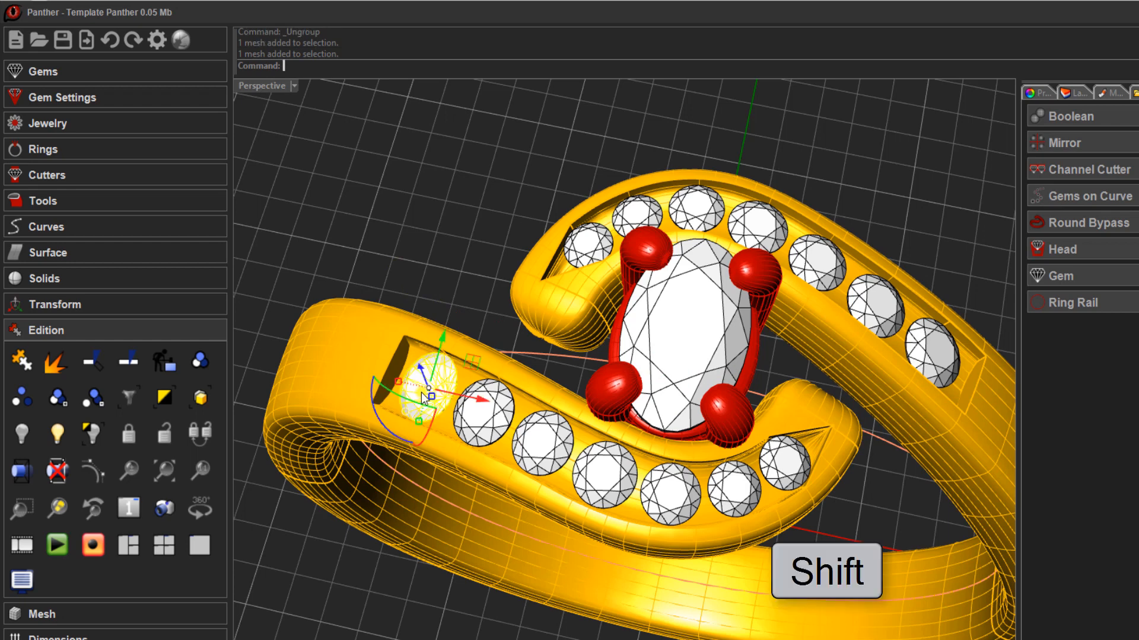
left_click(503, 420, "shift")
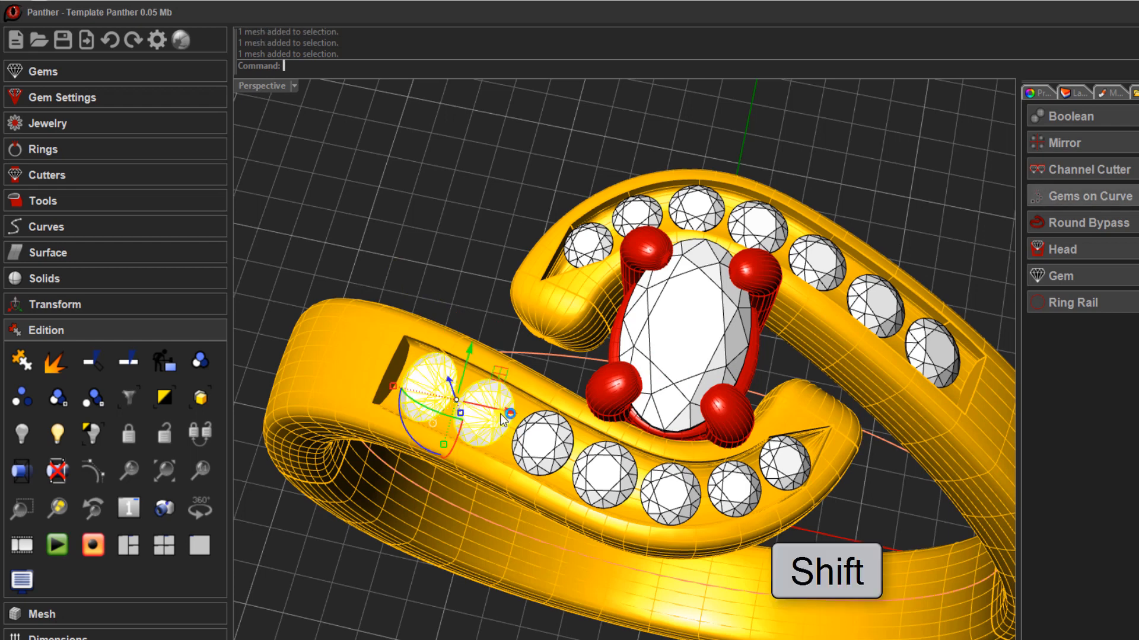
left_click(540, 443, "shift")
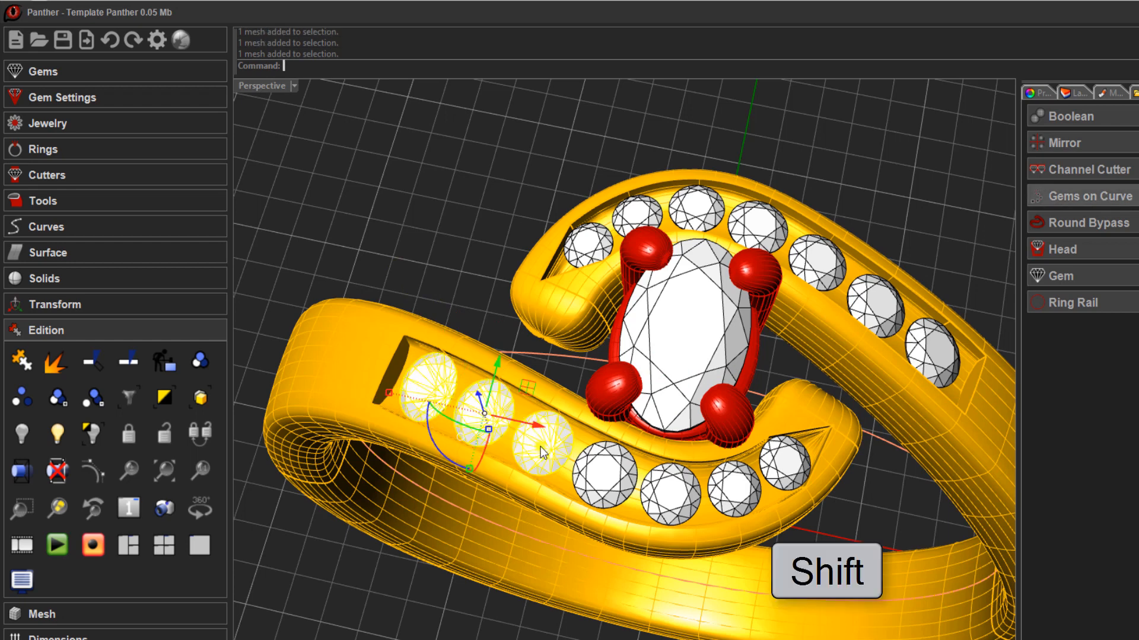
left_click(623, 498, "shift")
left_click(665, 501, "shift")
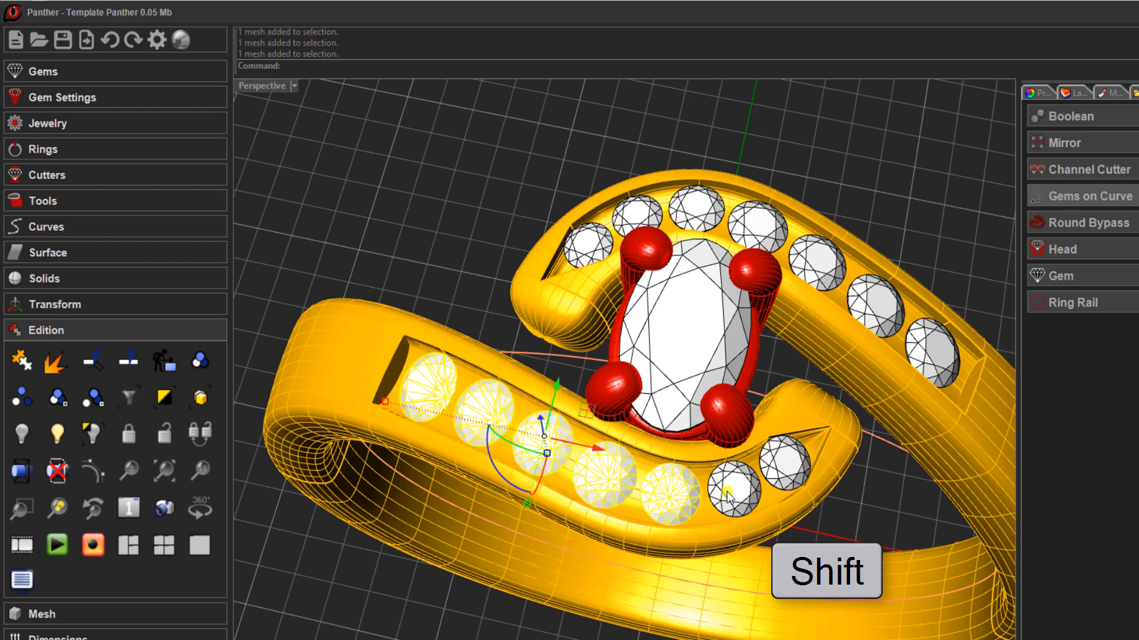
left_click(730, 499, "shift")
left_click(786, 466, "shift")
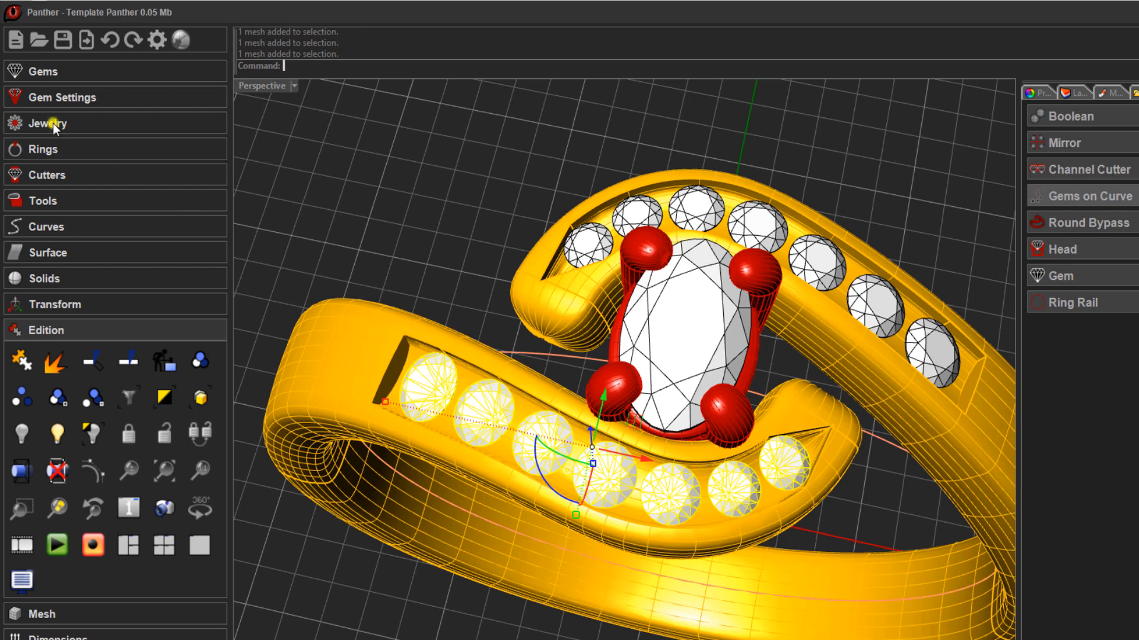
left_click(46, 95)
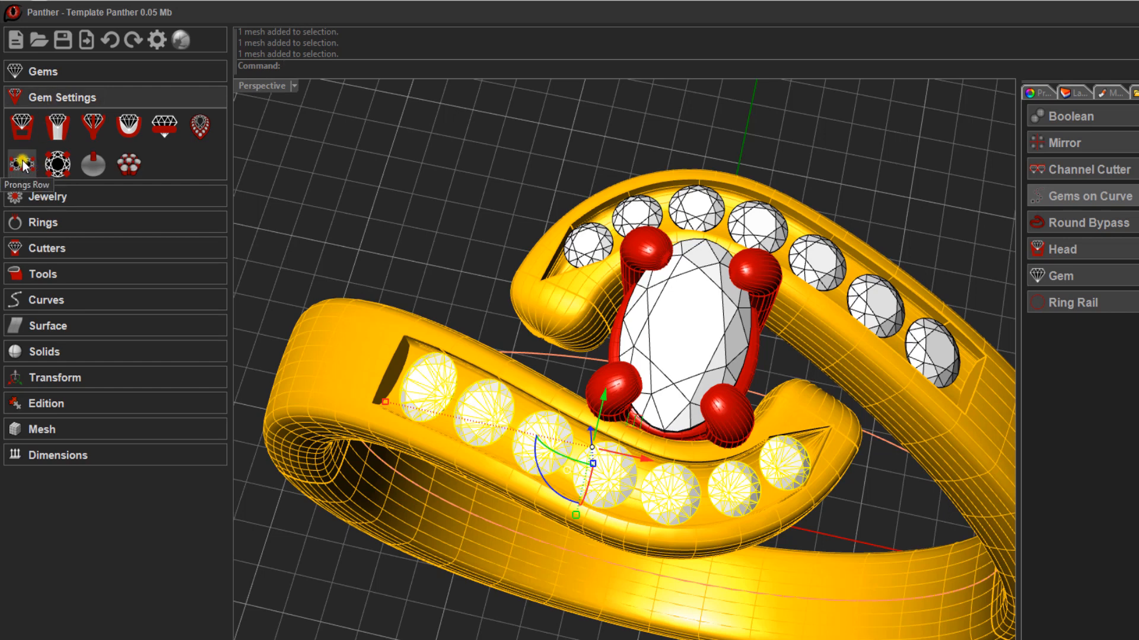
left_click(22, 165)
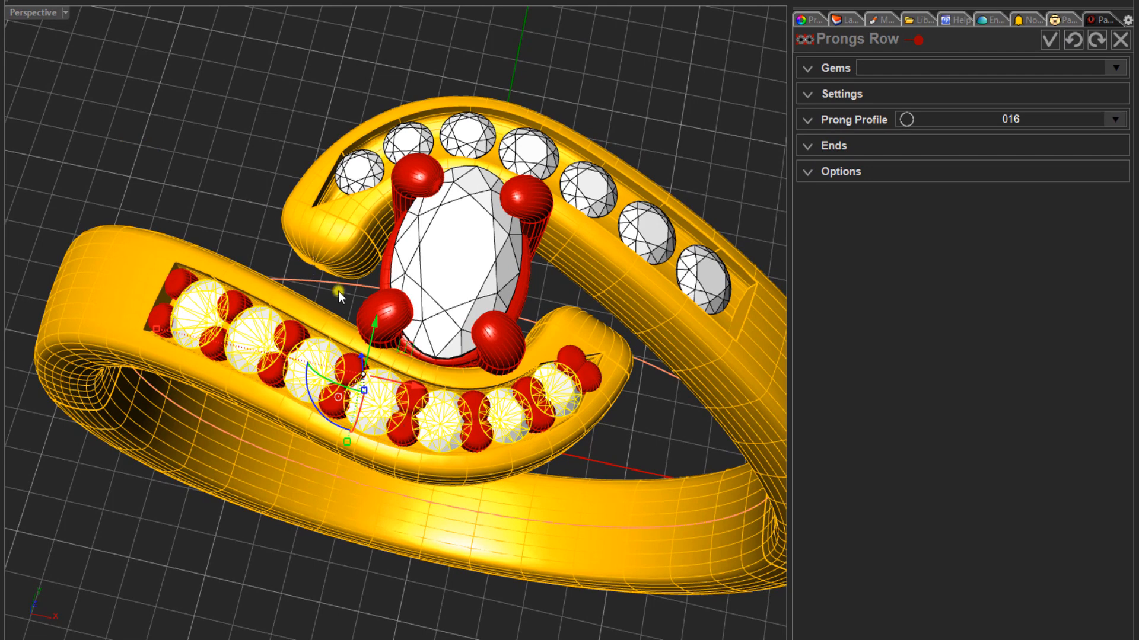
- Enable Single End Prong for the prongs row, keep Single Start Prong off, and clear the gem selection
left_click(835, 145)
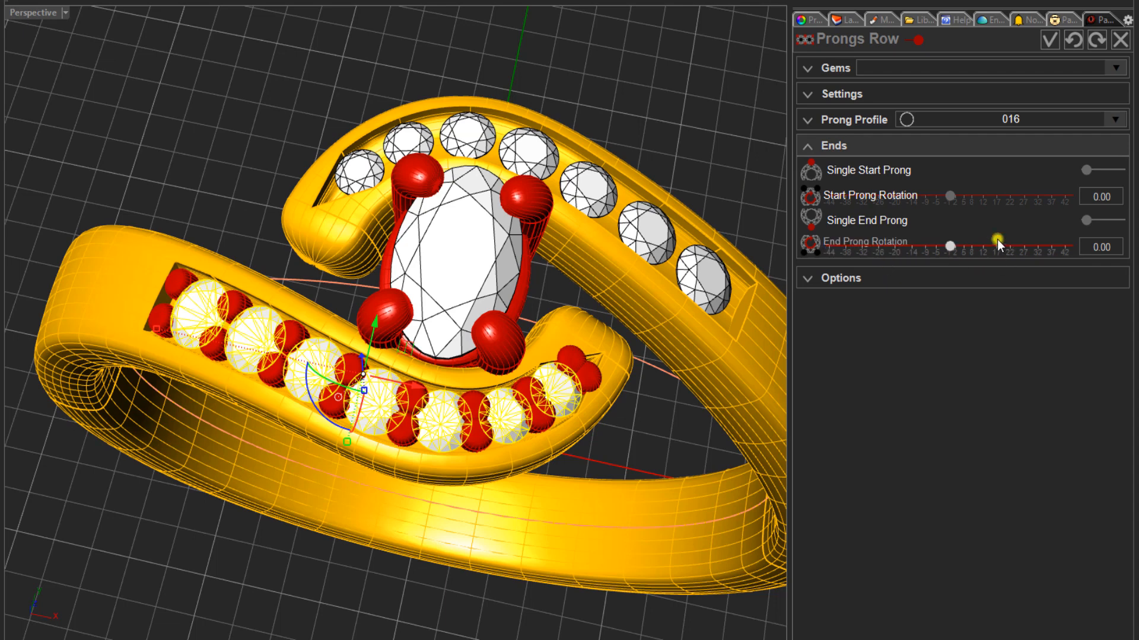
left_click(1110, 170)
left_click(1116, 220)
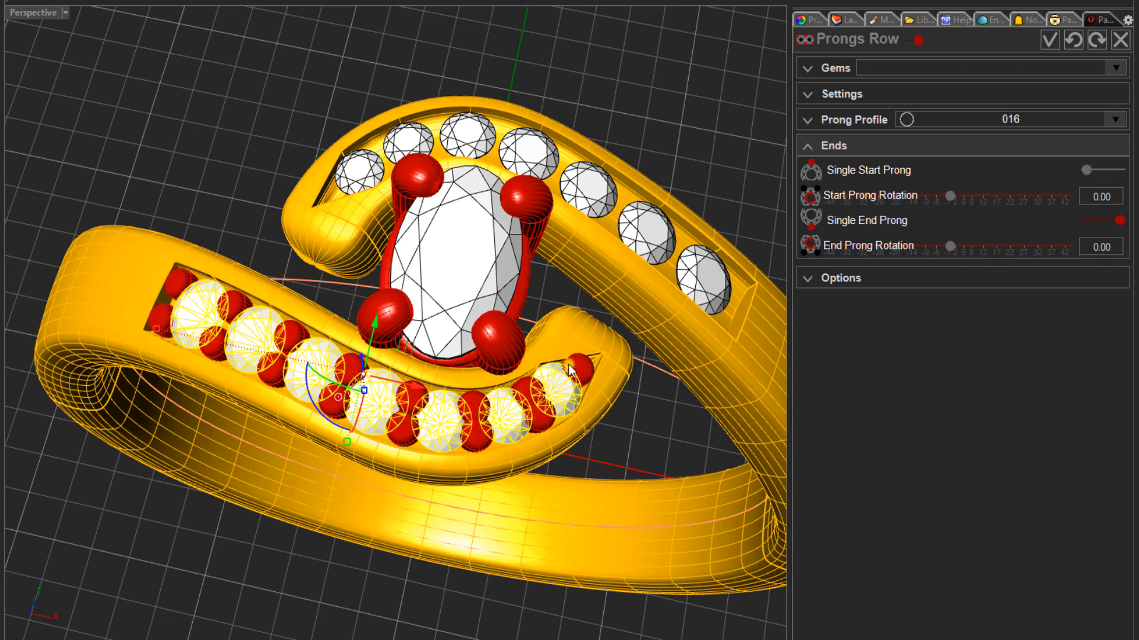
left_click(204, 149)
right_click_drag(458, 420, 430, 398)
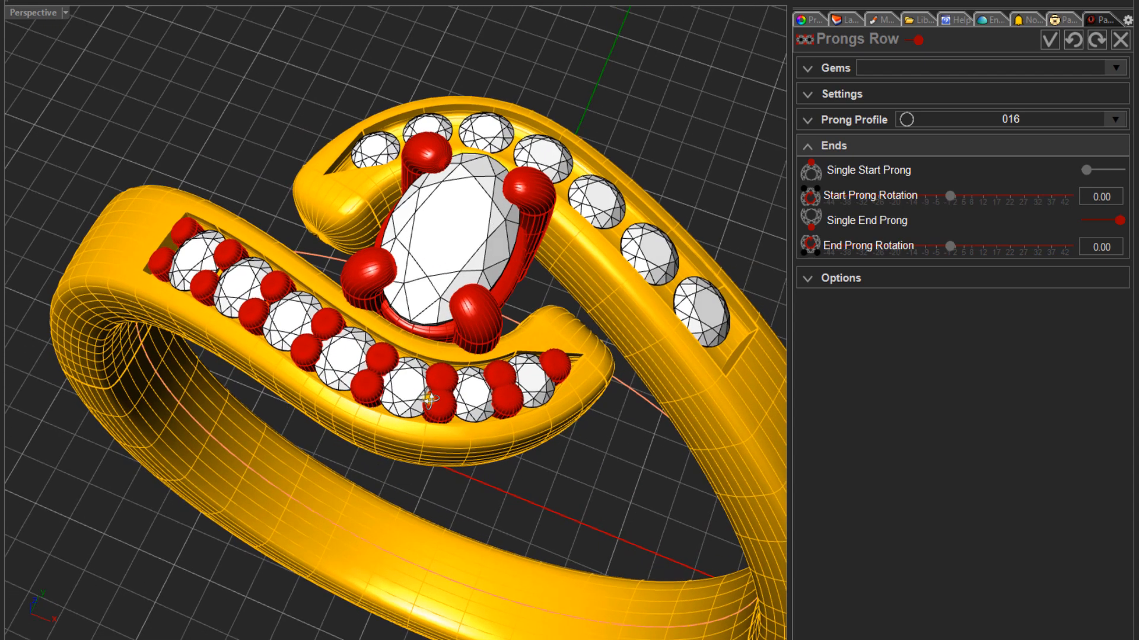
scroll(430, 399, "up", 5)
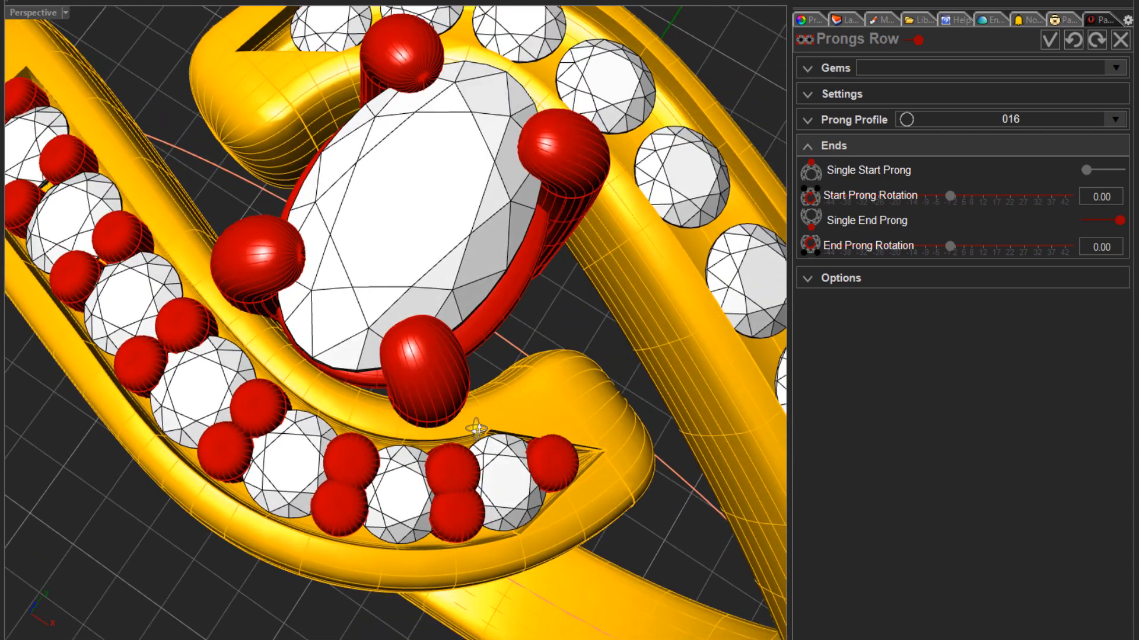
right_click_drag(476, 428, 544, 409)
scroll(544, 410, "down", 5)
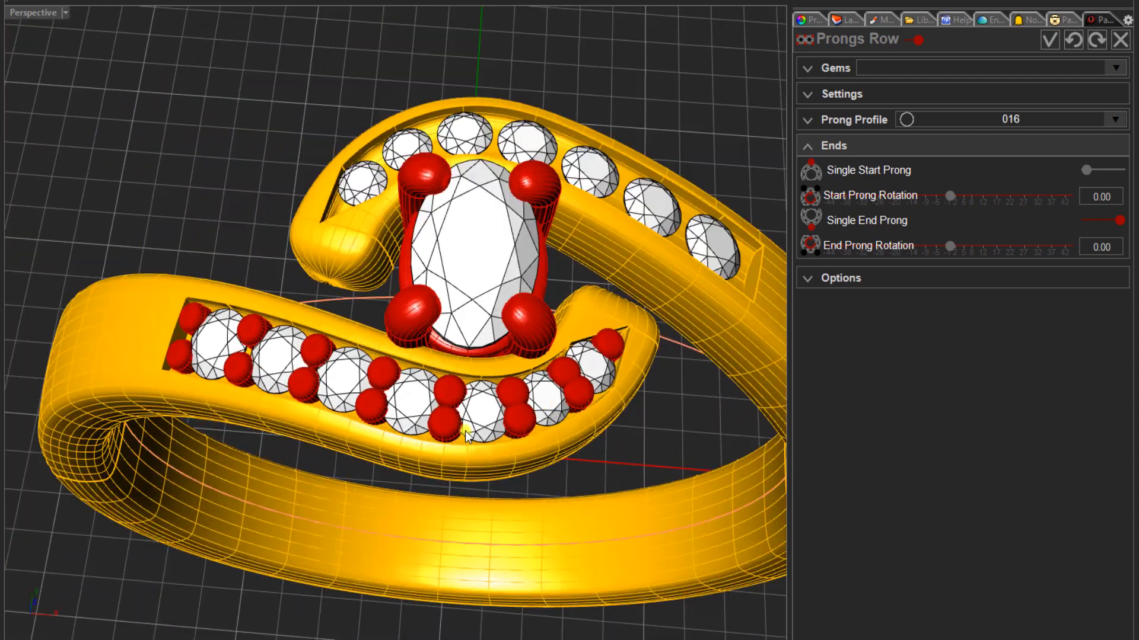
- Set the prongs row's Prong Thickness to 0.55 and check the prongs against the gems up close
left_click(834, 90)
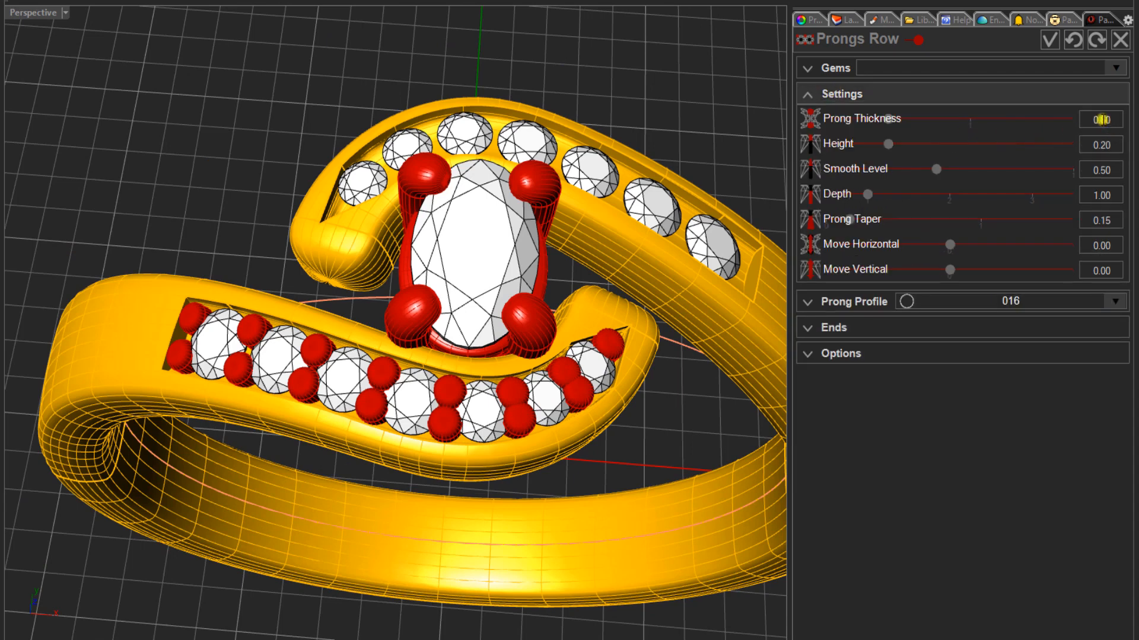
left_click_drag(1102, 120, 1128, 127)
type("55")
key("Return")
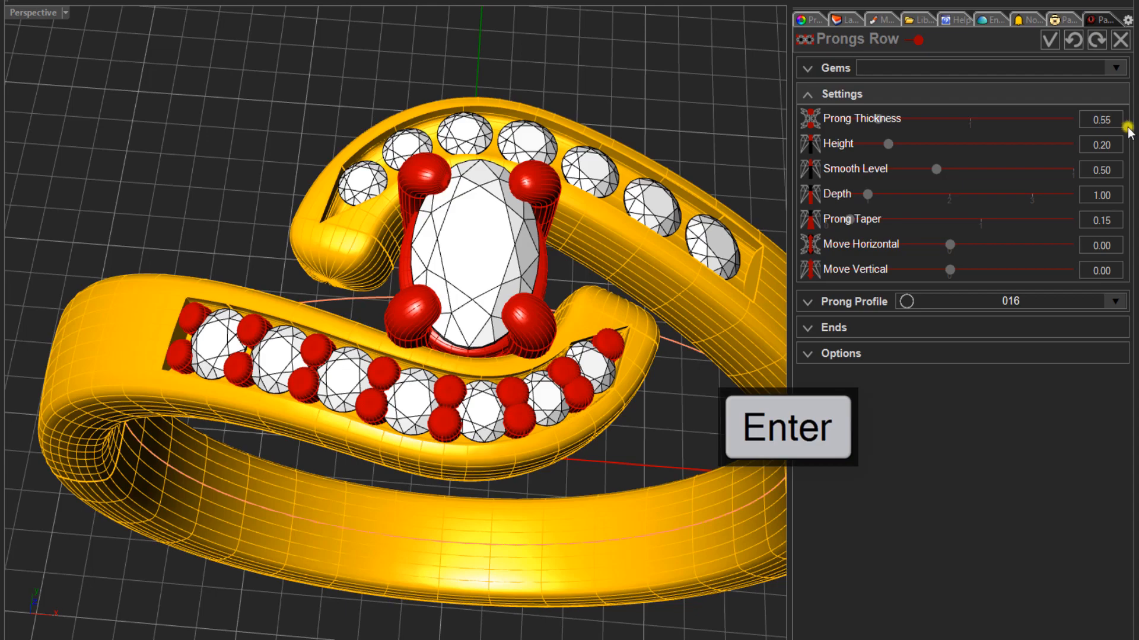
scroll(516, 392, "up", 5)
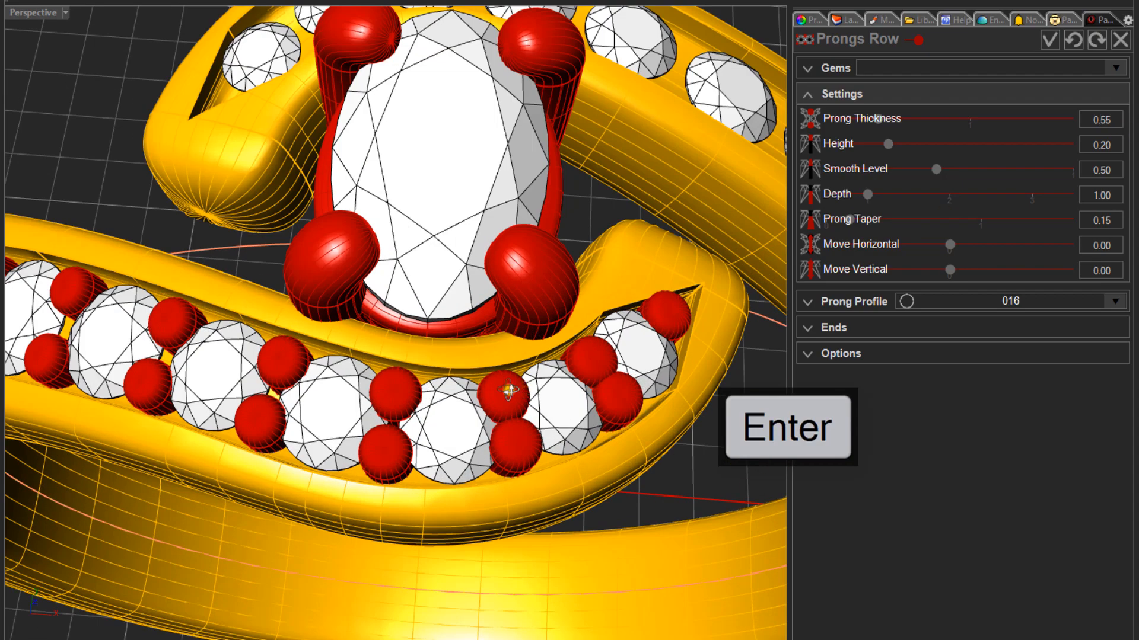
right_click_drag(441, 387, 577, 381)
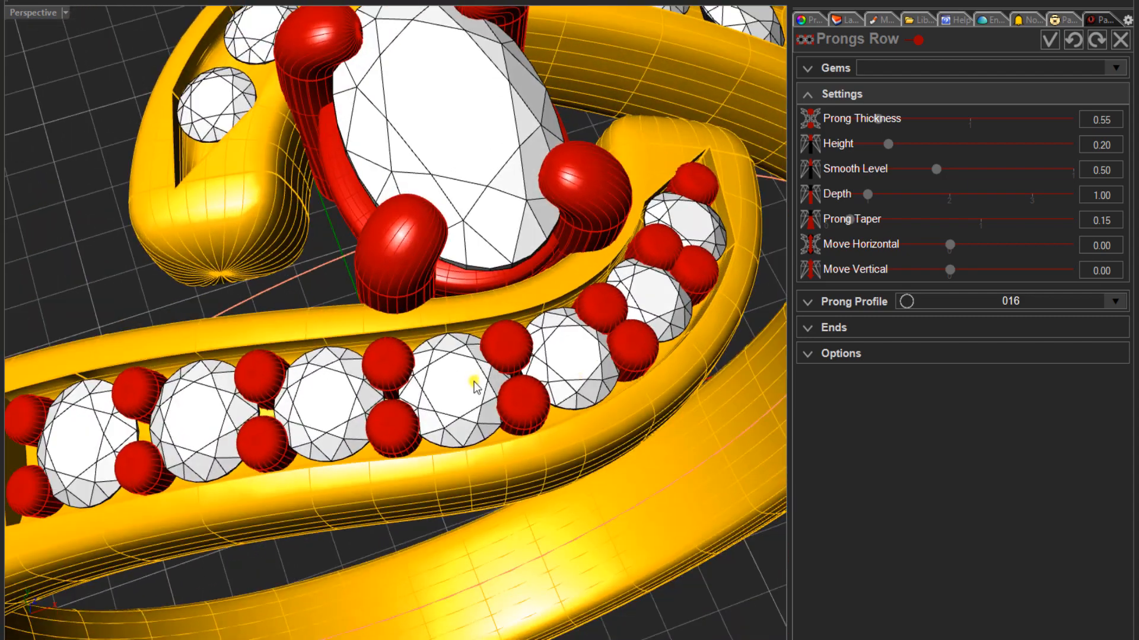
- Examine how the prongs sit against the front arm's gems and channel walls, up close and from several angles
scroll(473, 381, "up", 2)
right_click_drag(469, 399, 311, 517)
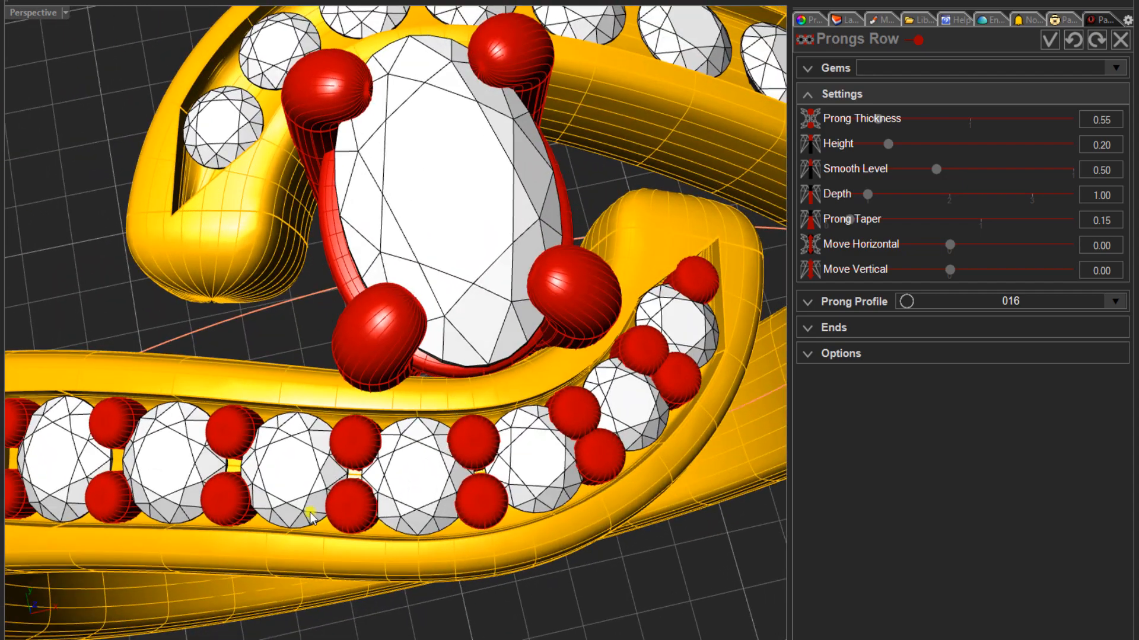
scroll(362, 512, "up", 6)
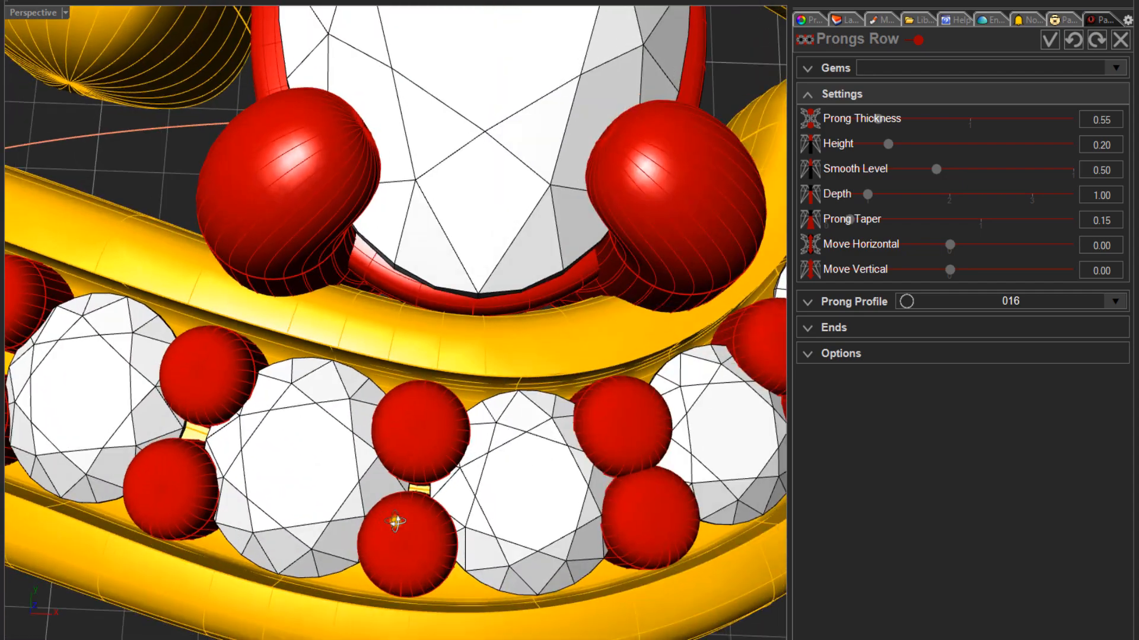
right_click_drag(395, 522, 414, 415)
scroll(384, 510, "down", 3)
scroll(370, 512, "down", 5)
scroll(283, 490, "up", 2)
scroll(403, 474, "down", 5)
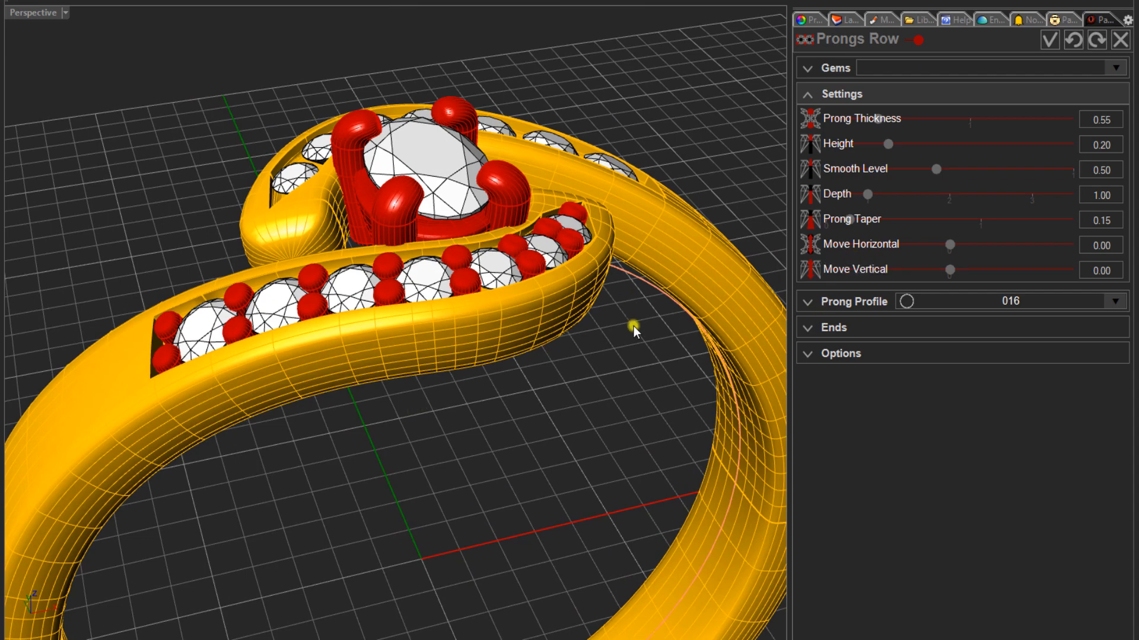
right_click_drag(625, 337, 623, 379)
- Try Move Horizontal values of 0.10 and 0.20 on the prongs row, and reset it to 0.00
scroll(860, 239, "up", 1)
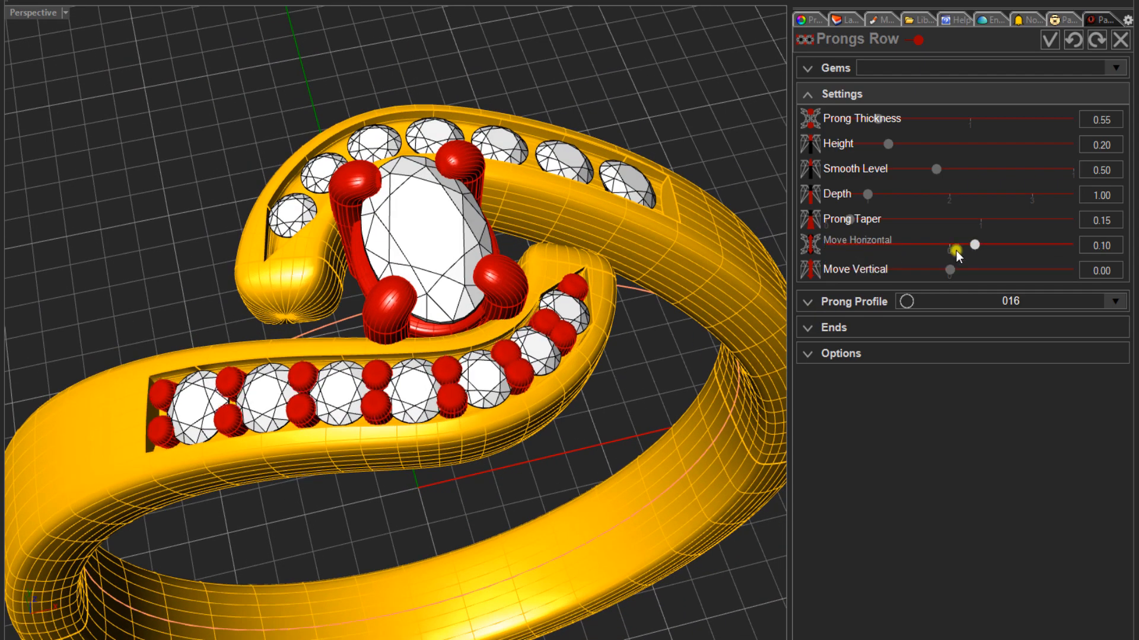
scroll(973, 244, "up", 1)
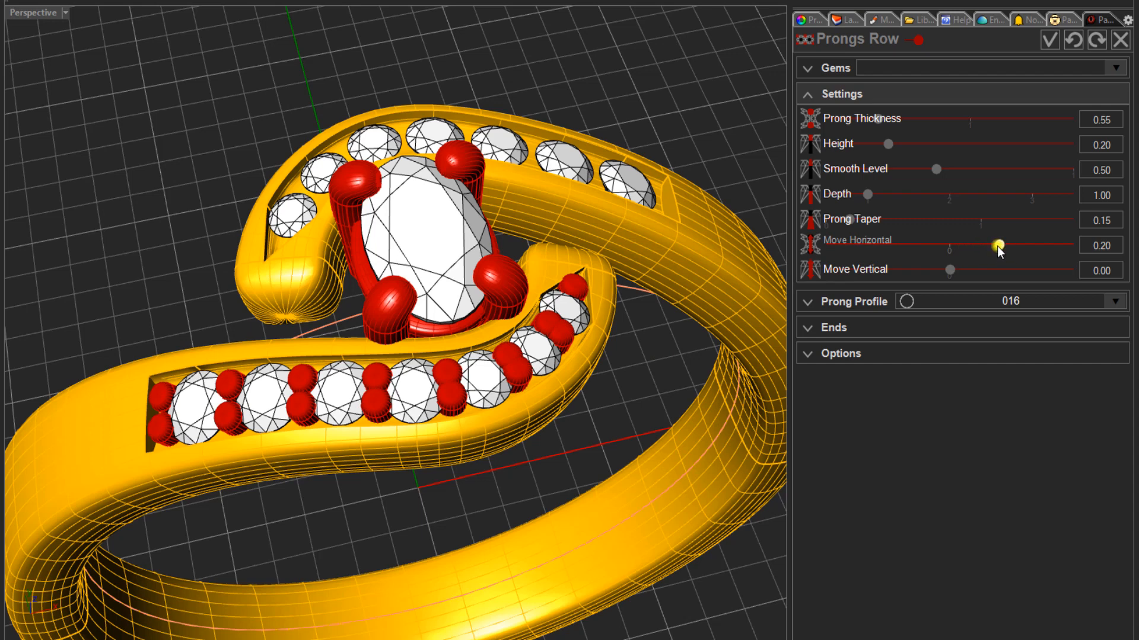
left_click_drag(998, 248, 953, 248)
scroll(363, 445, "up", 6)
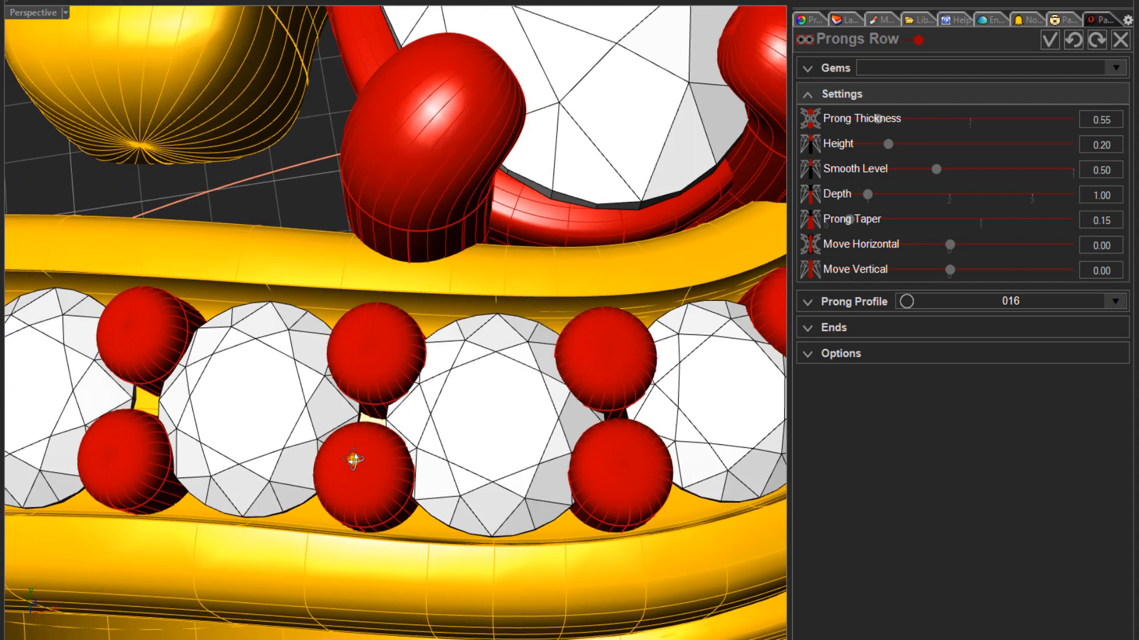
right_click_drag(352, 460, 353, 458)
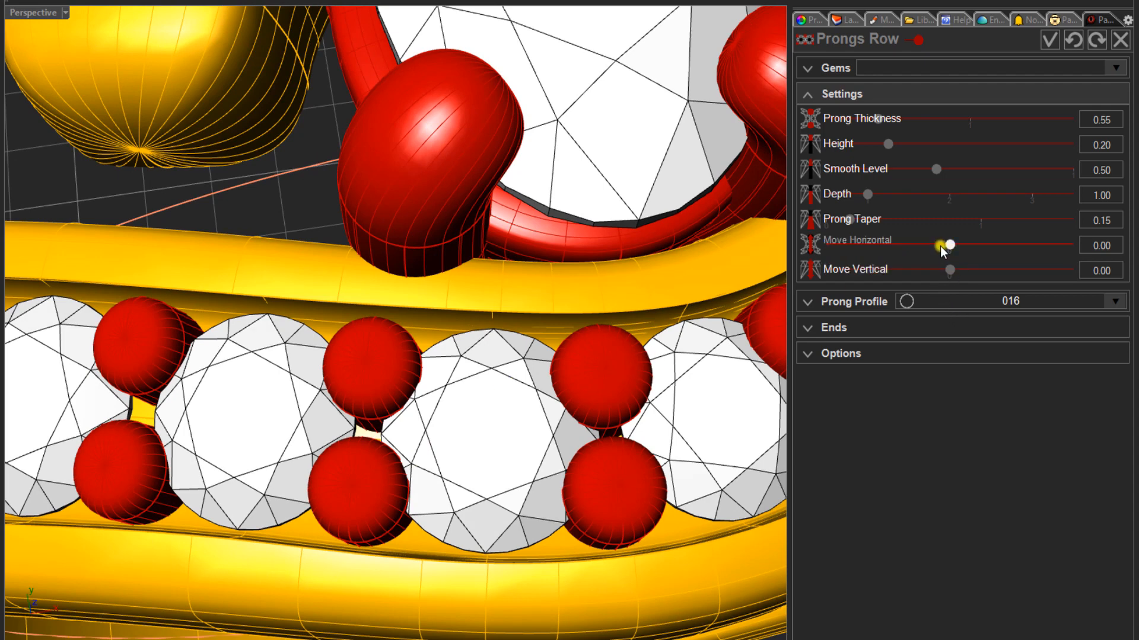
- Accept the prongs row on the front bypass arm and clear its selection
scroll(302, 404, "down", 5)
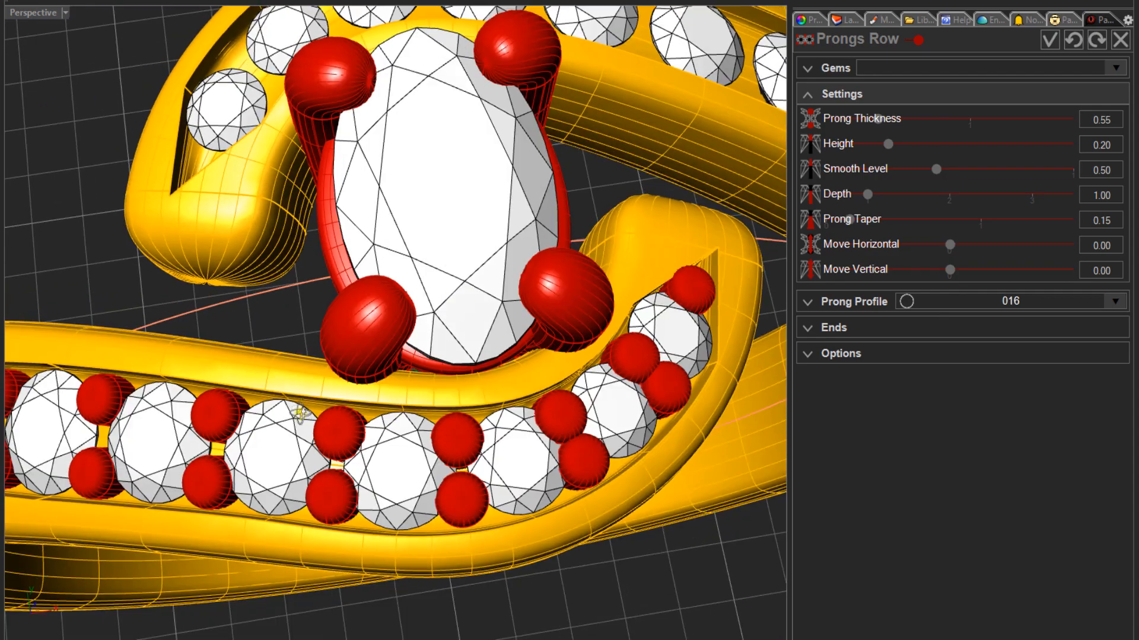
scroll(300, 414, "down", 4)
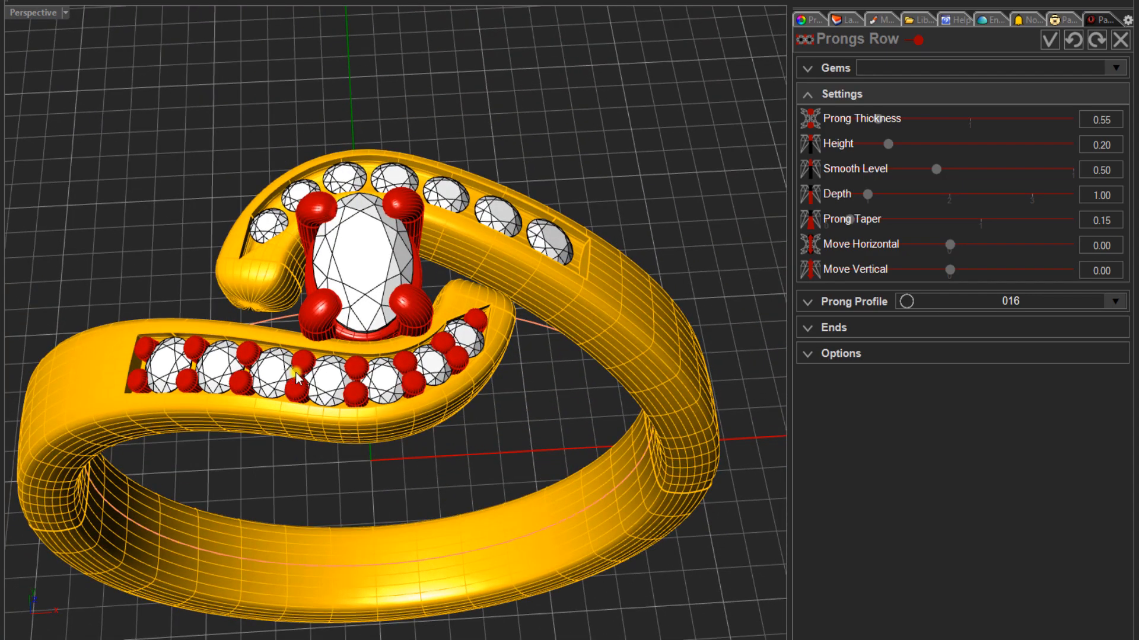
left_click(1048, 41)
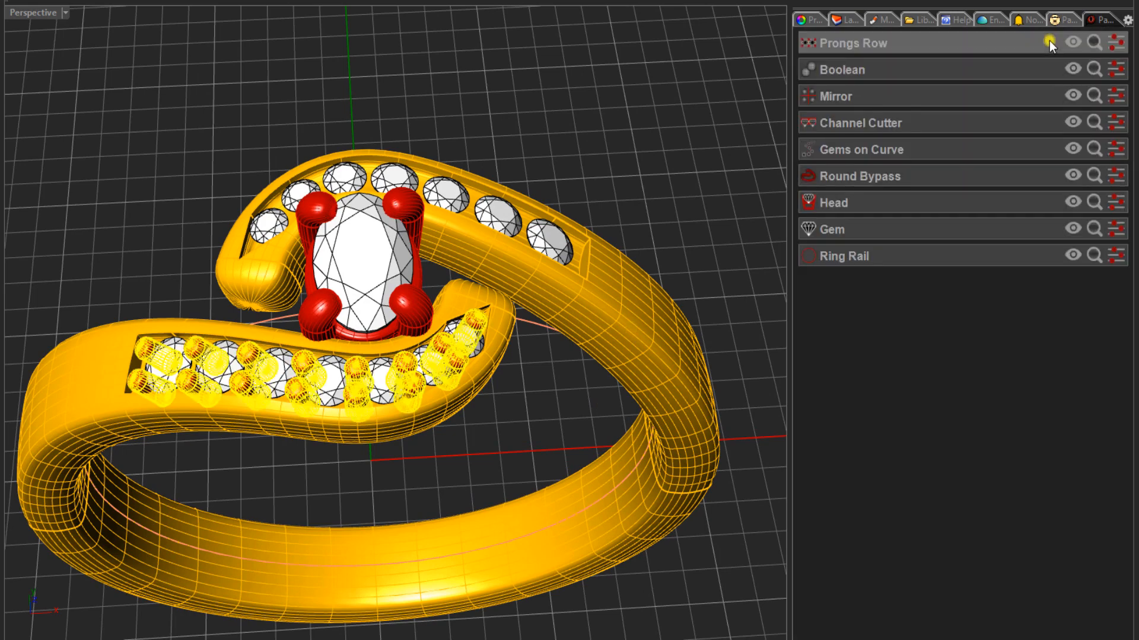
right_click_drag(489, 351, 449, 362)
right_click_drag(276, 384, 333, 344, "shift")
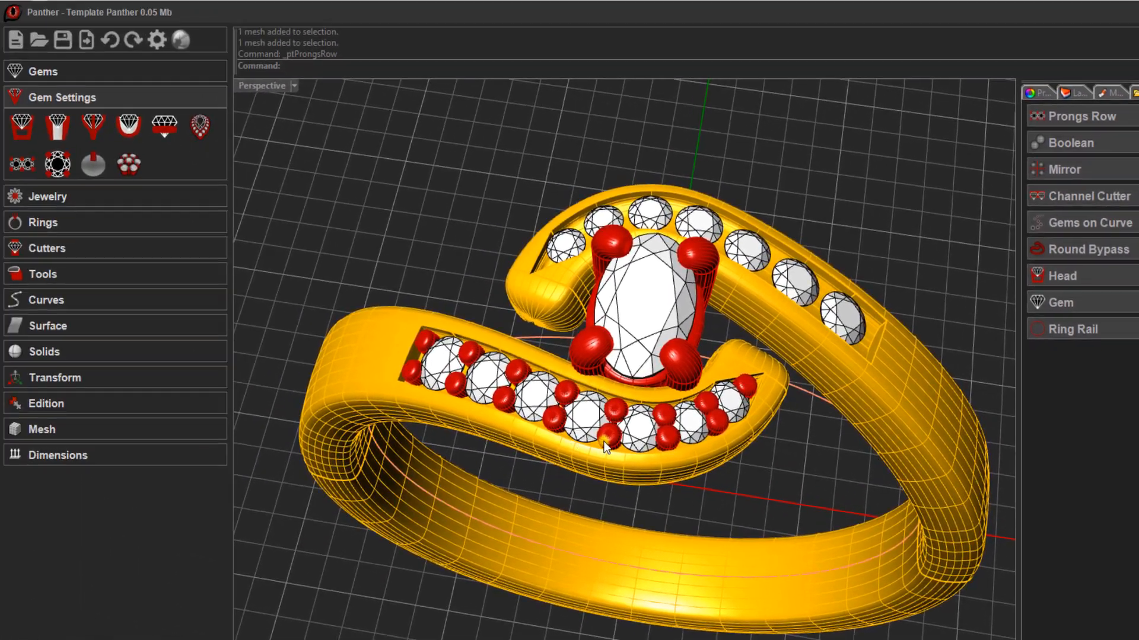
scroll(603, 441, "up", 2)
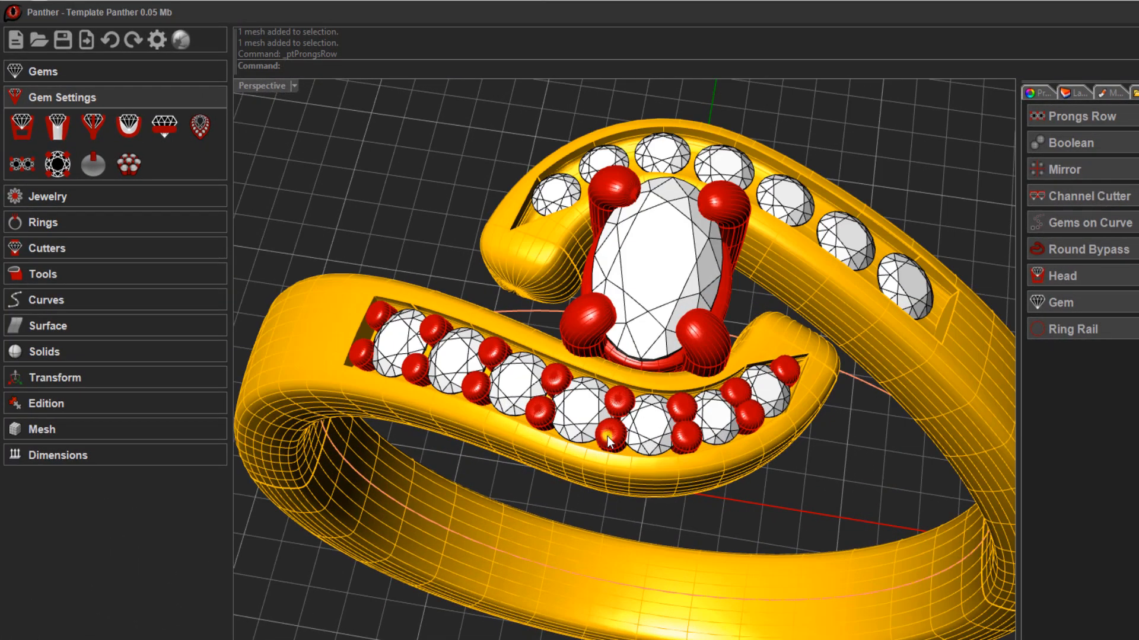
- Mirror the front arm's prongs onto the rear arm with Mirror Diagonal enabled and Mirror Horizontal off, and clear the selection
left_click(607, 436)
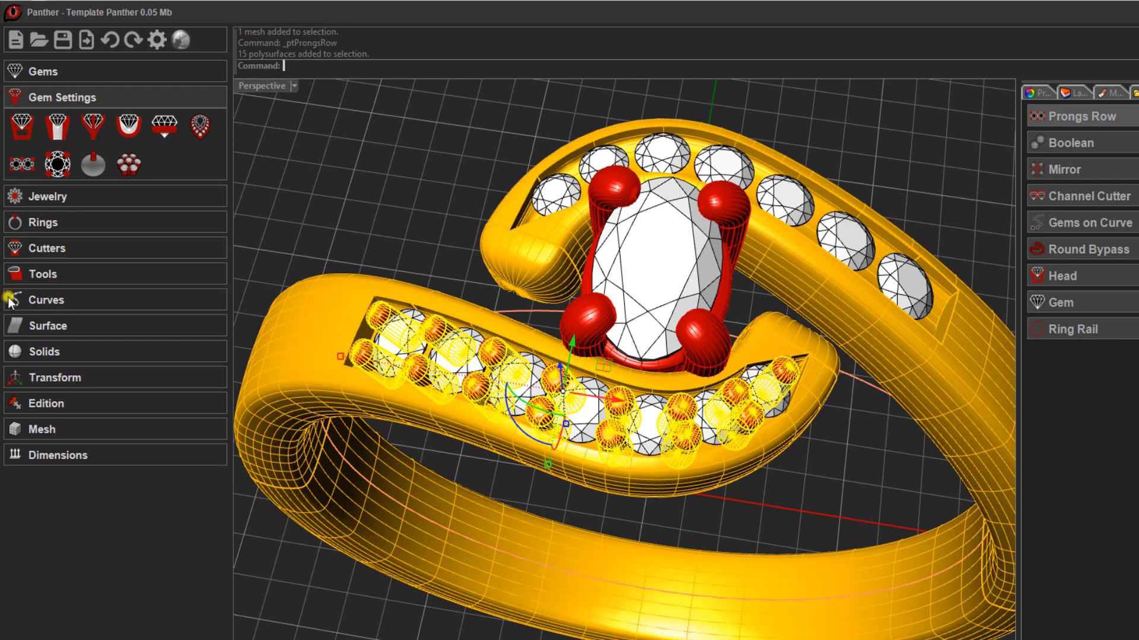
left_click(50, 272)
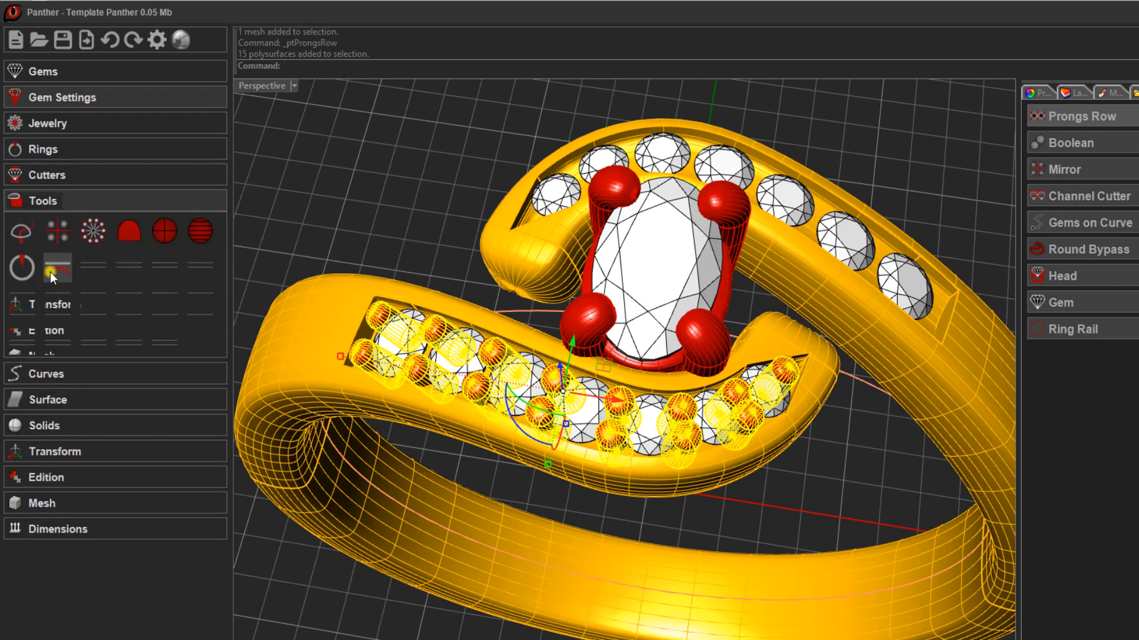
left_click(58, 231)
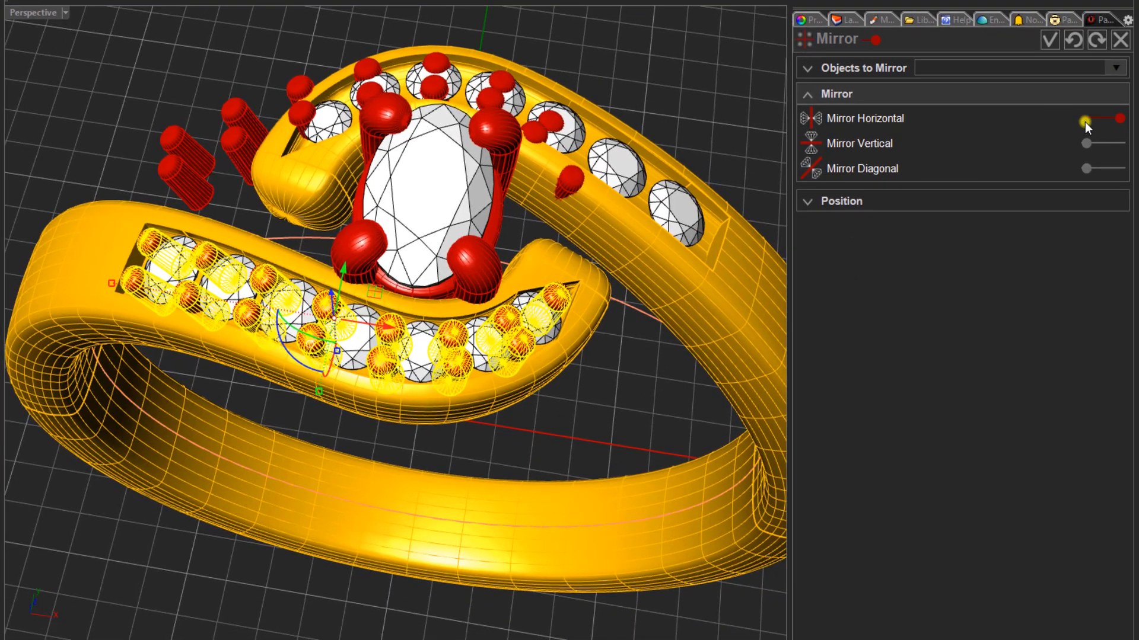
left_click(1091, 119)
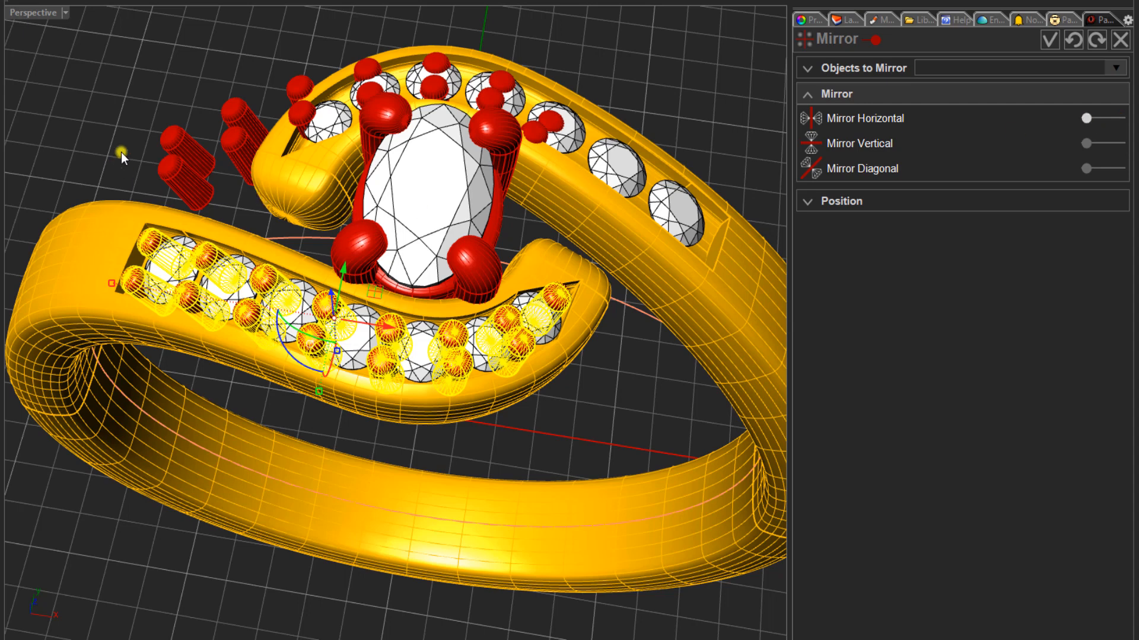
left_click(1113, 170)
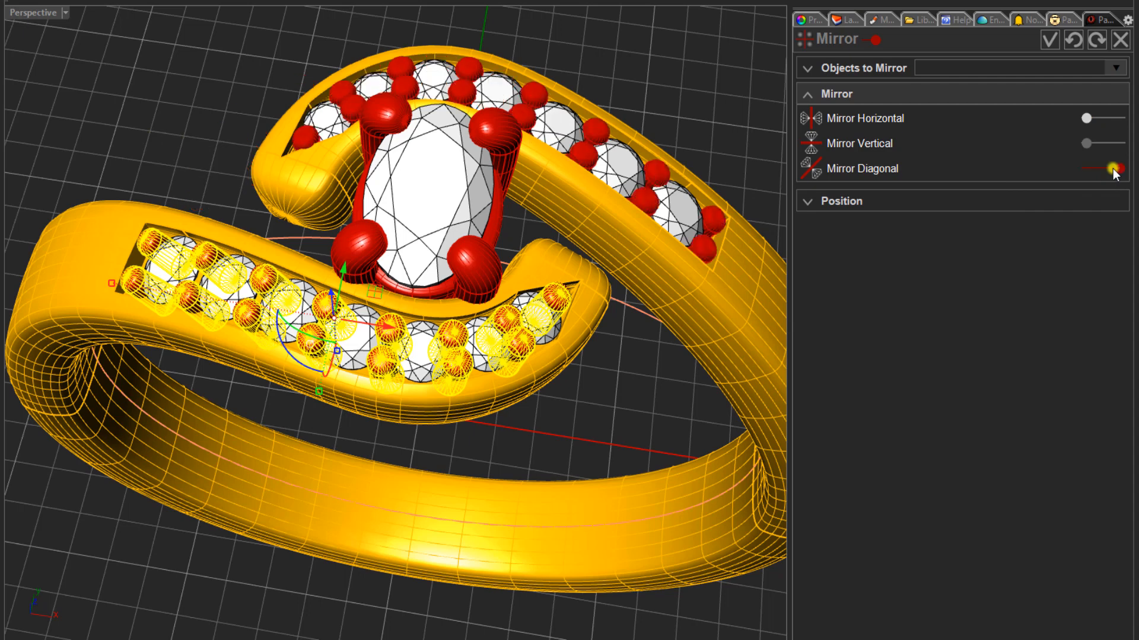
left_click(1045, 37)
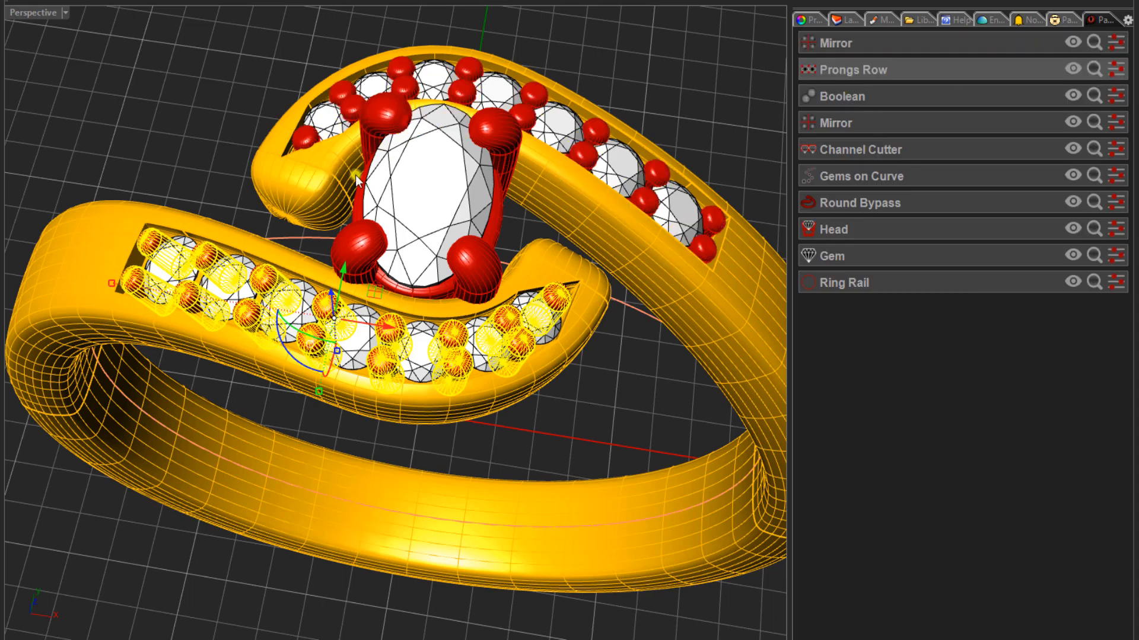
left_click(127, 87)
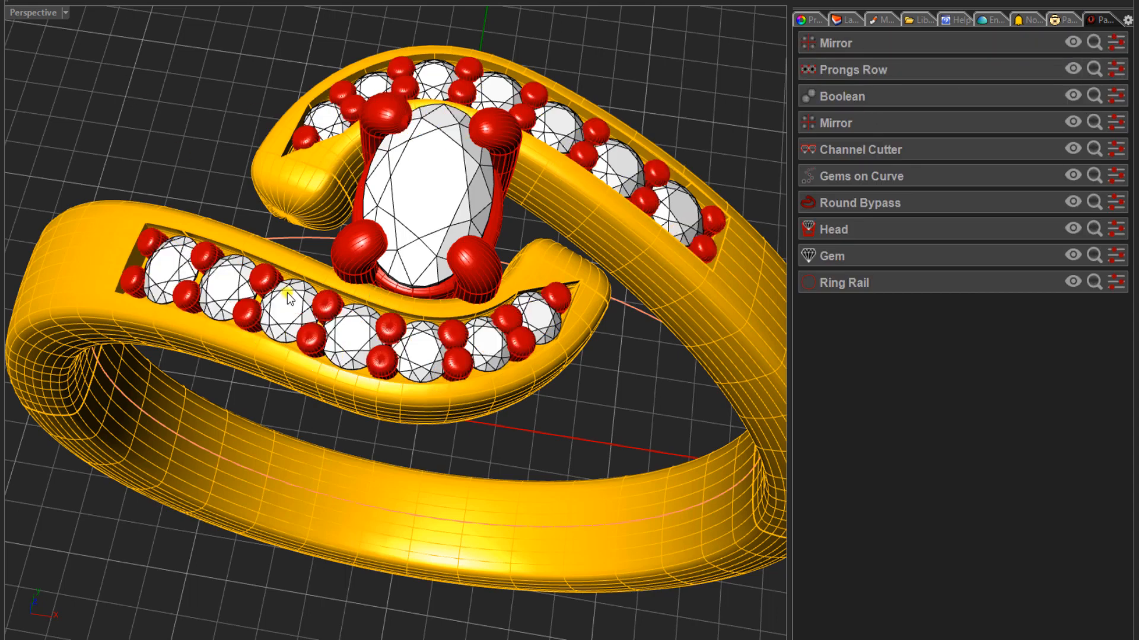
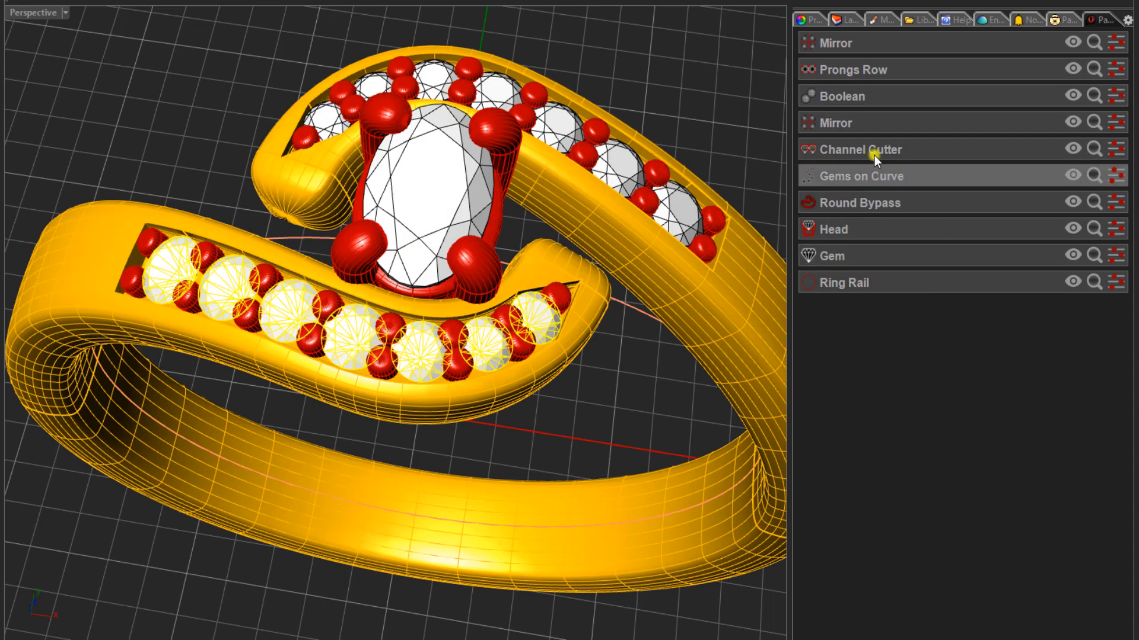
- Reopen the Channel Cutter on the front arm and set its Lateral Distance to 0.20, comparing it with 0.00
left_click(1118, 149)
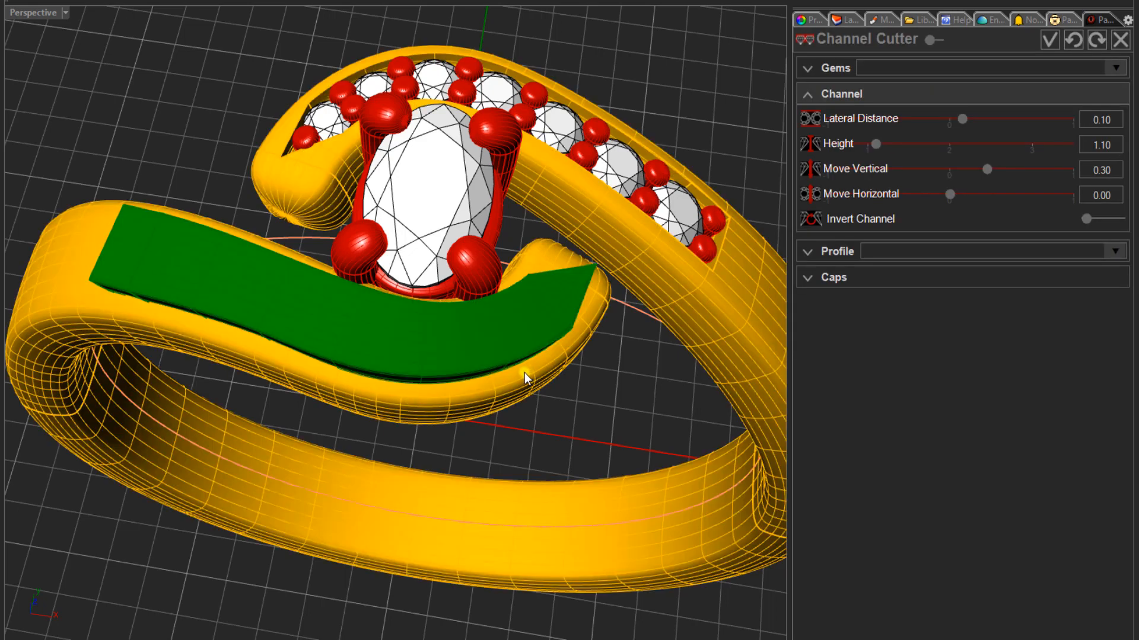
right_click_drag(379, 346, 450, 332)
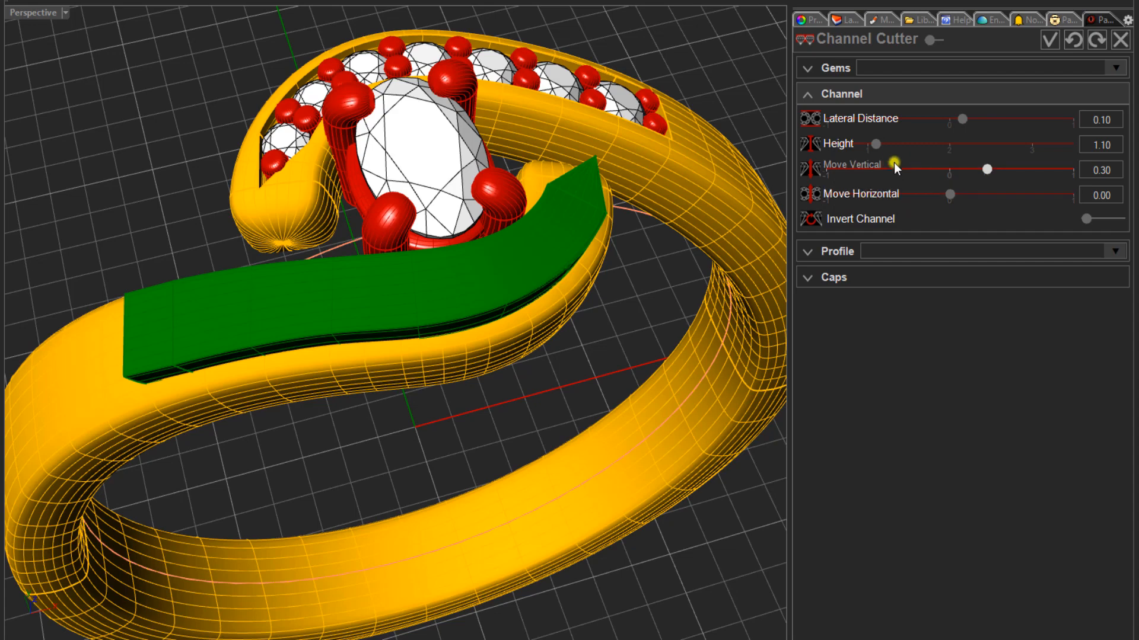
left_click_drag(965, 119, 971, 121)
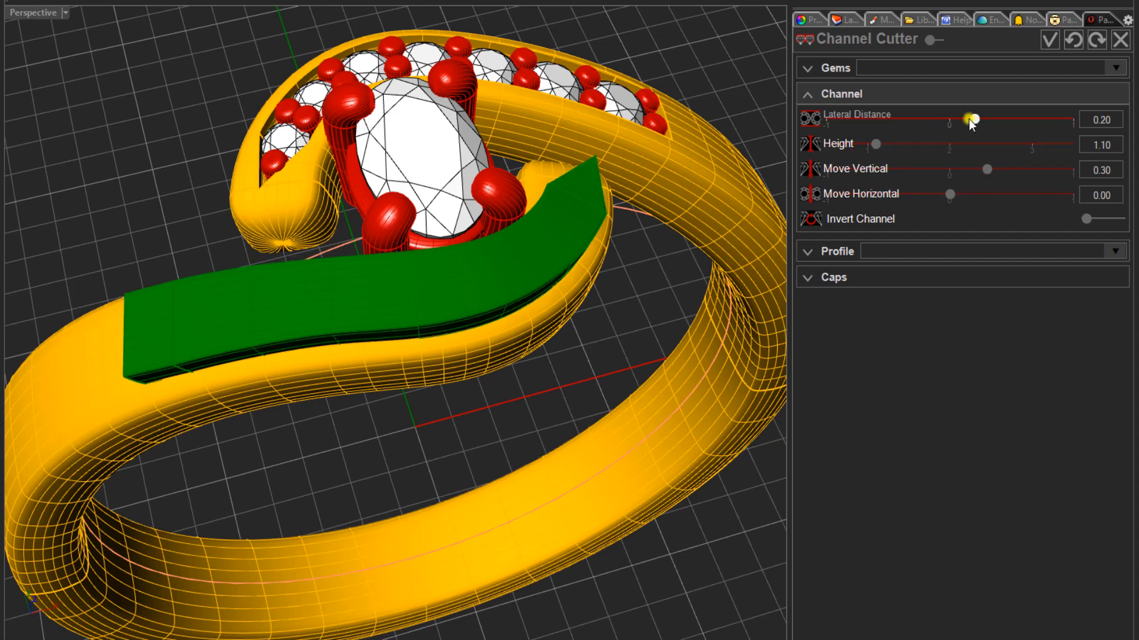
right_click_drag(551, 213, 354, 219)
right_click_drag(535, 324, 351, 324)
scroll(419, 325, "up", 2)
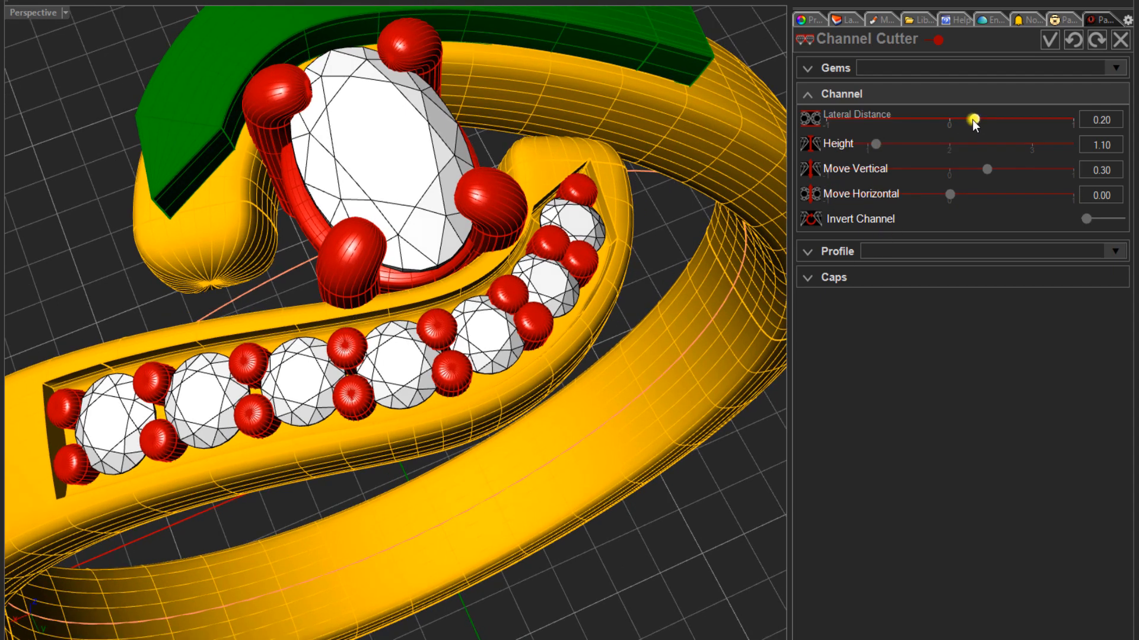
left_click_drag(970, 120, 951, 119)
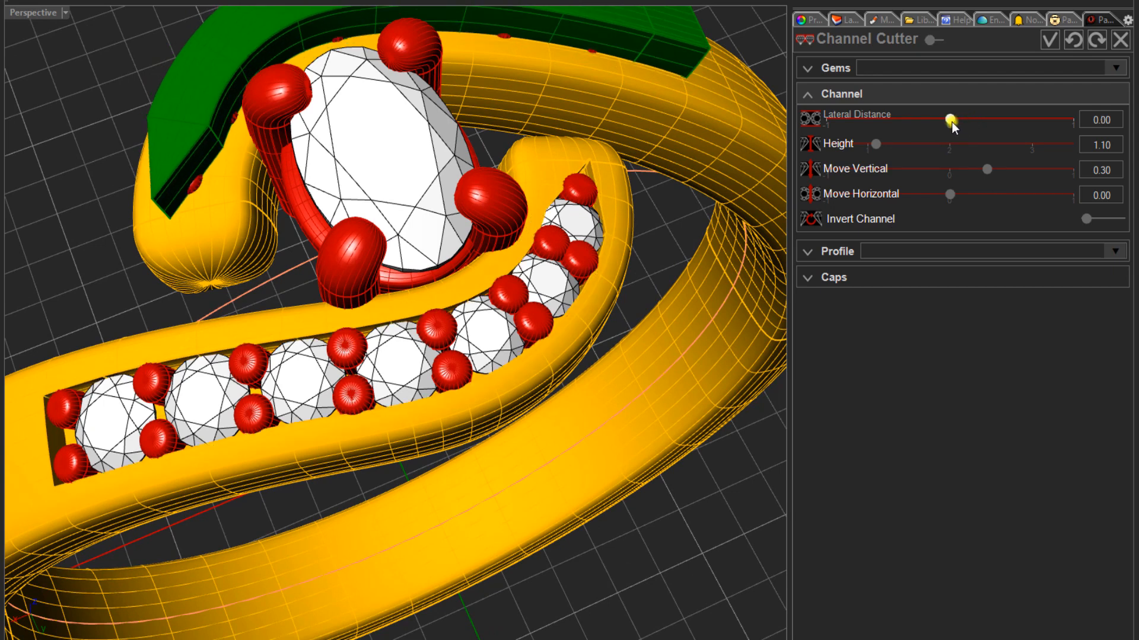
left_click_drag(951, 120, 971, 120)
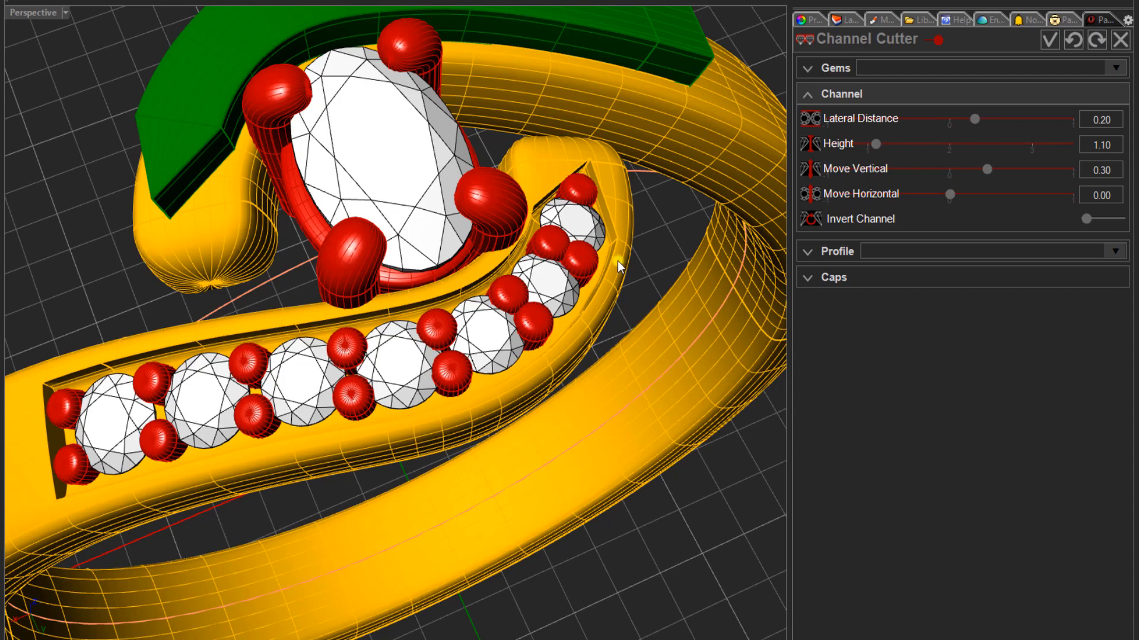
- Lengthen the channel's pointed tip by setting End Cap to 1.40, and accept the Channel Cutter changes
right_click_drag(619, 264, 448, 299)
scroll(439, 408, "up", 5)
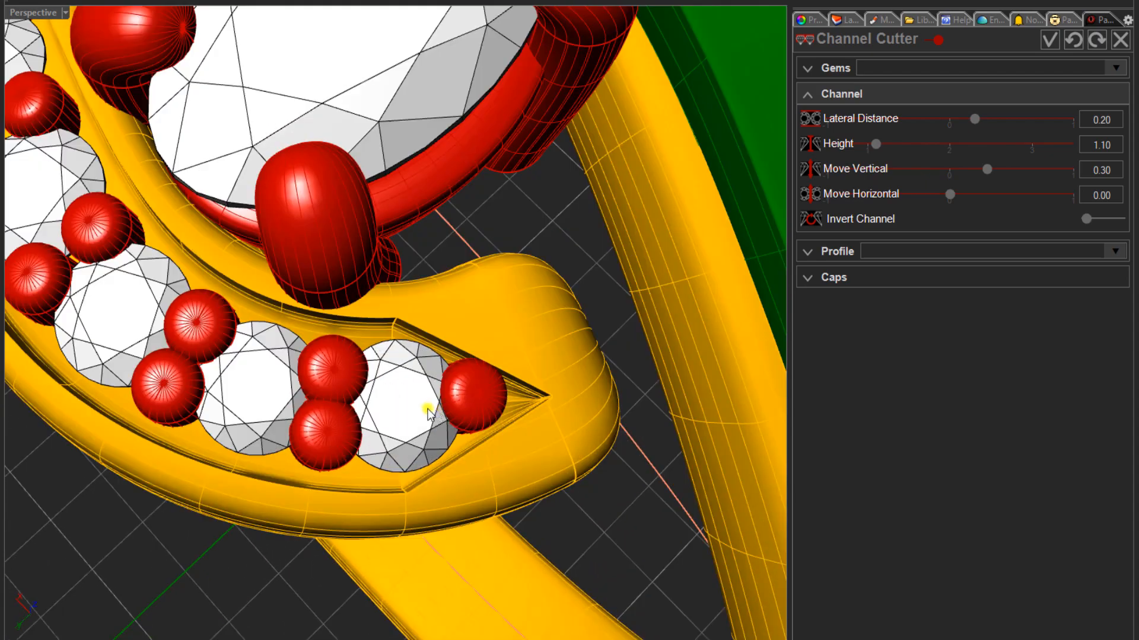
right_click_drag(427, 407, 380, 402)
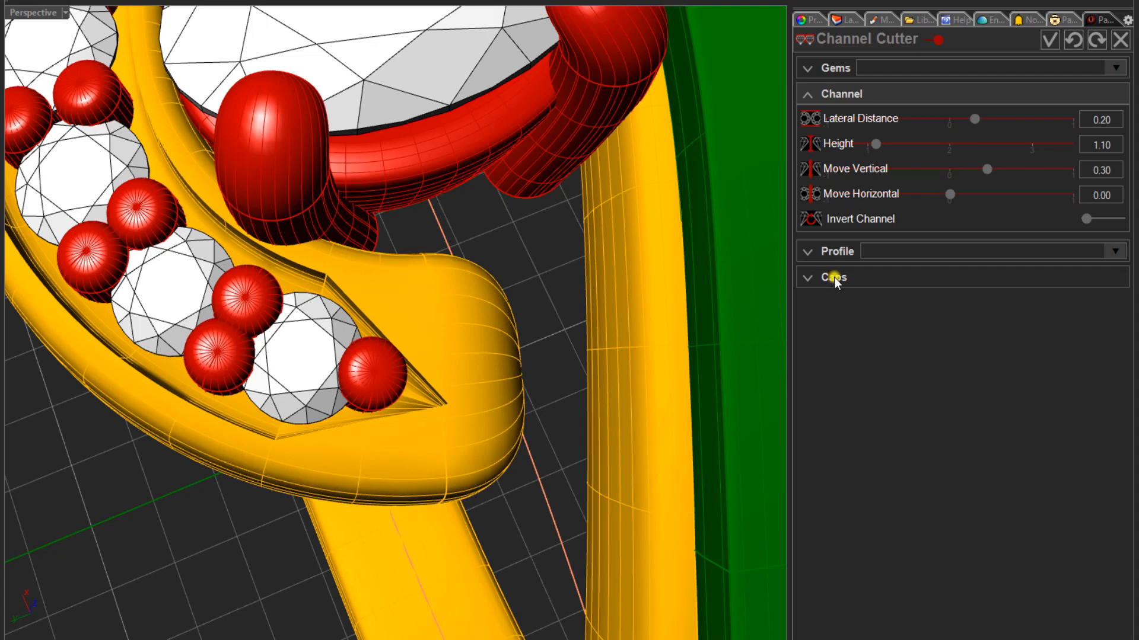
left_click(834, 278)
scroll(422, 396, "up", 2)
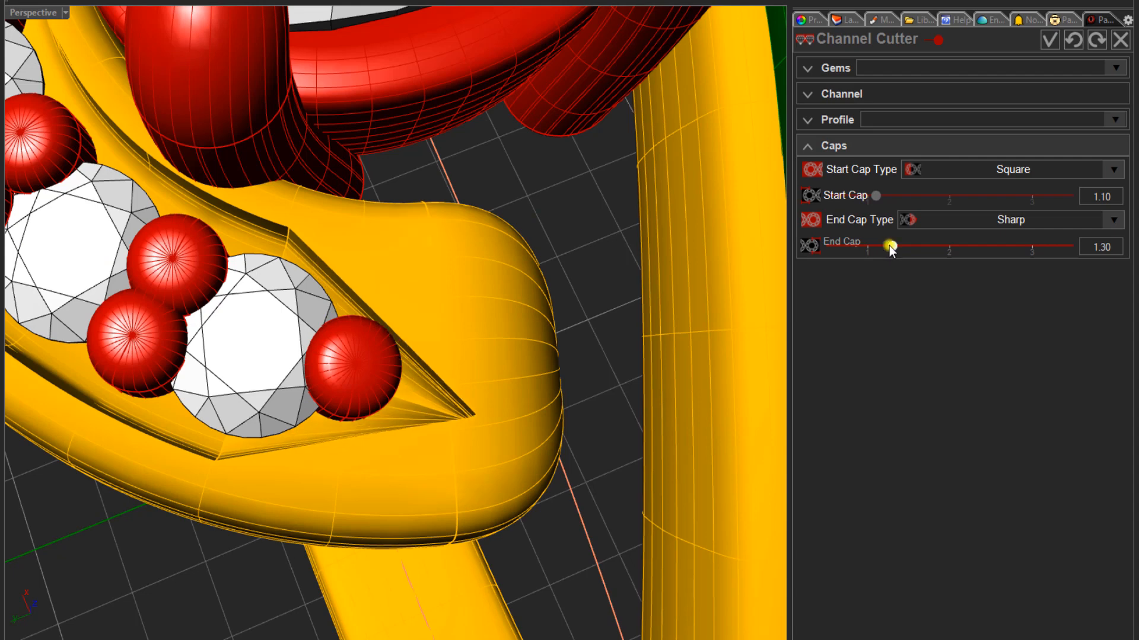
left_click_drag(889, 248, 900, 248)
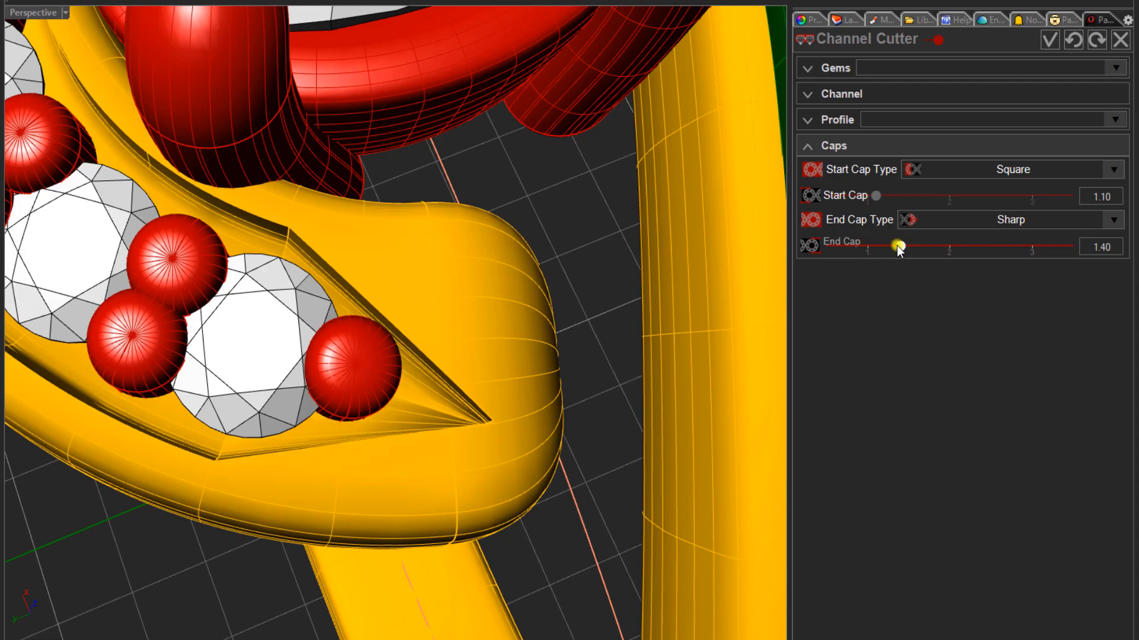
right_click_drag(318, 352, 510, 309)
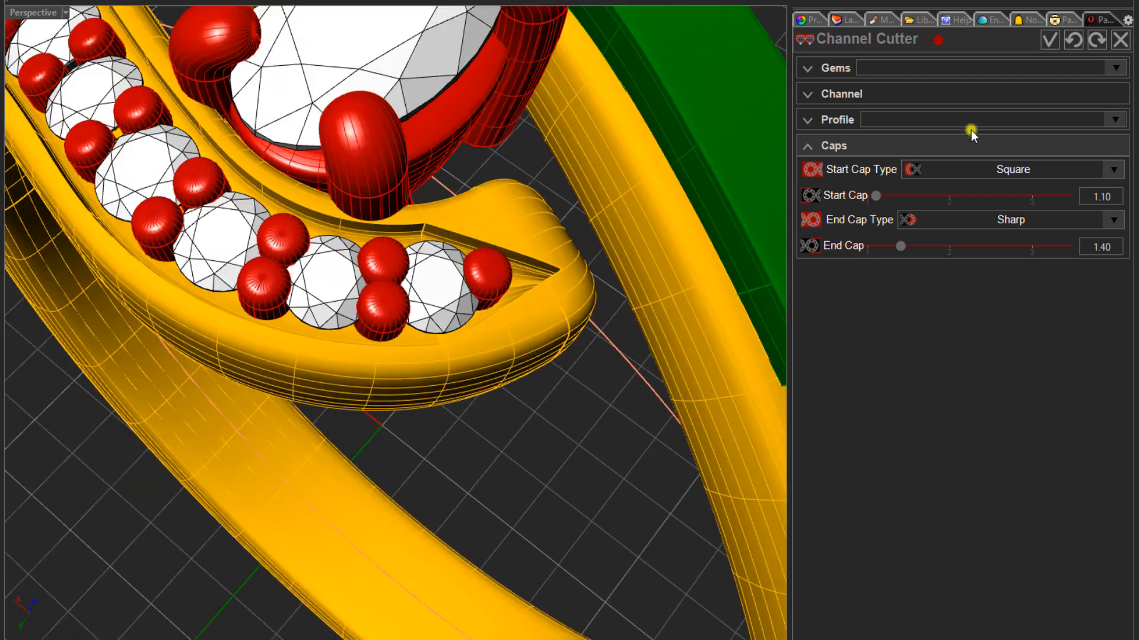
left_click(1049, 39)
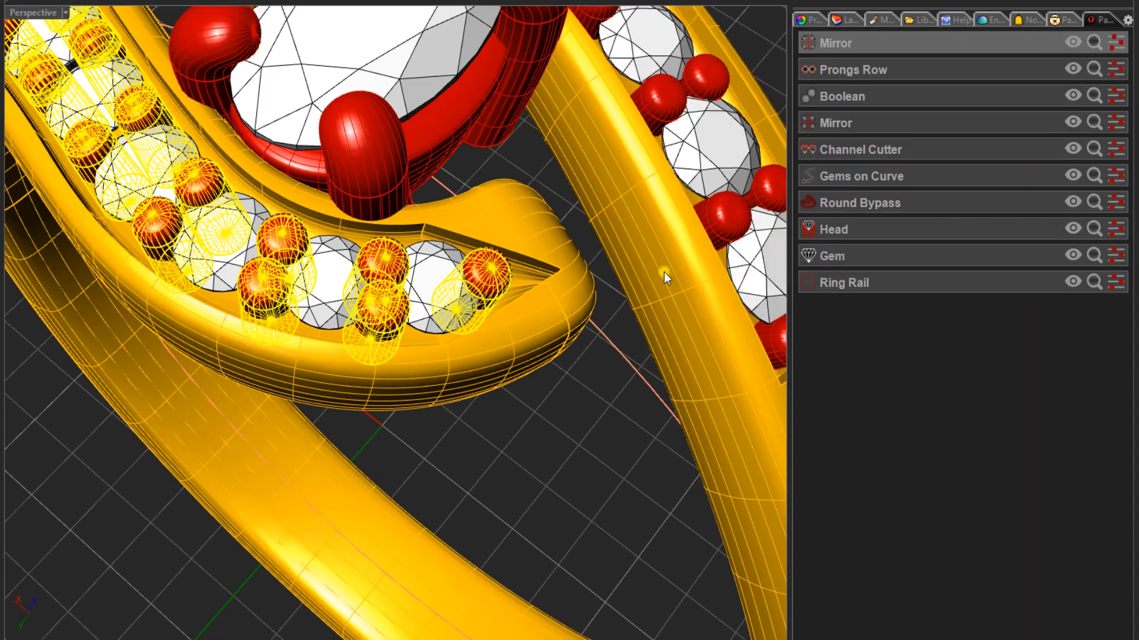
- Select the seven gems on the front bypass arm and create Gem Cutters for them
scroll(577, 393, "down", 5)
right_click_drag(471, 362, 514, 347)
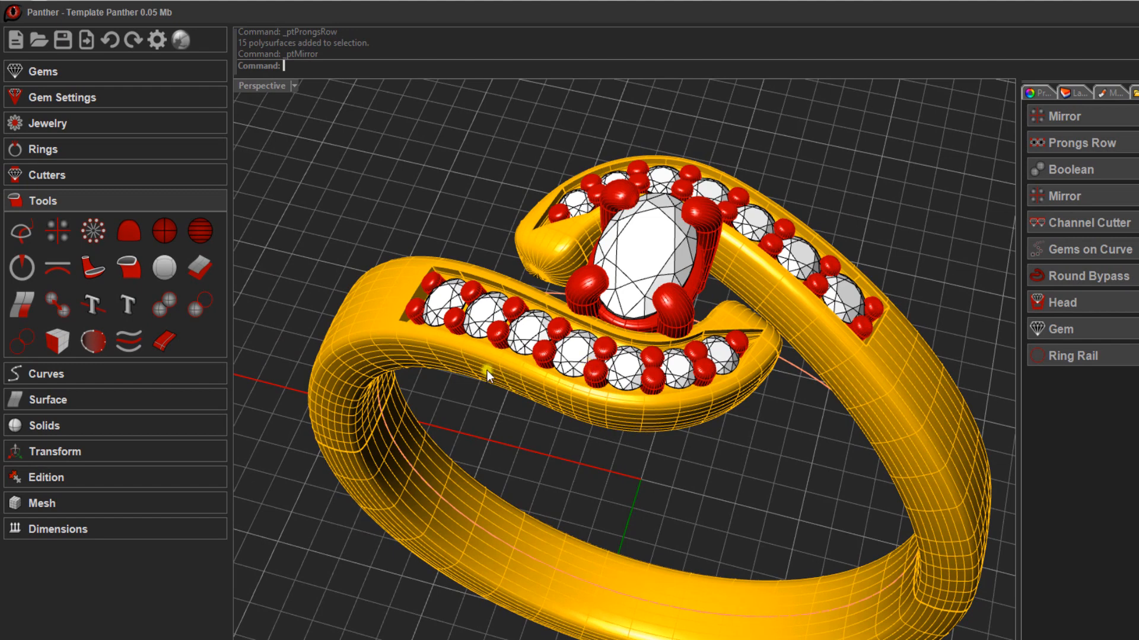
left_click(438, 303)
left_click(485, 316, "shift")
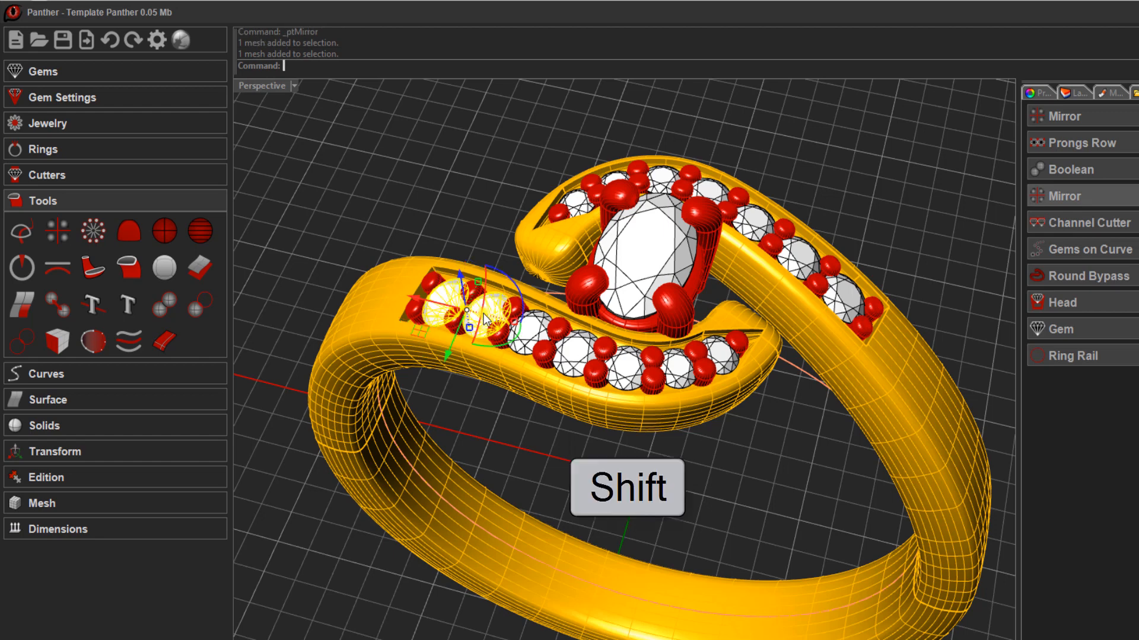
left_click(534, 336, "shift")
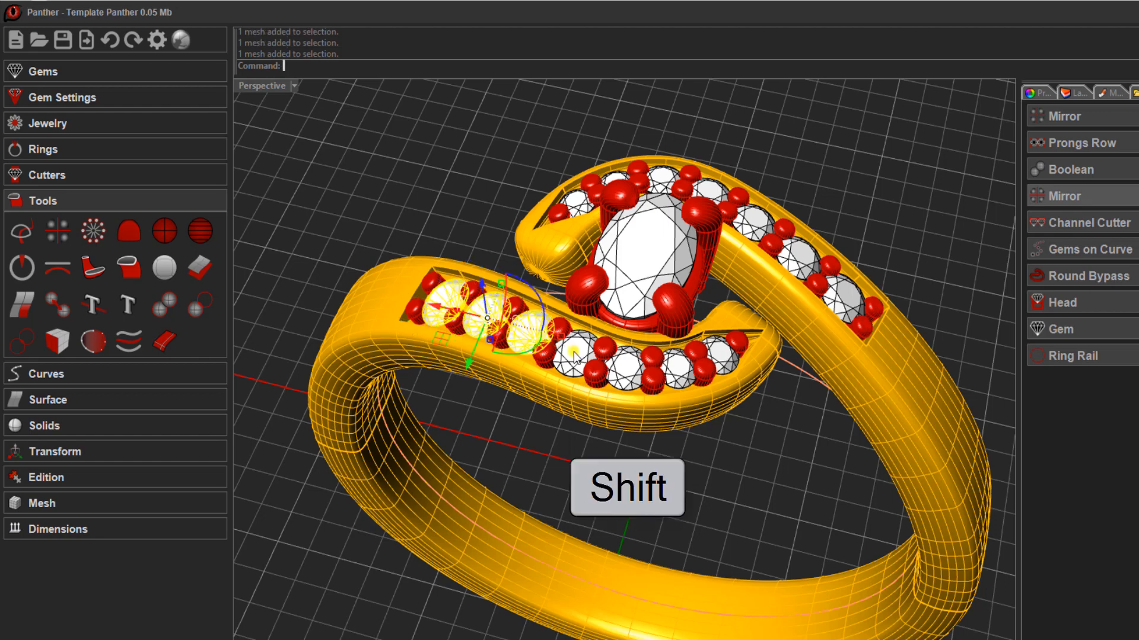
left_click(573, 355, "shift")
left_click(623, 371, "shift")
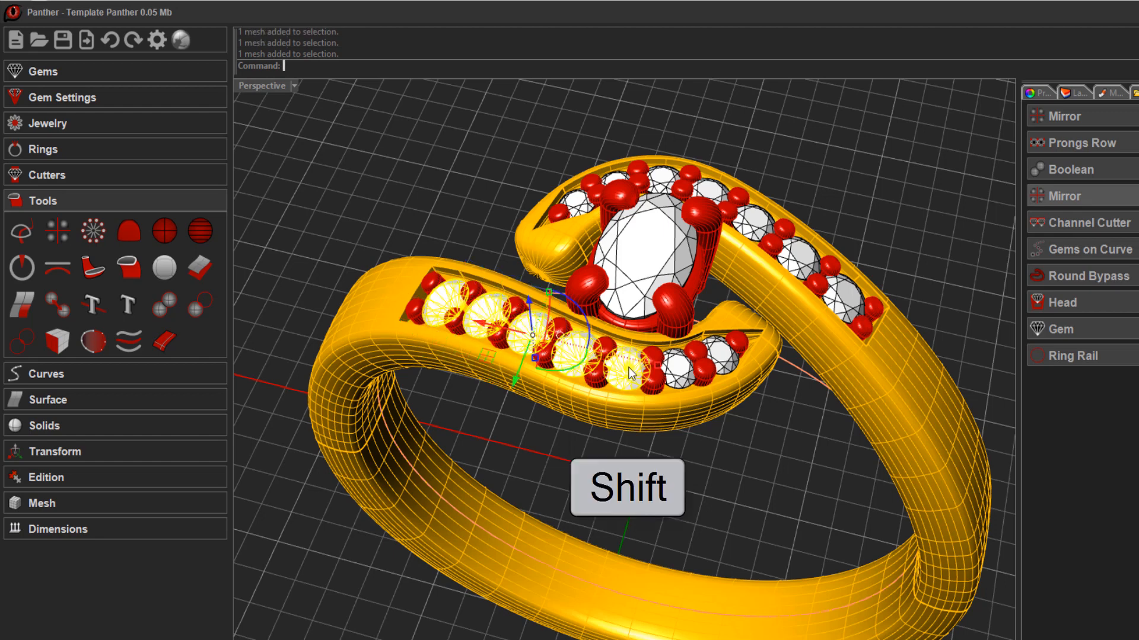
left_click(676, 368, "shift")
left_click(718, 354, "shift")
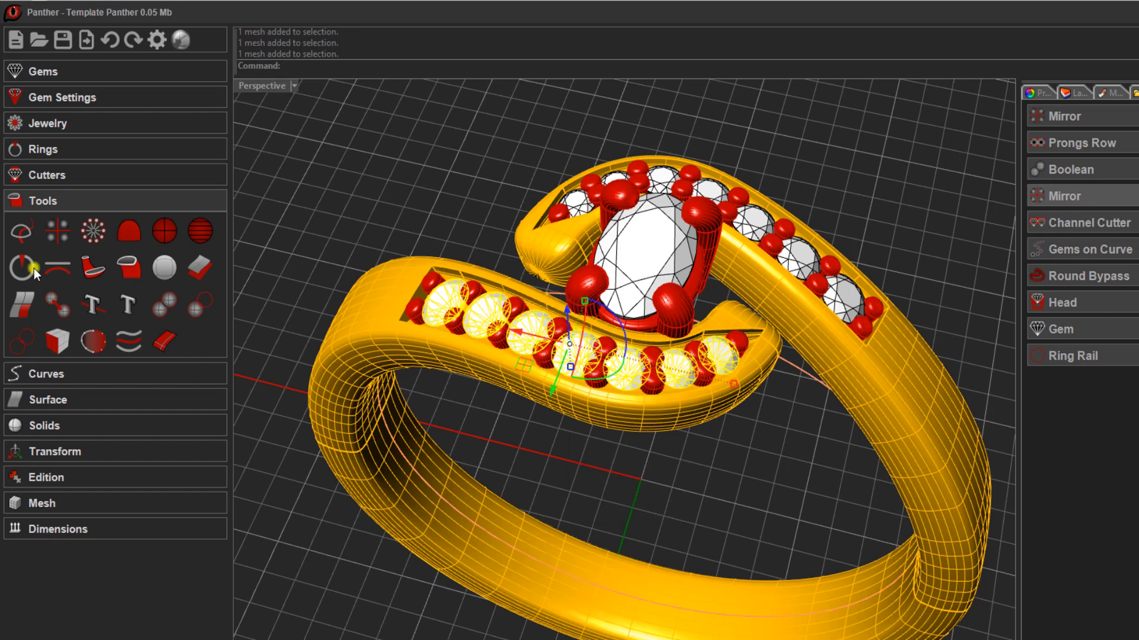
left_click(62, 177)
left_click(198, 247)
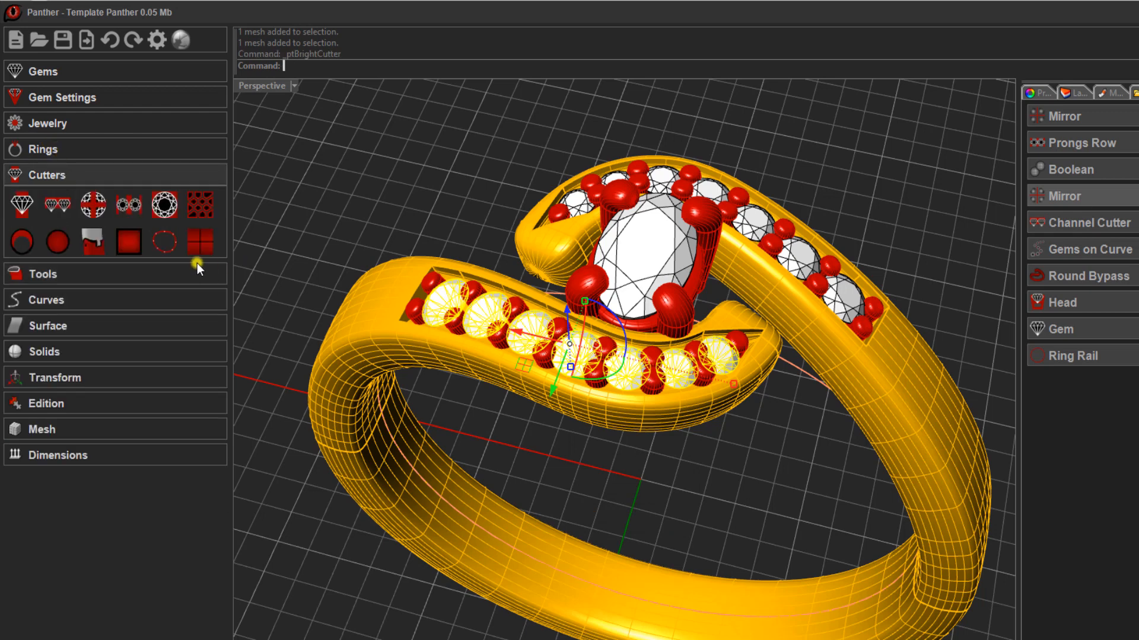
left_click(20, 204)
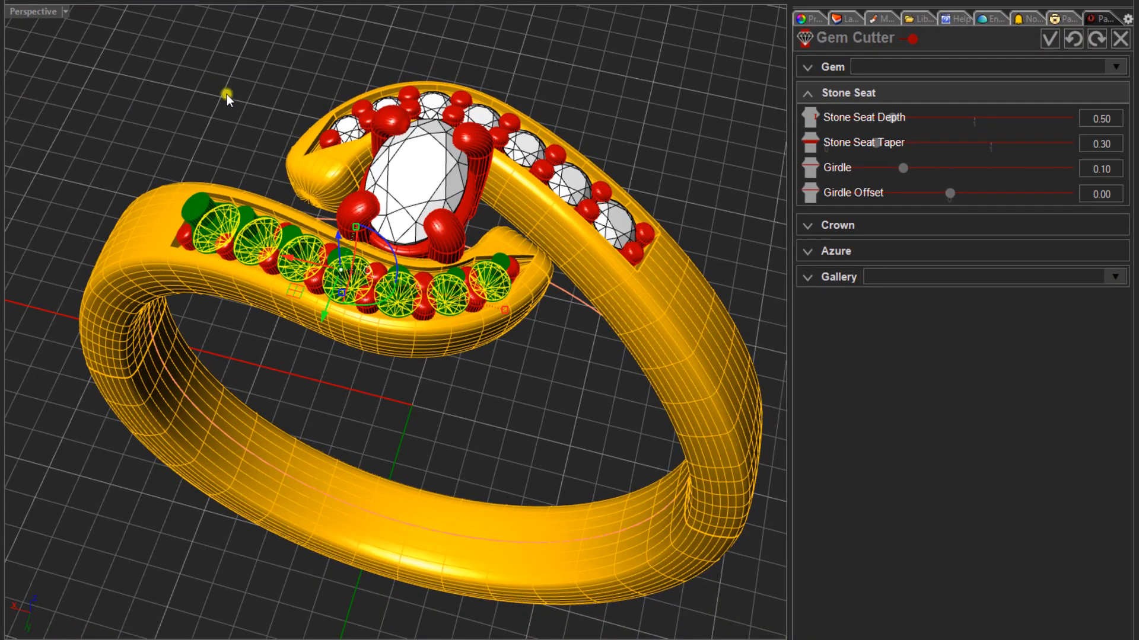
- Shorten the gem cutters' lower ends in the front view by setting the Azure Depth to 0.60
scroll(266, 256, "up", 5)
right_click_drag(275, 210, 320, 251)
right_click_drag(420, 261, 410, 216)
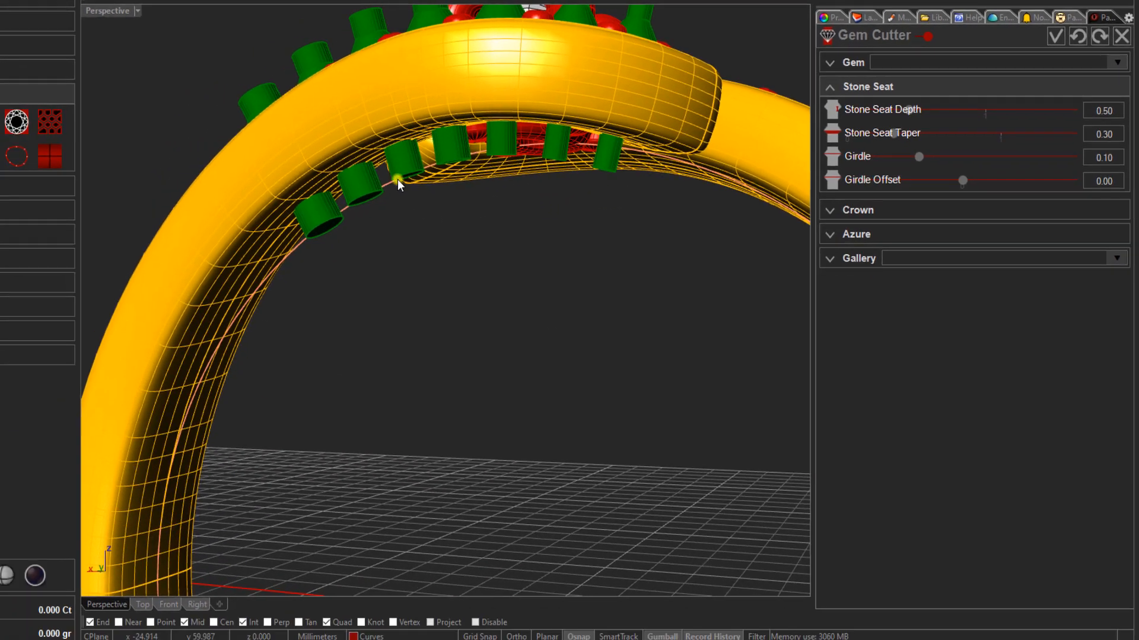
right_click_drag(344, 192, 280, 333)
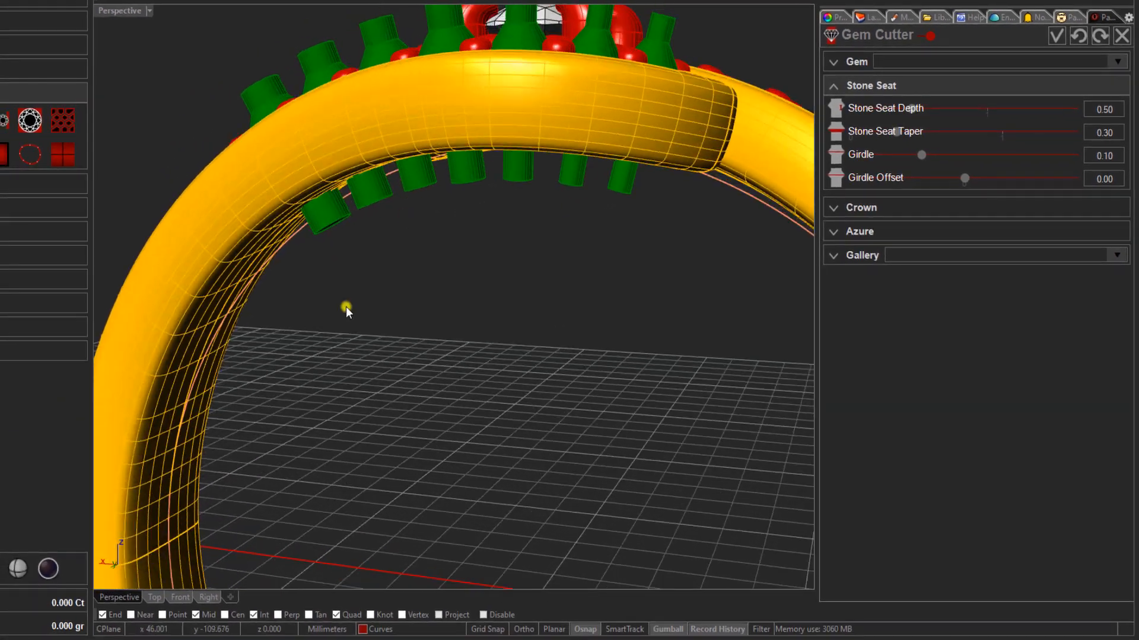
left_click(179, 596)
scroll(422, 241, "down", 5)
right_click_drag(446, 253, 286, 193)
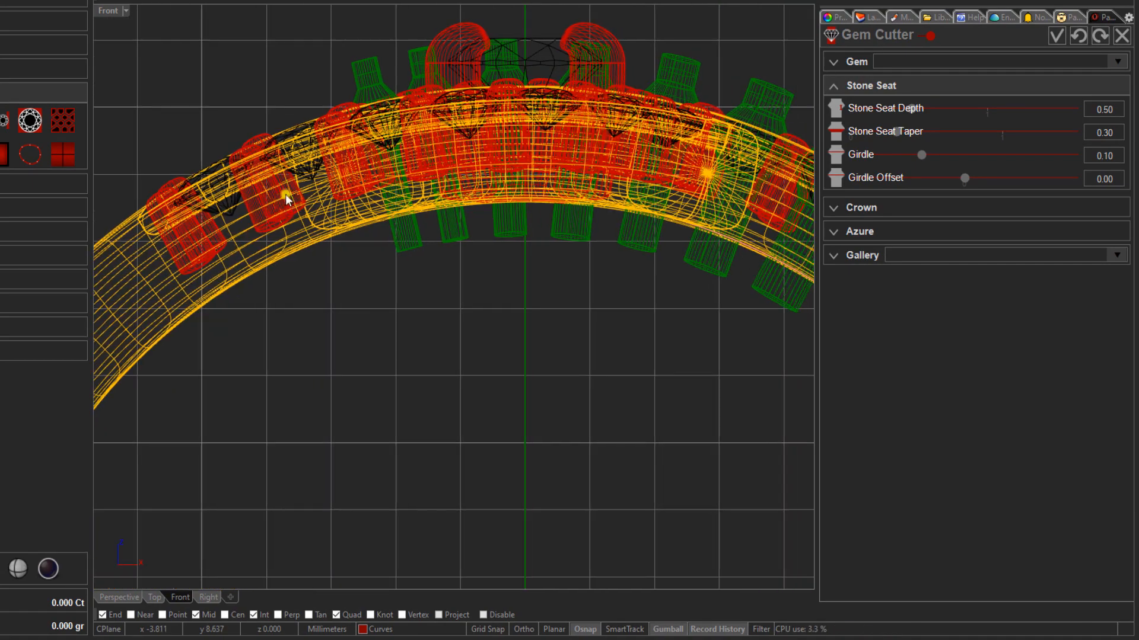
scroll(444, 202, "up", 4)
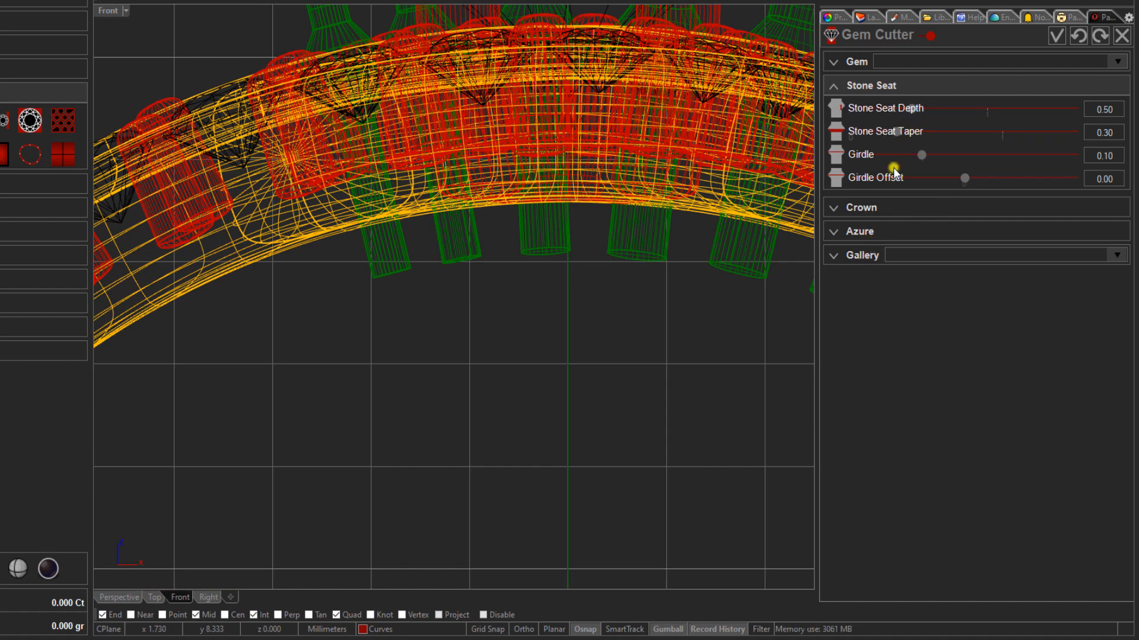
left_click(881, 231)
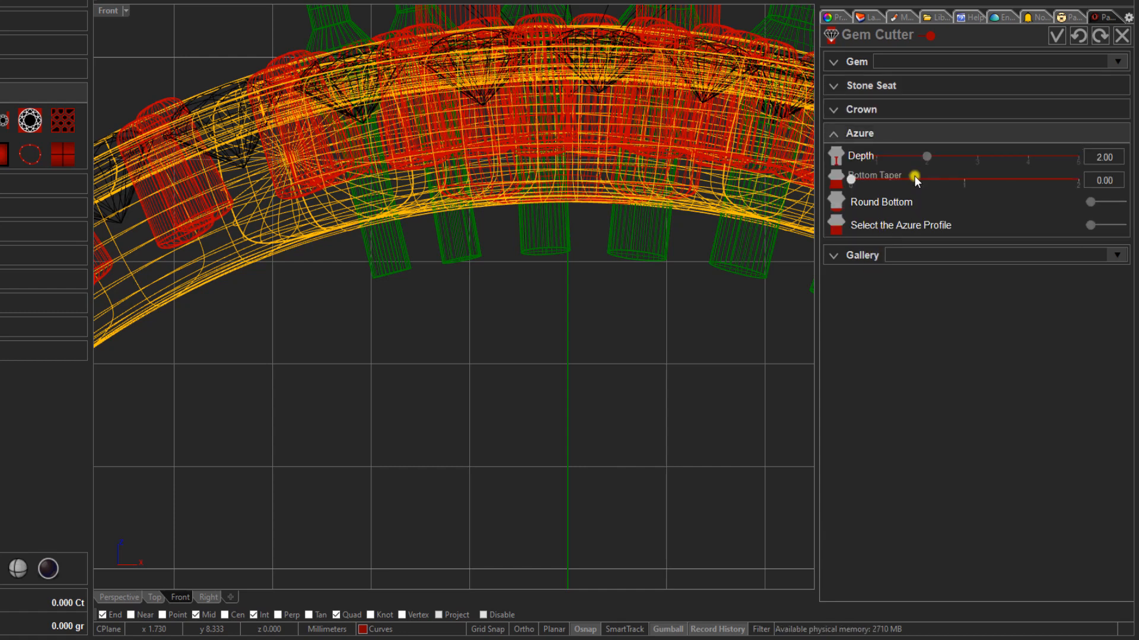
left_click_drag(927, 159, 857, 177)
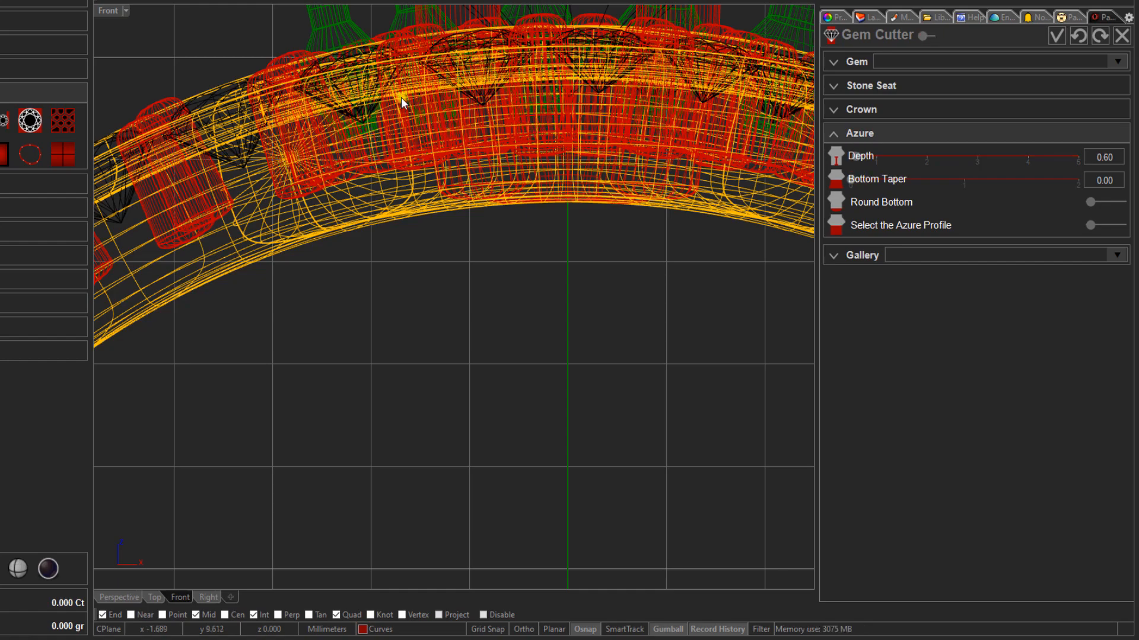
- Check how far the cutters extend below the gem points in the front view, and accept the Gem Cutter
scroll(380, 101, "up", 5)
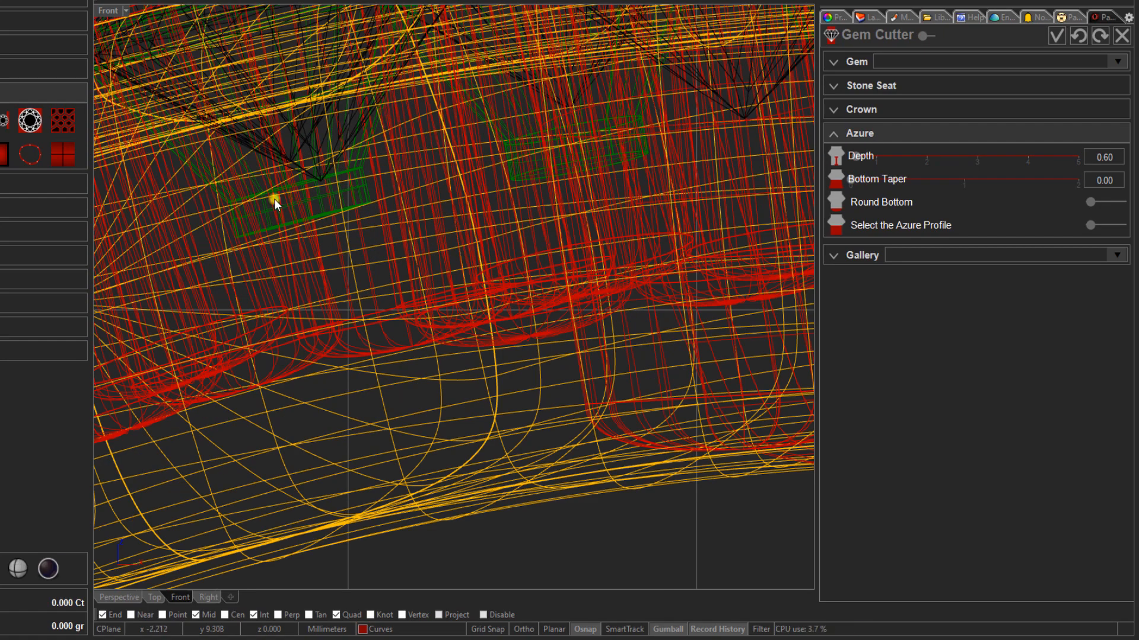
right_click_drag(273, 198, 380, 283)
scroll(380, 283, "down", 3)
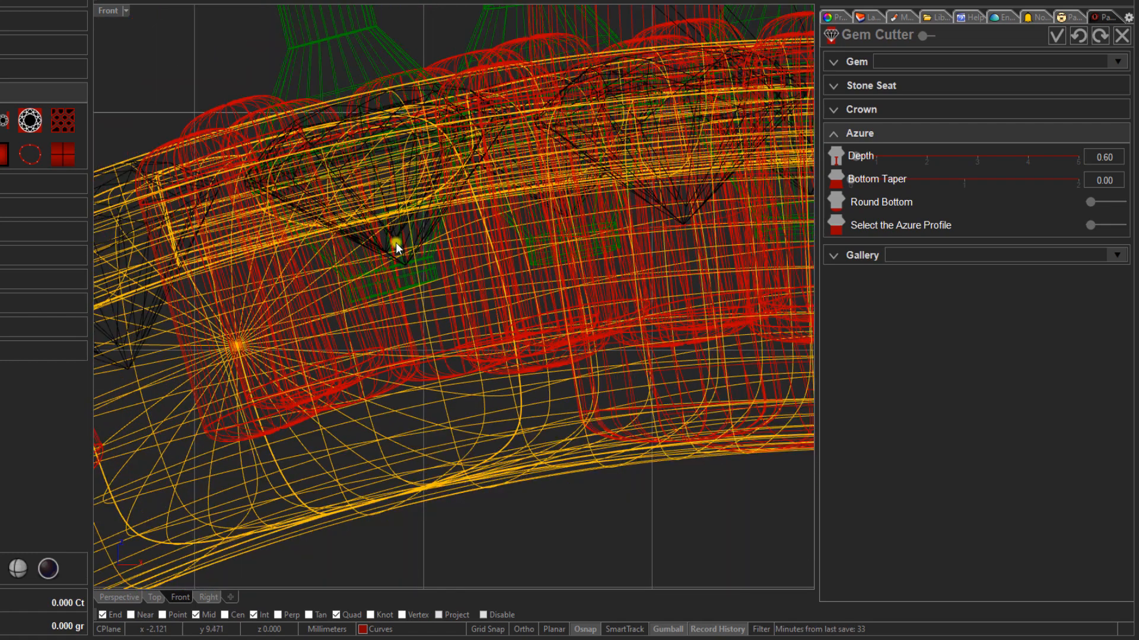
scroll(396, 243, "up", 3)
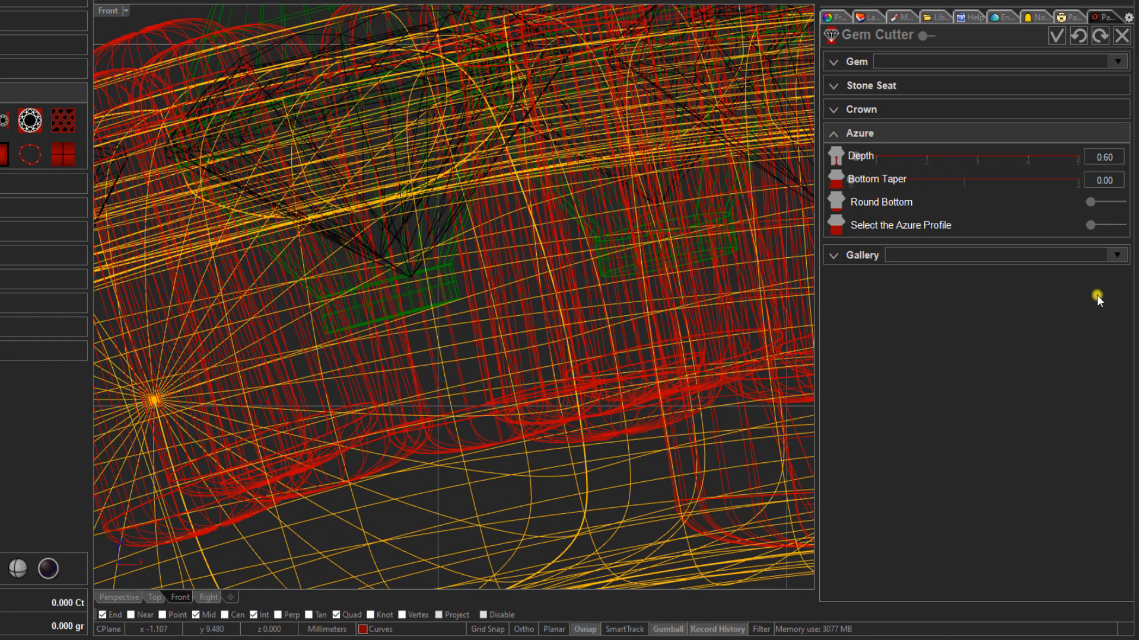
scroll(432, 348, "down", 5)
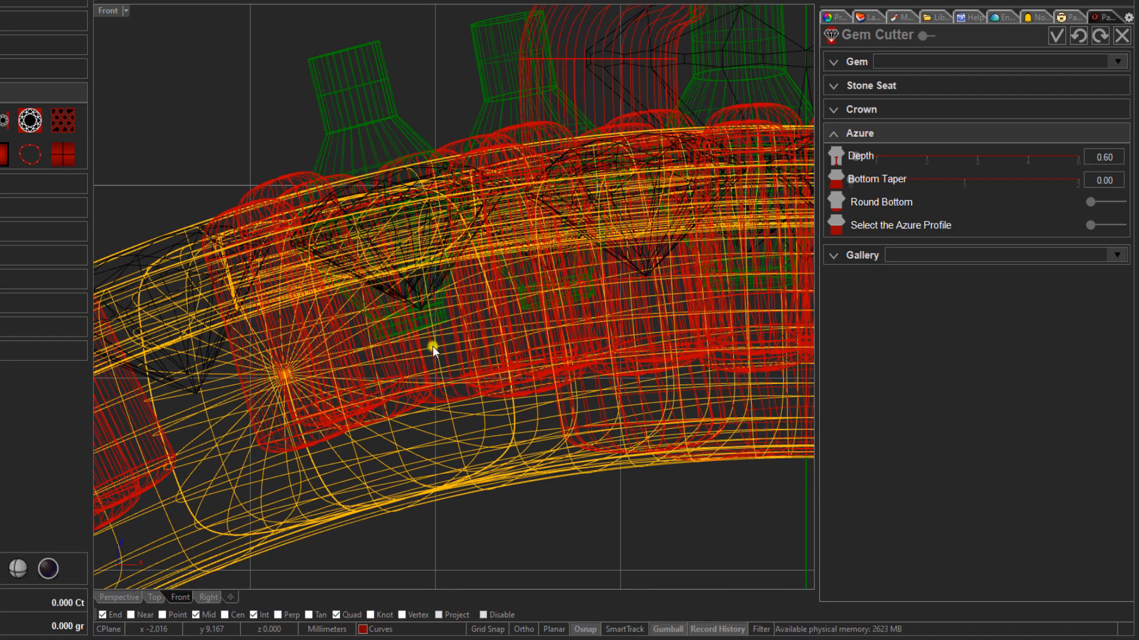
right_click_drag(419, 332, 380, 282)
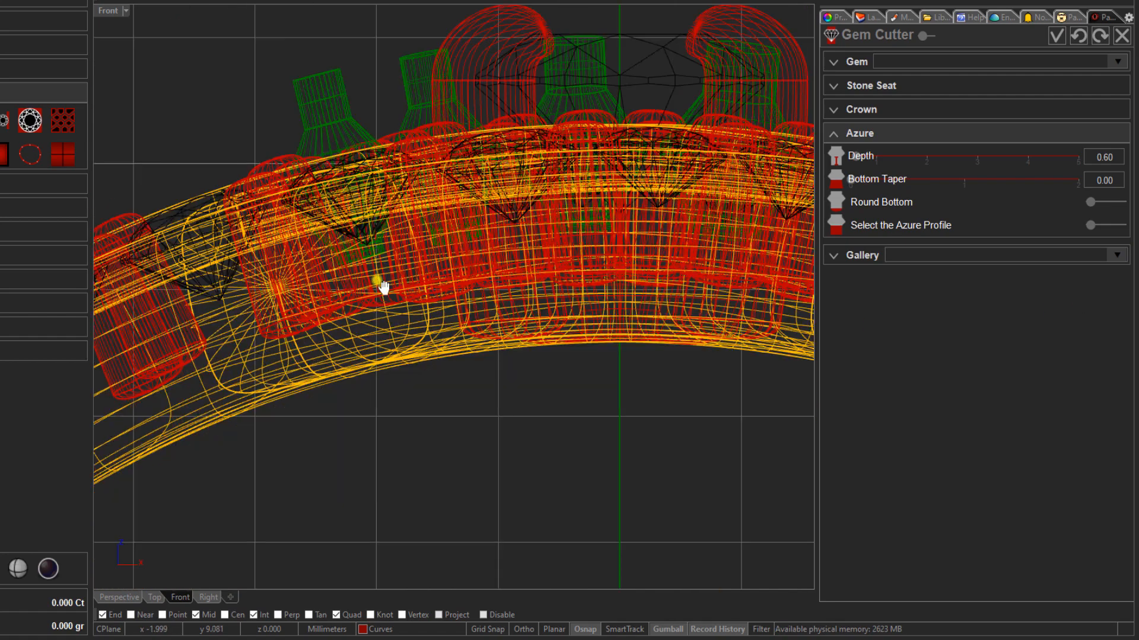
left_click(1058, 35)
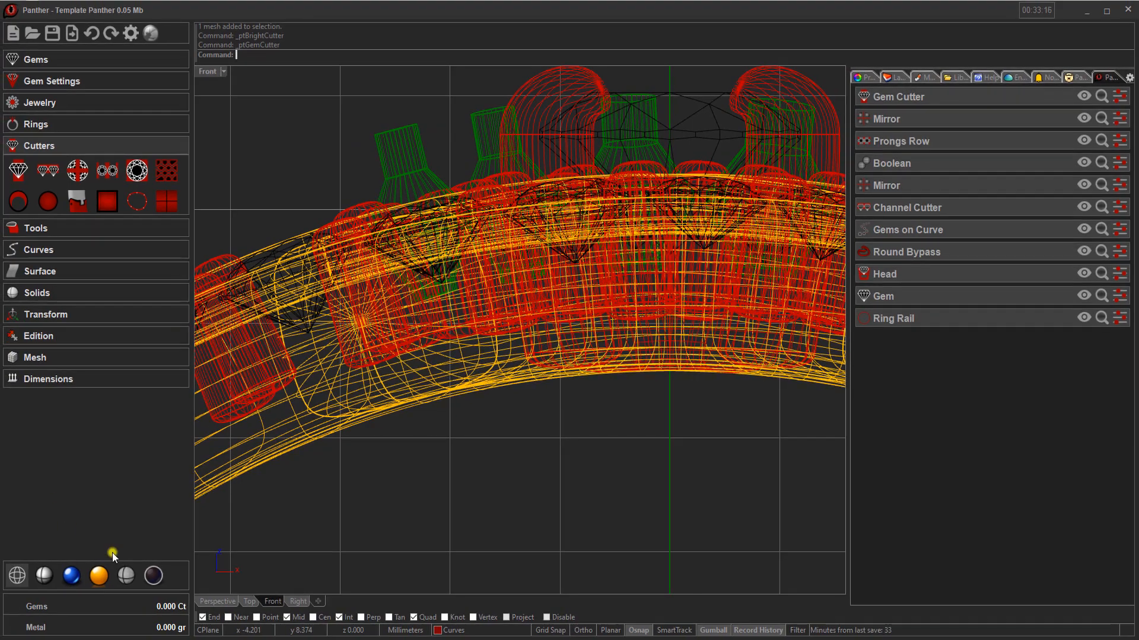
- Mirror the seven gem cutters from the front arm diagonally onto the opposite bypass arm, with horizontal mirroring turned off
left_click(217, 602)
right_click_drag(388, 362, 445, 367)
scroll(423, 365, "down", 3)
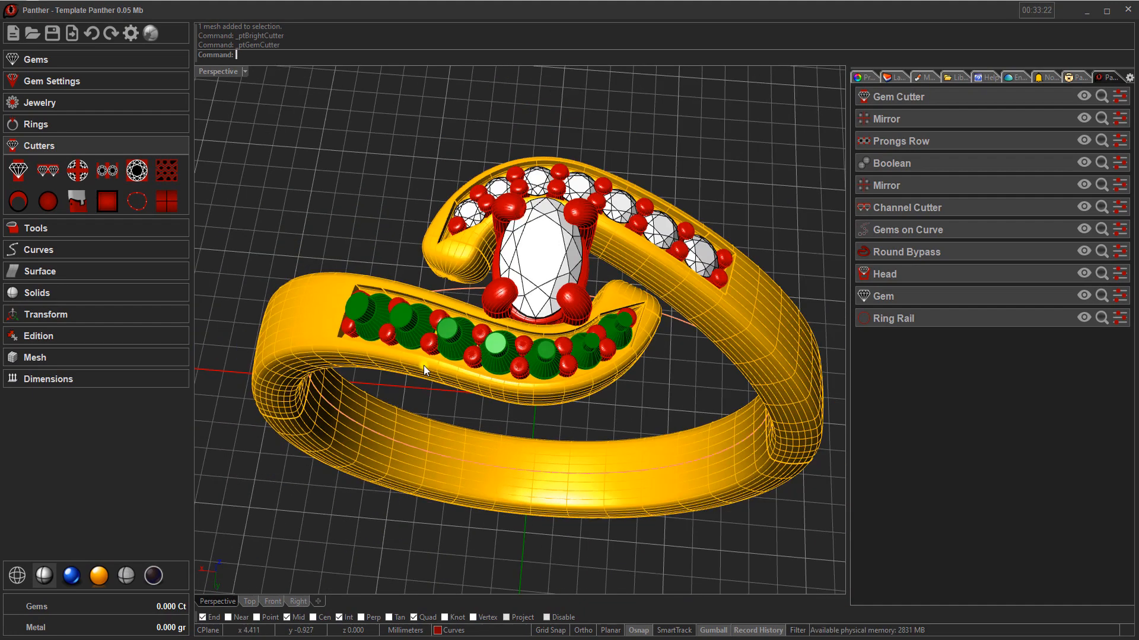
left_click(452, 333)
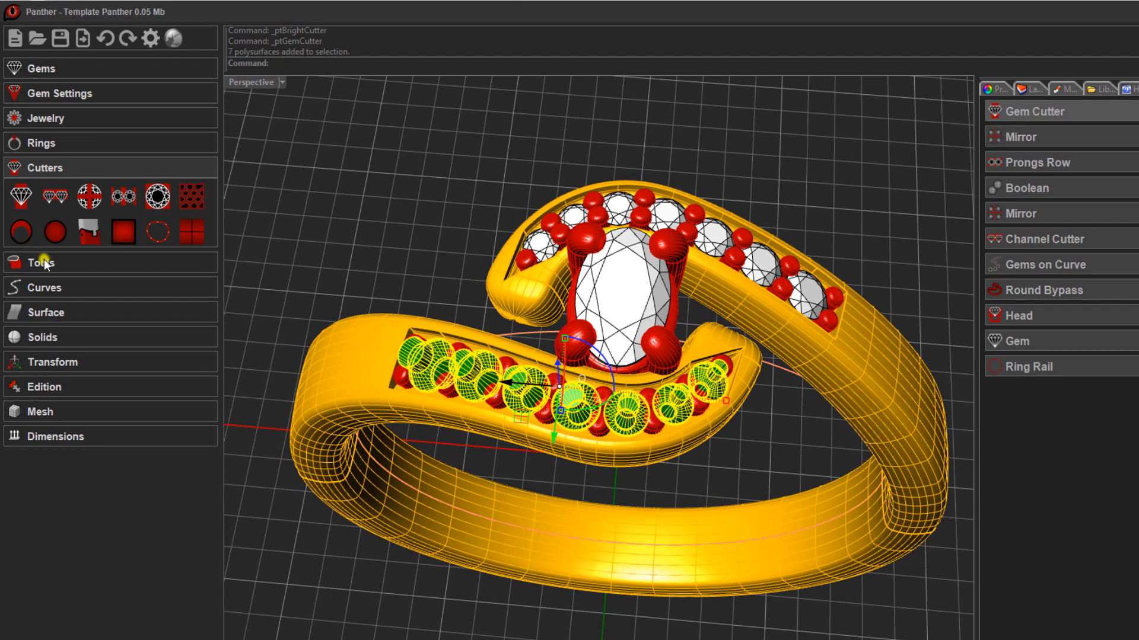
left_click(105, 266)
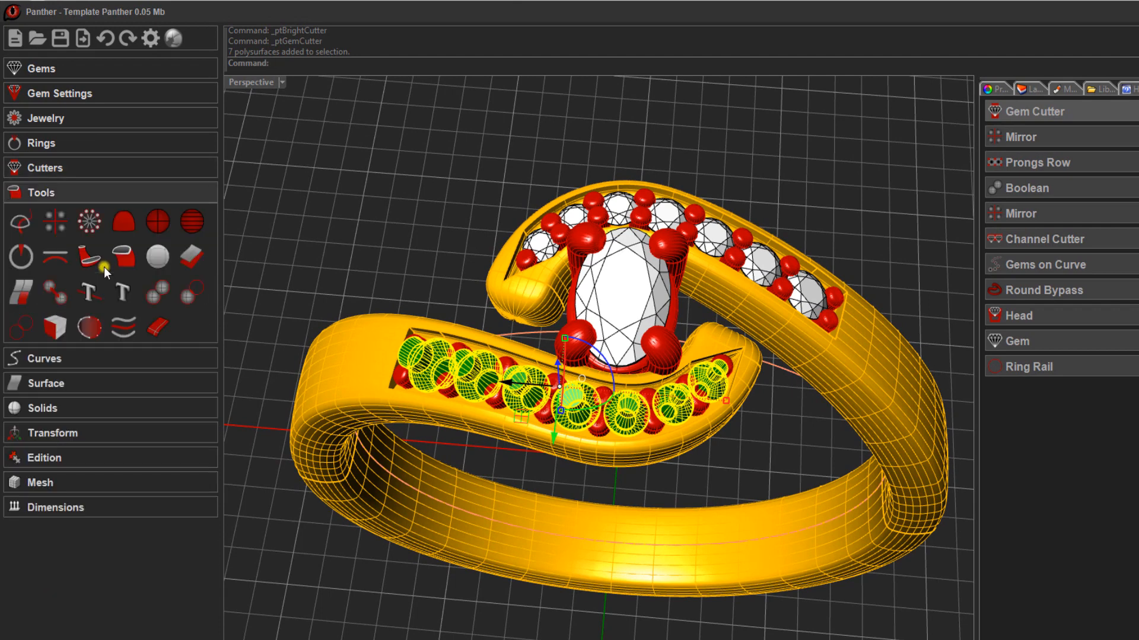
left_click(53, 216)
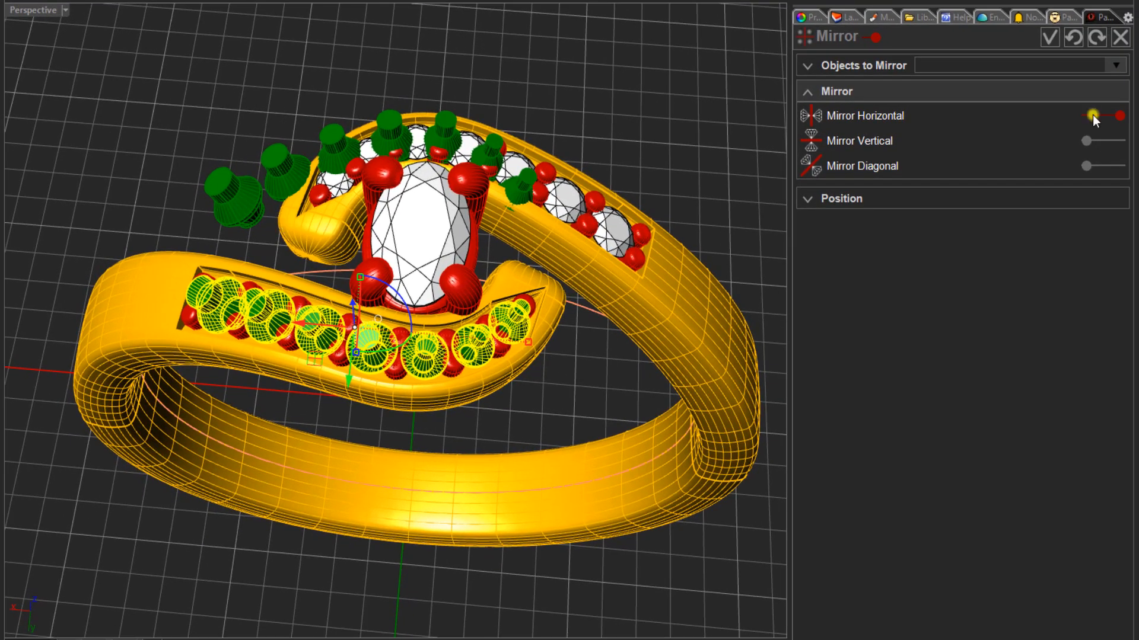
left_click(1092, 115)
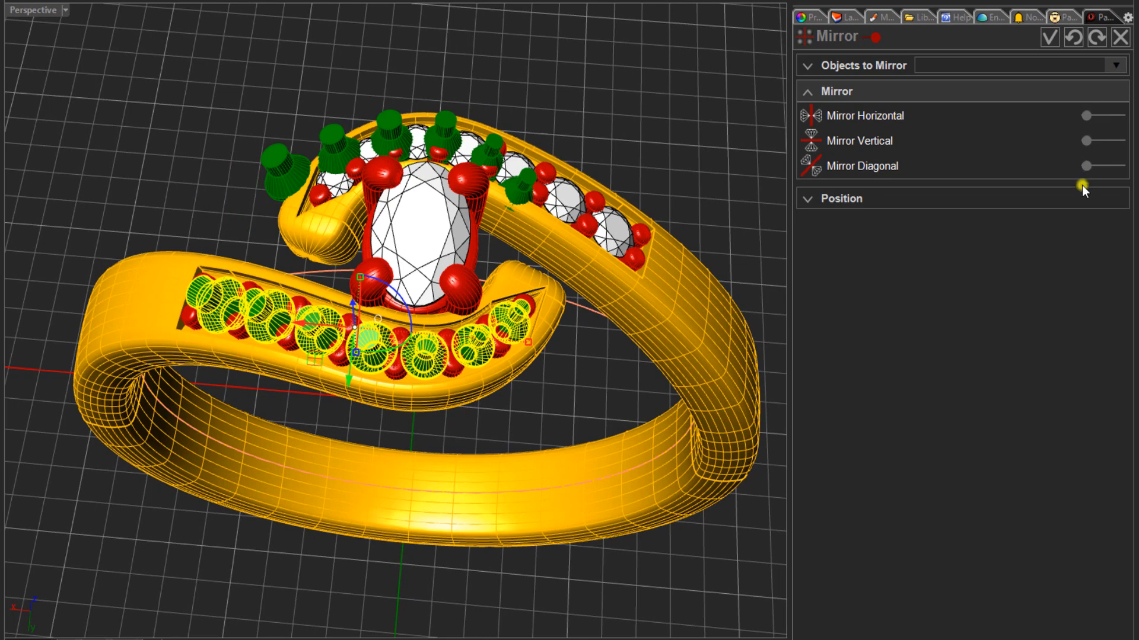
left_click(1112, 167)
left_click(1049, 38)
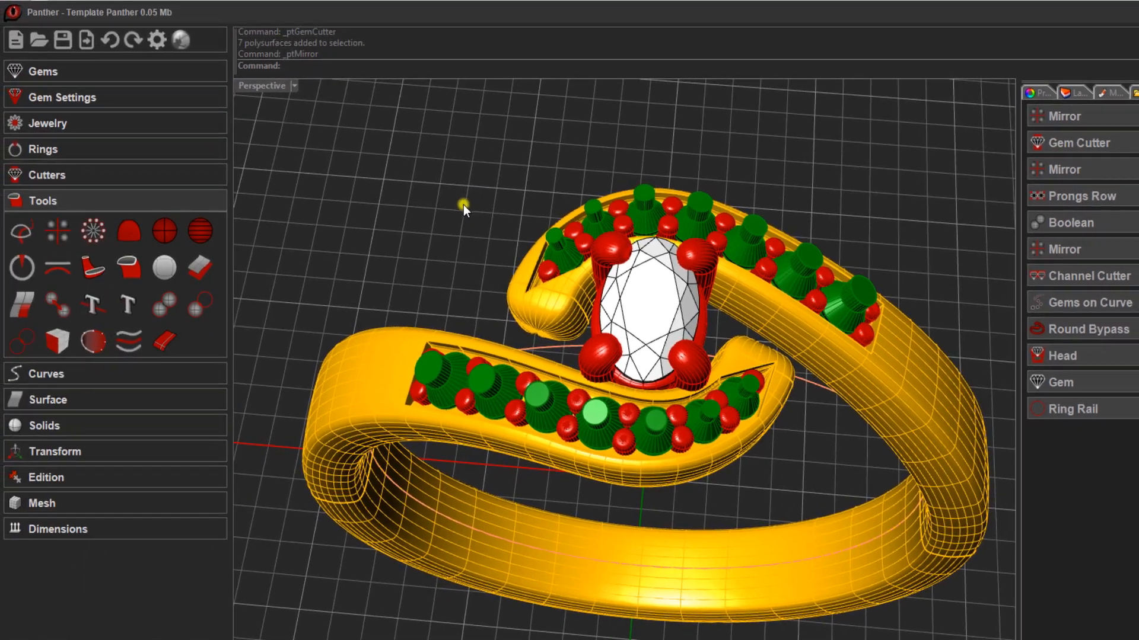
- Start a Boolean Difference and assign the yellow ring body as Object A
right_click_drag(464, 204, 446, 193)
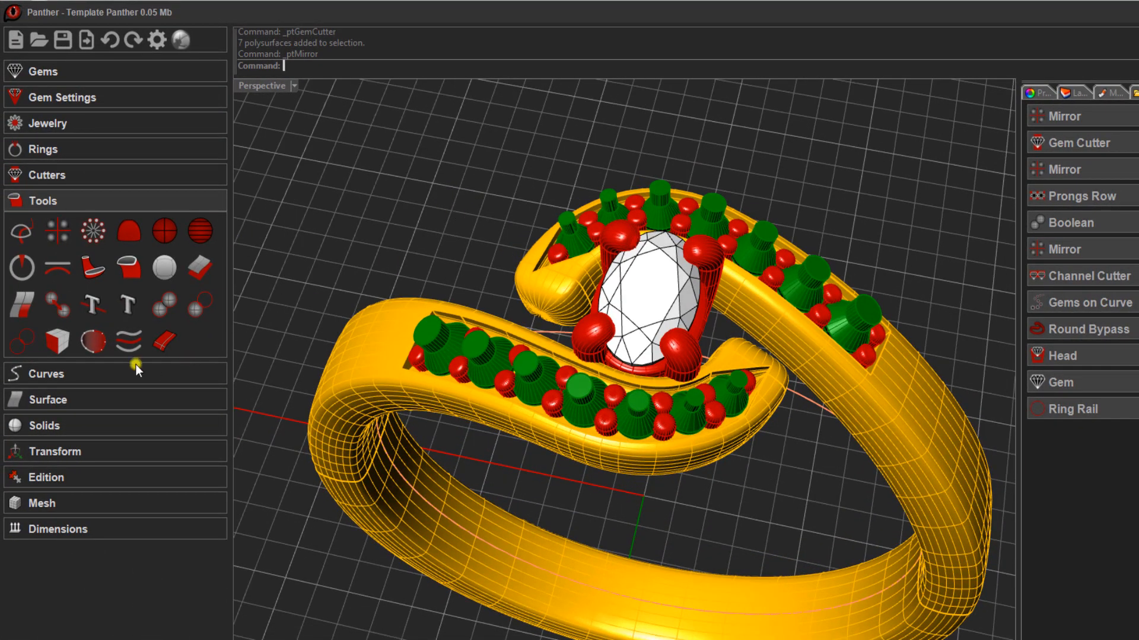
left_click(208, 304)
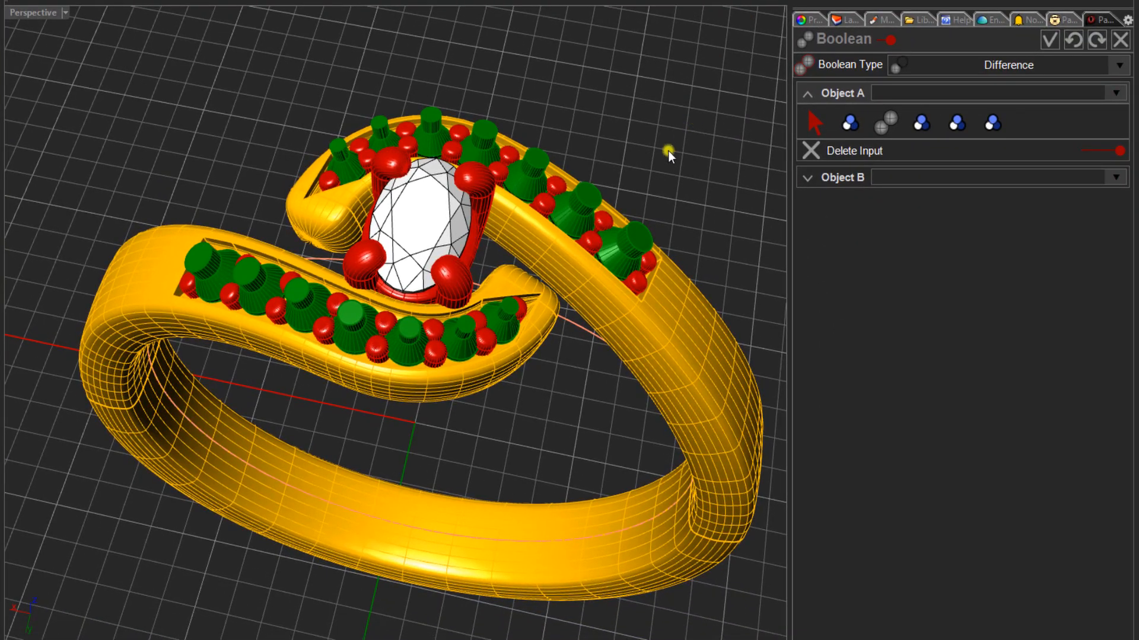
left_click(798, 122)
left_click(637, 400)
left_click(666, 372)
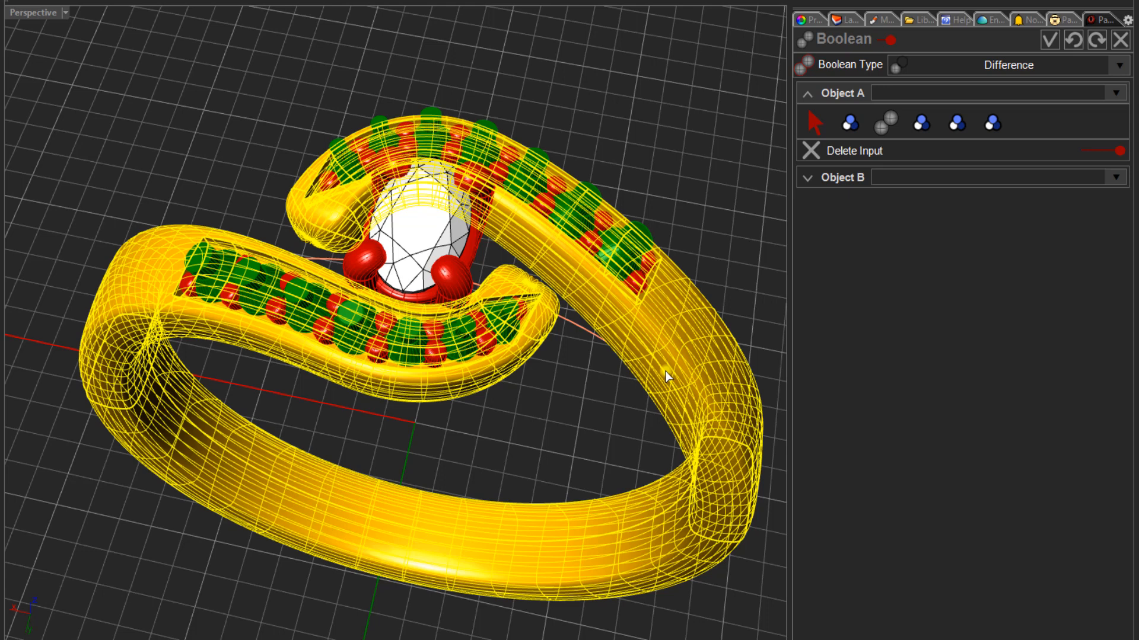
key("Return")
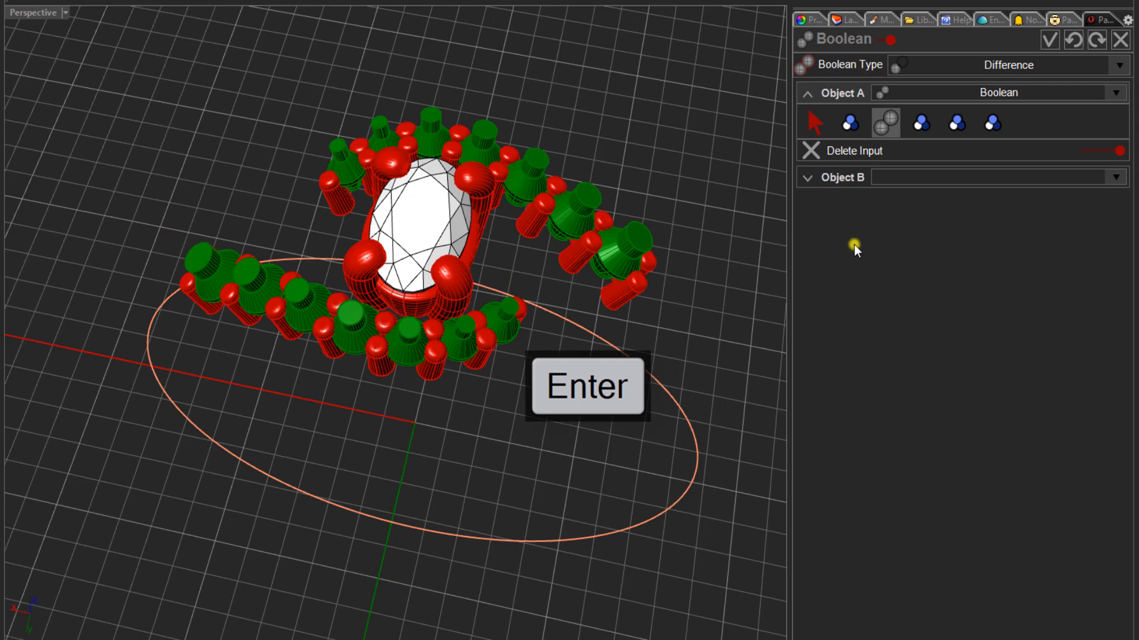
- Pick the seven mirrored gem cutters on the rear bypass arm from the document as Object B of the Boolean Difference
left_click(847, 177)
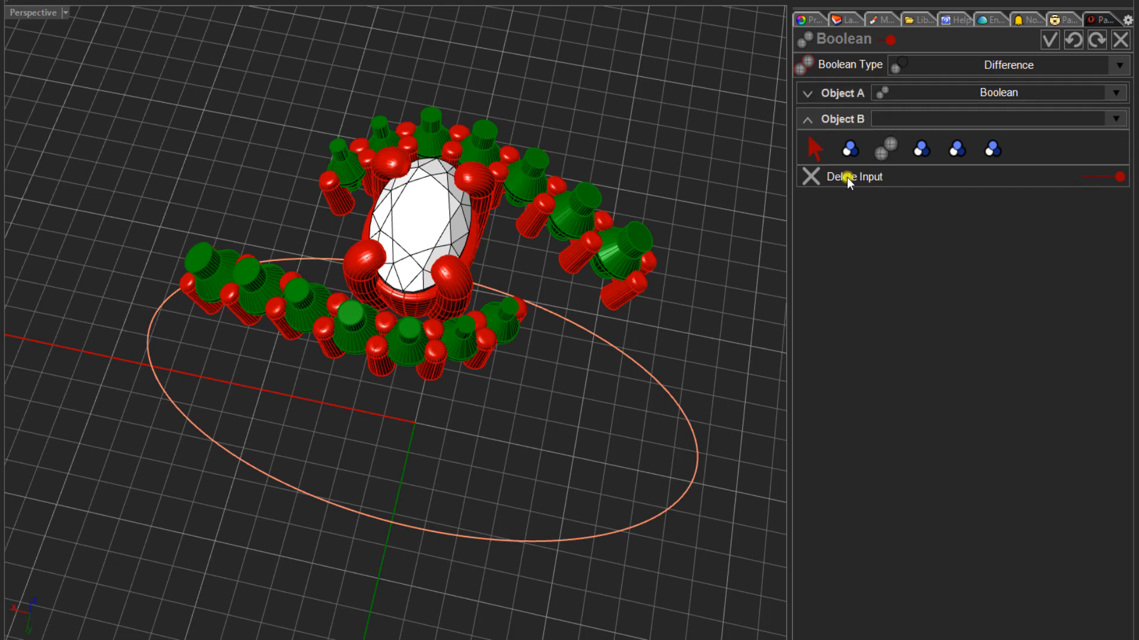
left_click(811, 148)
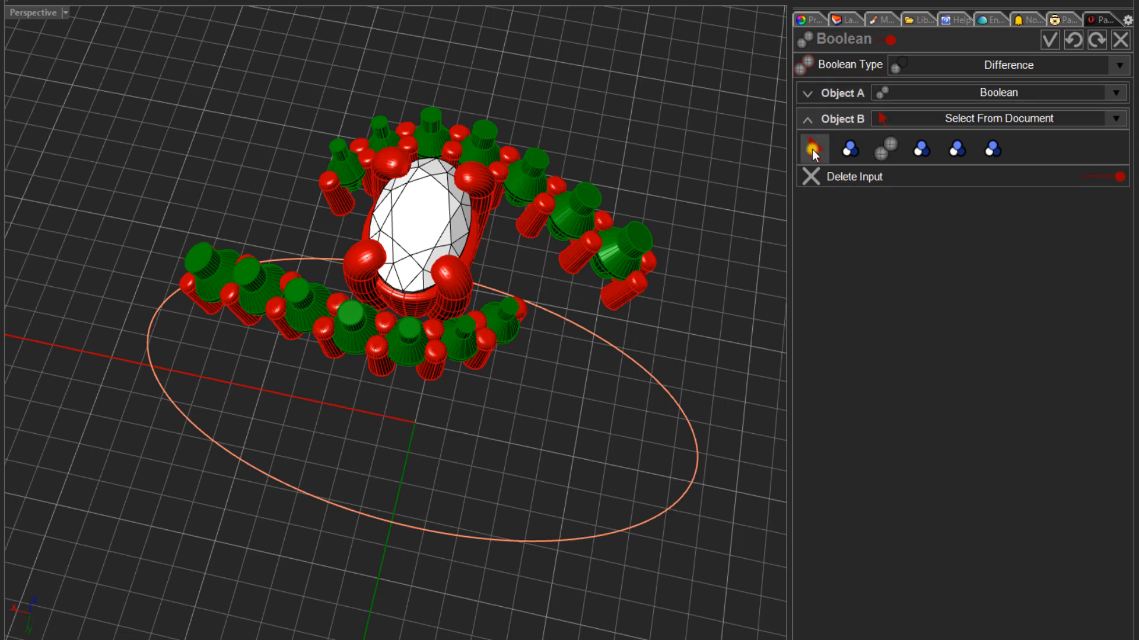
left_click(820, 154)
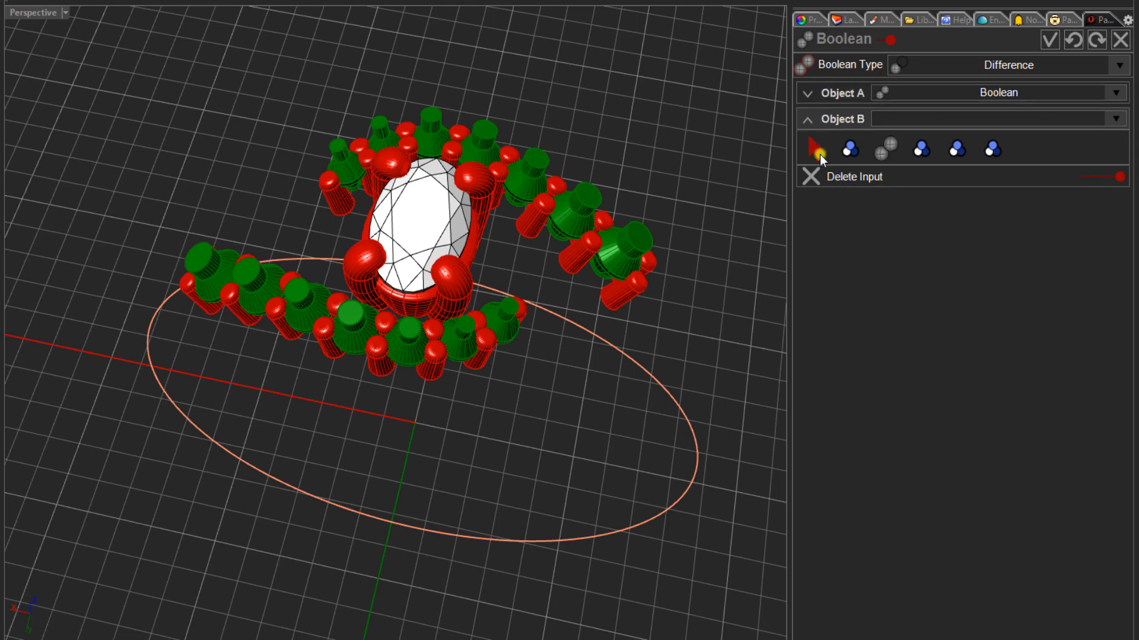
left_click(609, 266)
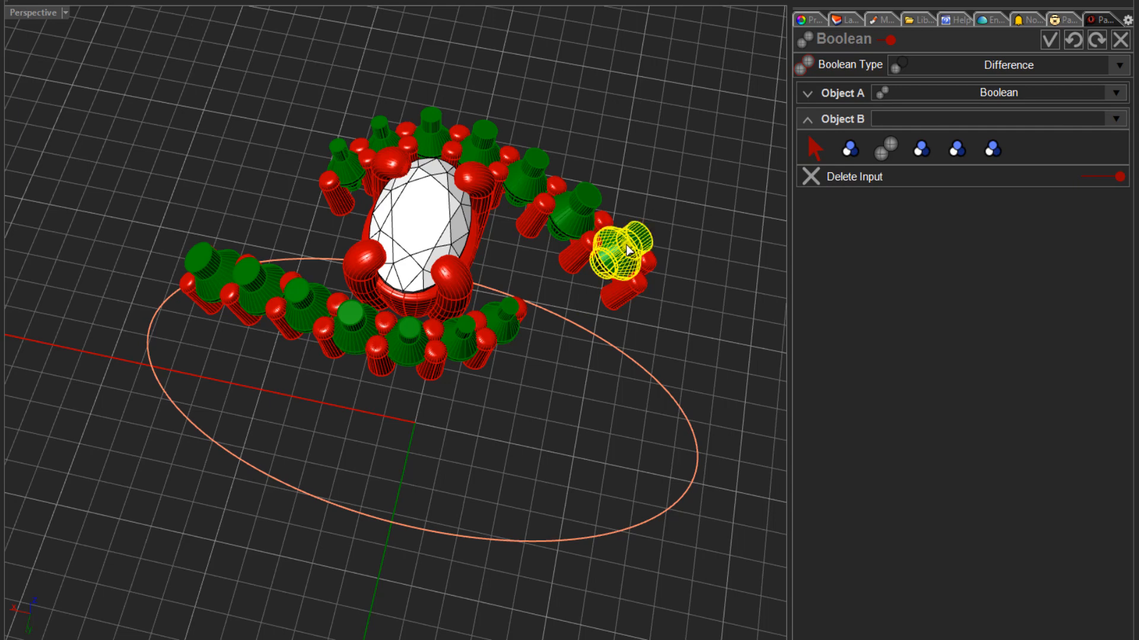
left_click(578, 212)
left_click(531, 169)
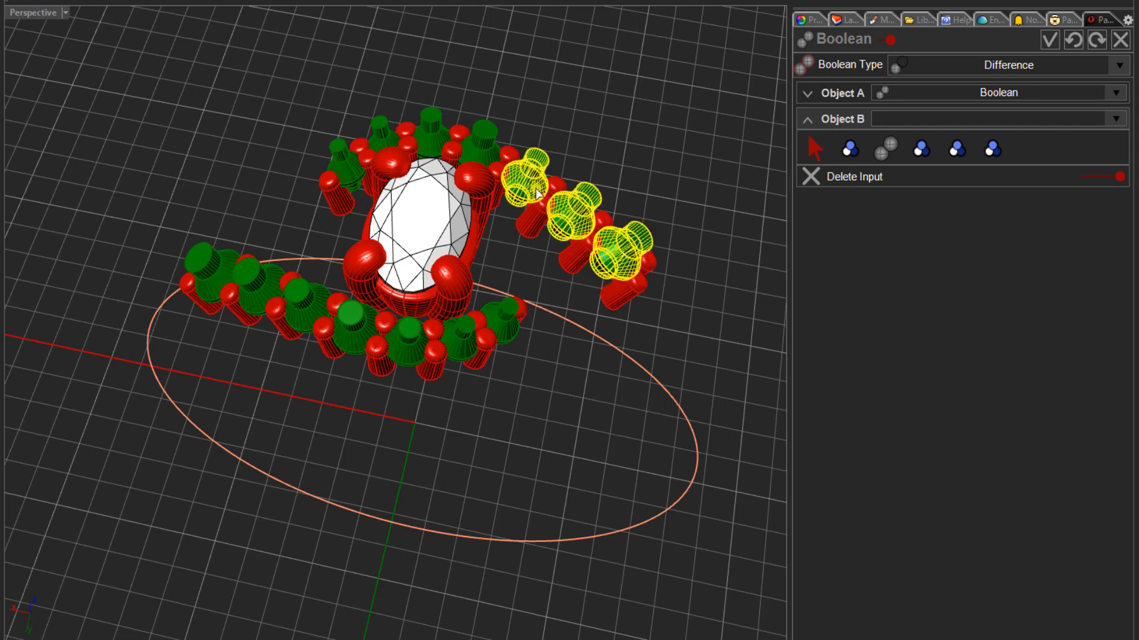
left_click(481, 130)
left_click(436, 112)
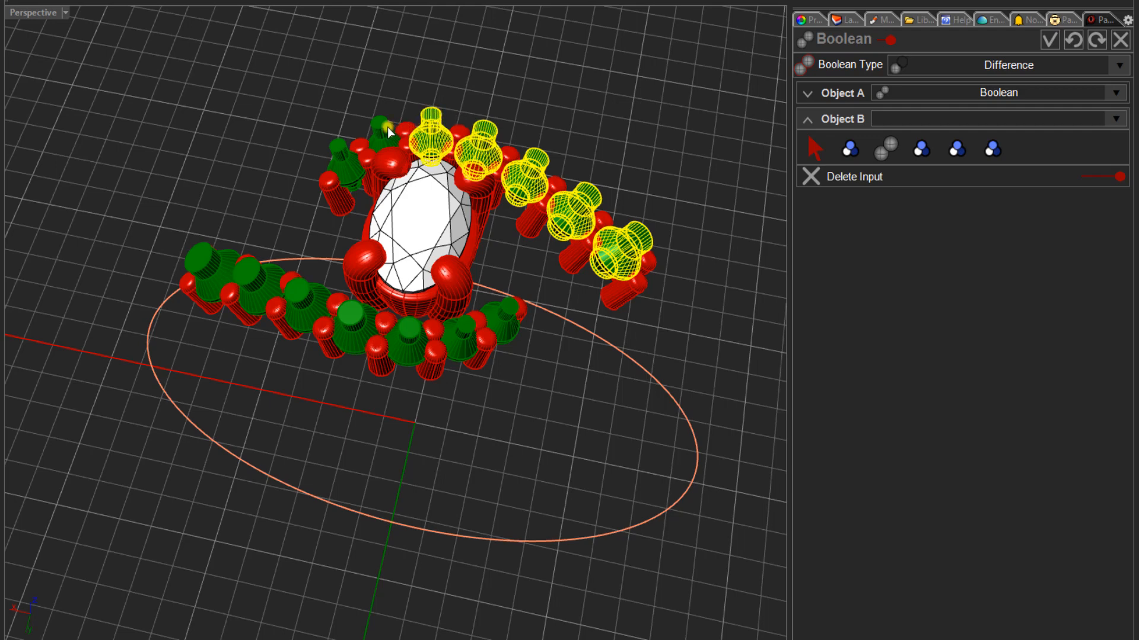
left_click(340, 156)
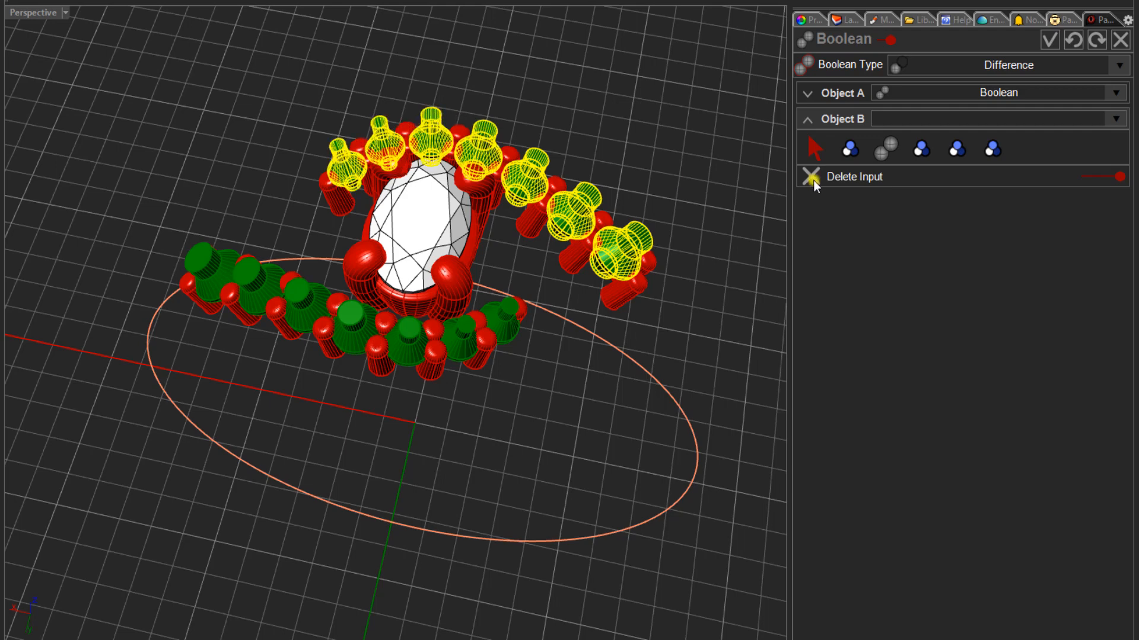
- Add the seven gem cutters on the front arm to Object B and complete the cut of the gem seats
left_click(194, 256)
left_click(250, 279)
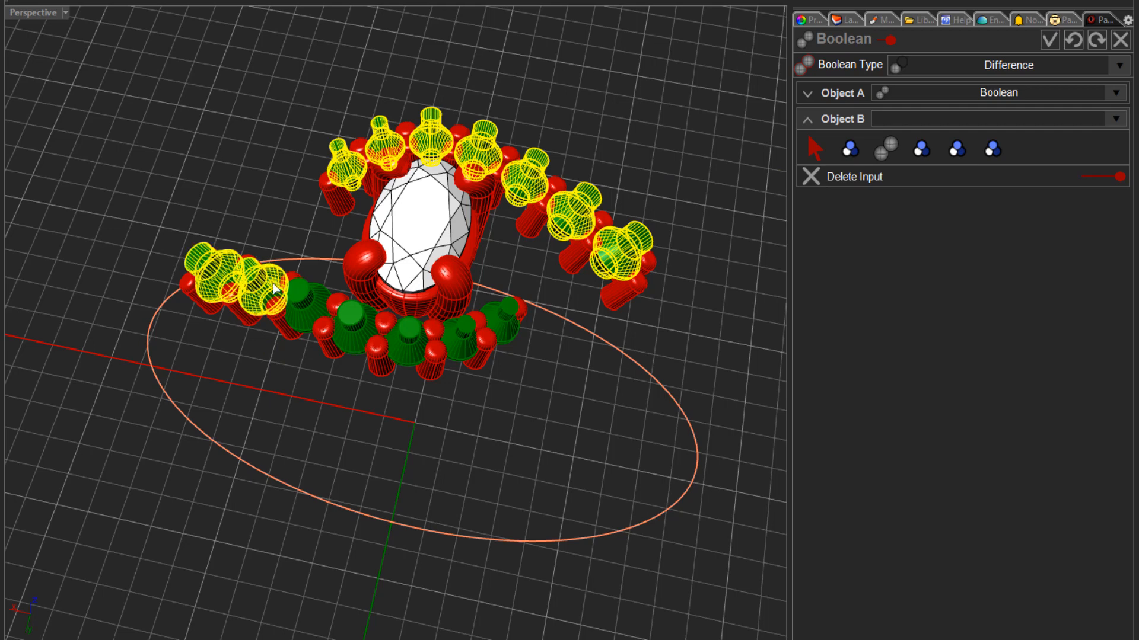
left_click(308, 292)
left_click(357, 312)
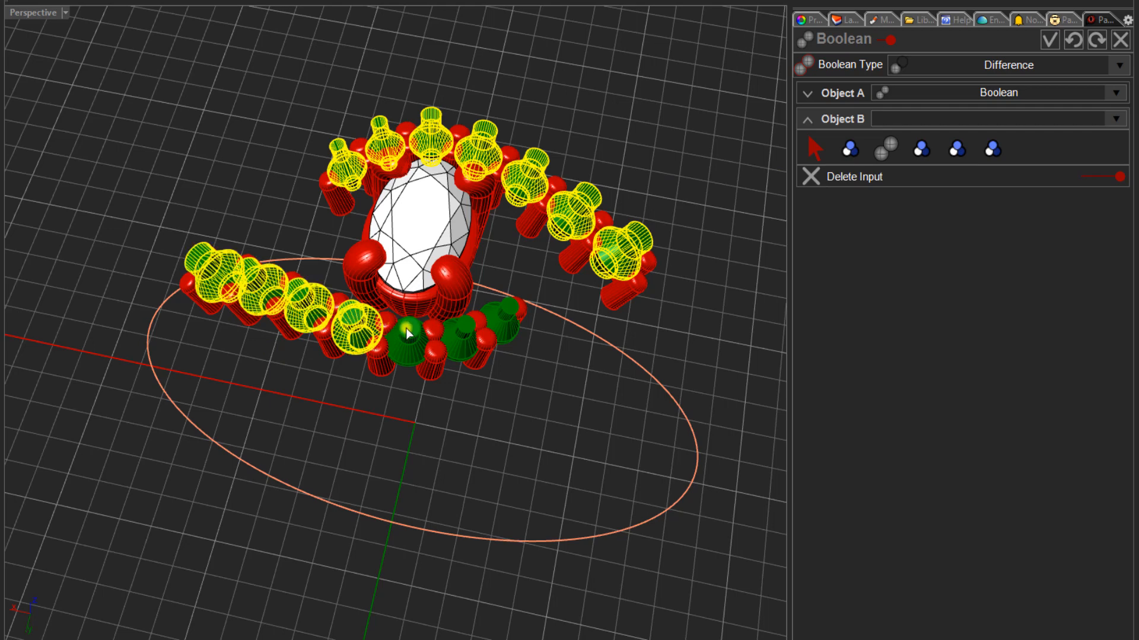
left_click(408, 333)
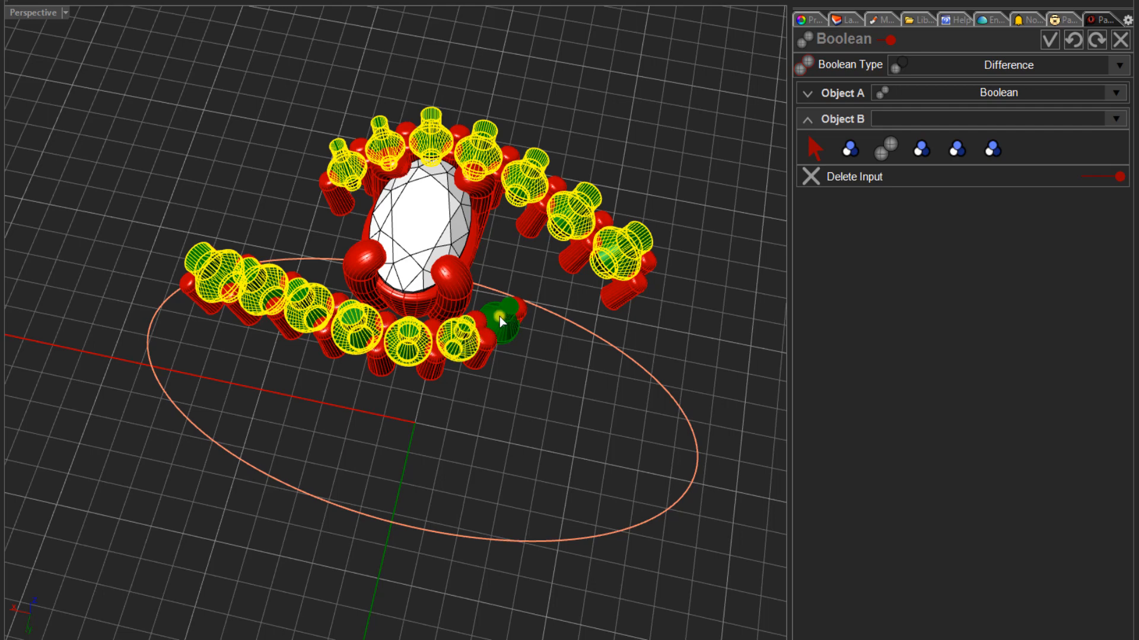
key("Return")
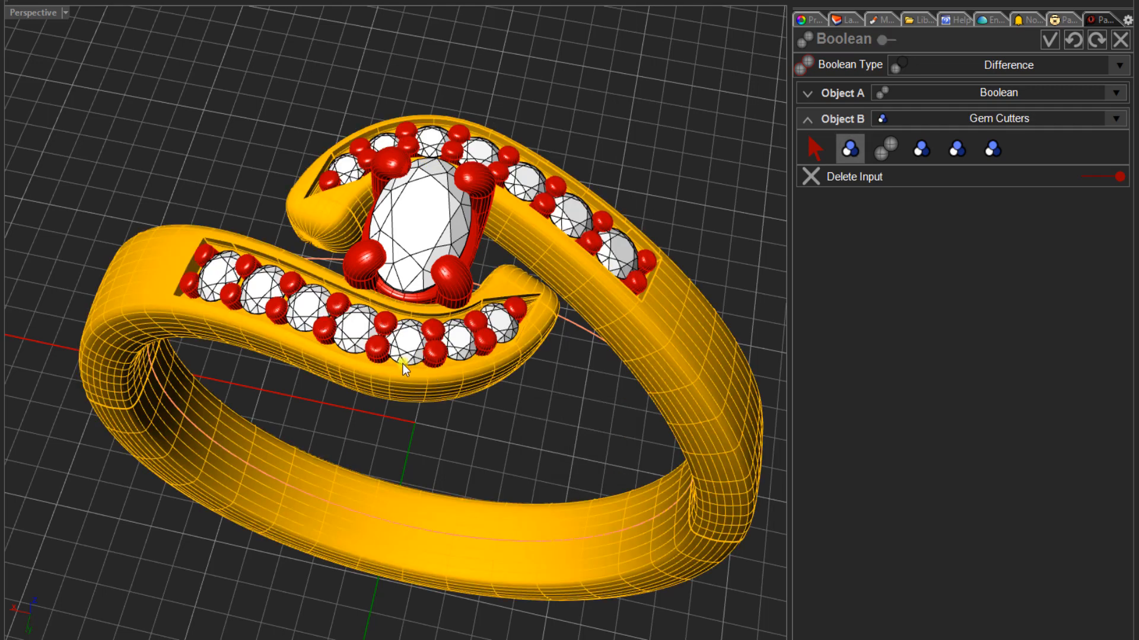
- Hide the middle gem of the front arm's row and inspect the seat cut beneath it
right_click_drag(339, 356, 344, 422)
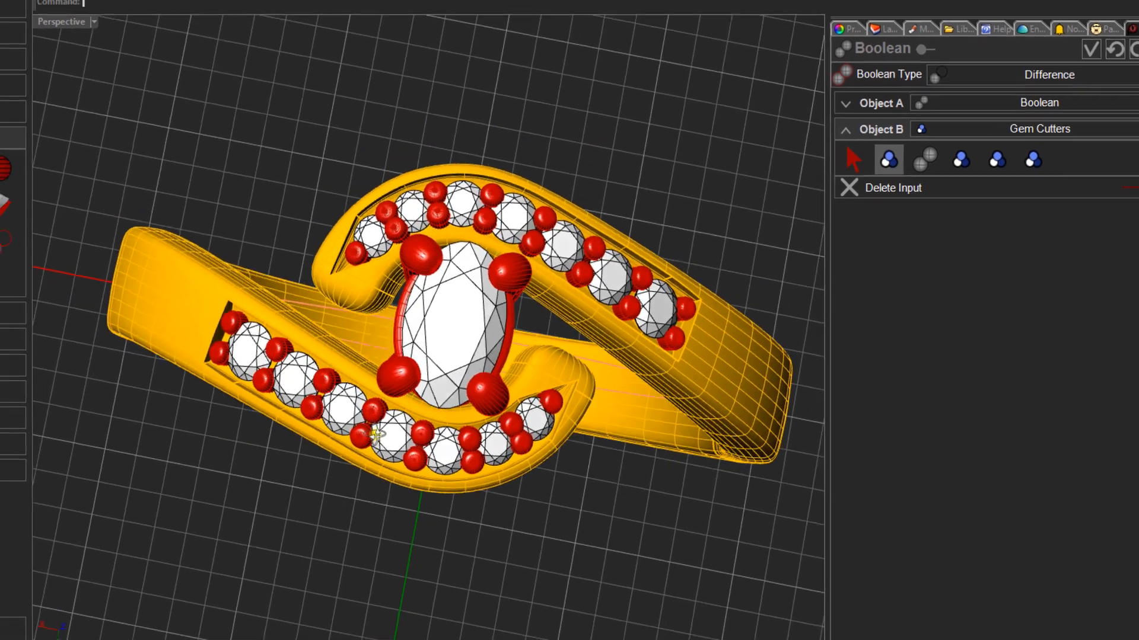
scroll(376, 436, "up", 5)
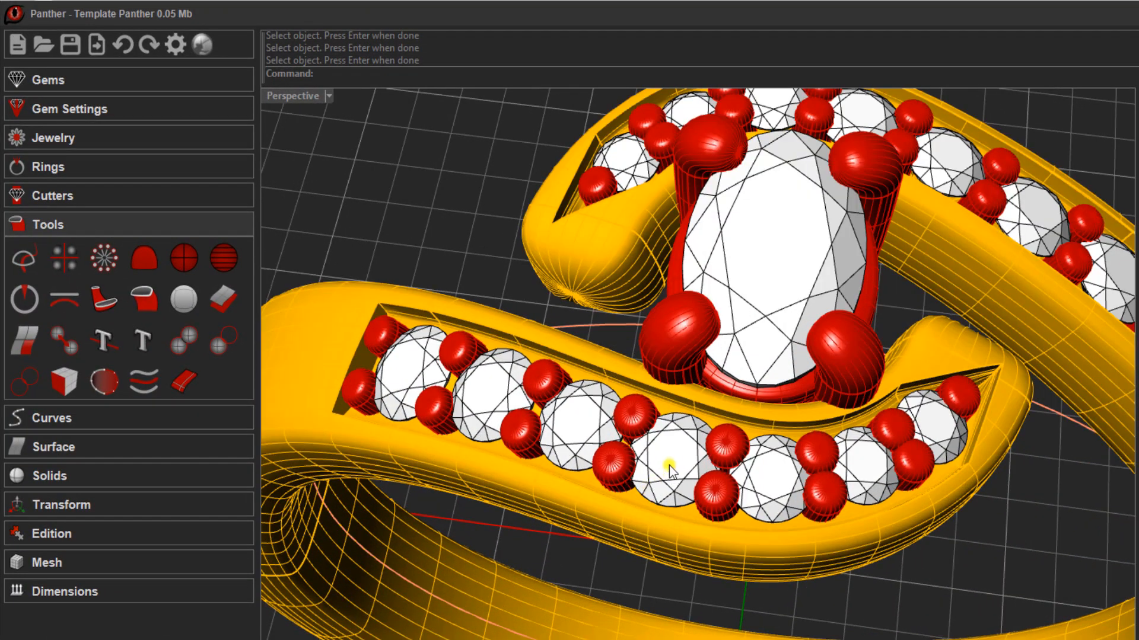
left_click(670, 470)
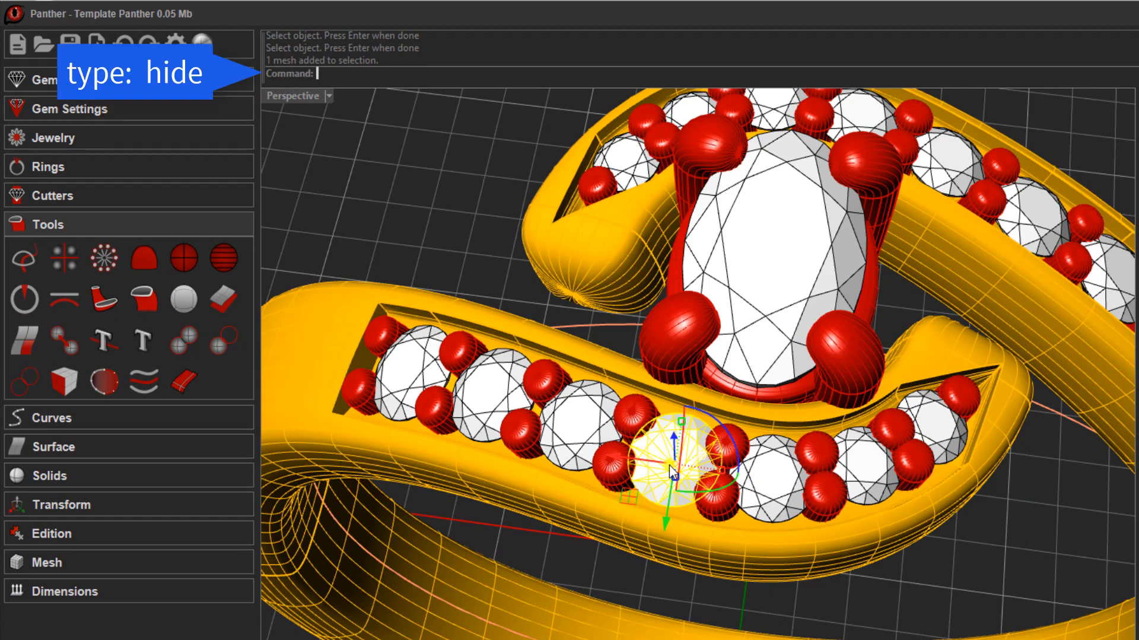
type("hide")
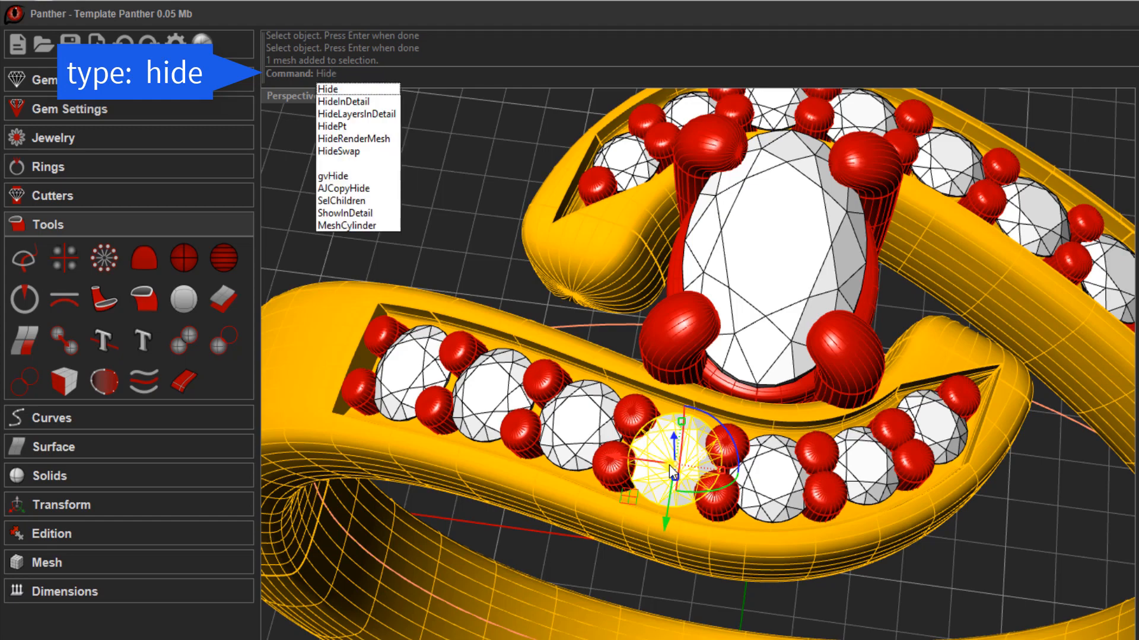
key("Return")
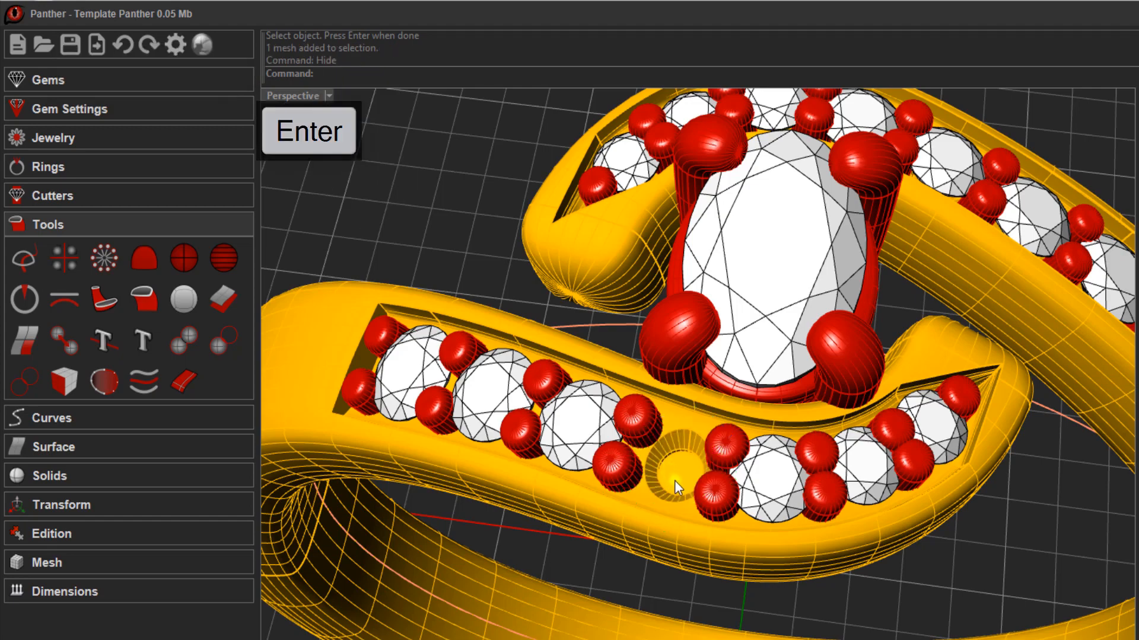
right_click_drag(674, 480, 735, 480)
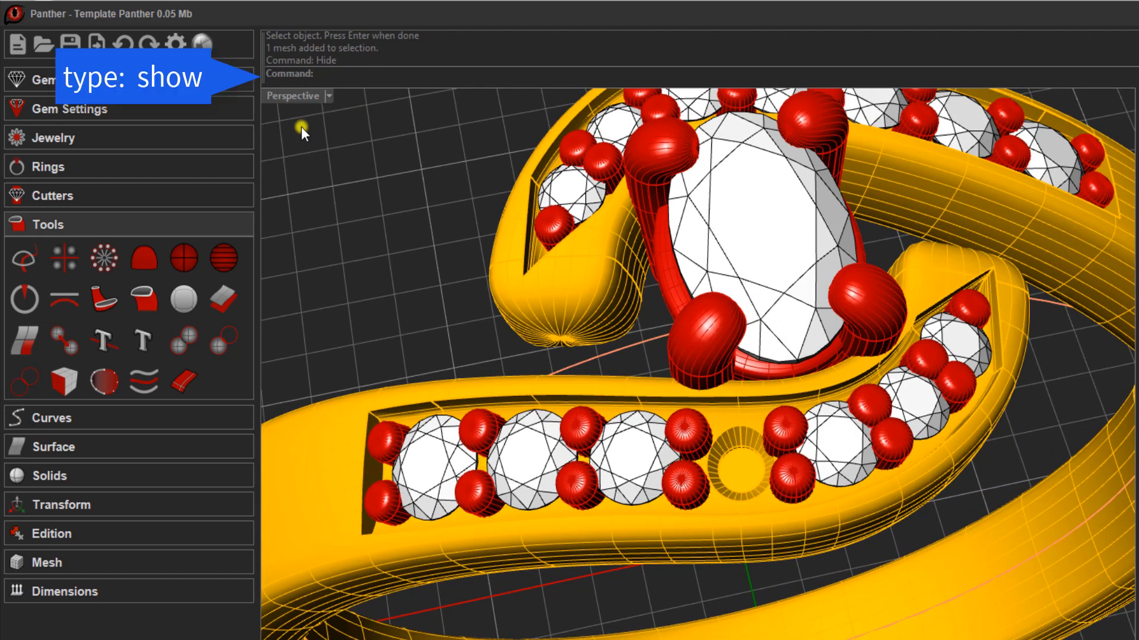
- Show all hidden objects again and look over the gem rows on the ring
type("sh")
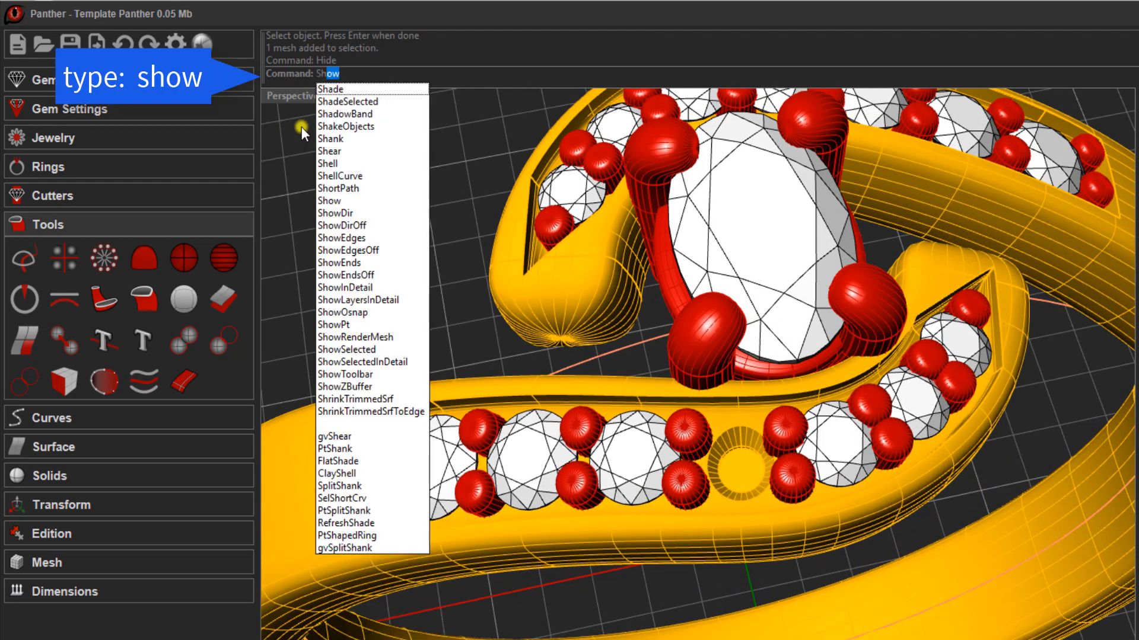
type("ow")
key("Return")
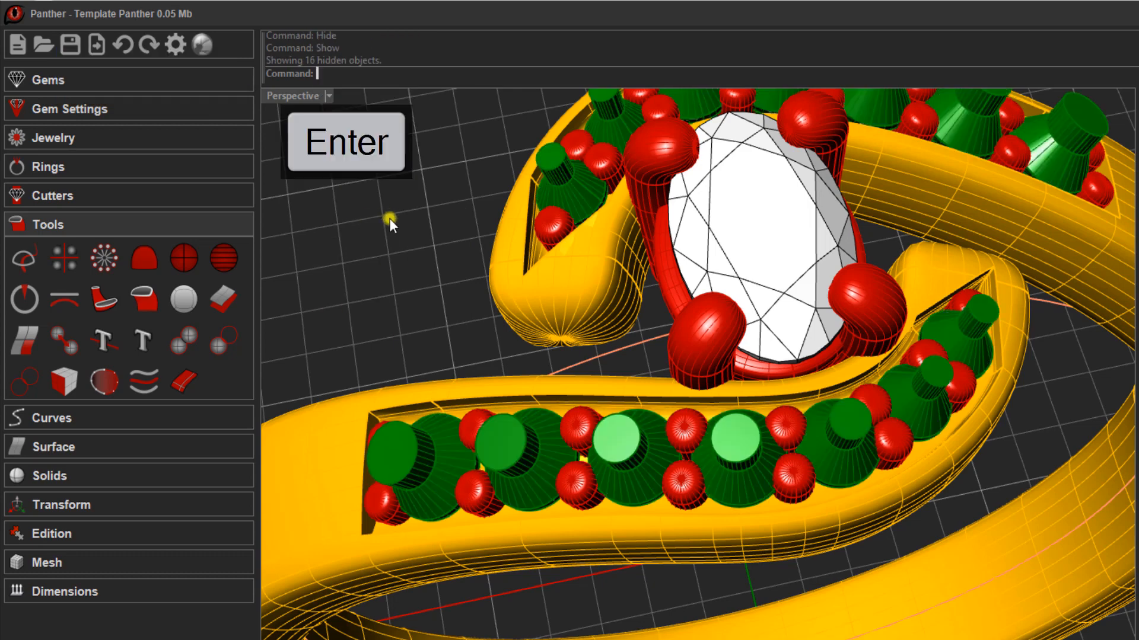
right_click_drag(389, 220, 356, 194)
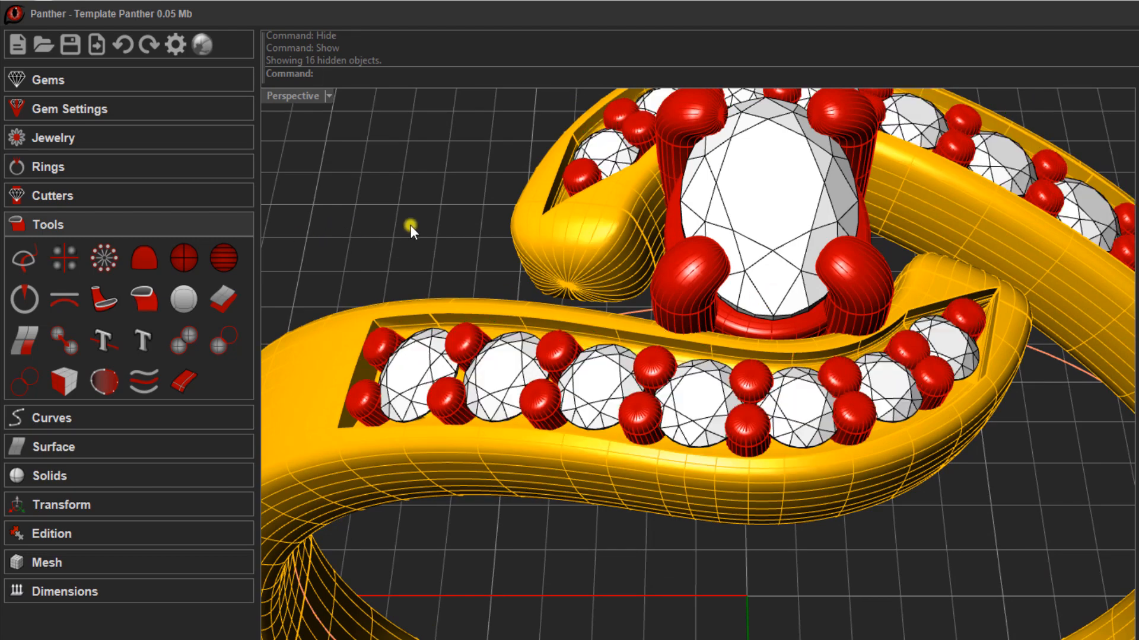
scroll(410, 225, "down", 5)
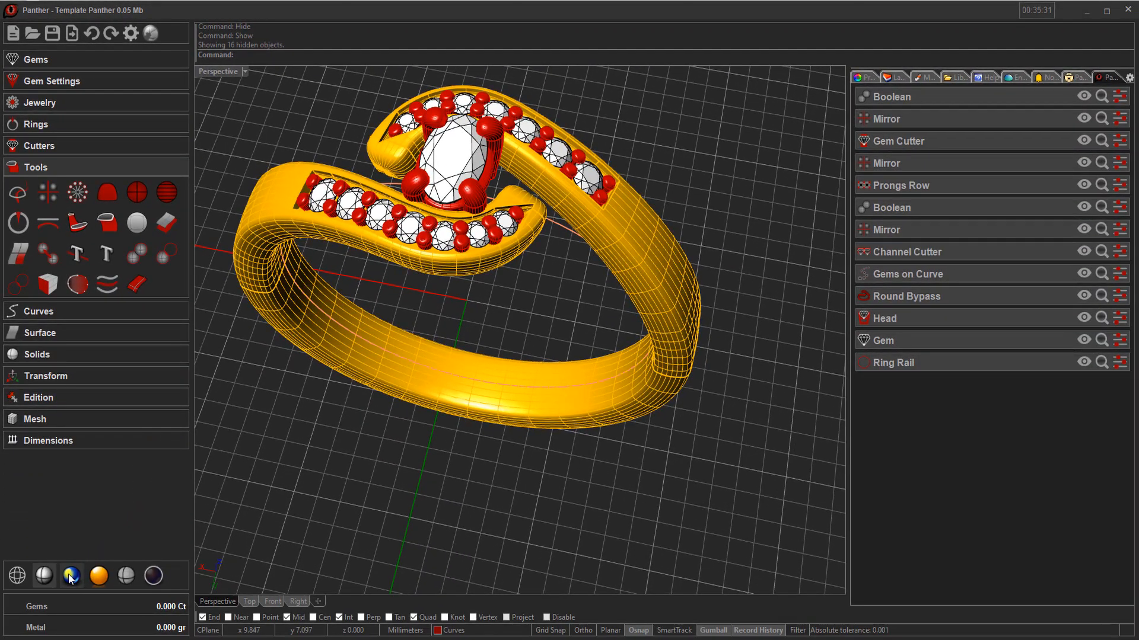
- Switch the perspective view to the realistic rendered display and inspect the finished ring up close and as a whole
left_click(70, 575)
right_click_drag(418, 296, 508, 327, "shift")
scroll(540, 279, "up", 3)
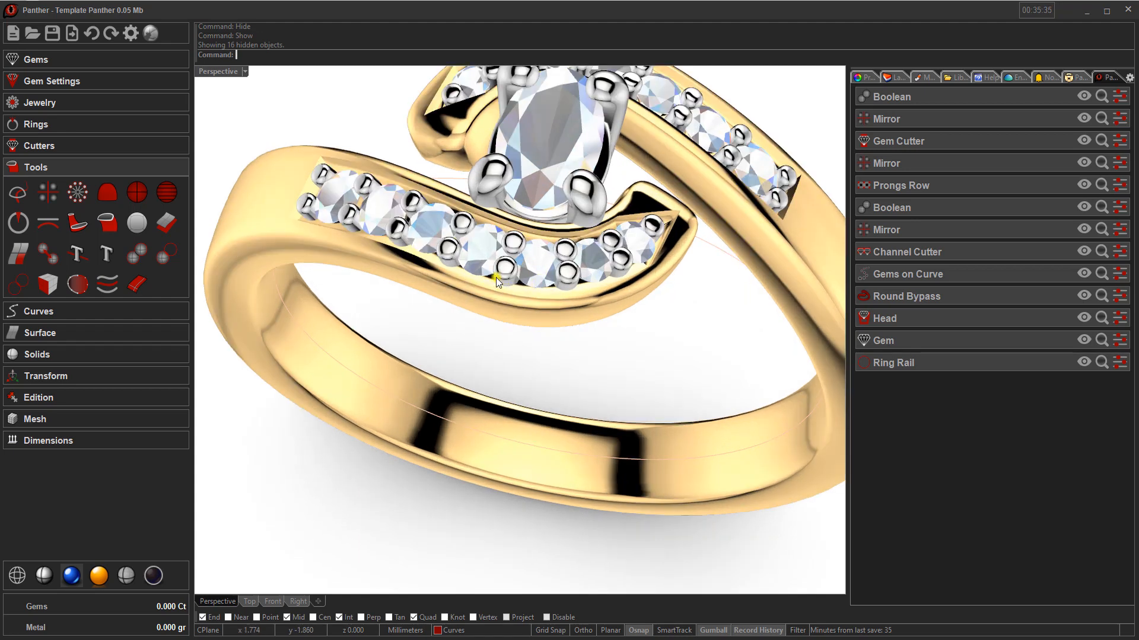
scroll(494, 297, "down", 3)
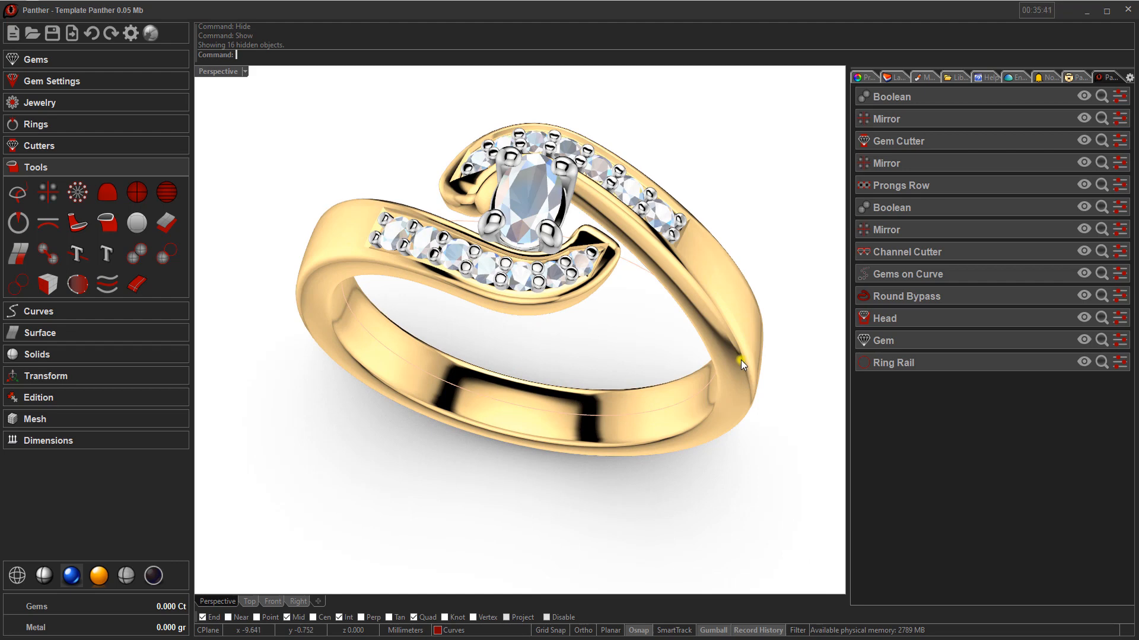
- Bring up the Panther Materials library and set the material type to Metal
left_click(1075, 81)
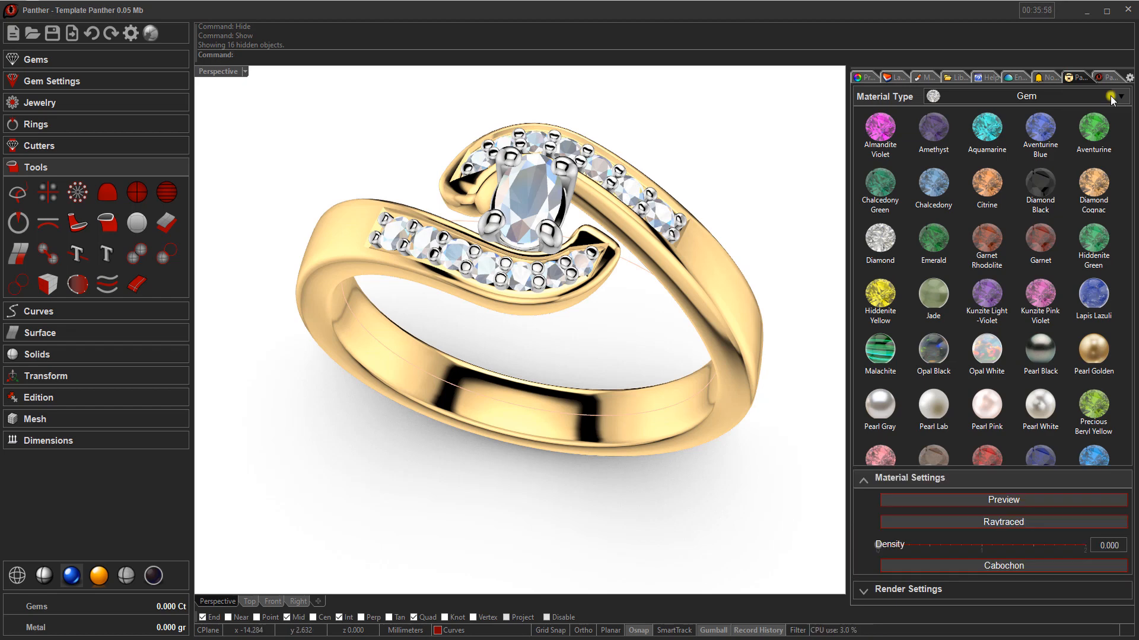
left_click(1111, 97)
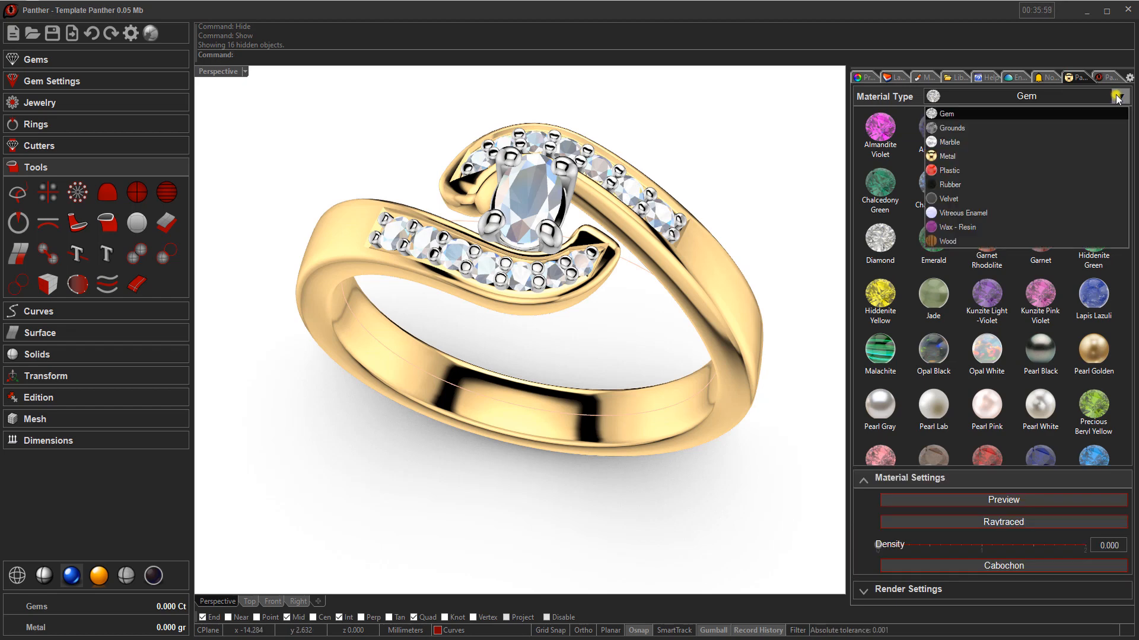
left_click(949, 155)
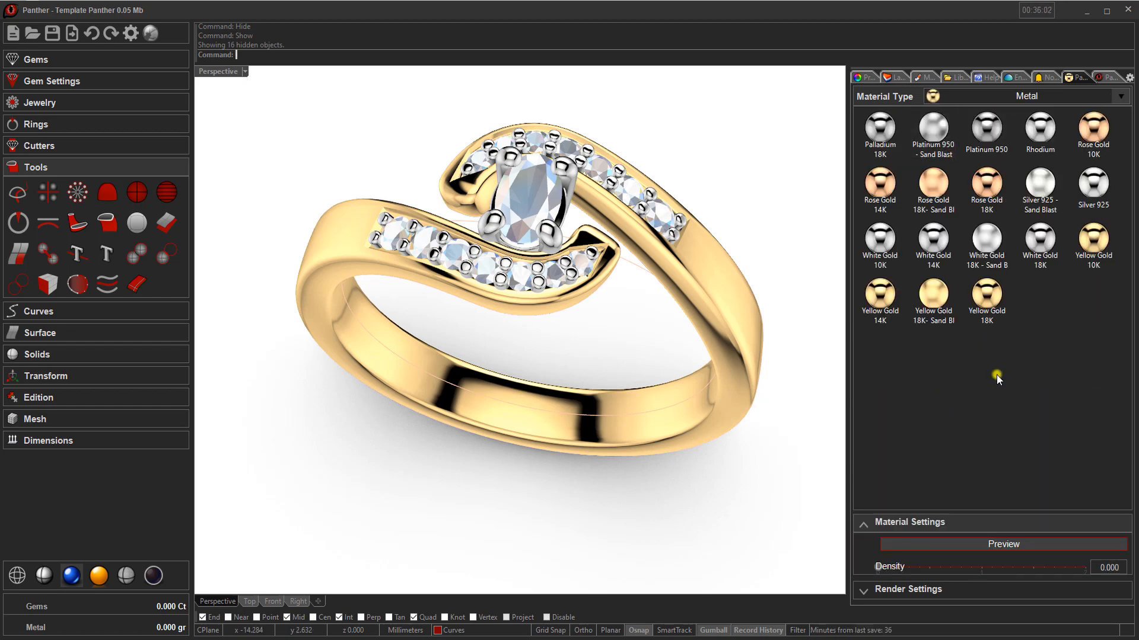
- Assign the White Gold 18K material to the bypass ring body
left_click(721, 304)
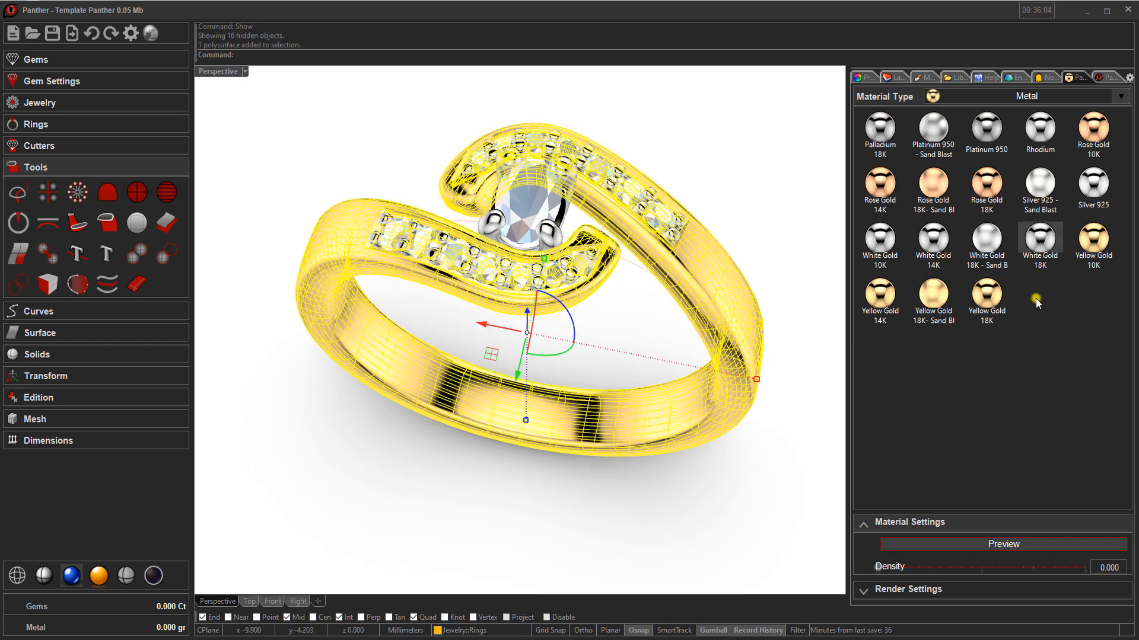
left_click(1042, 245)
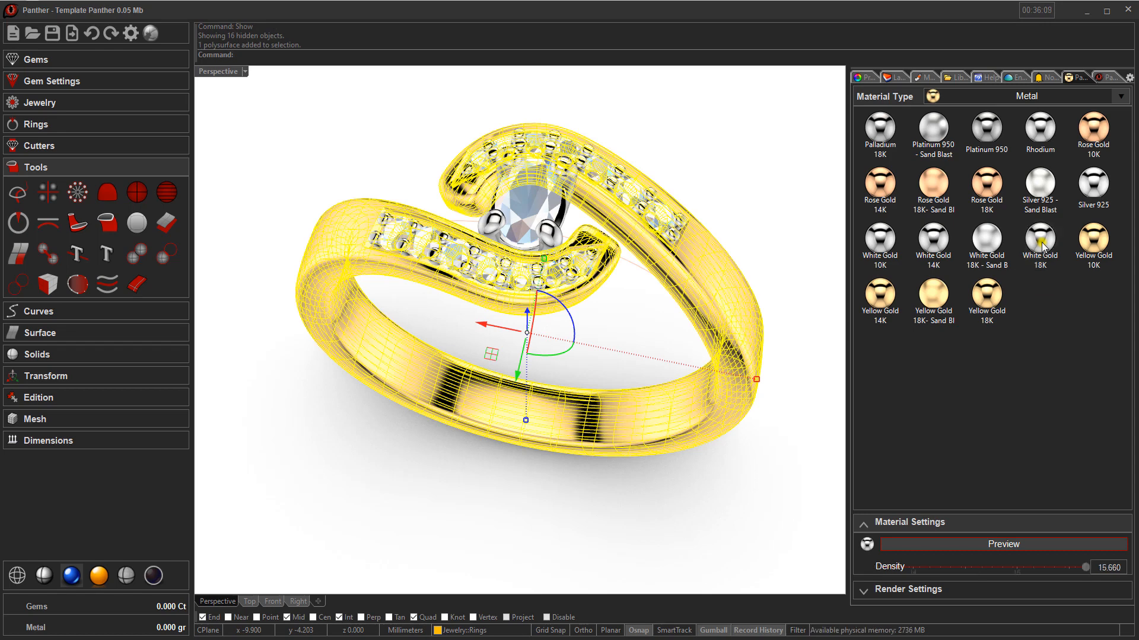
left_click(743, 198)
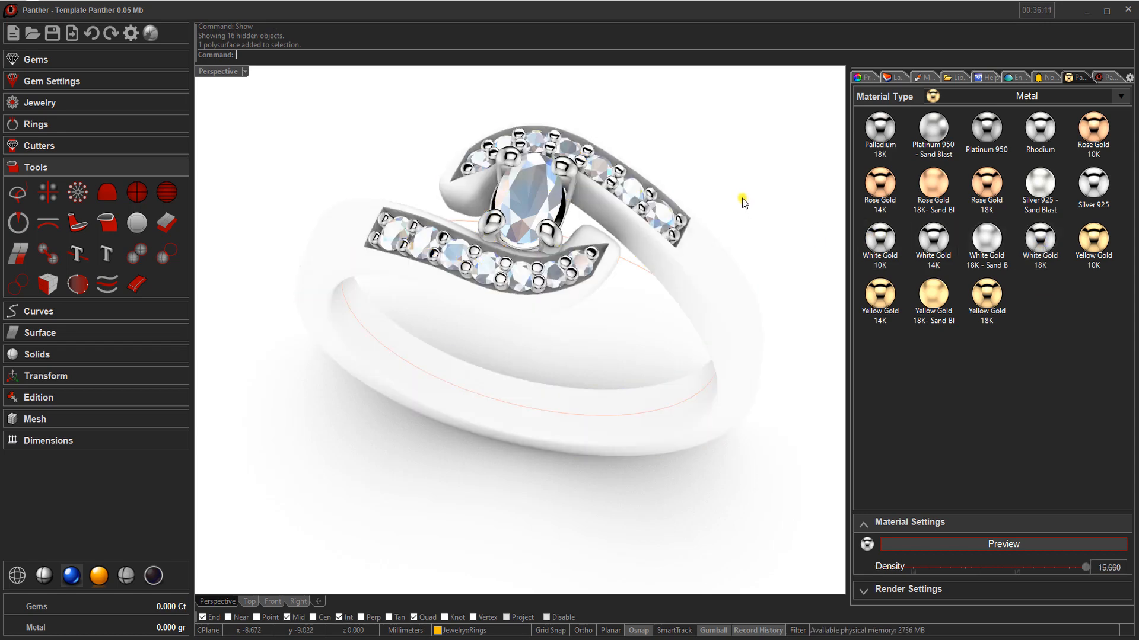
- Assign the White Gold 14K material to the bypass ring body in the rendered view
left_click(712, 297)
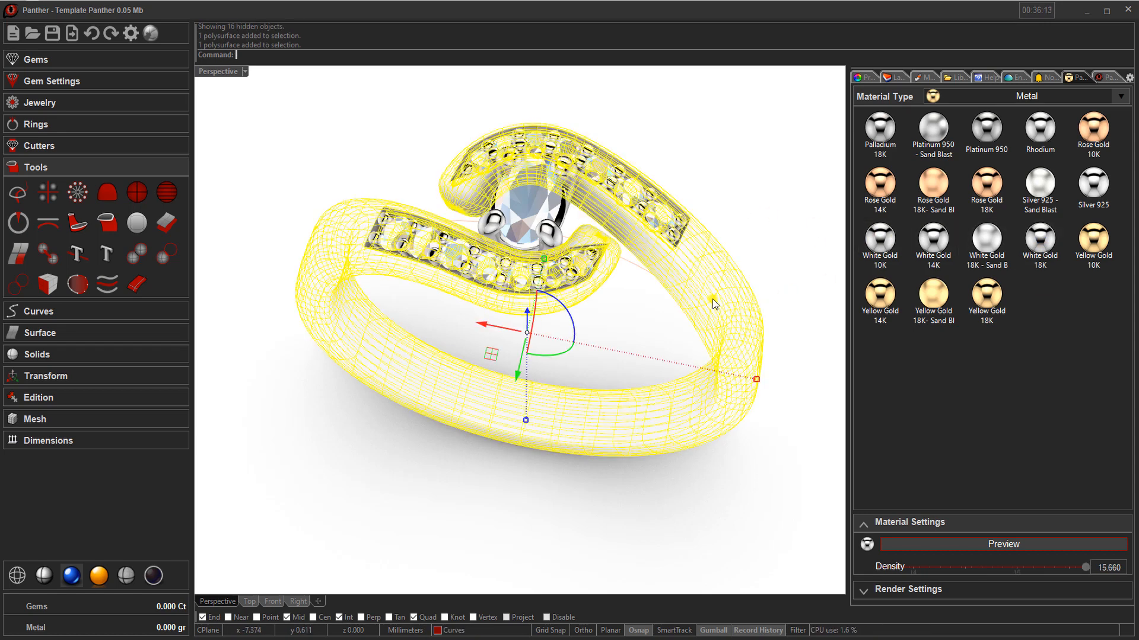
left_click(932, 246)
left_click(768, 194)
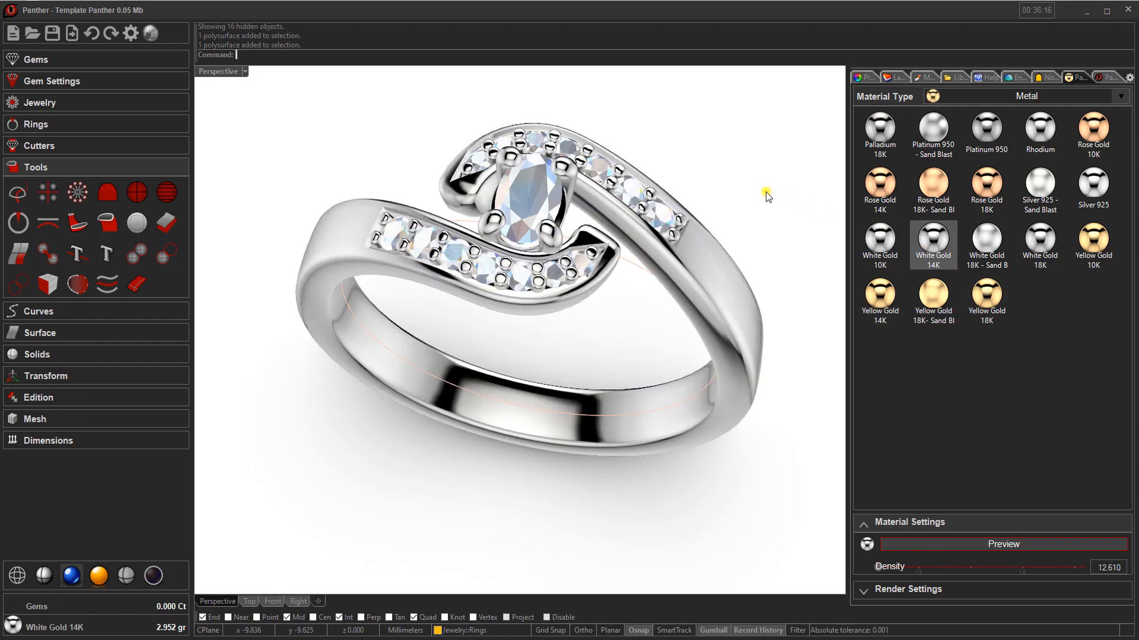
mouse_move(606, 258)
right_mouse_down()
mouse_move(603, 223)
mouse_move(637, 246)
mouse_move(600, 335)
mouse_move(603, 295)
mouse_move(643, 272)
mouse_move(664, 284)
mouse_move(676, 318)
mouse_move(614, 337)
mouse_move(611, 264)
mouse_move(622, 264)
right_mouse_up()
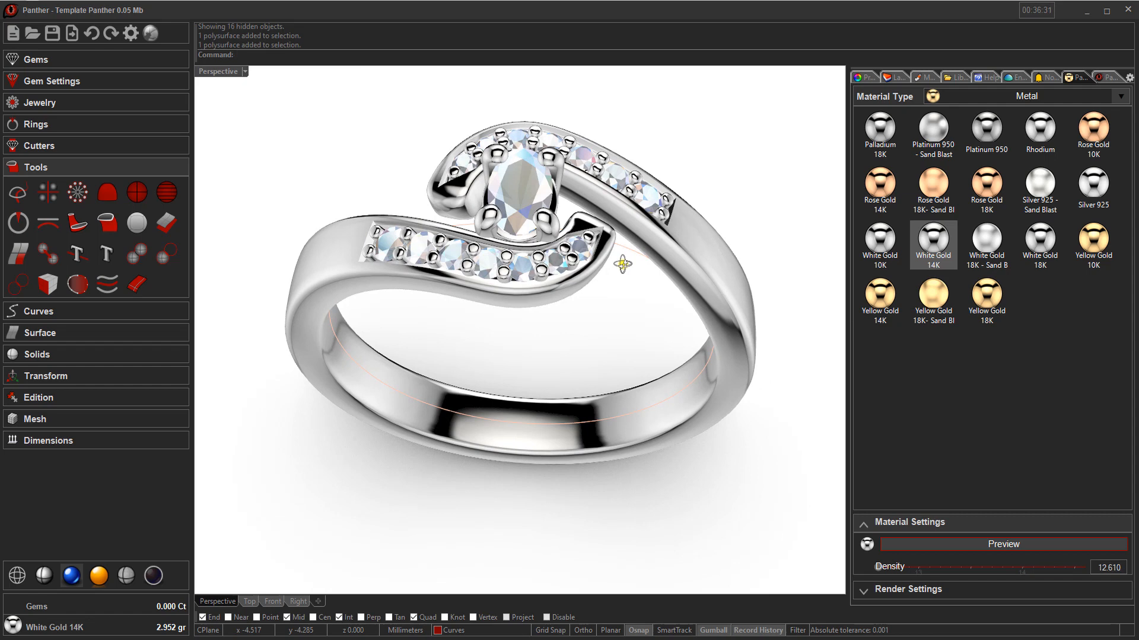
right_click_drag(609, 306, 579, 313)
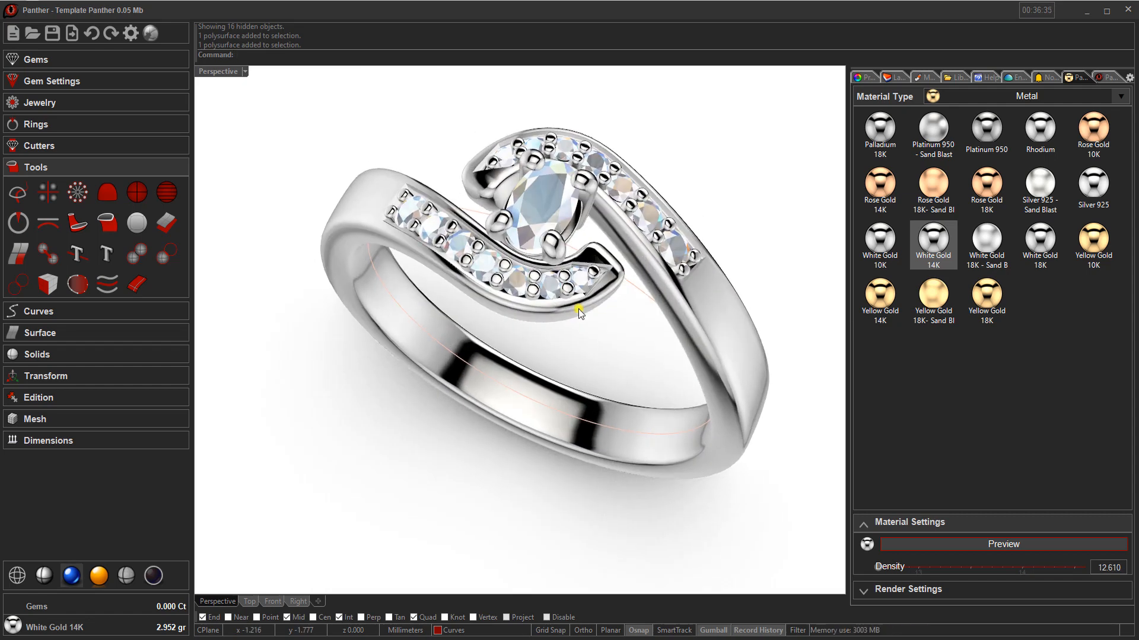